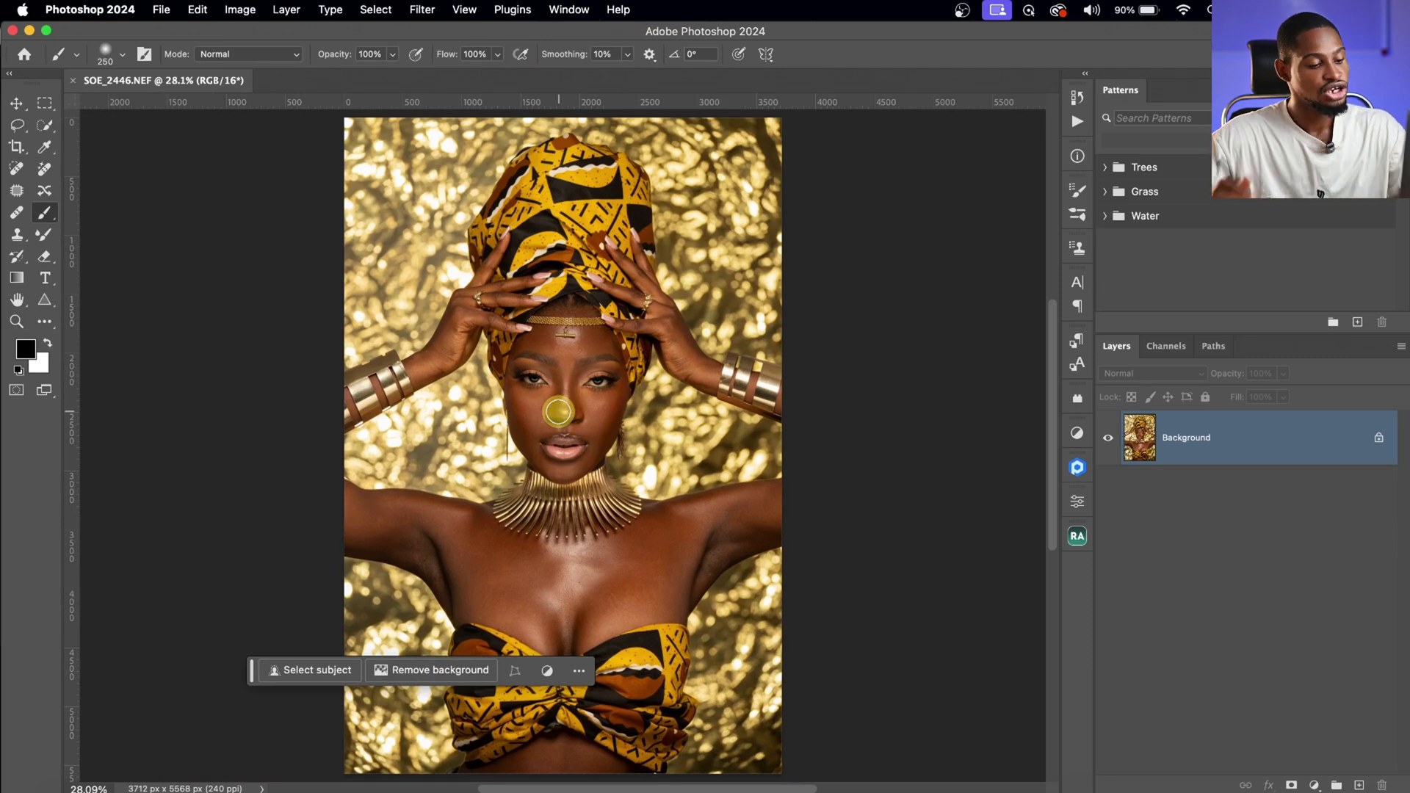
# - Duplicate the Background layer with Ctrl+J so Layer 1 sits above it
pyautogui.press('z')
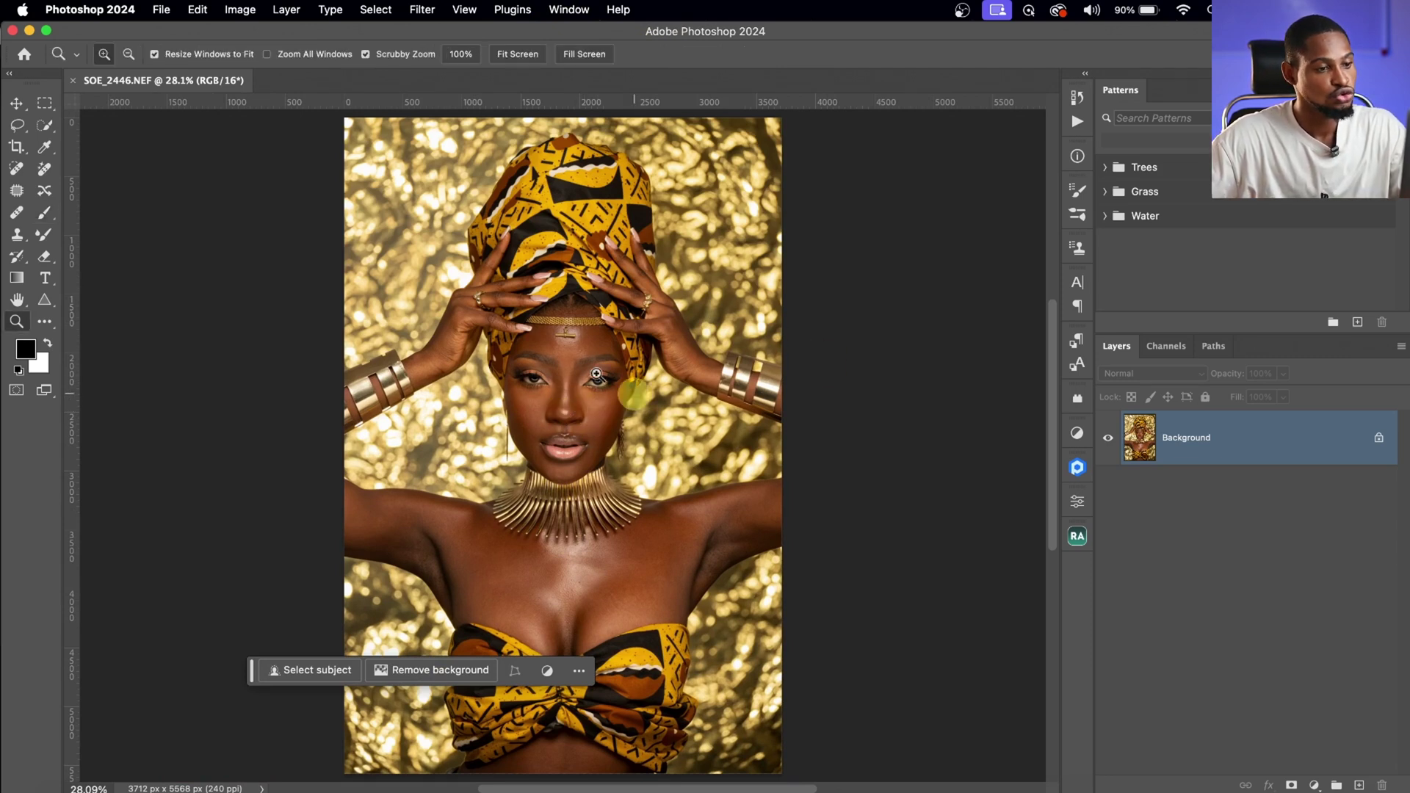
pyautogui.press('b')
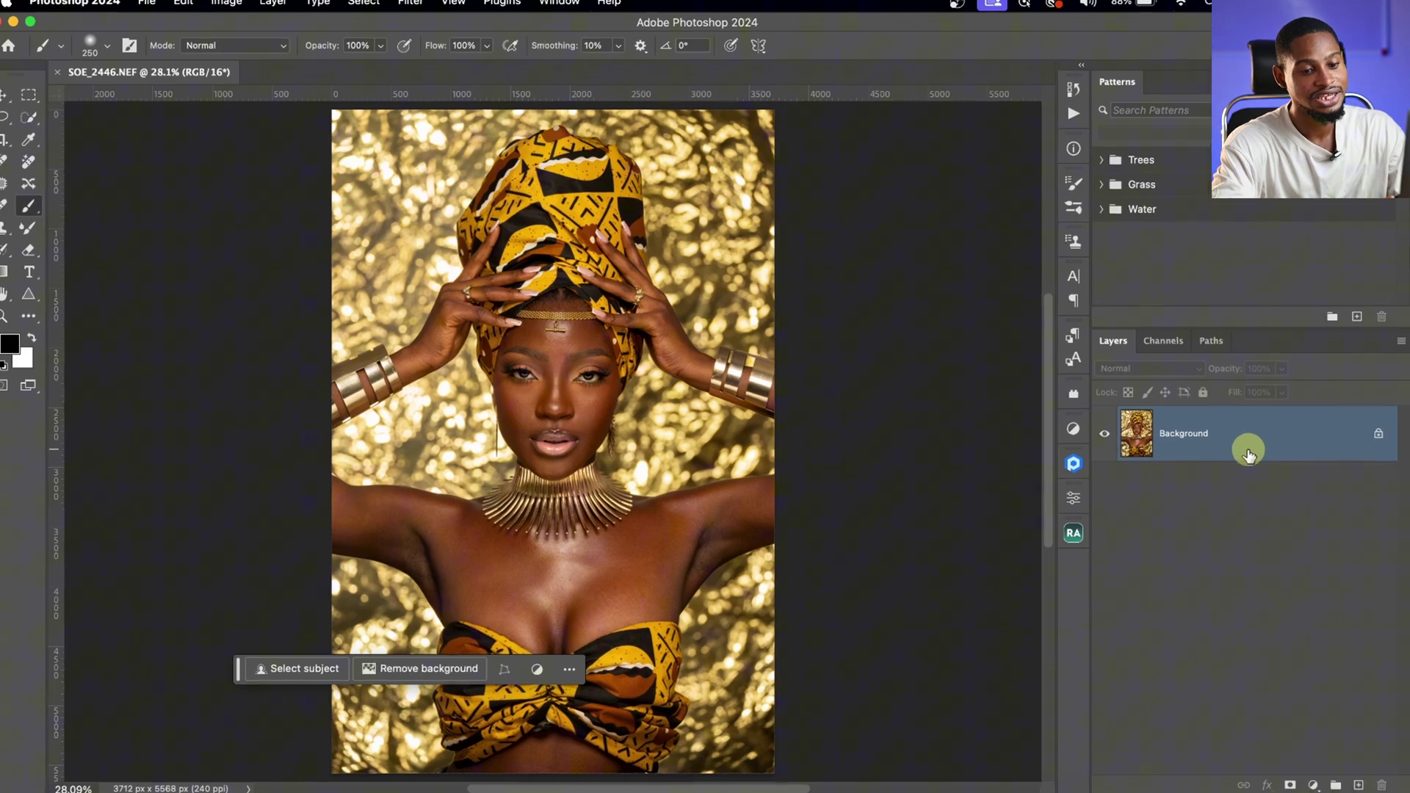
pyautogui.moveTo(1250, 457); pyautogui.dragTo(1355, 784)
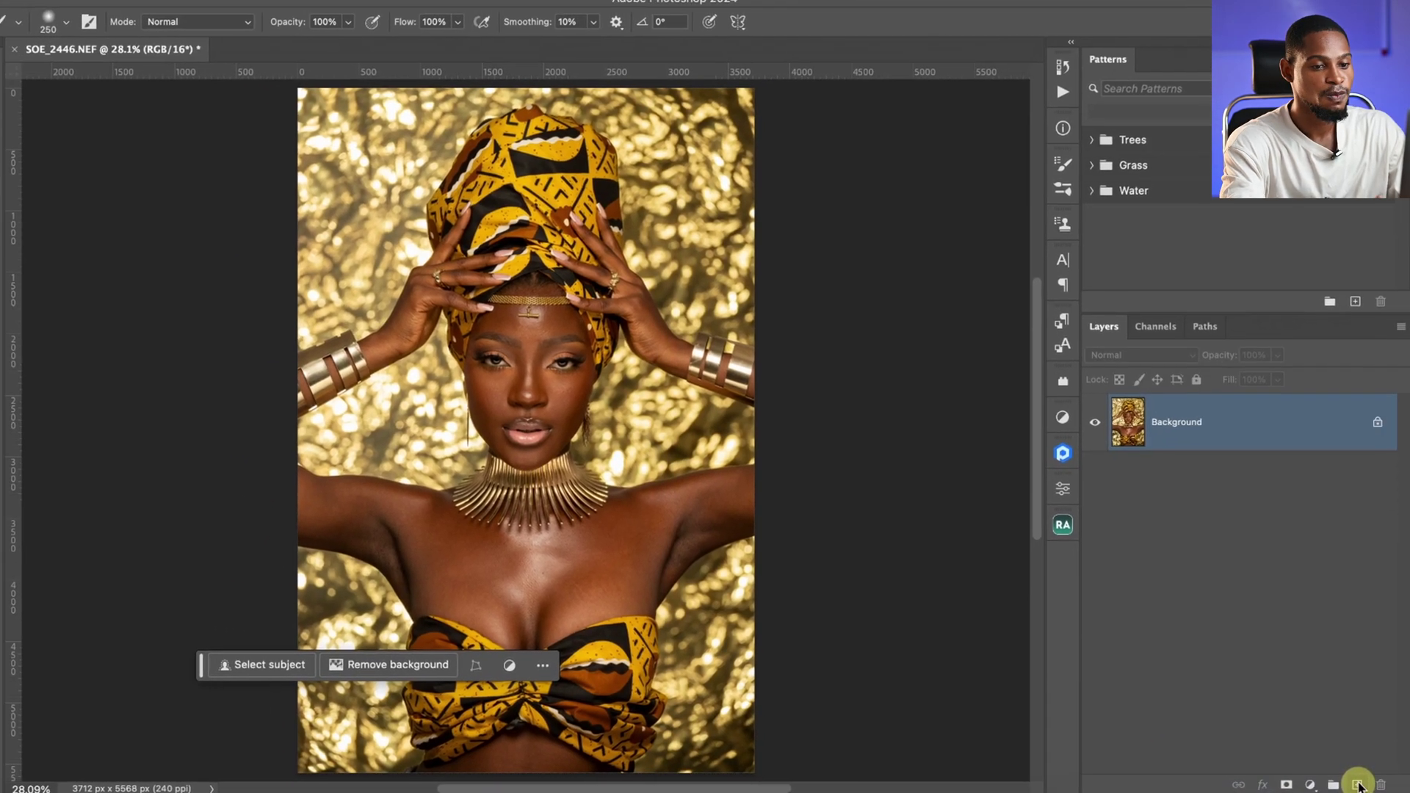
pyautogui.hotkey('ctrl', 'j')
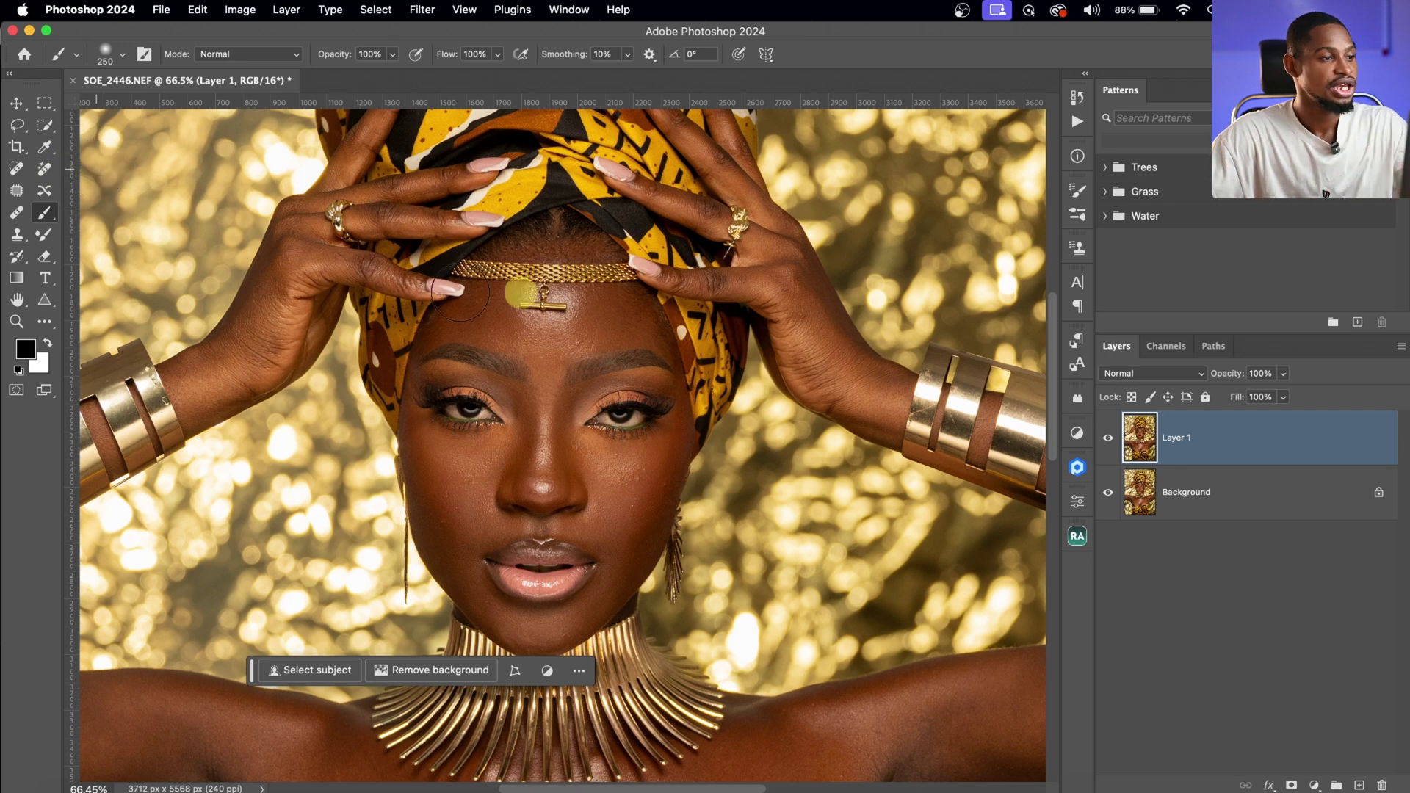
# - Choose the Spot Healing Brush, zoom into the face, and compare Layer 1 against the original
pyautogui.click(16, 169)
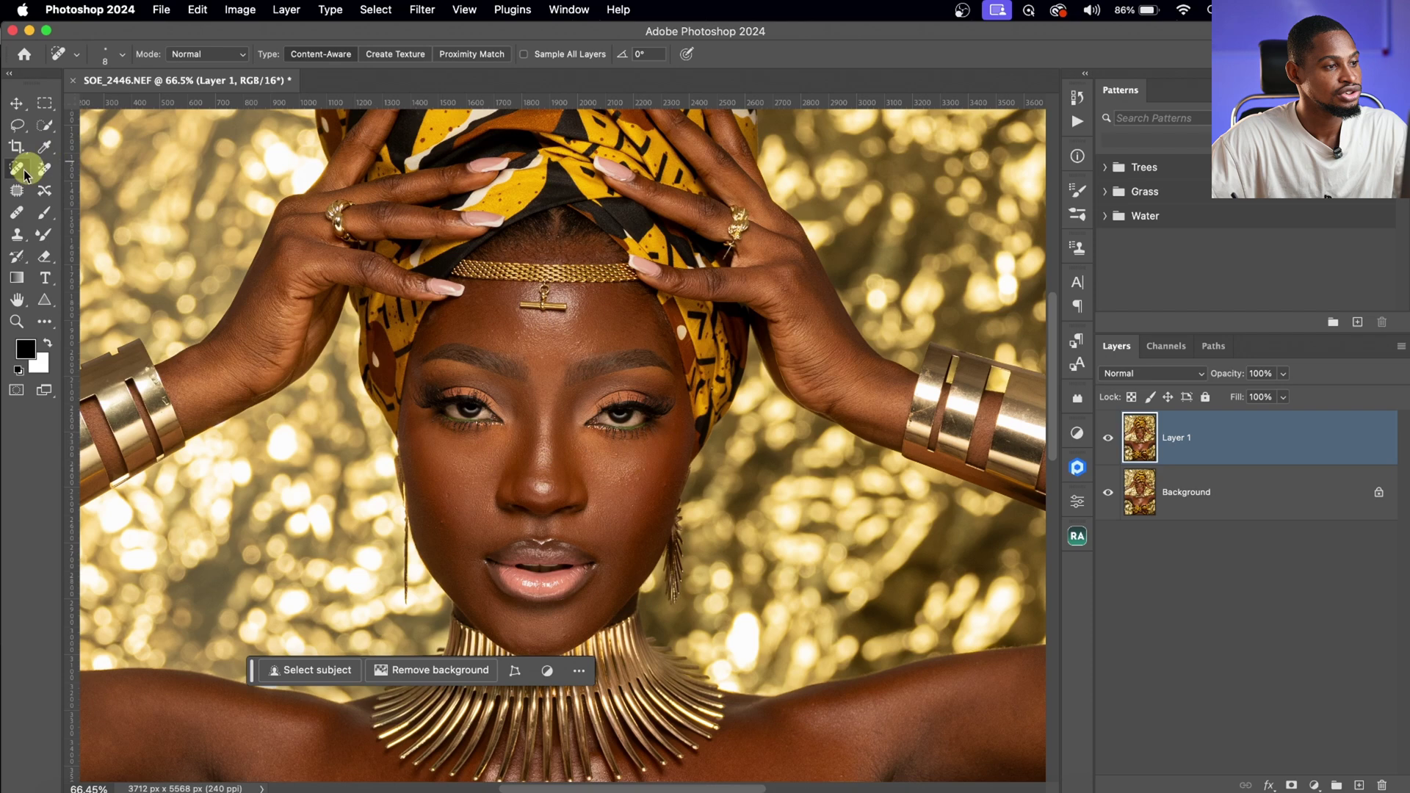
pyautogui.press('z')
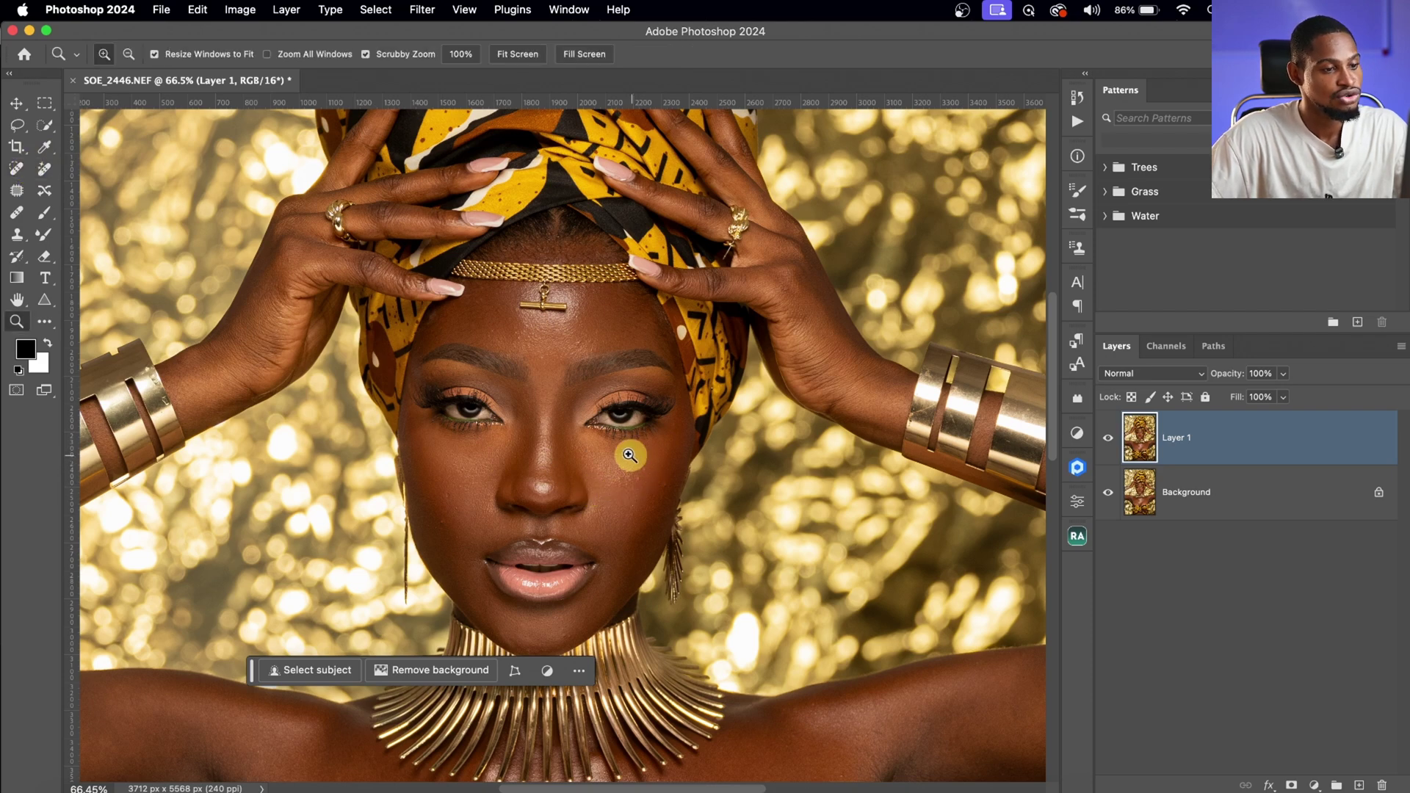
pyautogui.moveTo(630, 450)
pyautogui.mouseDown()
pyautogui.moveTo(652, 460)
pyautogui.moveTo(620, 457)
pyautogui.mouseUp()
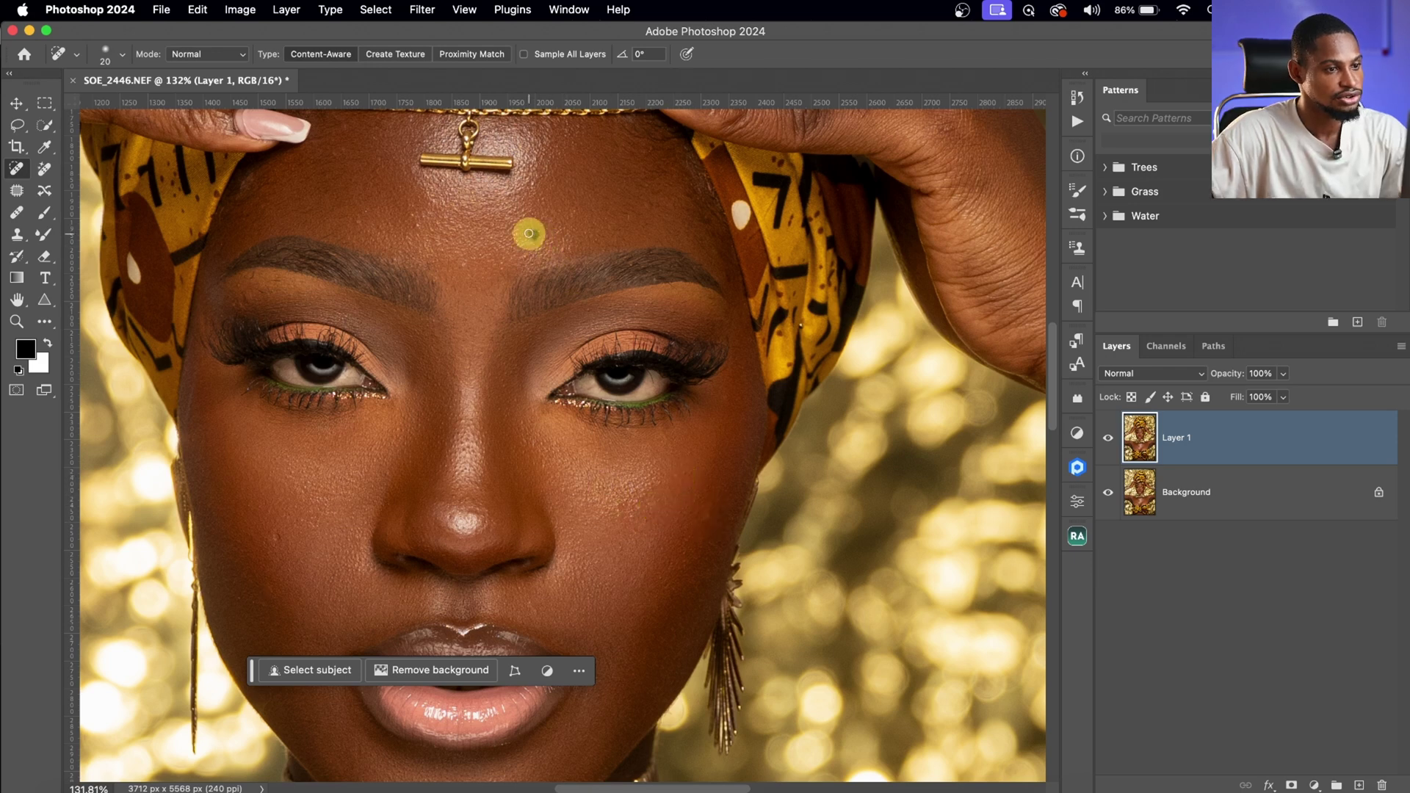
pyautogui.click(1108, 438)
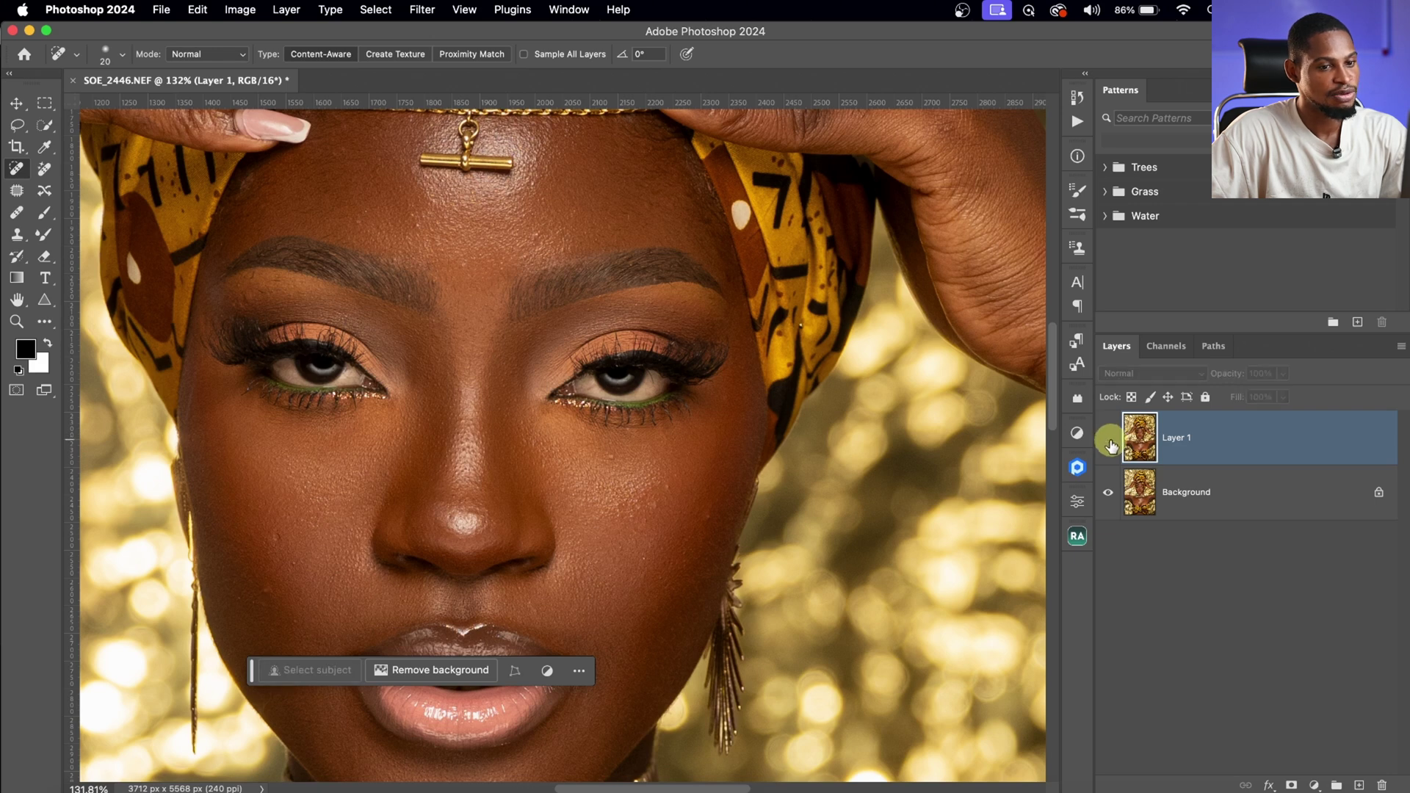
pyautogui.click(1108, 438)
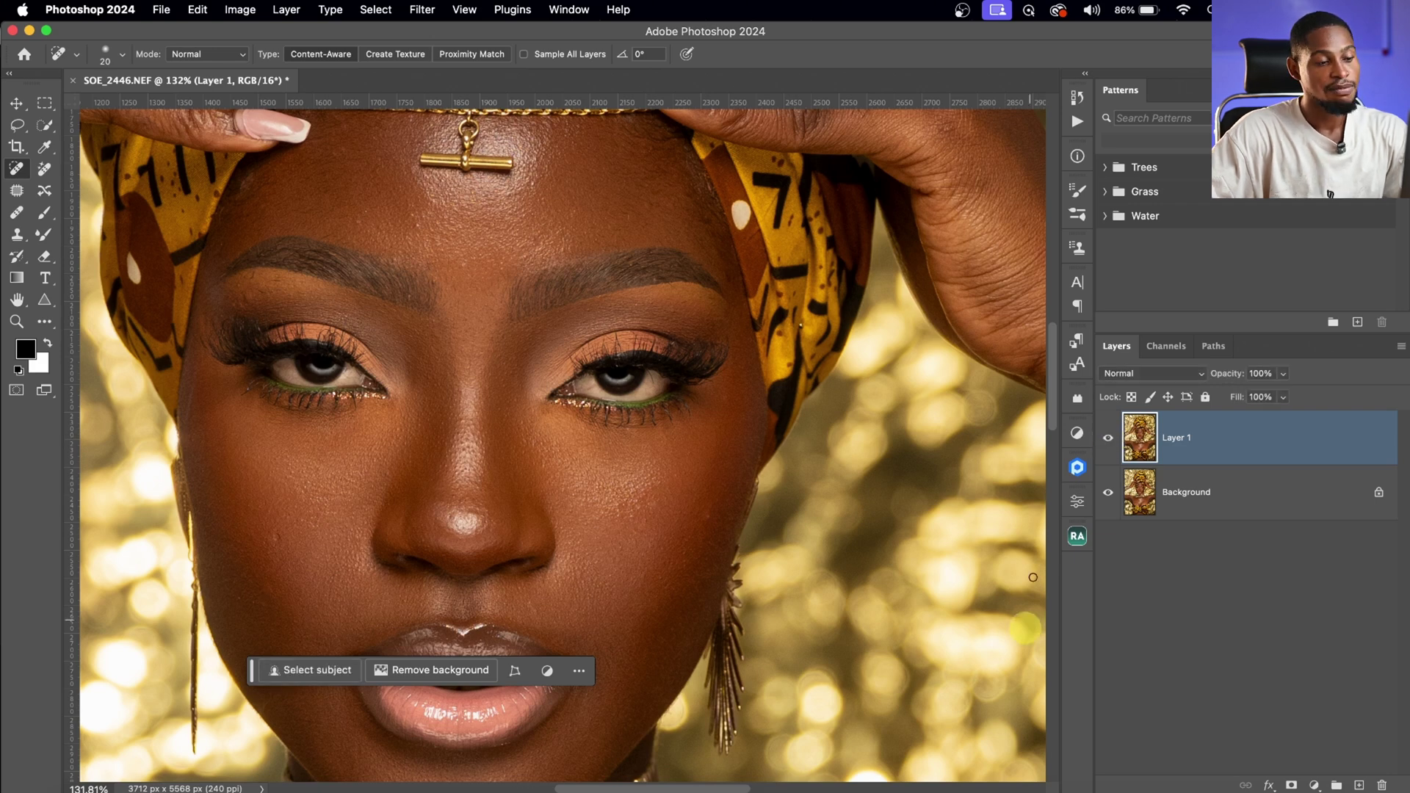
pyautogui.press('z')
pyautogui.moveTo(579, 469); pyautogui.dragTo(541, 434)
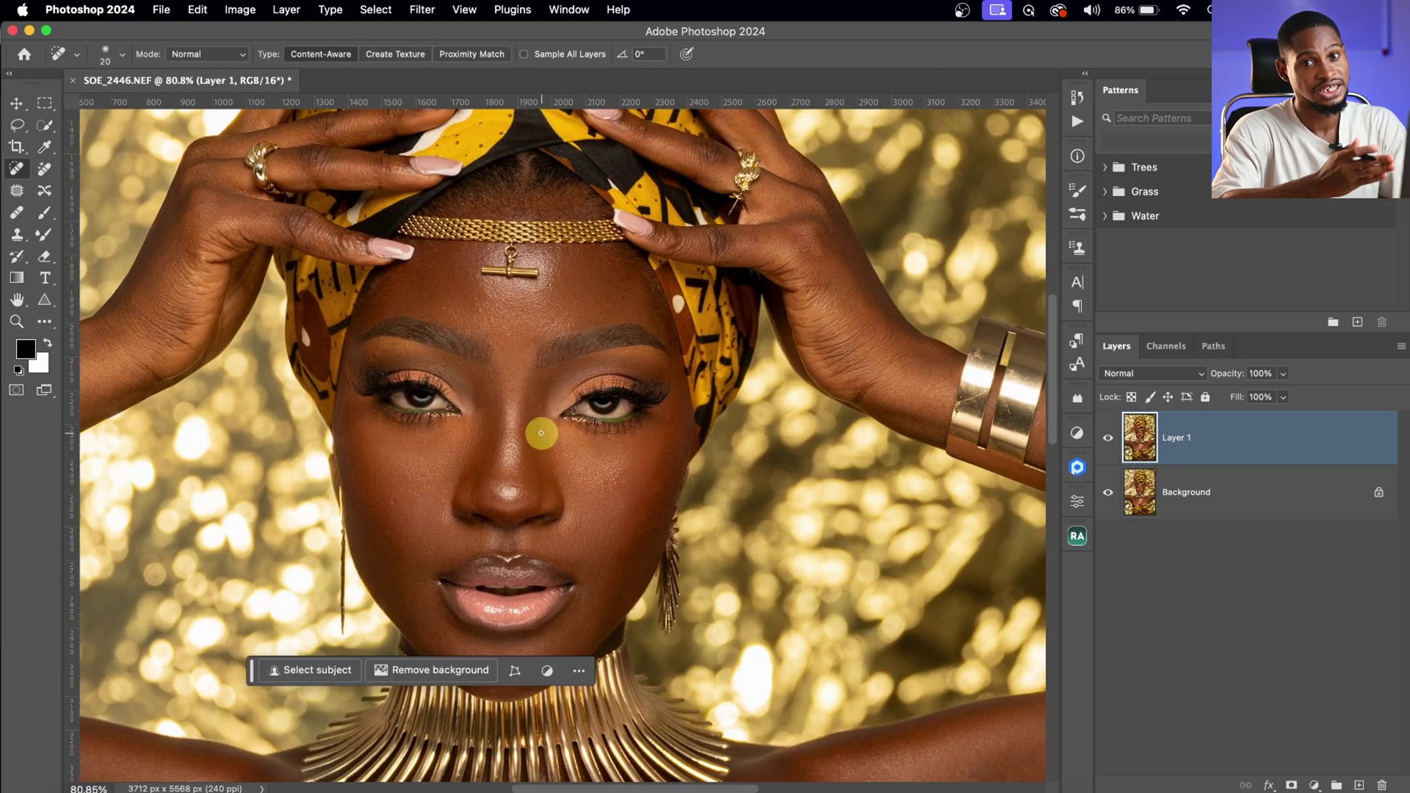
# - Merge Layer 1 into the Background, duplicate it as a fresh Layer 1, and fit the view
pyautogui.press('super+e')
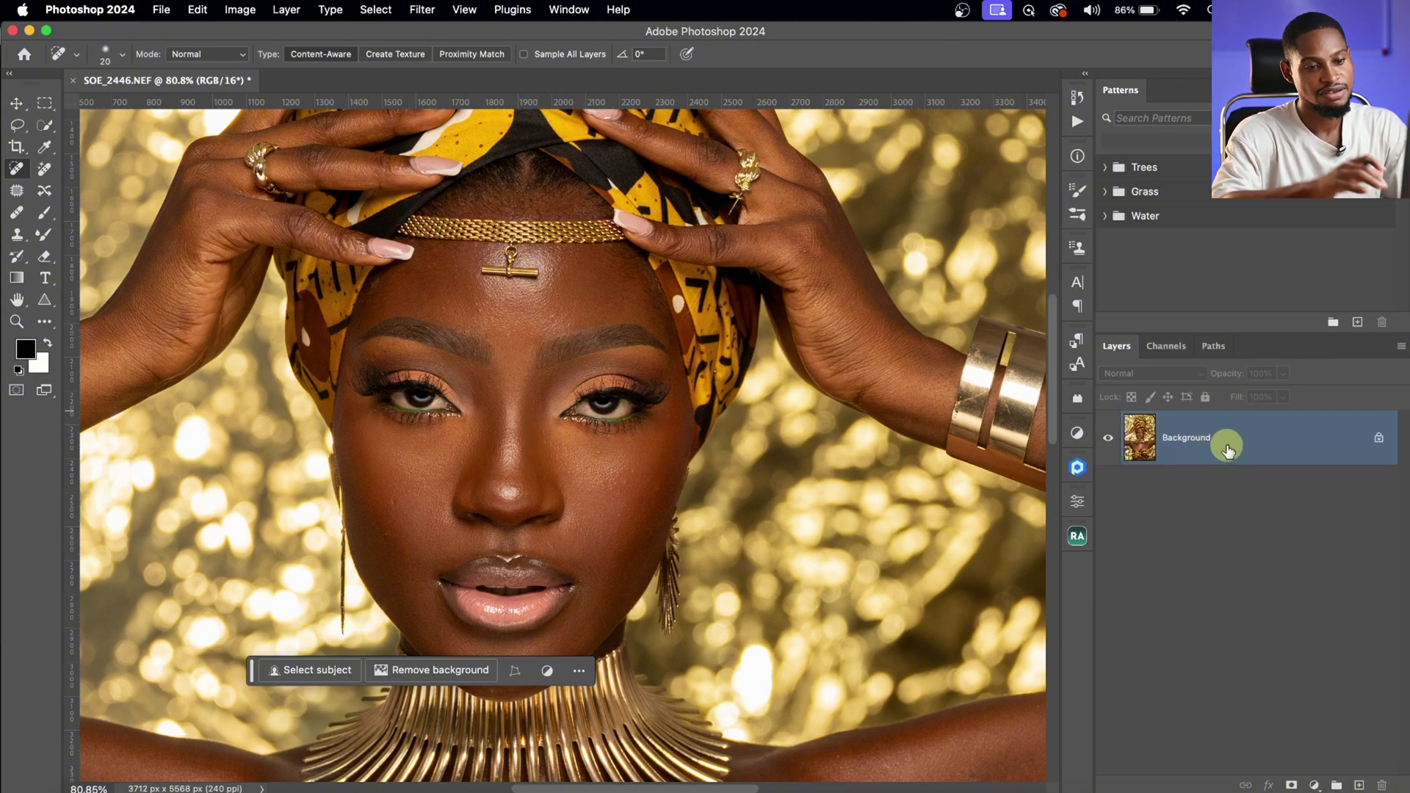
pyautogui.press('super+j')
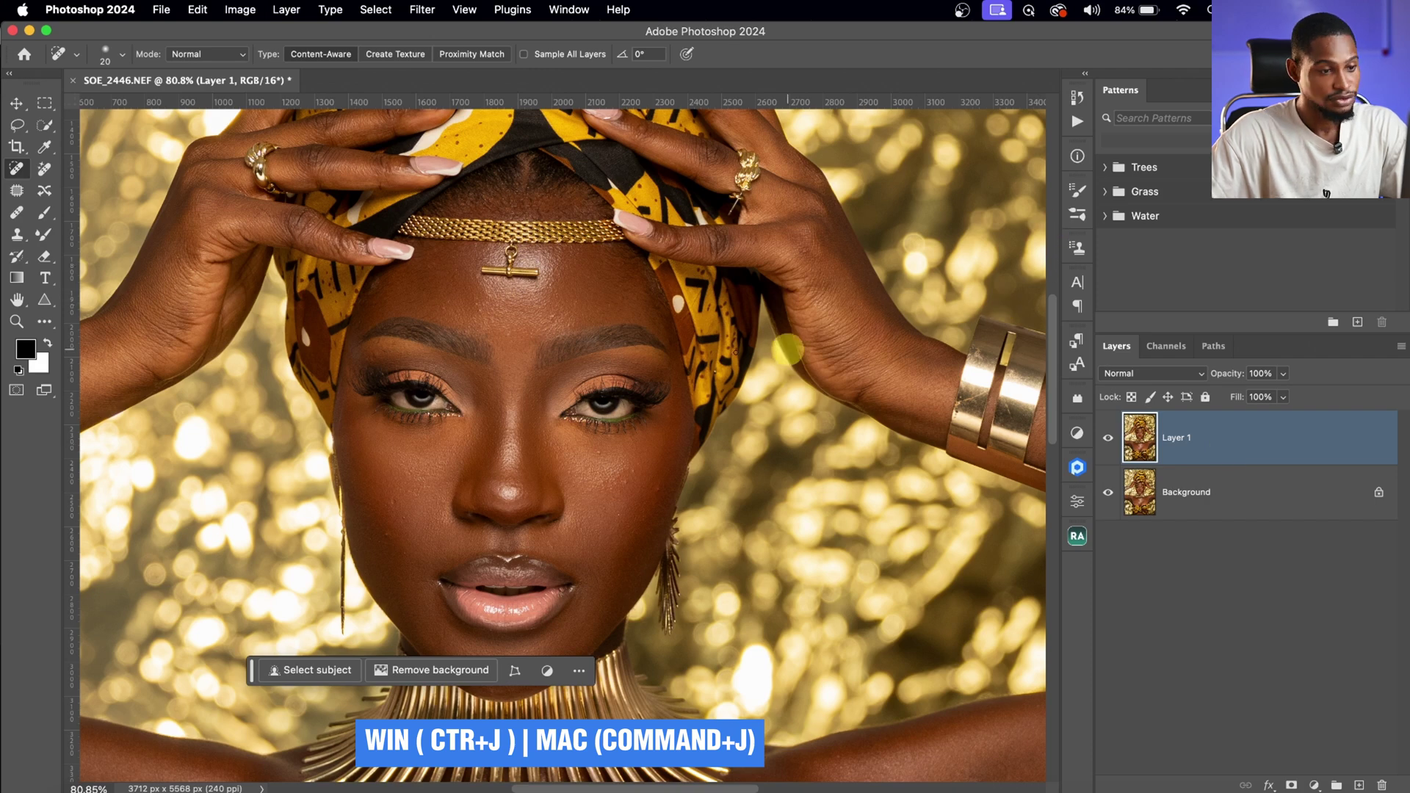
pyautogui.press('z')
pyautogui.press('super+0')
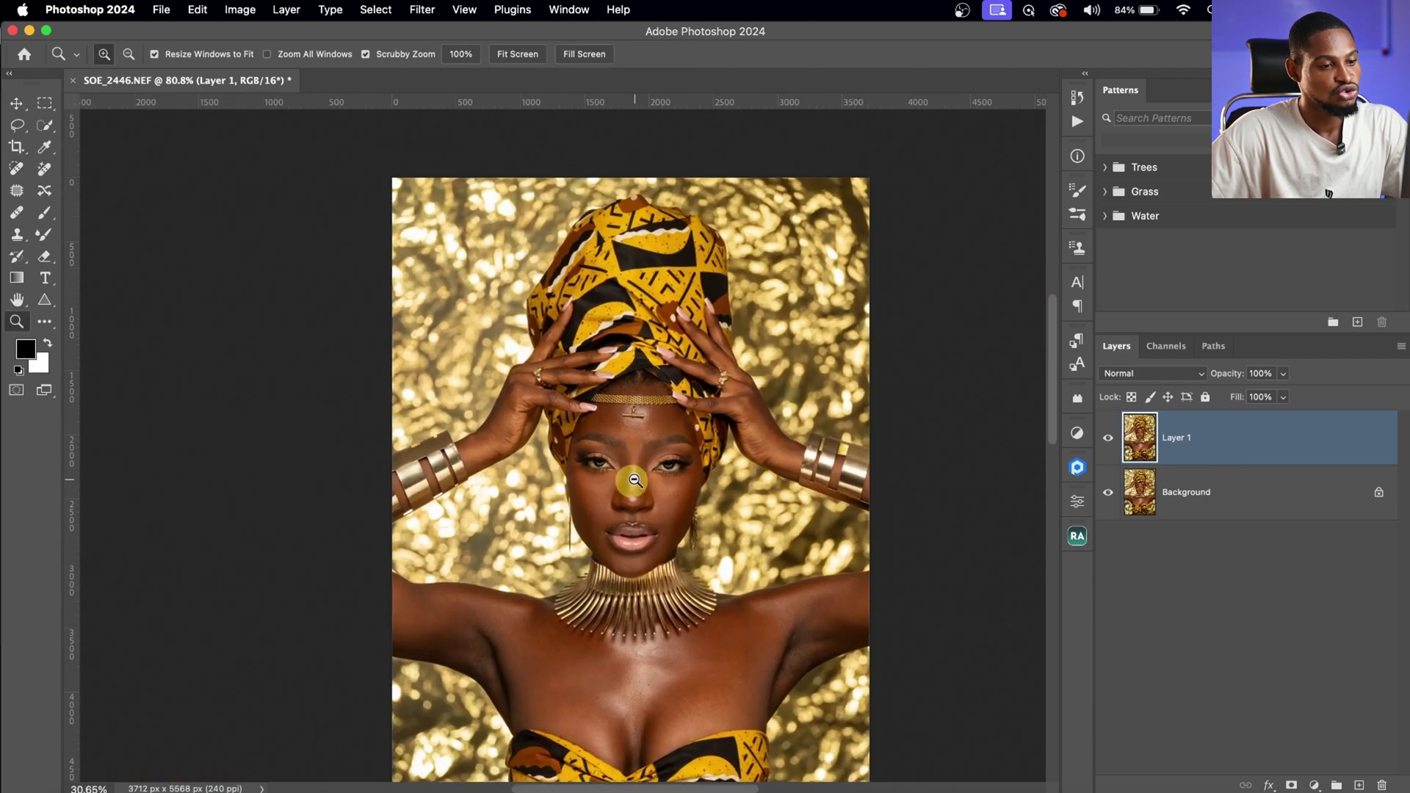
# - Trial-run the Teelens FS 16bit action, cancel its Gaussian Blur, and delete the created group
pyautogui.press('j')
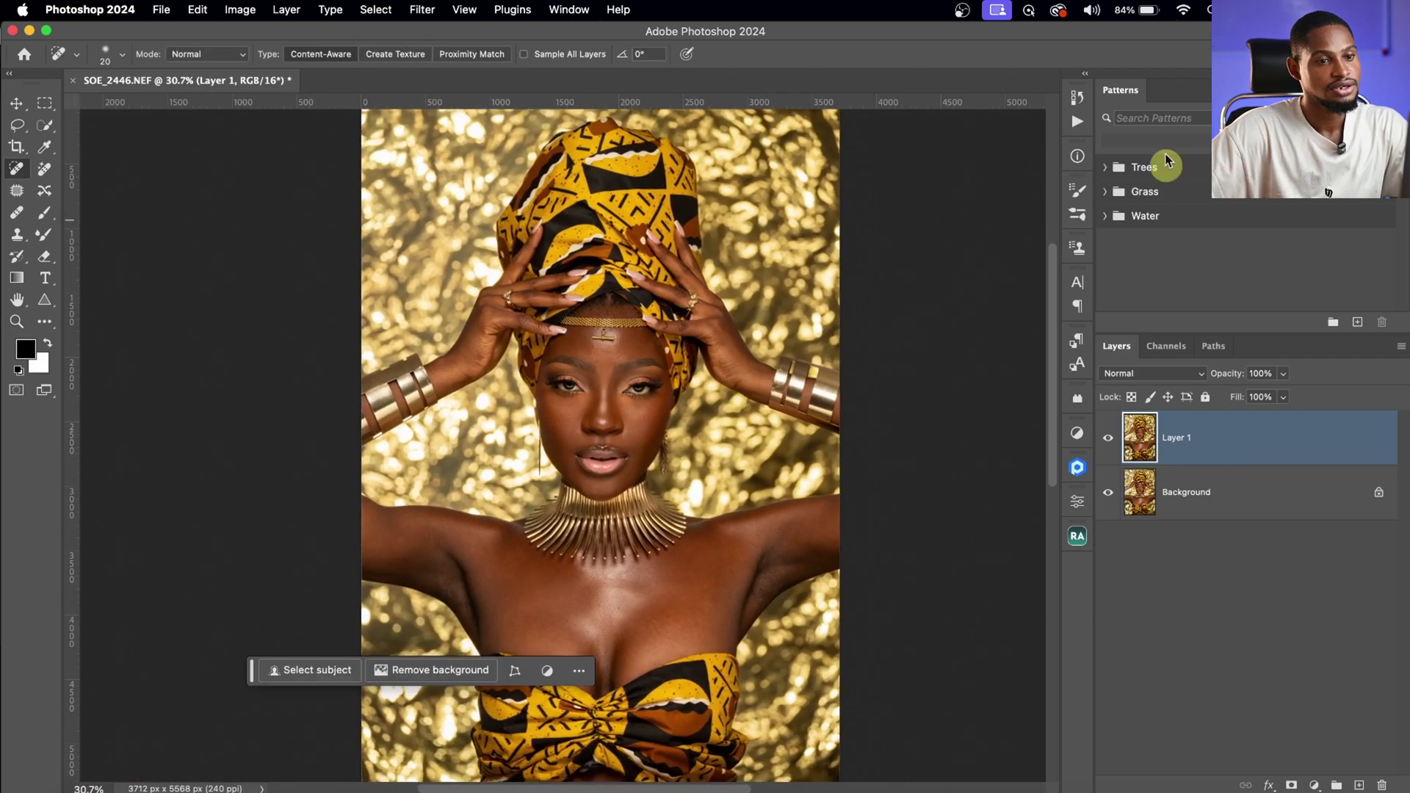
pyautogui.click(1075, 121)
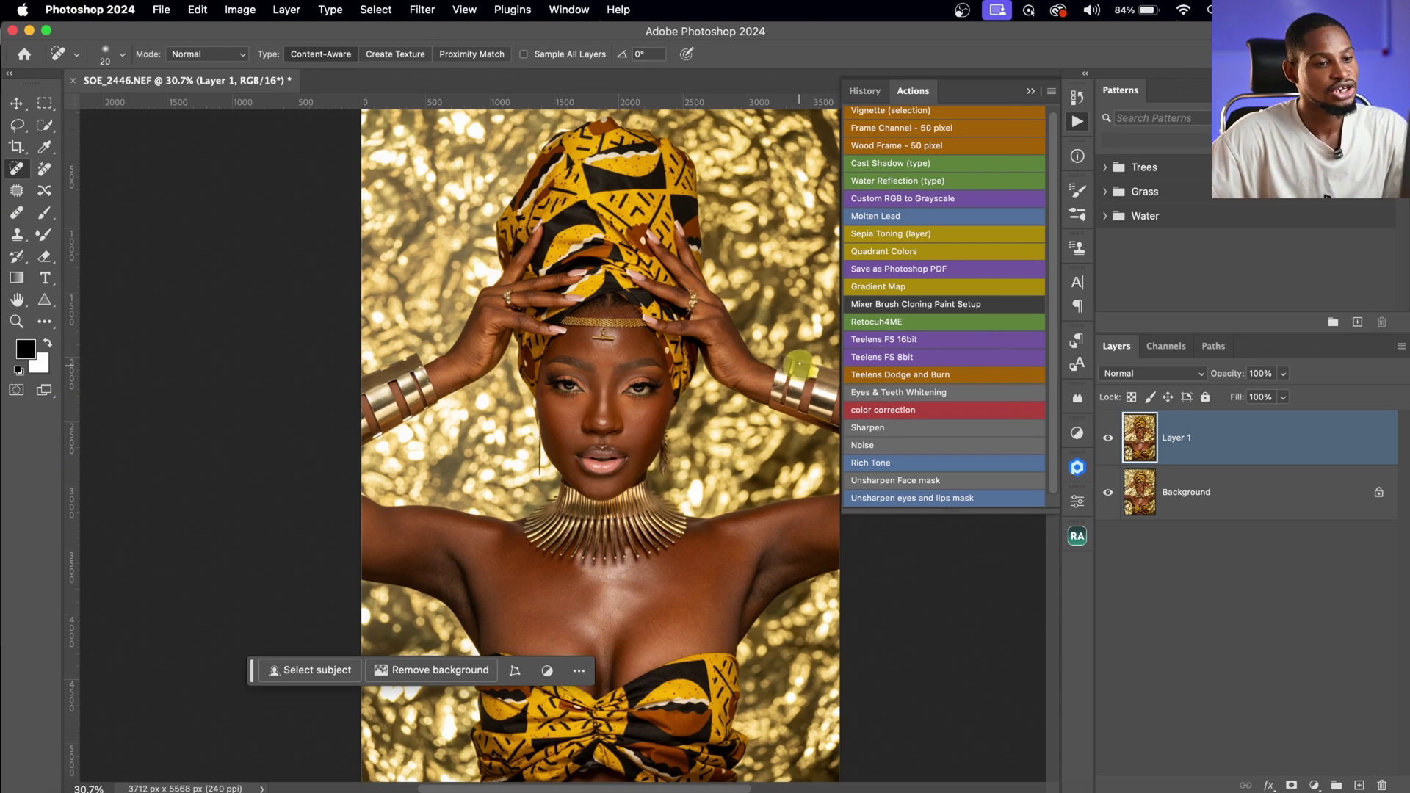
pyautogui.click(893, 340)
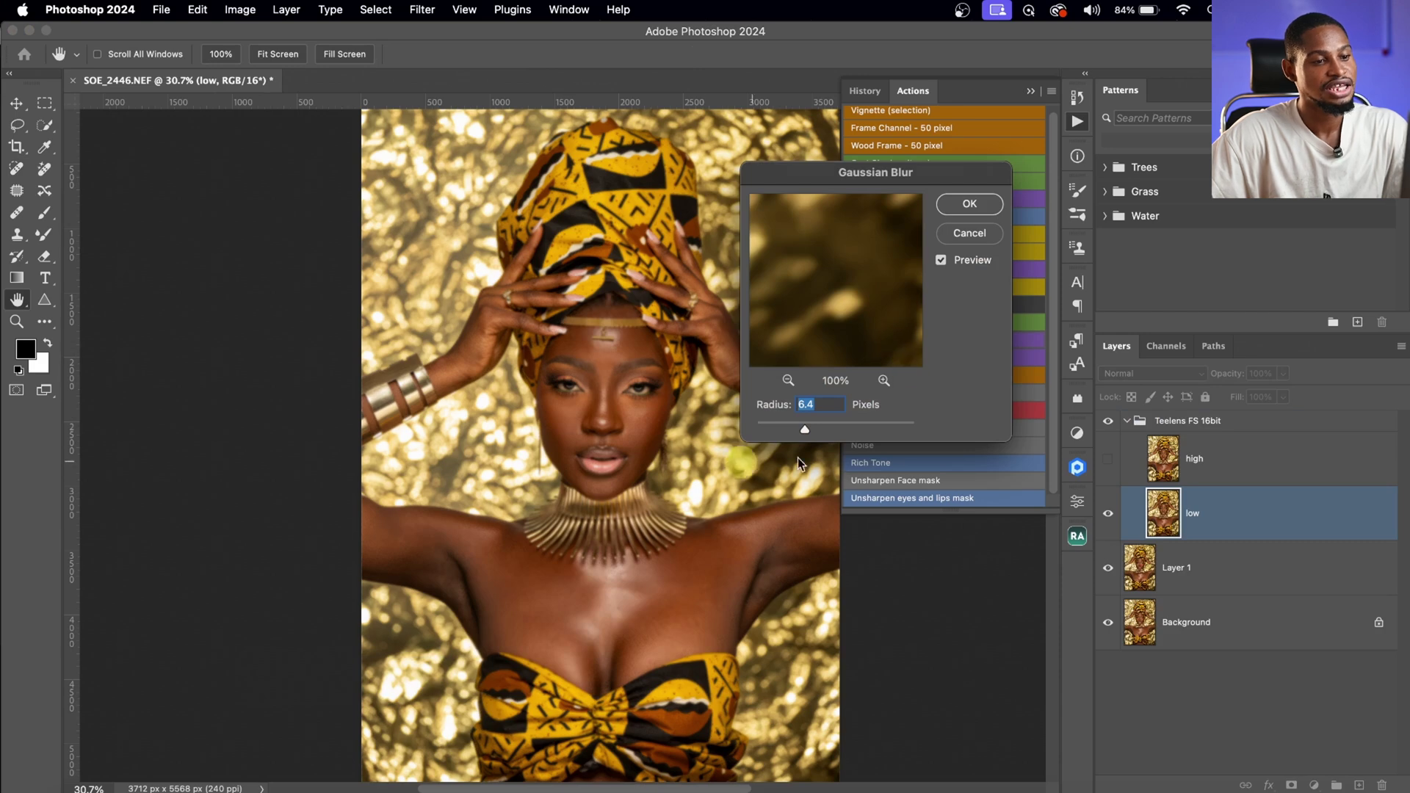
pyautogui.click(983, 235)
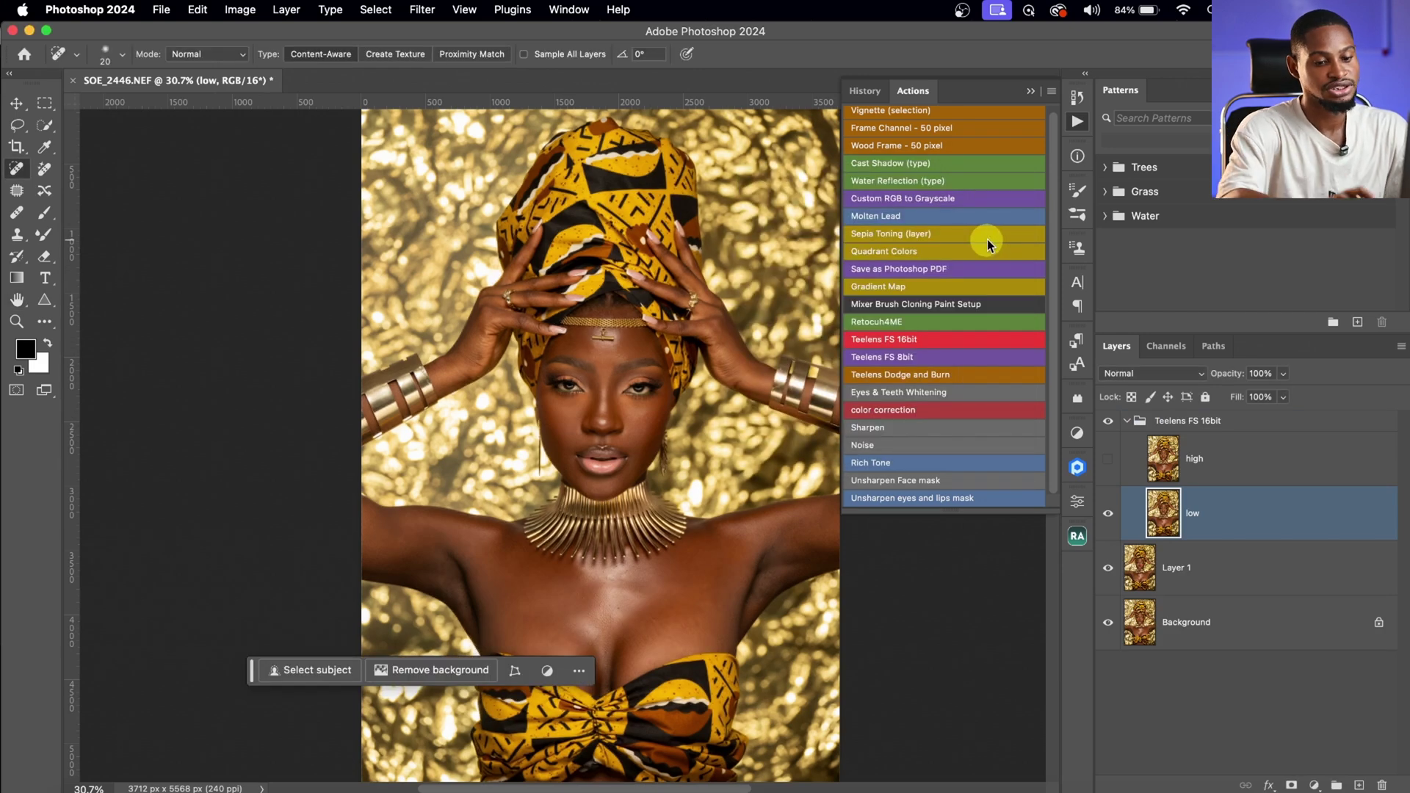
pyautogui.click(1221, 419)
pyautogui.press('Delete')
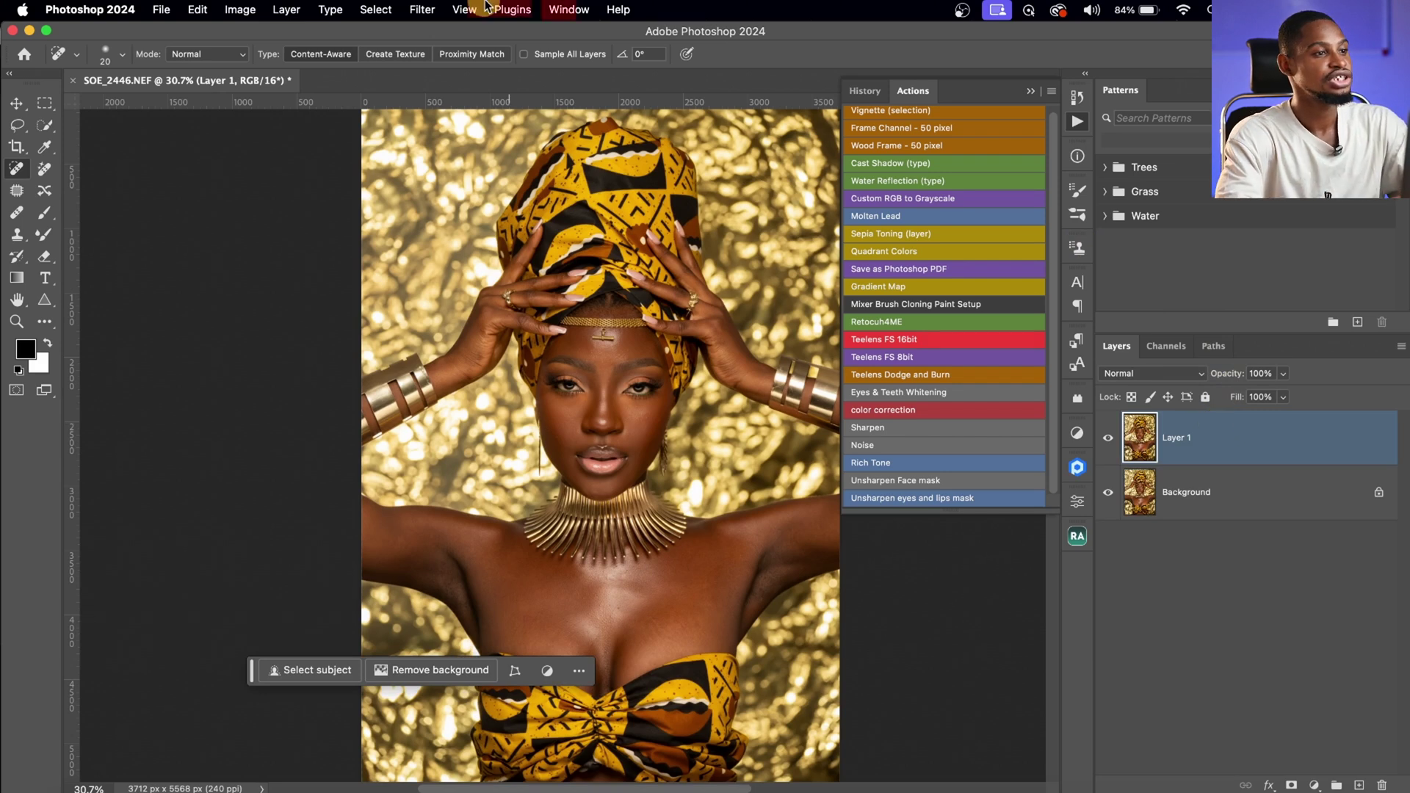
# - Confirm under Image > Mode that the document is RGB Color at 16 Bits/Channel
pyautogui.click(239, 10)
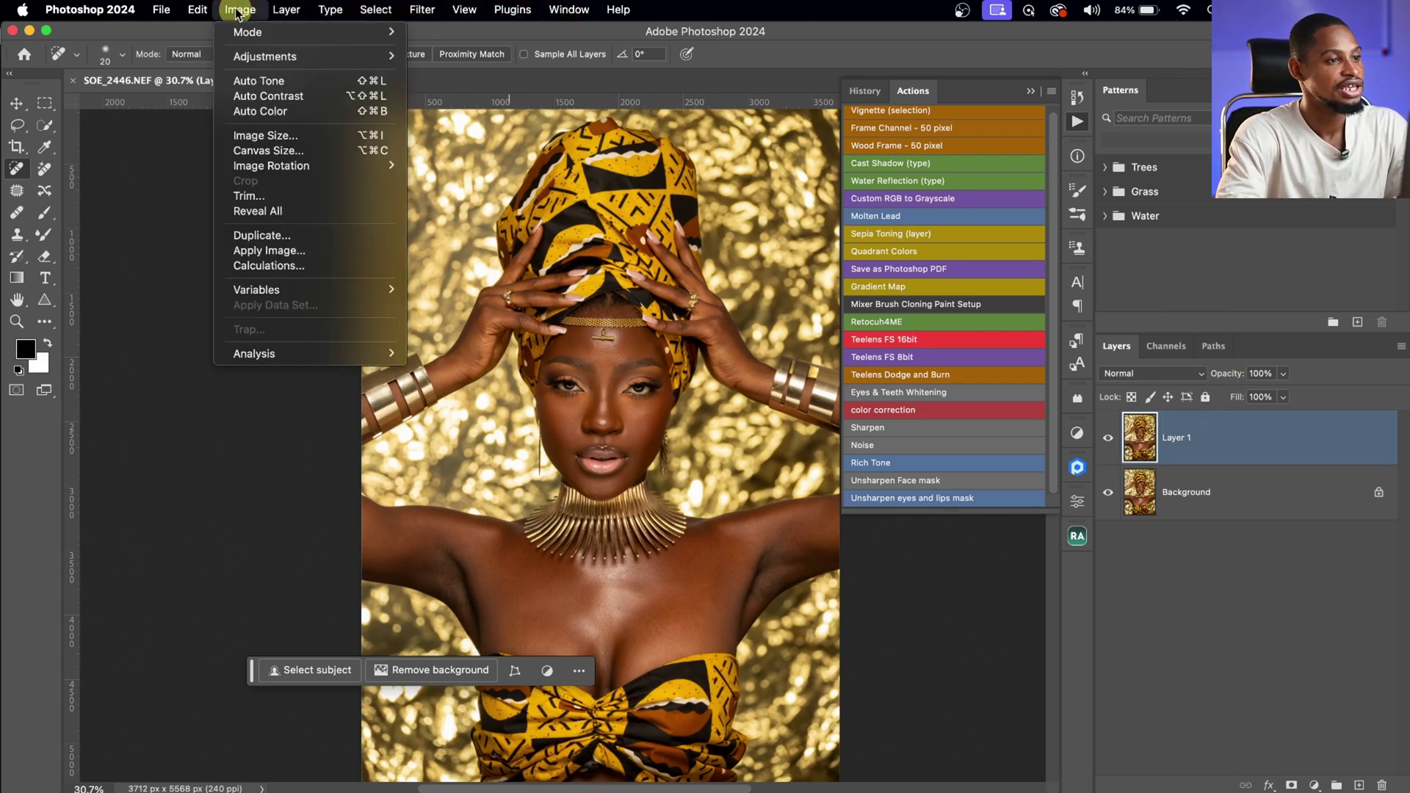
pyautogui.moveTo(257, 34)
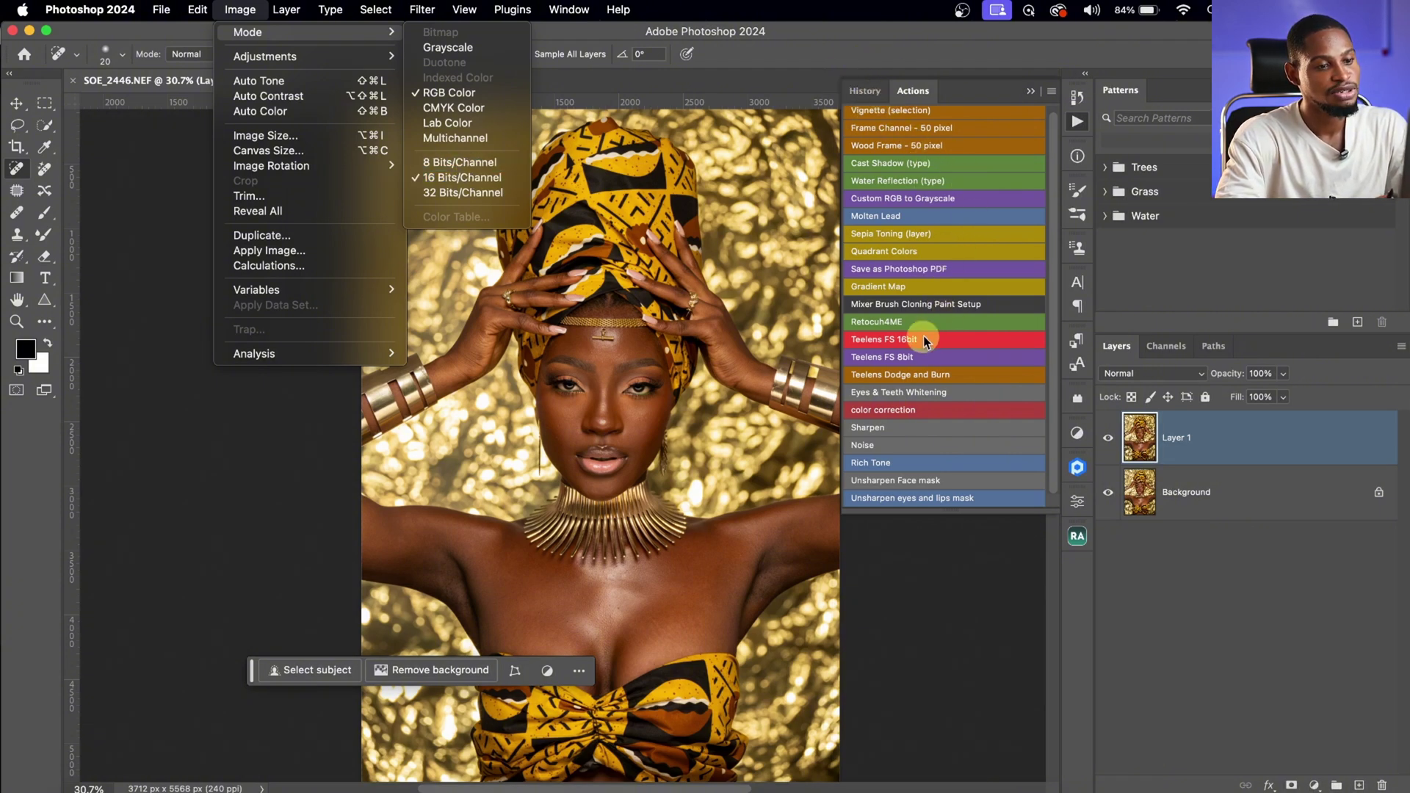
pyautogui.click(940, 560)
pyautogui.click(889, 359)
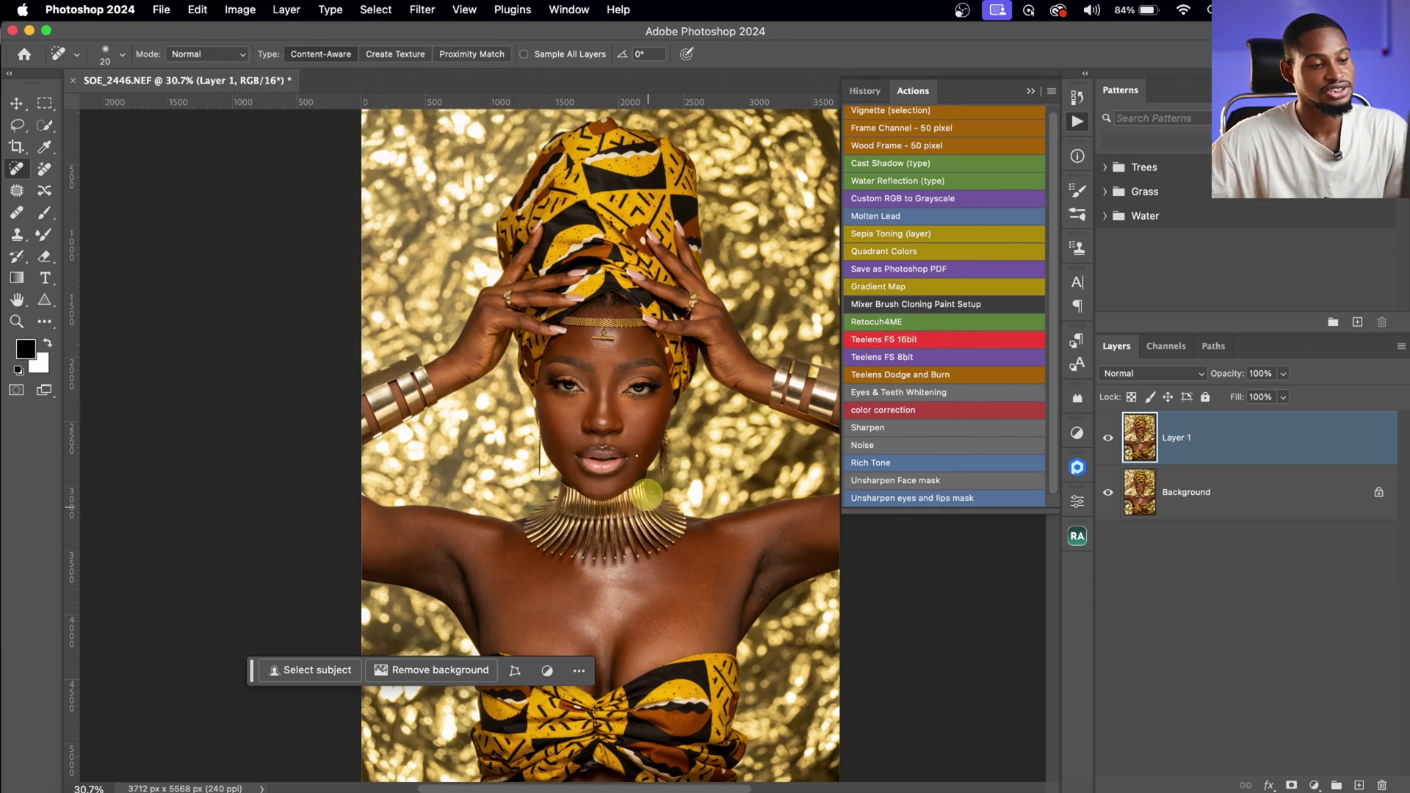
# - Run Teelens FS 16bit again, accept its Gaussian Blur, and collapse the resulting group
pyautogui.click(946, 416)
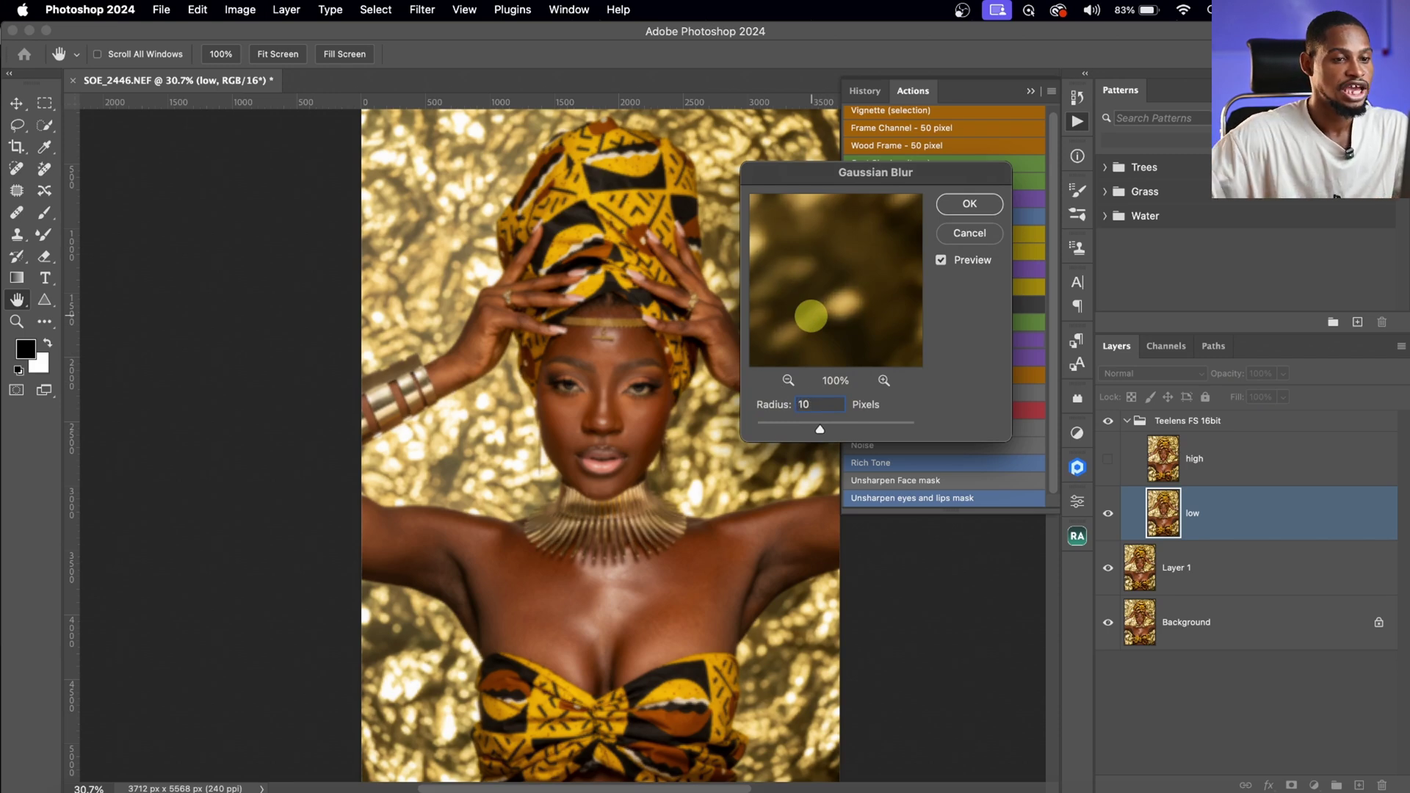
pyautogui.click(967, 206)
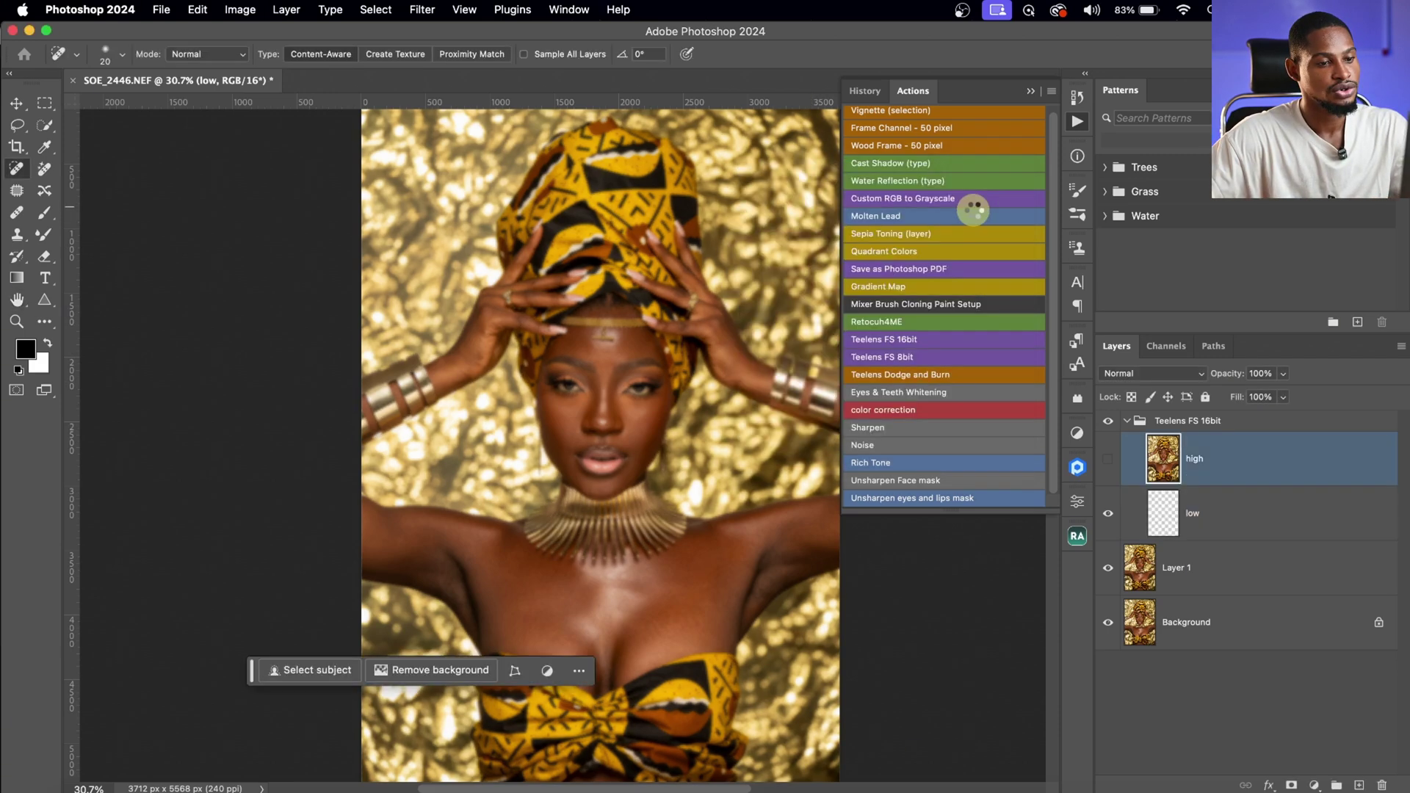
pyautogui.click(1031, 92)
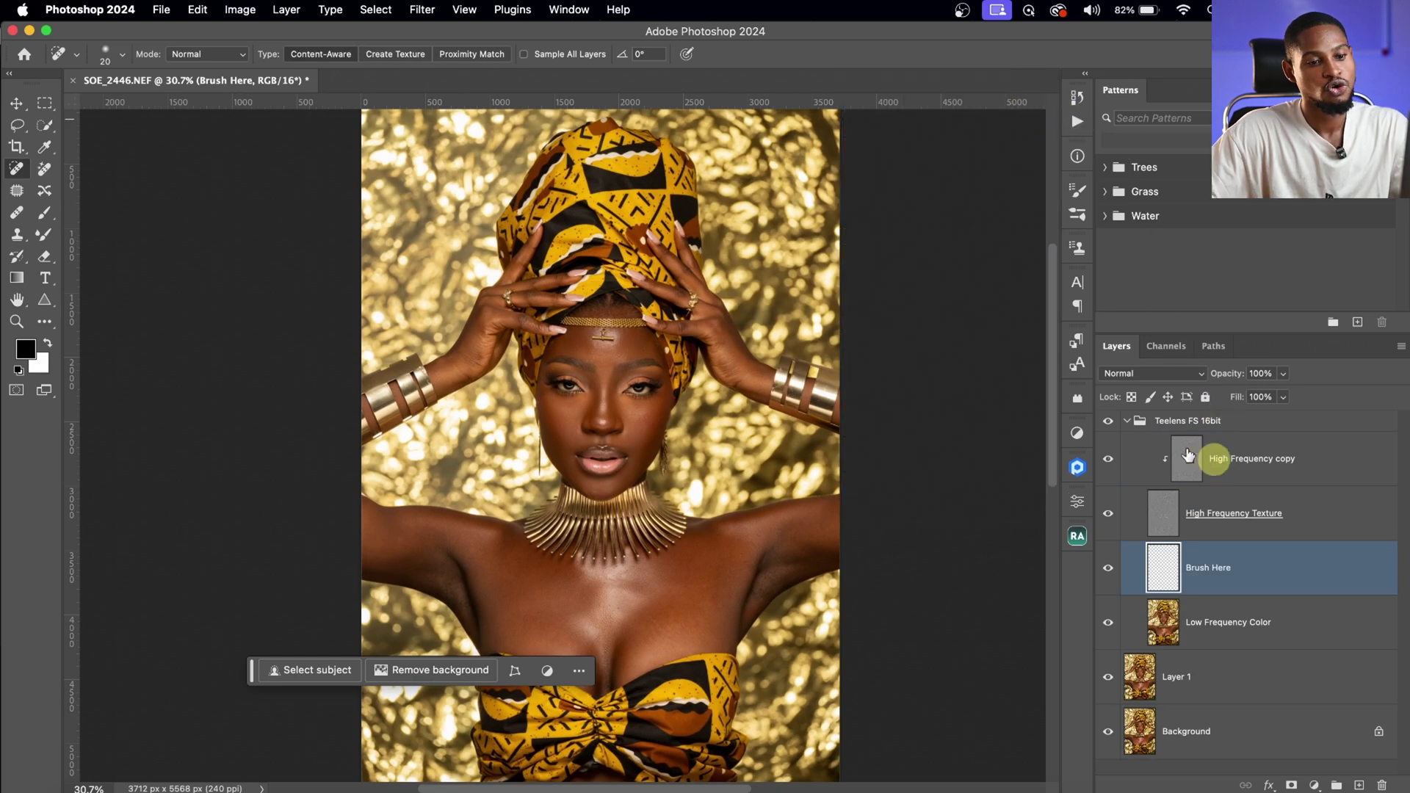
pyautogui.click(1126, 419)
pyautogui.click(1127, 420)
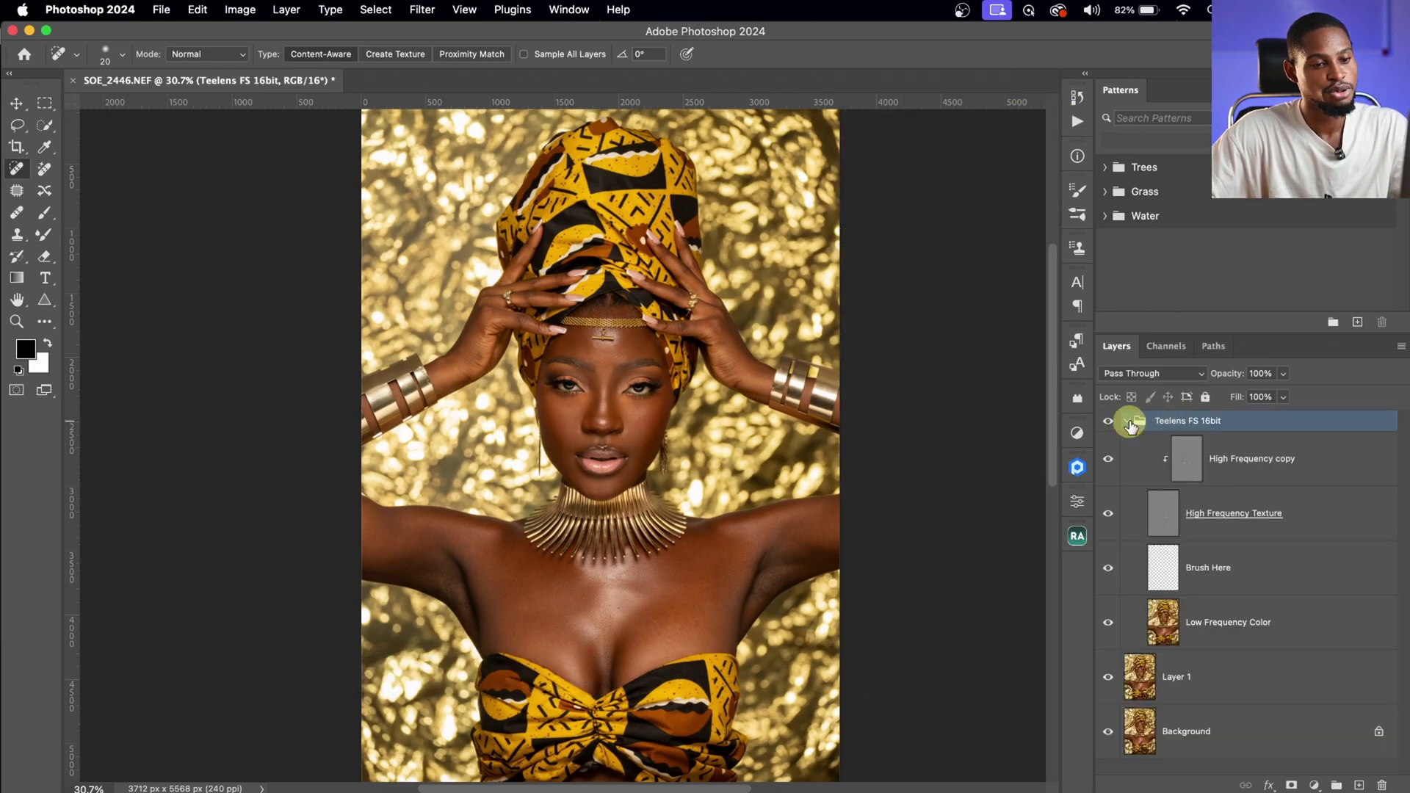
pyautogui.click(1191, 468)
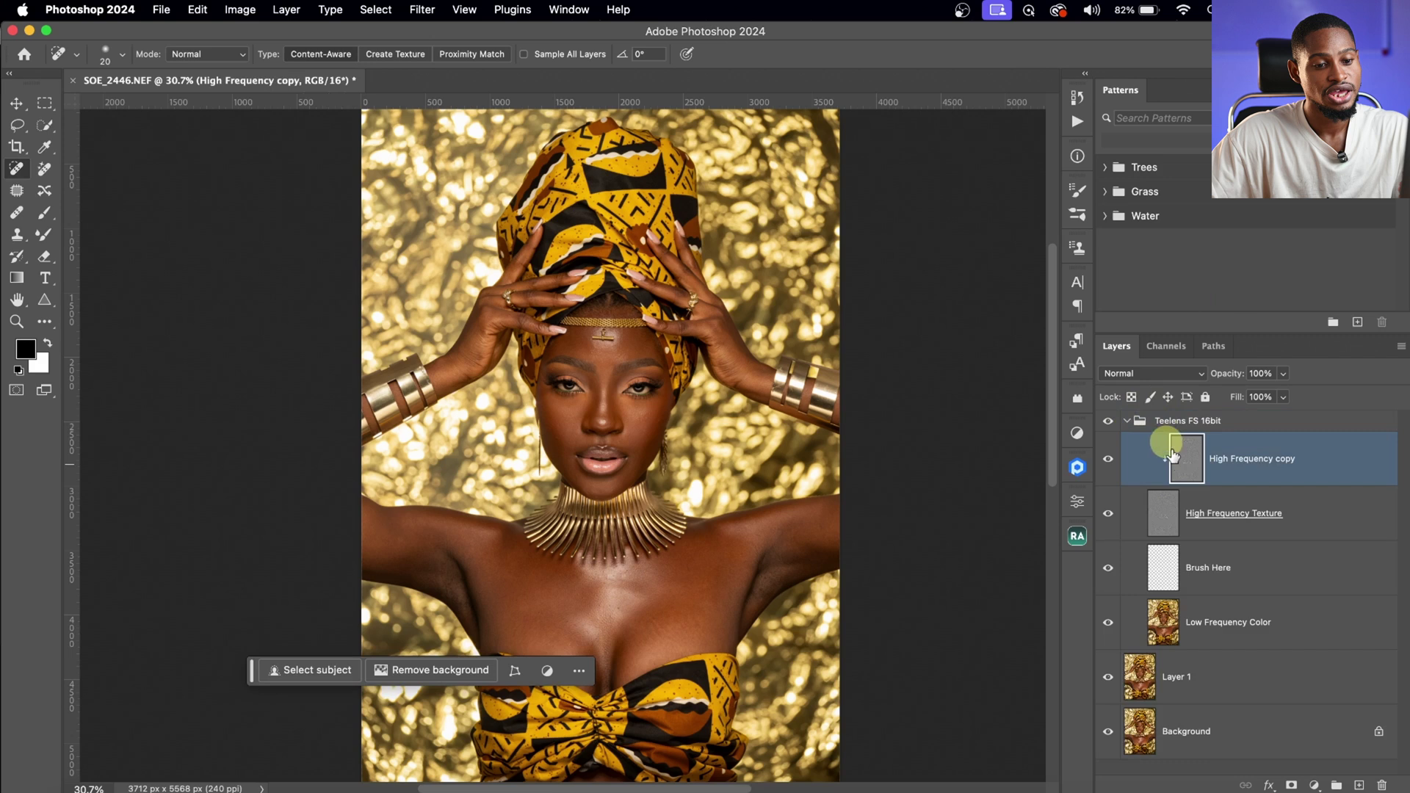
pyautogui.click(1168, 514)
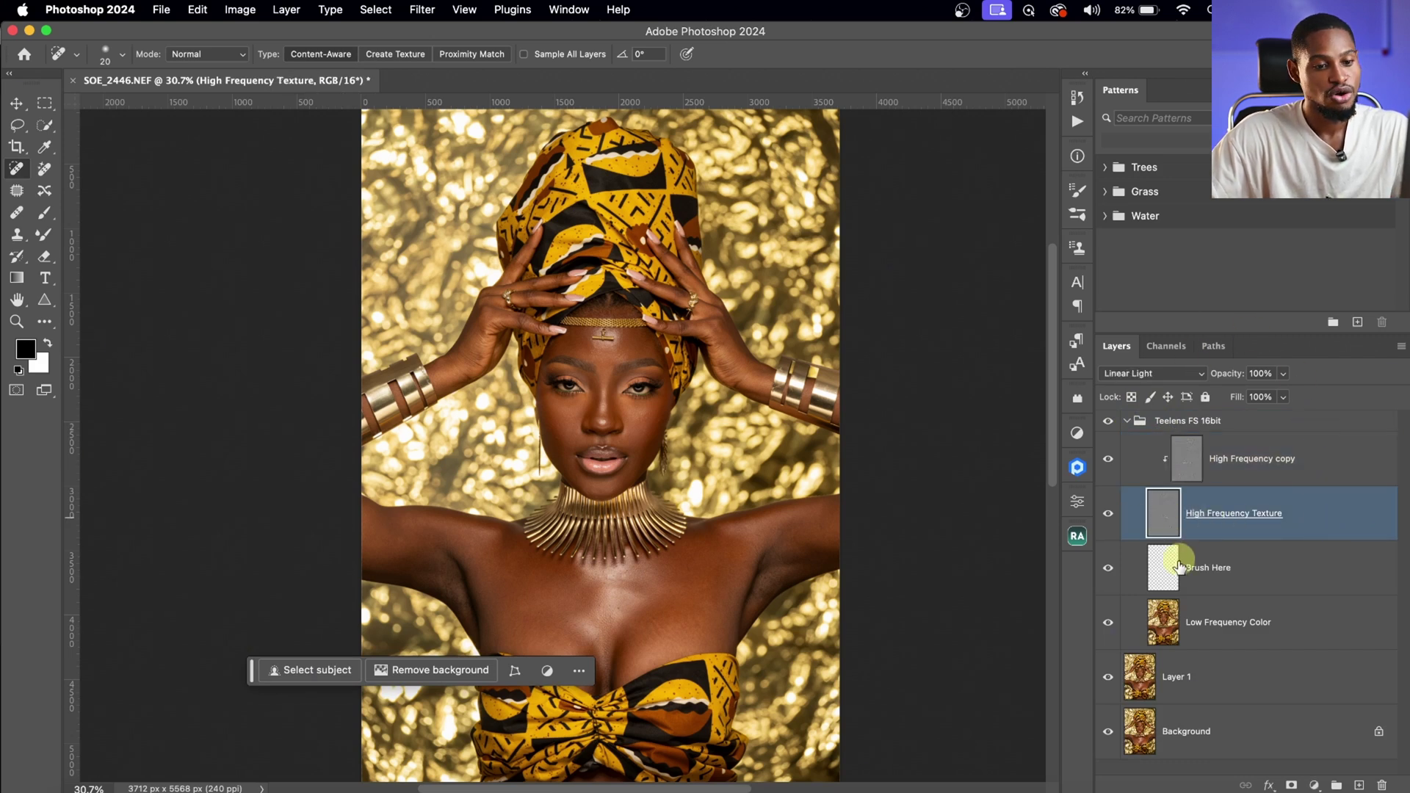
pyautogui.click(1322, 567)
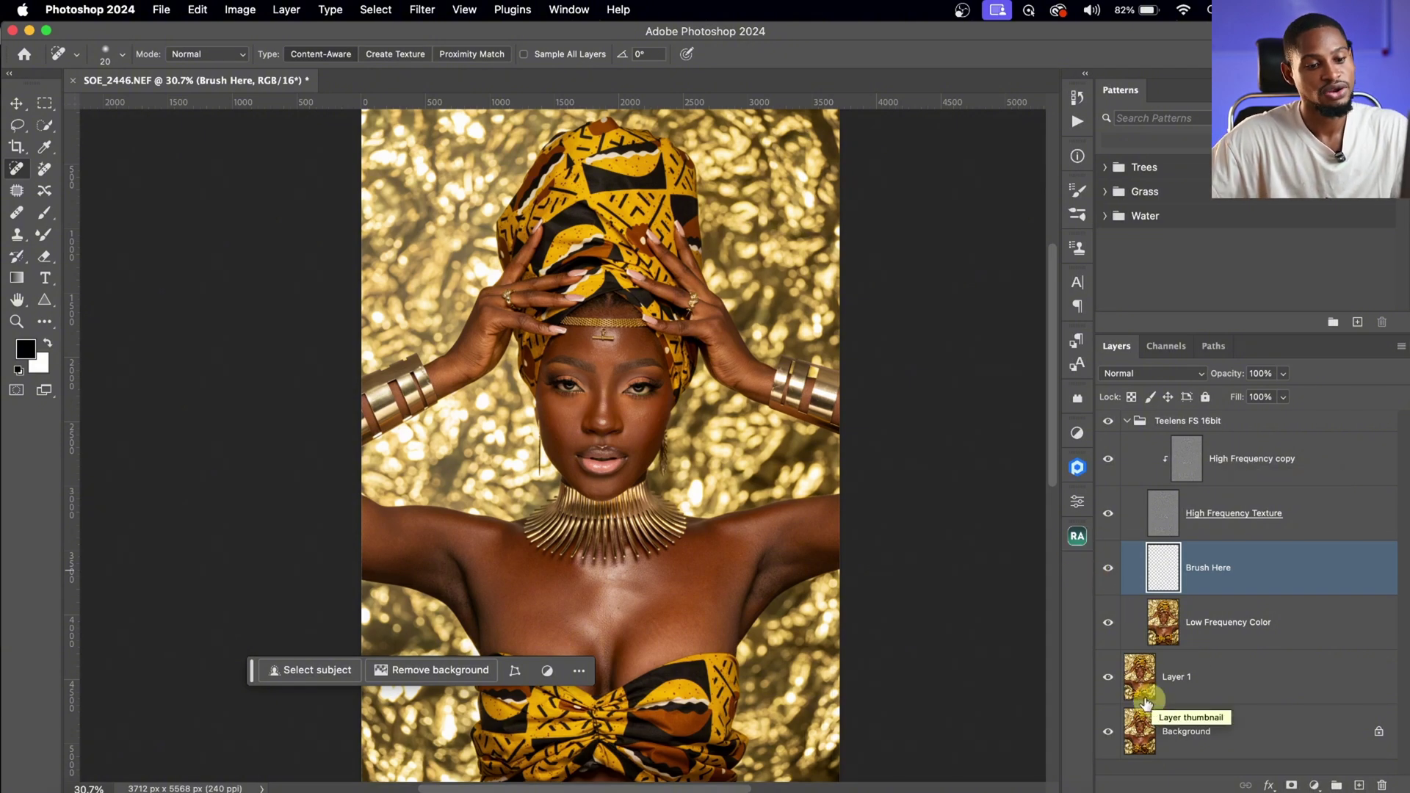
pyautogui.click(1196, 621)
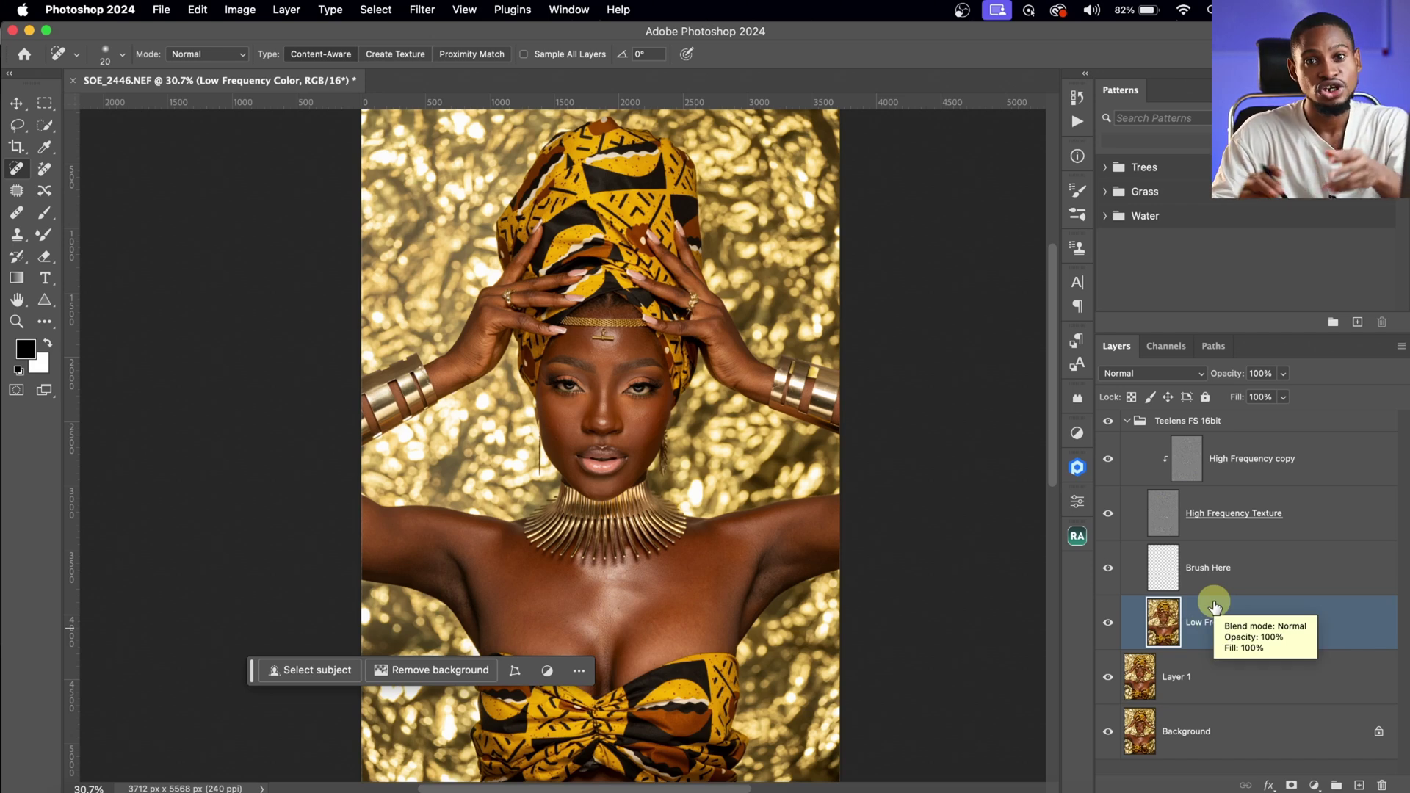
pyautogui.click(1197, 463)
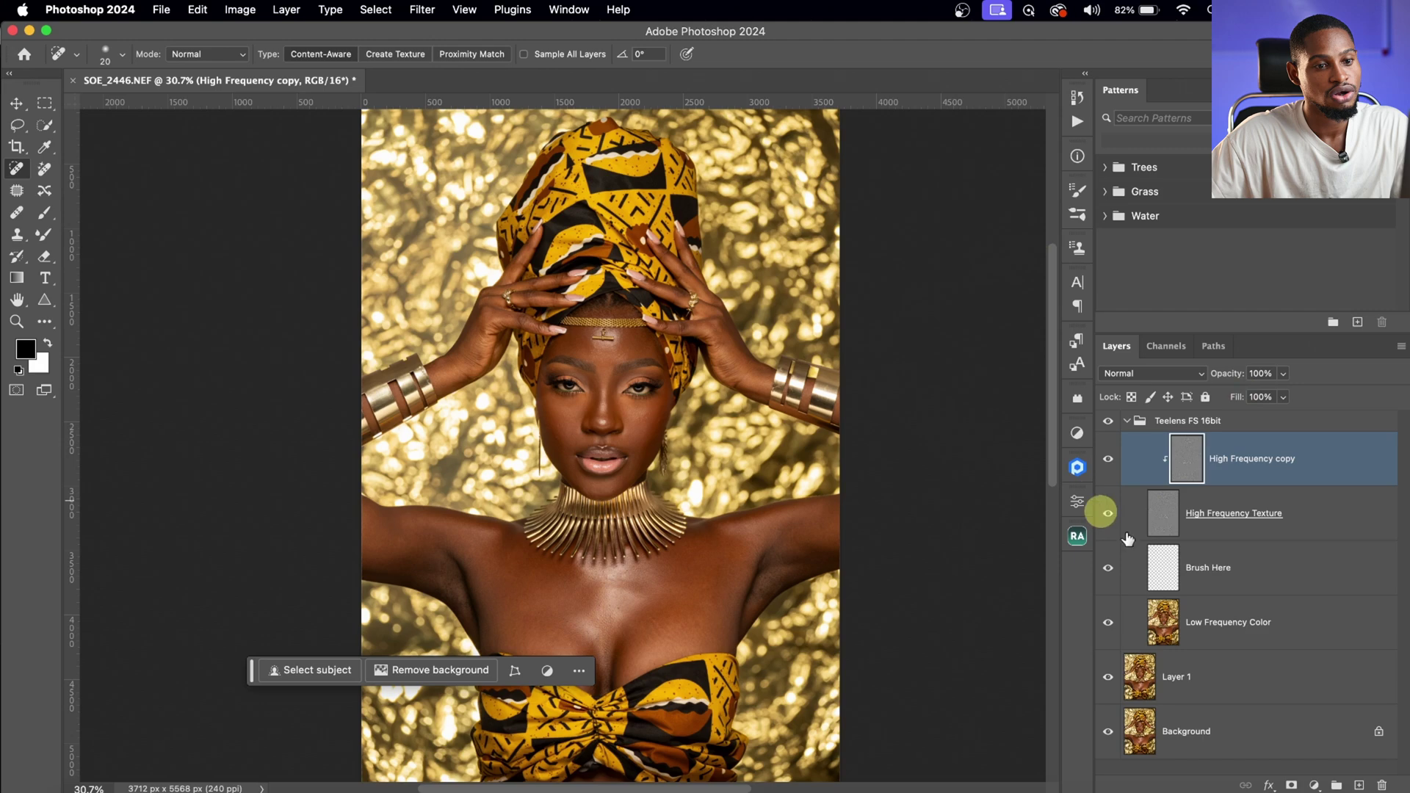
pyautogui.click(1163, 620)
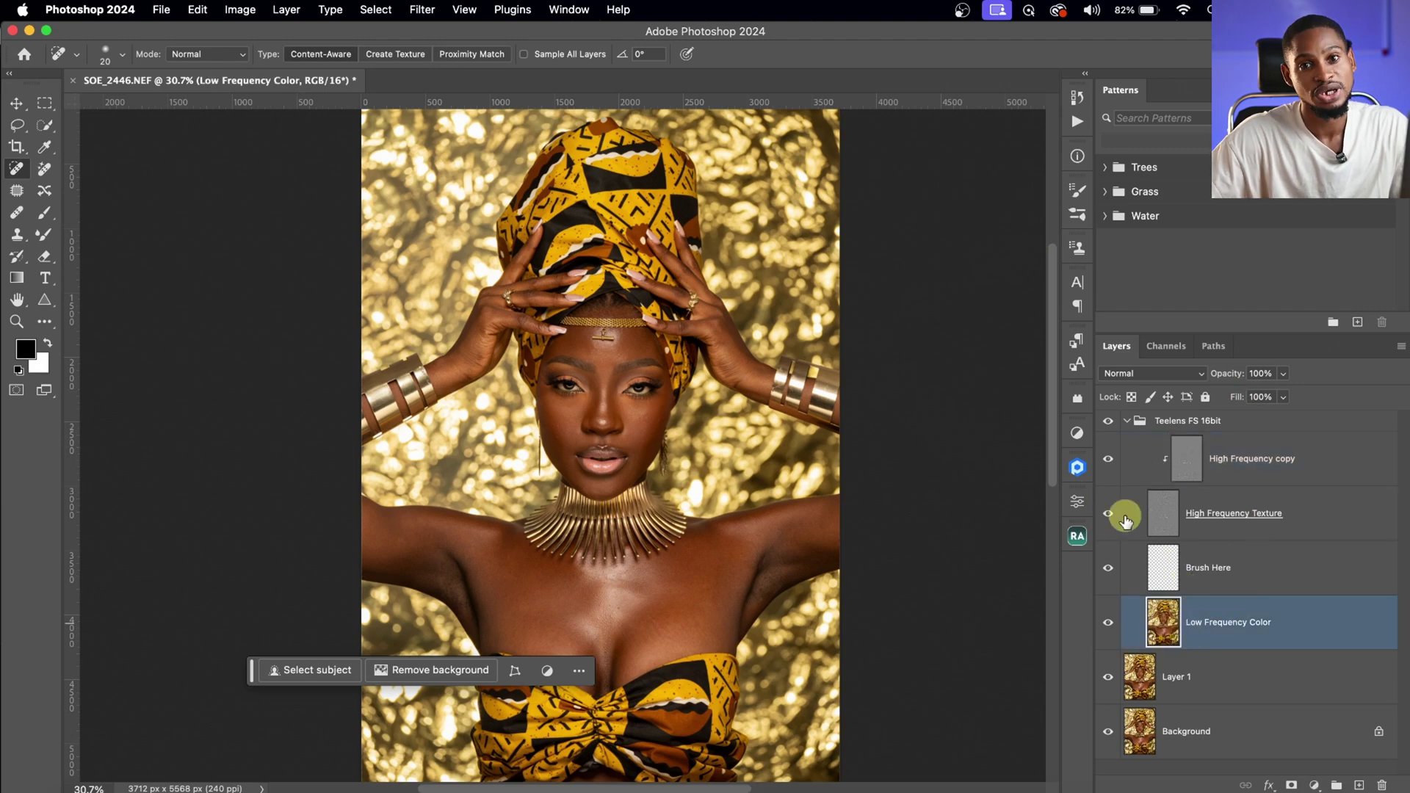
pyautogui.click(1195, 472)
# - Zoom into the woman's face and cheek to about 81% for close skin inspection
pyautogui.press('z')
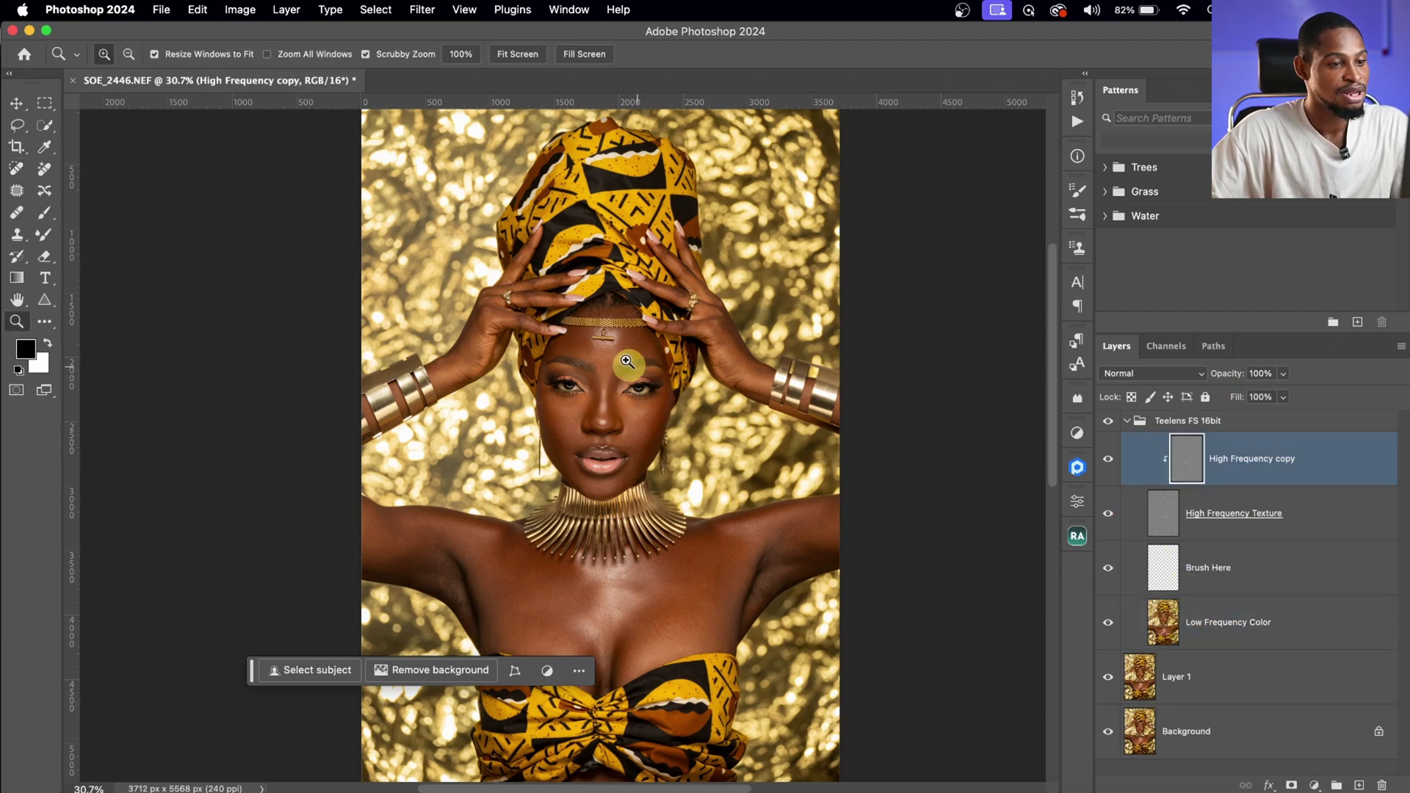
pyautogui.moveTo(626, 361)
pyautogui.mouseDown()
pyautogui.moveTo(733, 350)
pyautogui.moveTo(686, 350)
pyautogui.mouseUp()
pyautogui.press('j')
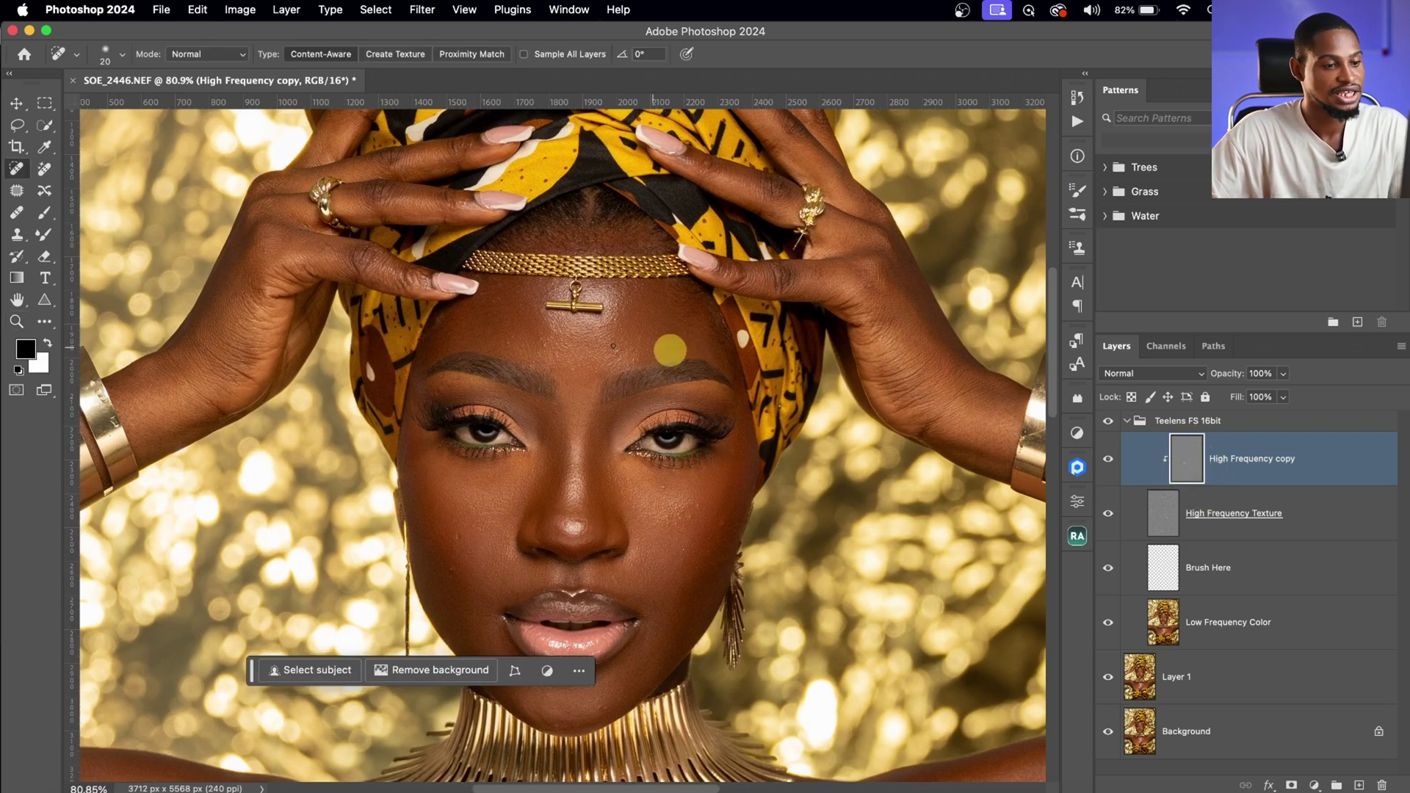
pyautogui.press('z')
pyautogui.moveTo(669, 492)
pyautogui.mouseDown()
pyautogui.moveTo(716, 490)
pyautogui.moveTo(698, 490)
pyautogui.mouseUp()
# - Switch to the Clone Stamp, confirm a 10 px, 0% hardness brush, and keep Mode at Normal
pyautogui.press('j')
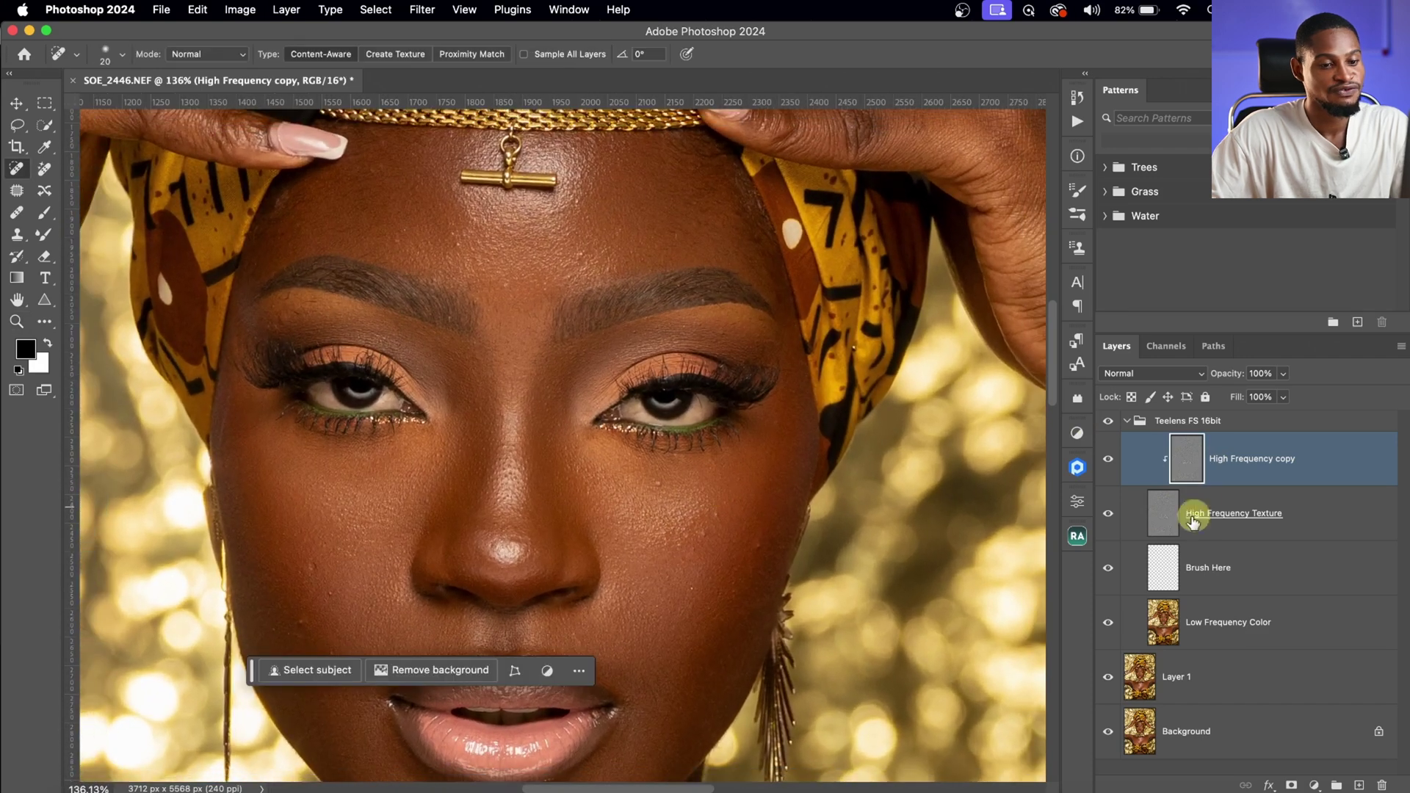
pyautogui.click(17, 235)
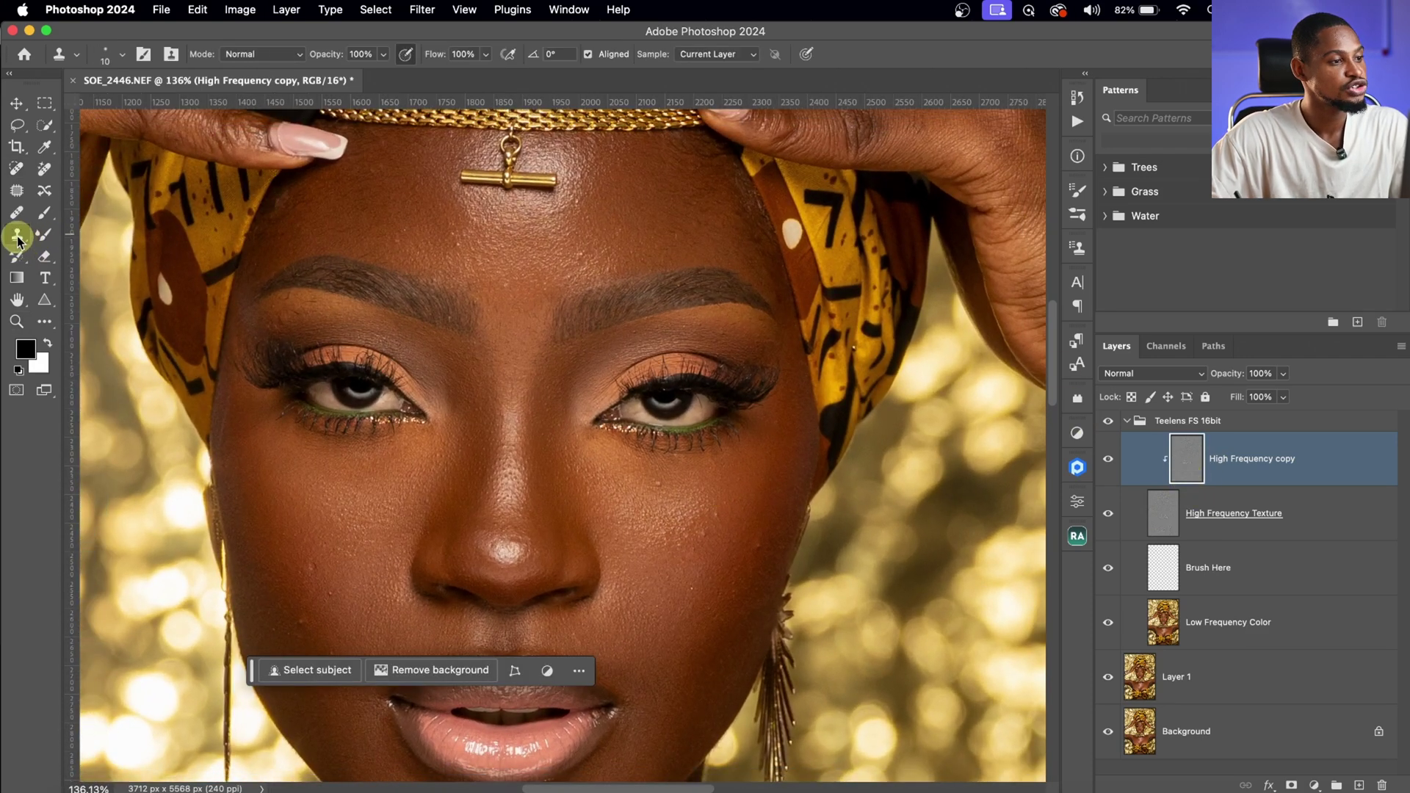
pyautogui.click(122, 54)
pyautogui.press('Escape')
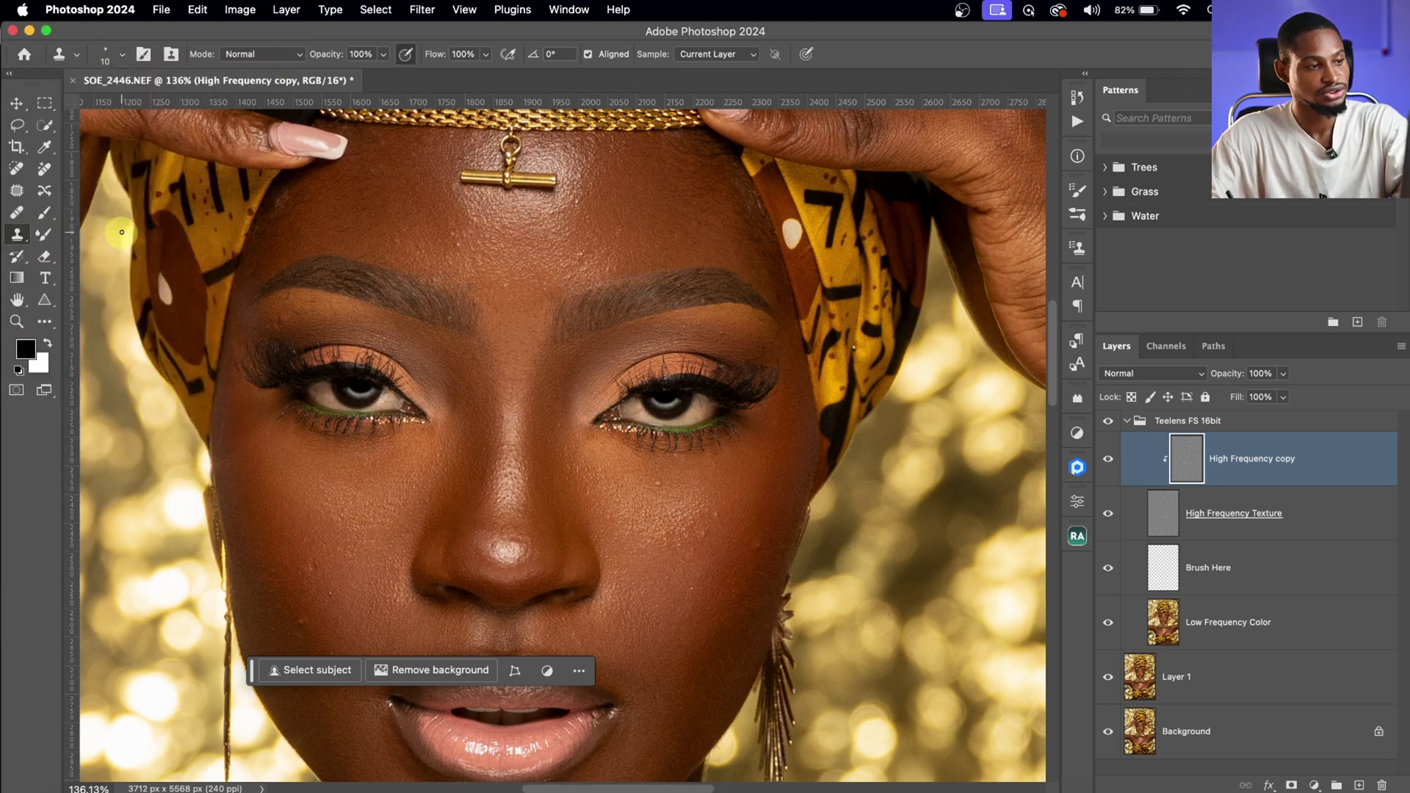
pyautogui.click(262, 54)
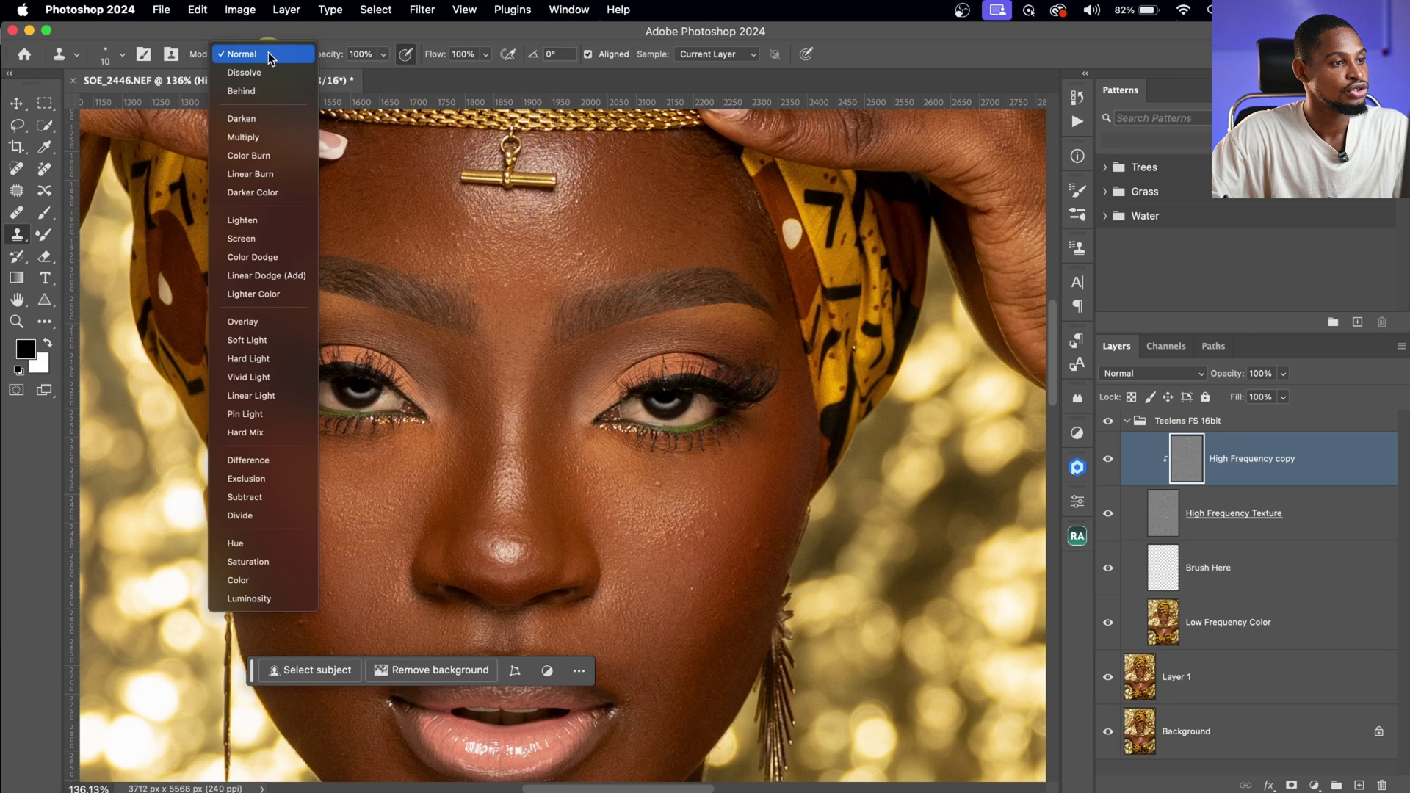
pyautogui.click(264, 59)
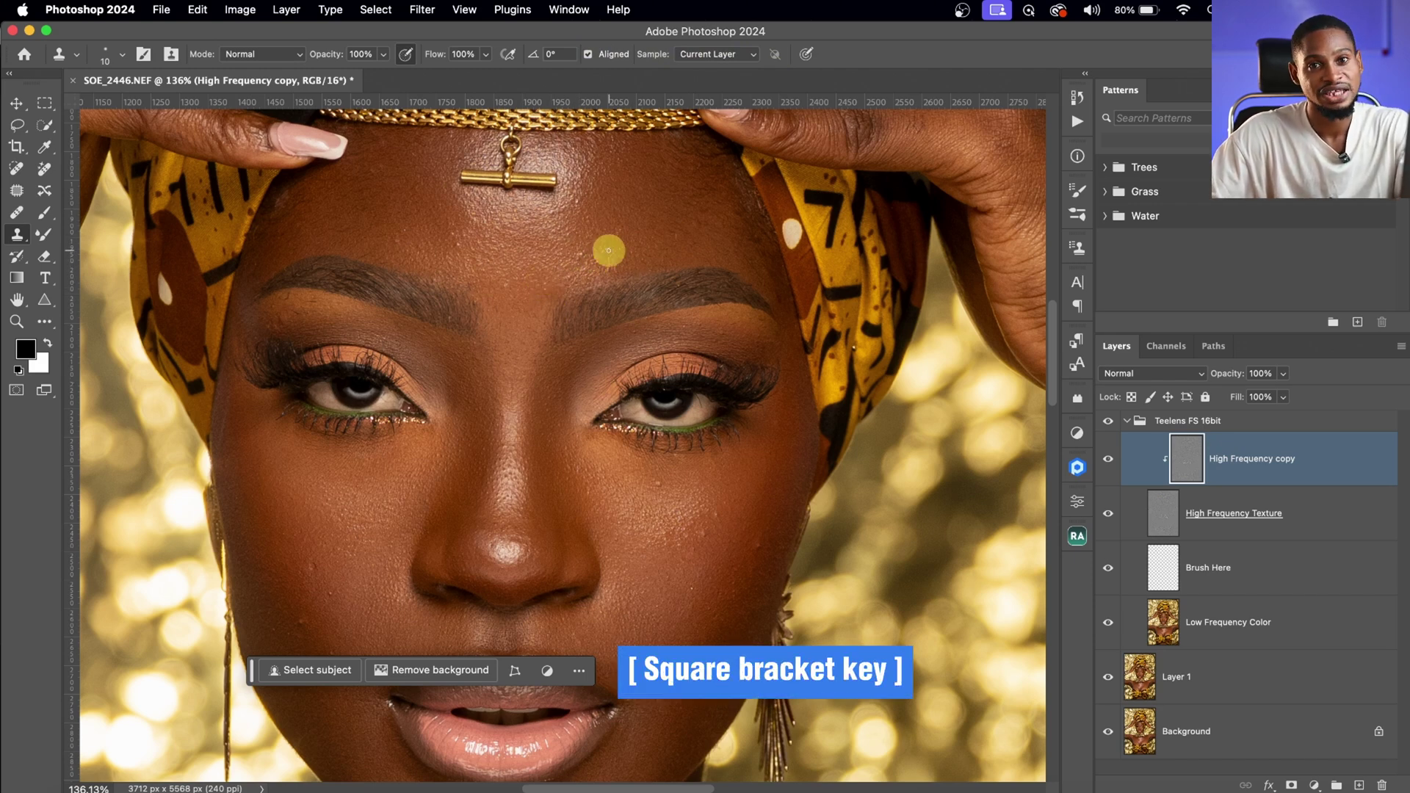
# - Set the clone brush to 20 px and clone clean cheek texture over the first blemish
pyautogui.press(']')
pyautogui.press(']')
pyautogui.press(']')
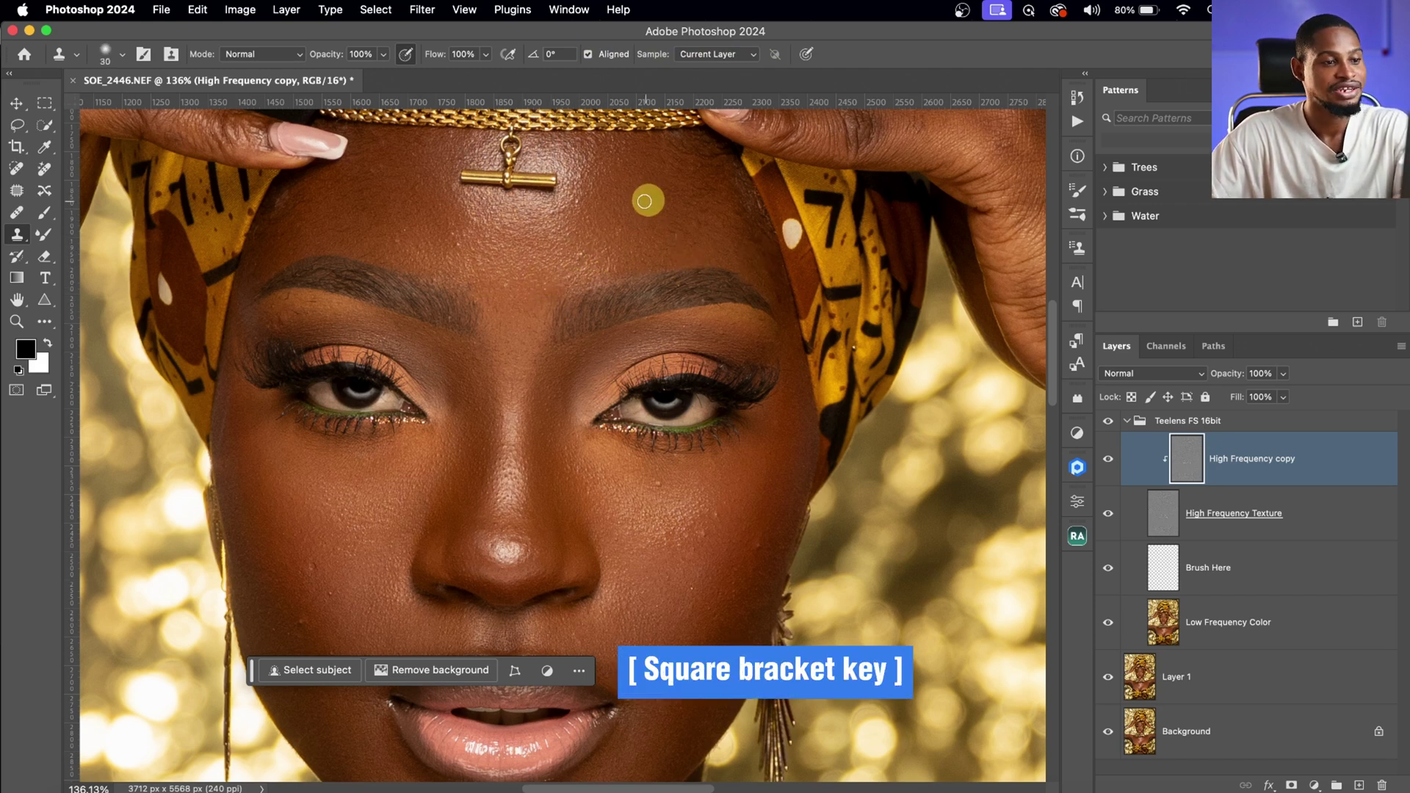
pyautogui.press('[')
pyautogui.press('[')
pyautogui.press('[')
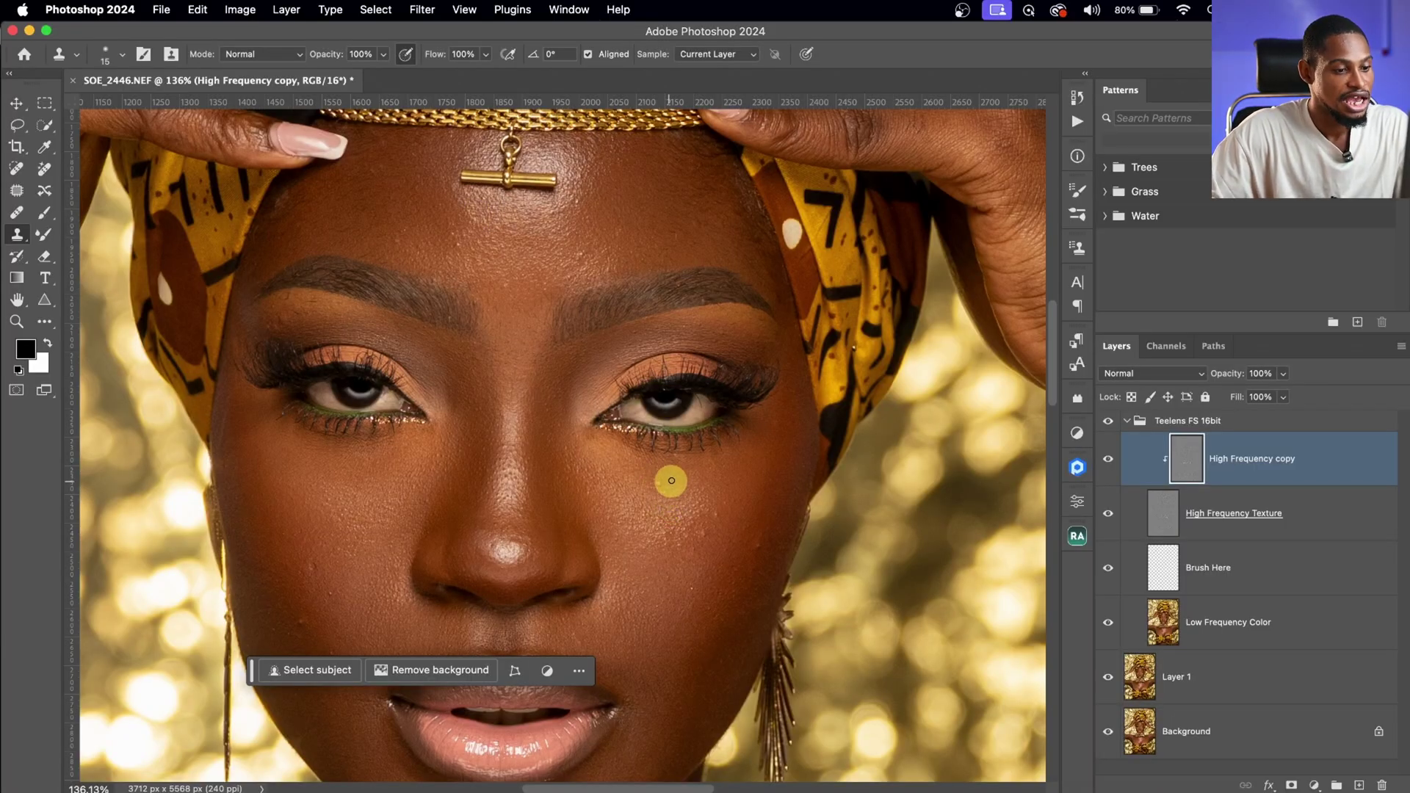
pyautogui.press(']')
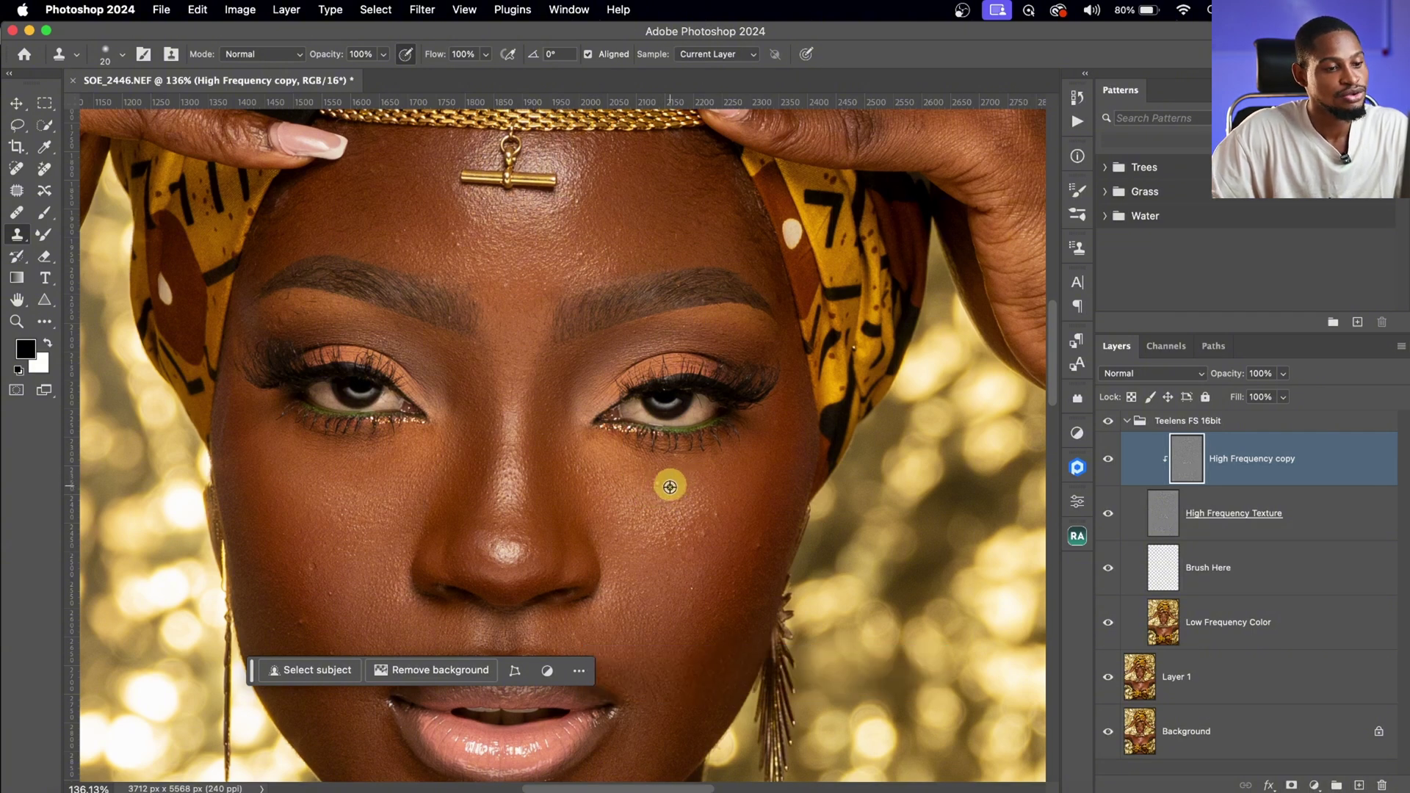
pyautogui.keyDown('alt'); pyautogui.click(673, 481); pyautogui.keyUp('alt')
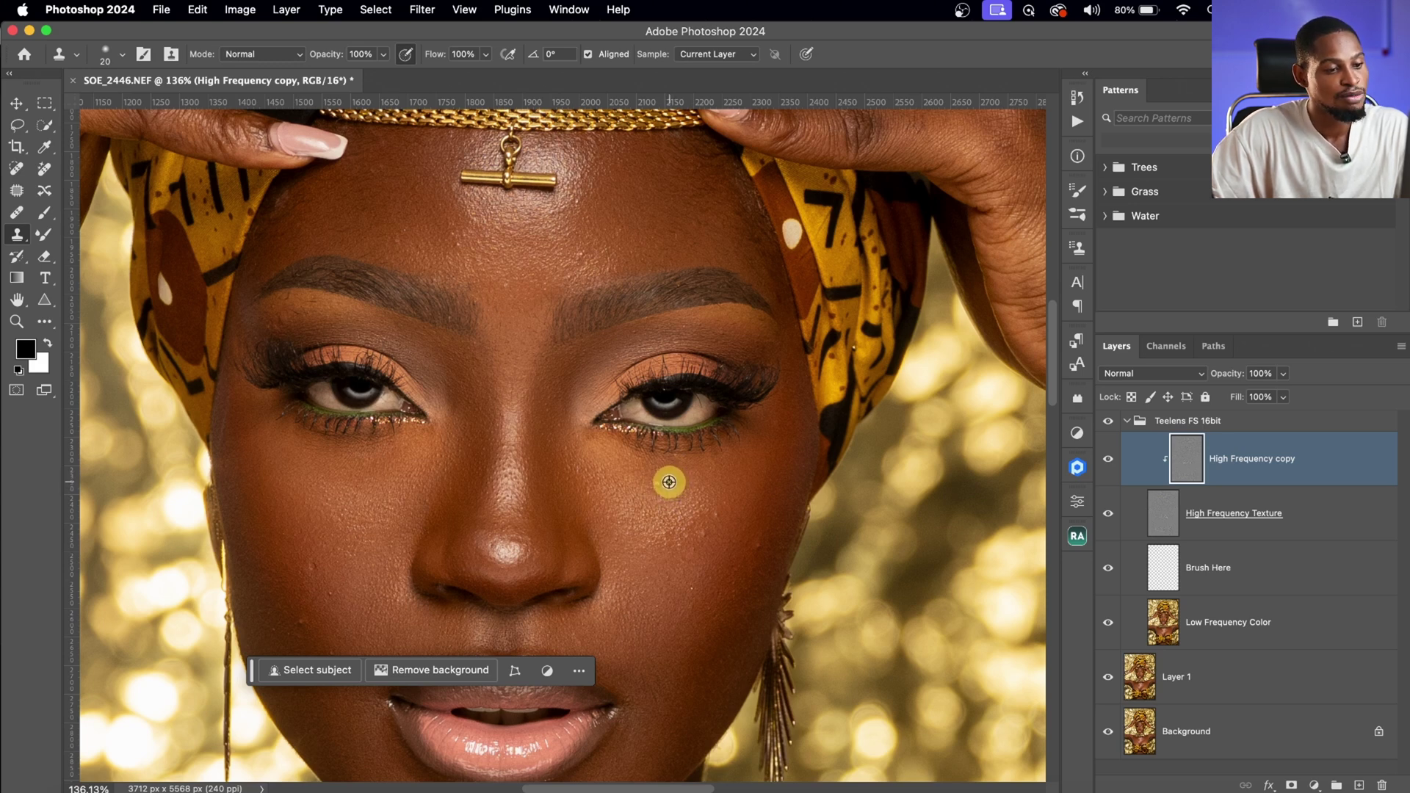
pyautogui.keyDown('alt'); pyautogui.click(671, 483); pyautogui.keyUp('alt')
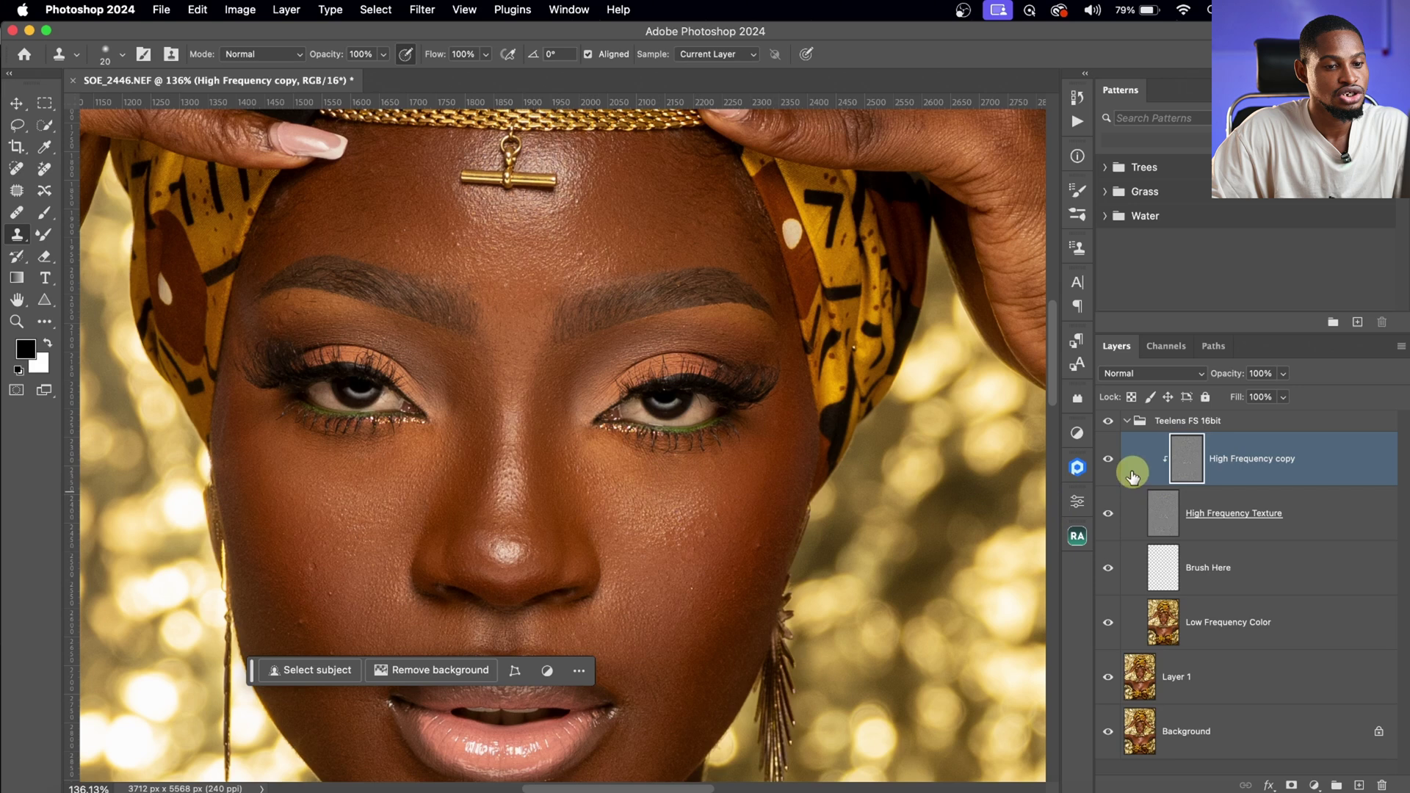
pyautogui.keyDown('alt'); pyautogui.click(733, 513); pyautogui.keyUp('alt')
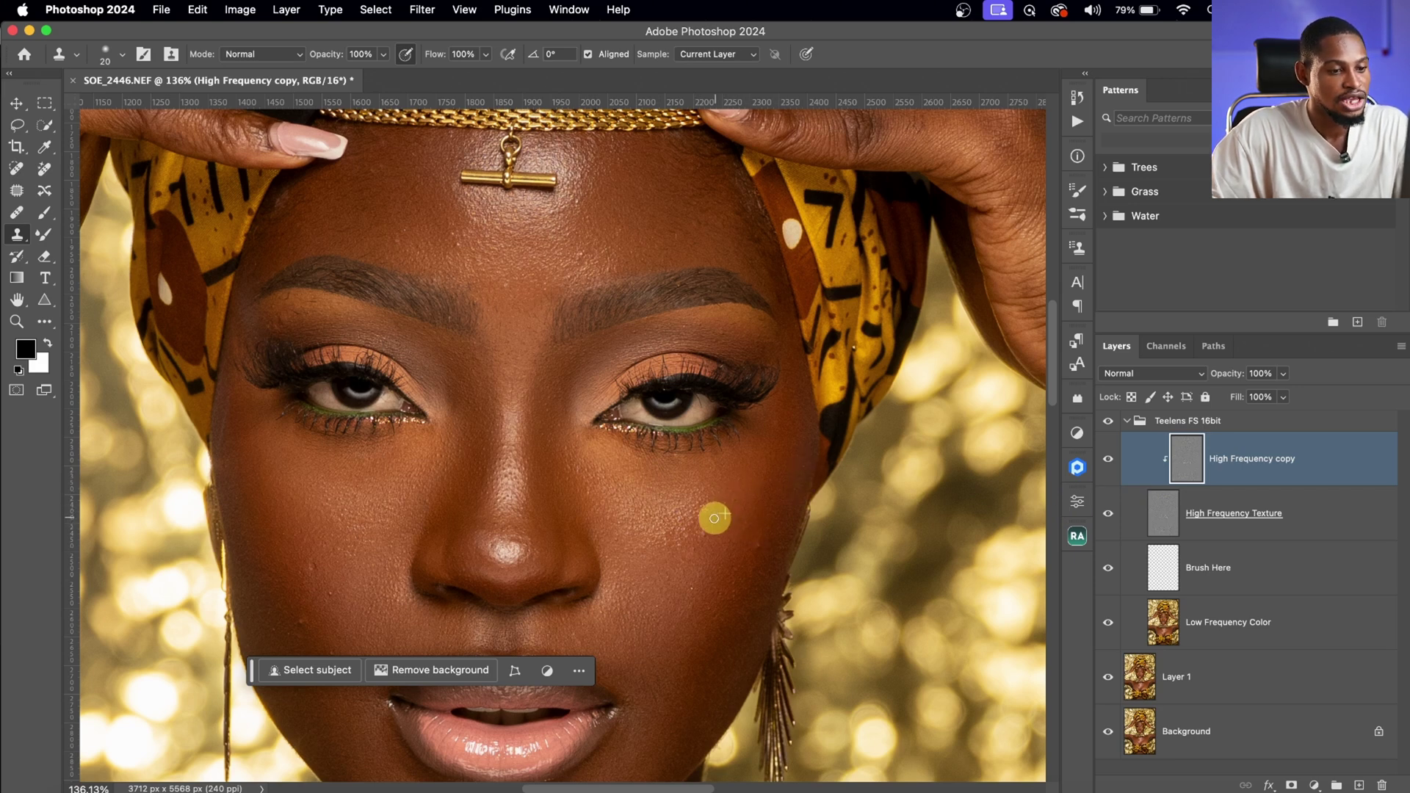
pyautogui.moveTo(715, 518); pyautogui.dragTo(715, 516)
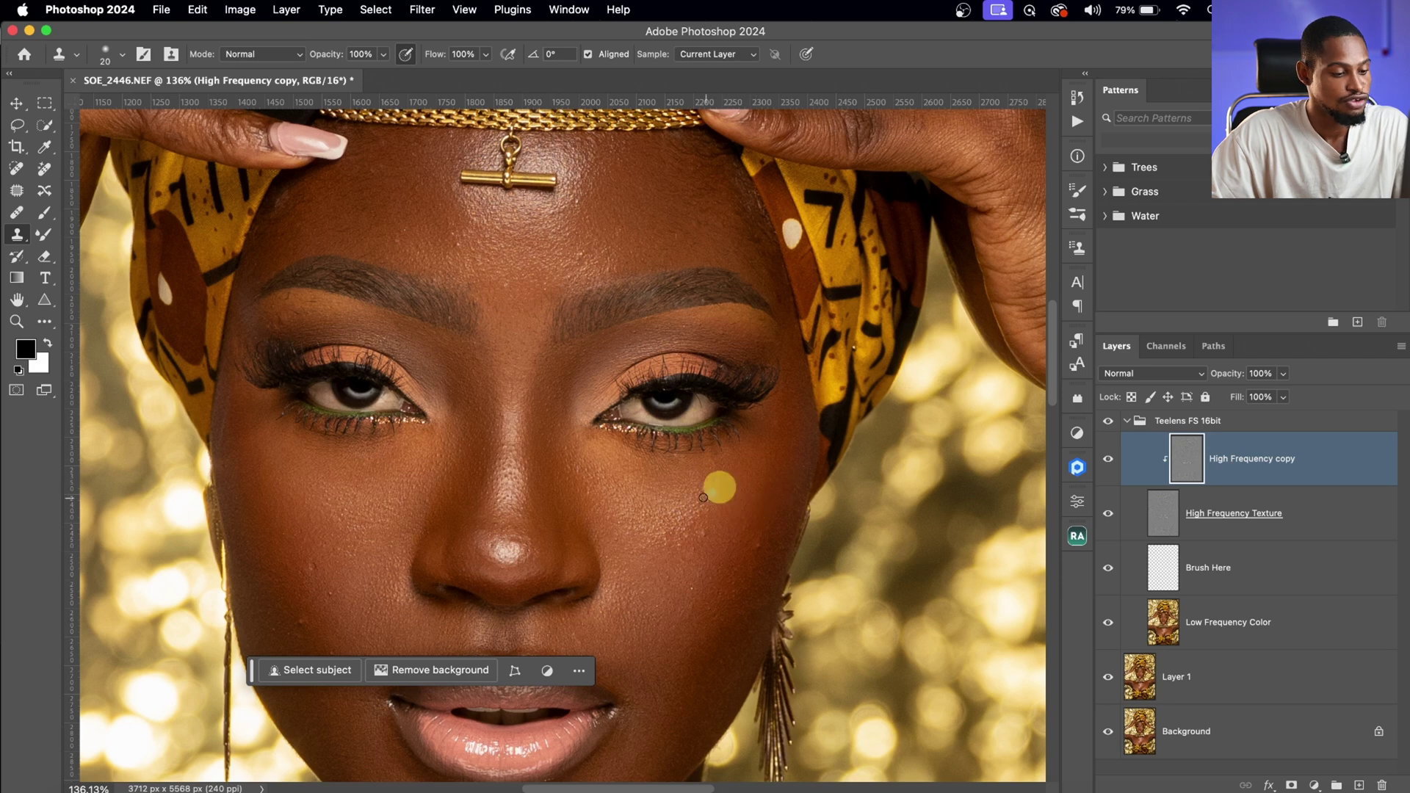
# - Resample clean skin and clone over several more cheek blemishes, then zoom in closer
pyautogui.keyDown('alt'); pyautogui.click(708, 540); pyautogui.keyUp('alt')
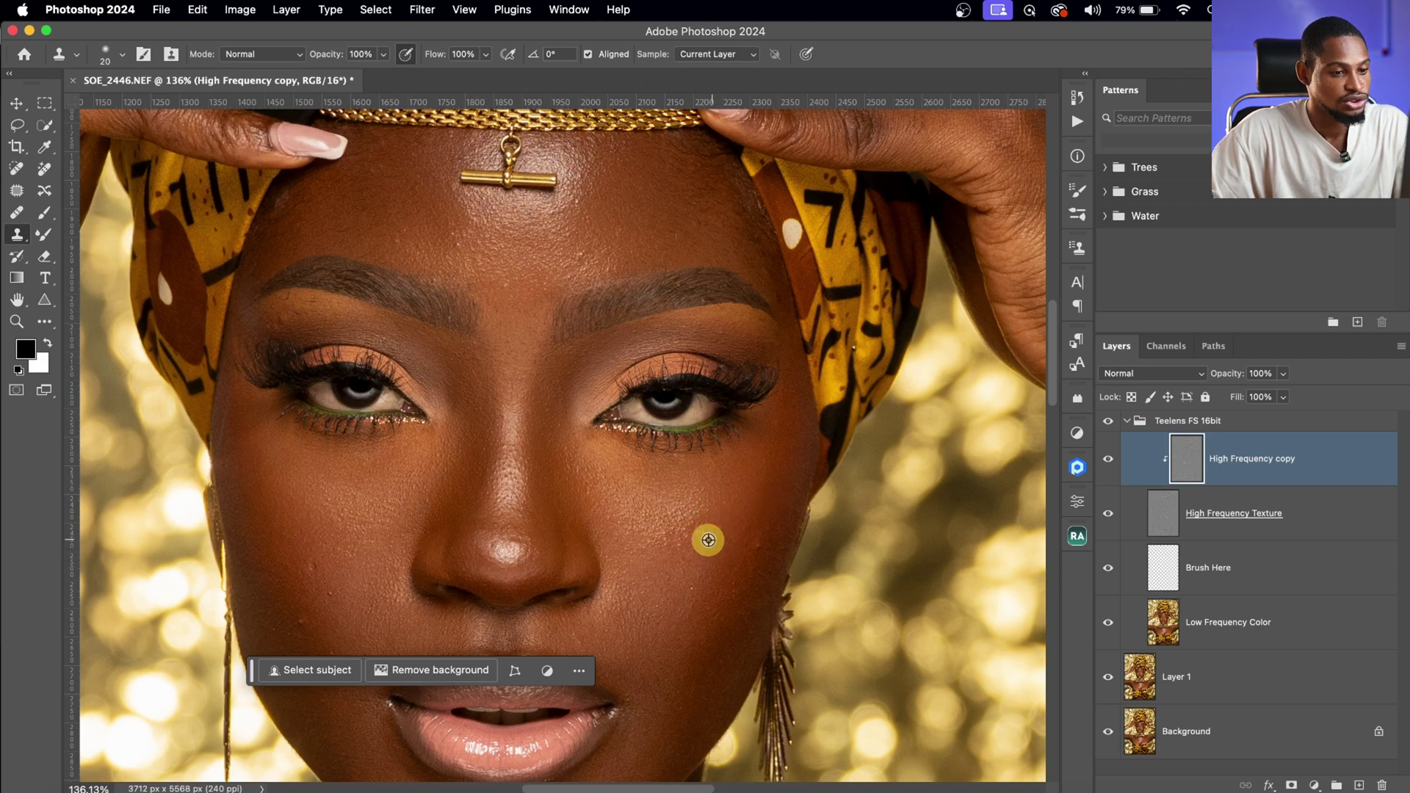
pyautogui.moveTo(706, 536); pyautogui.dragTo(710, 533)
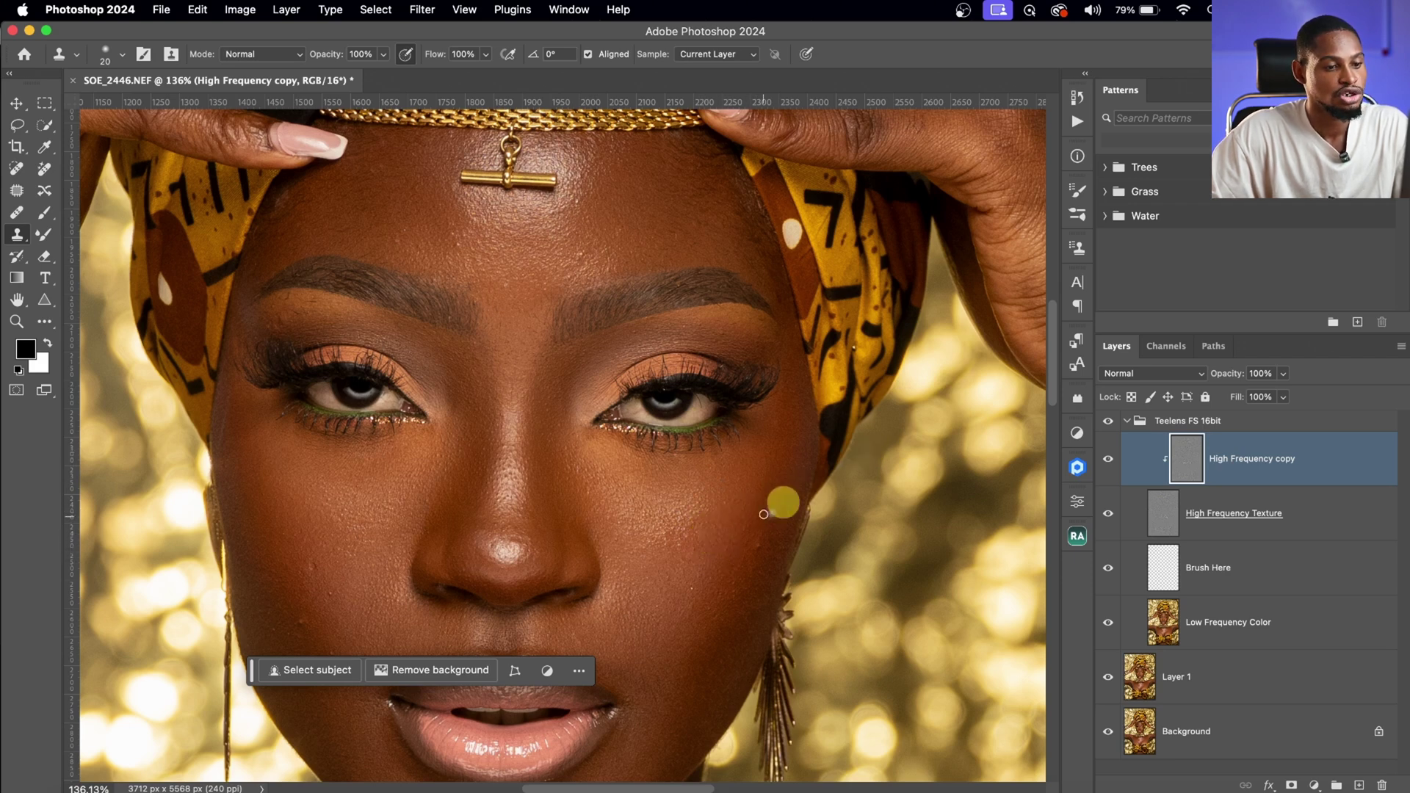
pyautogui.keyDown('alt'); pyautogui.click(748, 565); pyautogui.keyUp('alt')
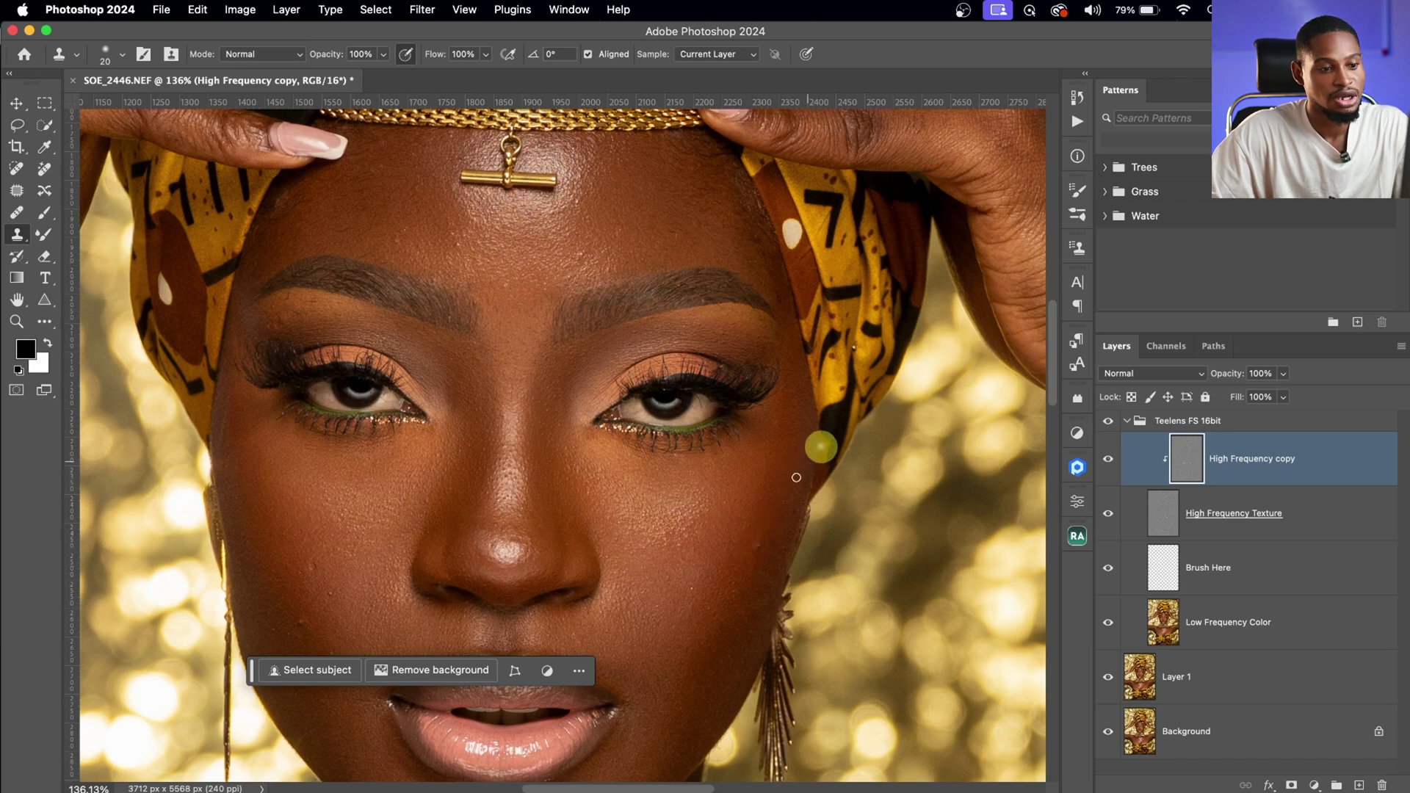
pyautogui.moveTo(757, 550); pyautogui.dragTo(747, 551)
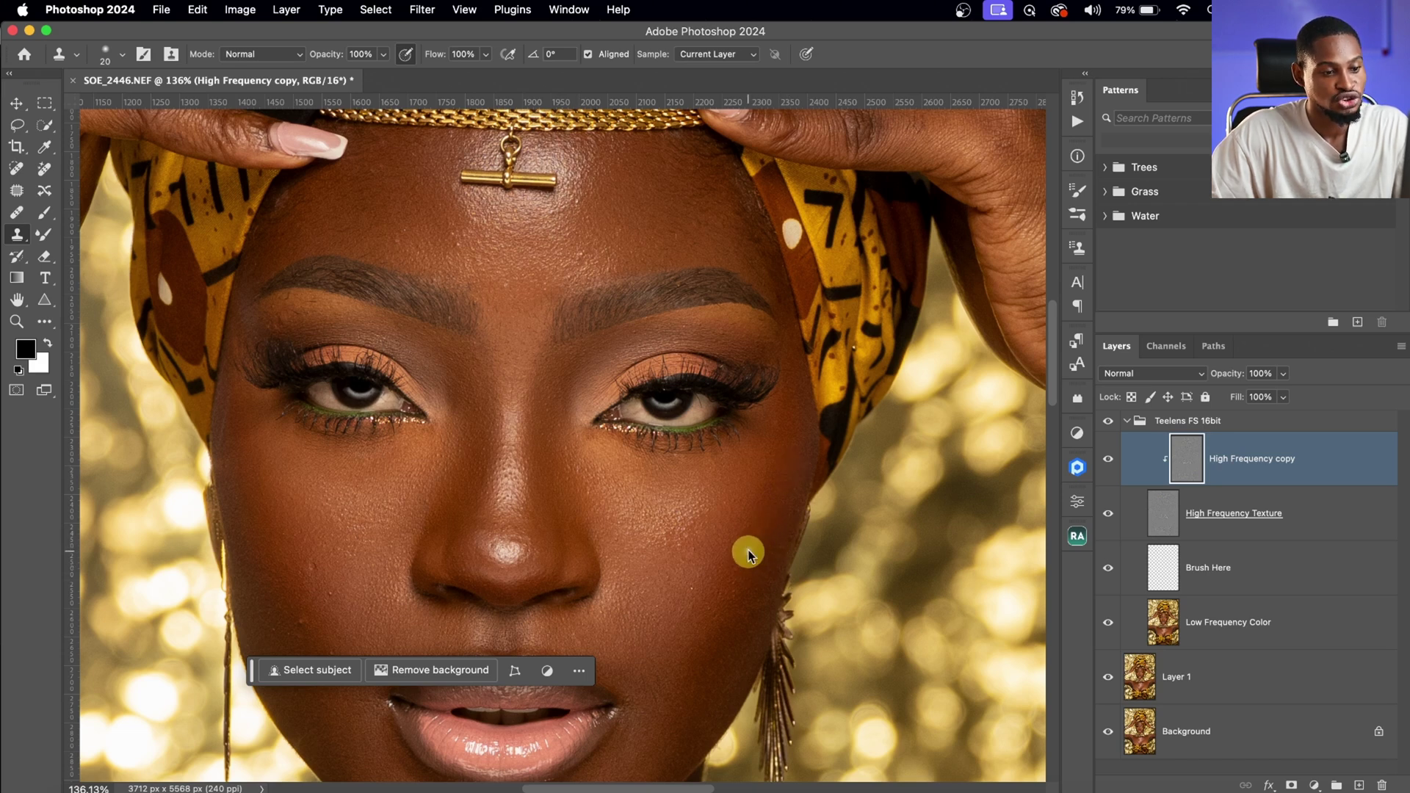
pyautogui.moveTo(682, 516); pyautogui.dragTo(679, 529)
pyautogui.keyDown('alt'); pyautogui.click(687, 614); pyautogui.keyUp('alt')
pyautogui.keyDown('alt'); pyautogui.click(689, 592); pyautogui.keyUp('alt')
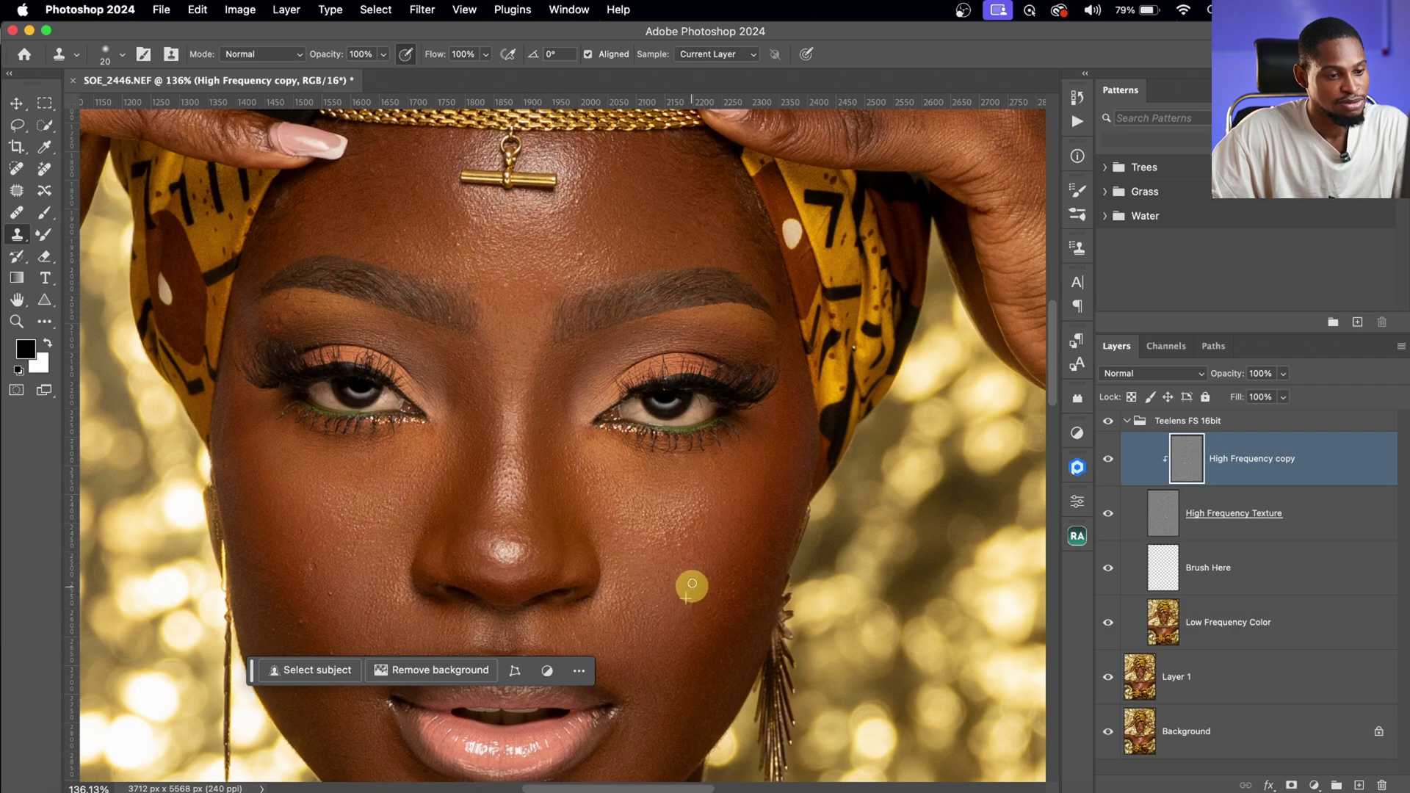
pyautogui.press('z')
pyautogui.moveTo(743, 479)
pyautogui.mouseDown()
pyautogui.moveTo(784, 485)
pyautogui.moveTo(769, 454)
pyautogui.mouseUp()
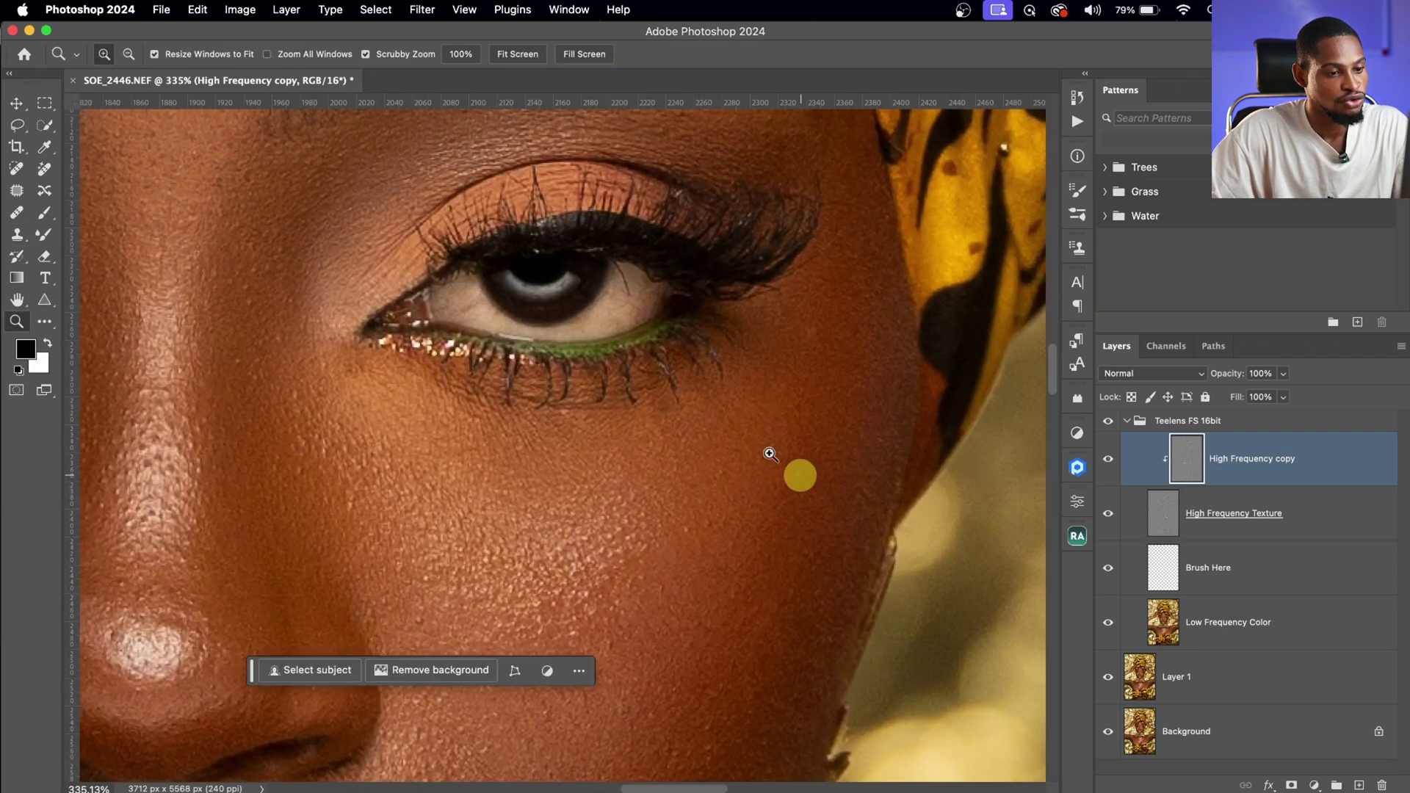
pyautogui.press('s')
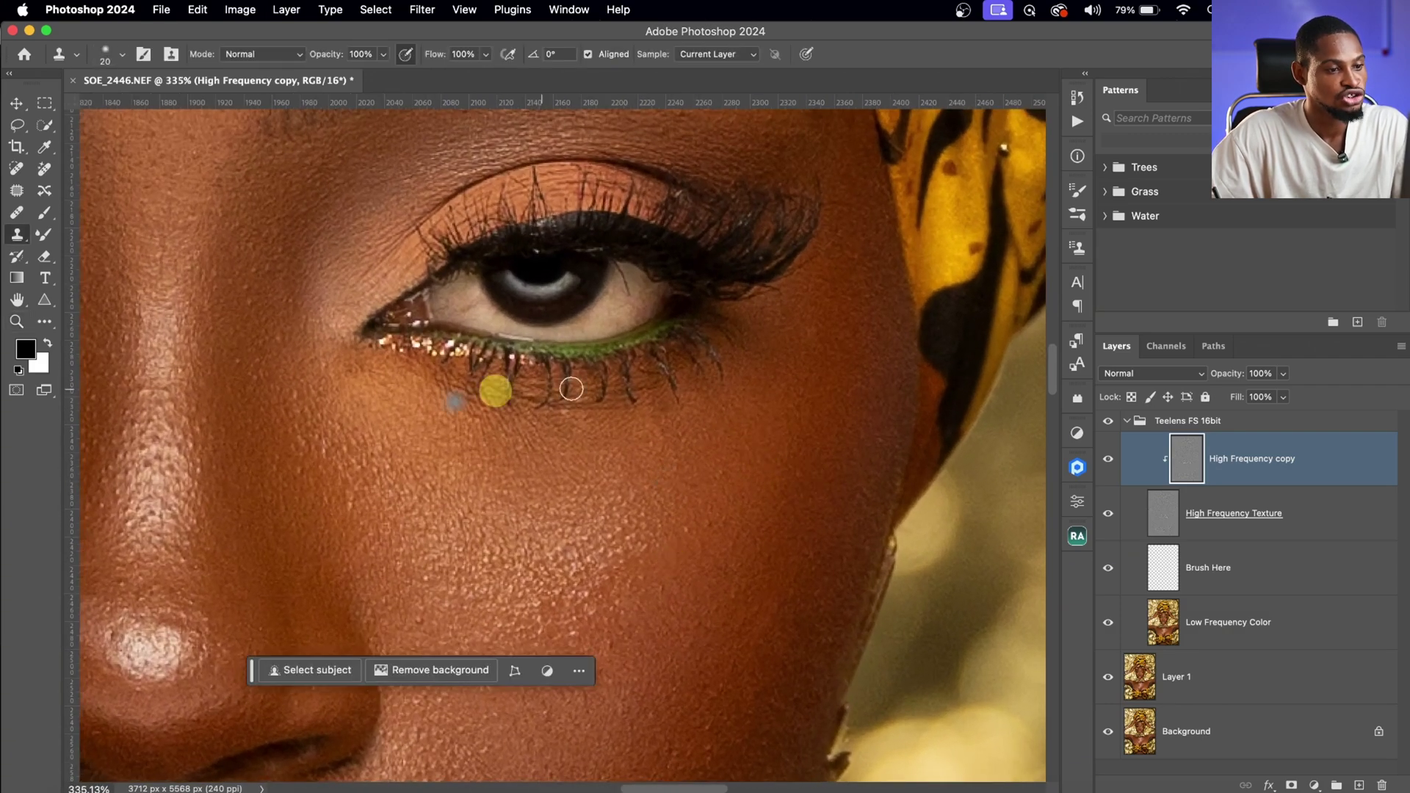
pyautogui.click(1108, 463)
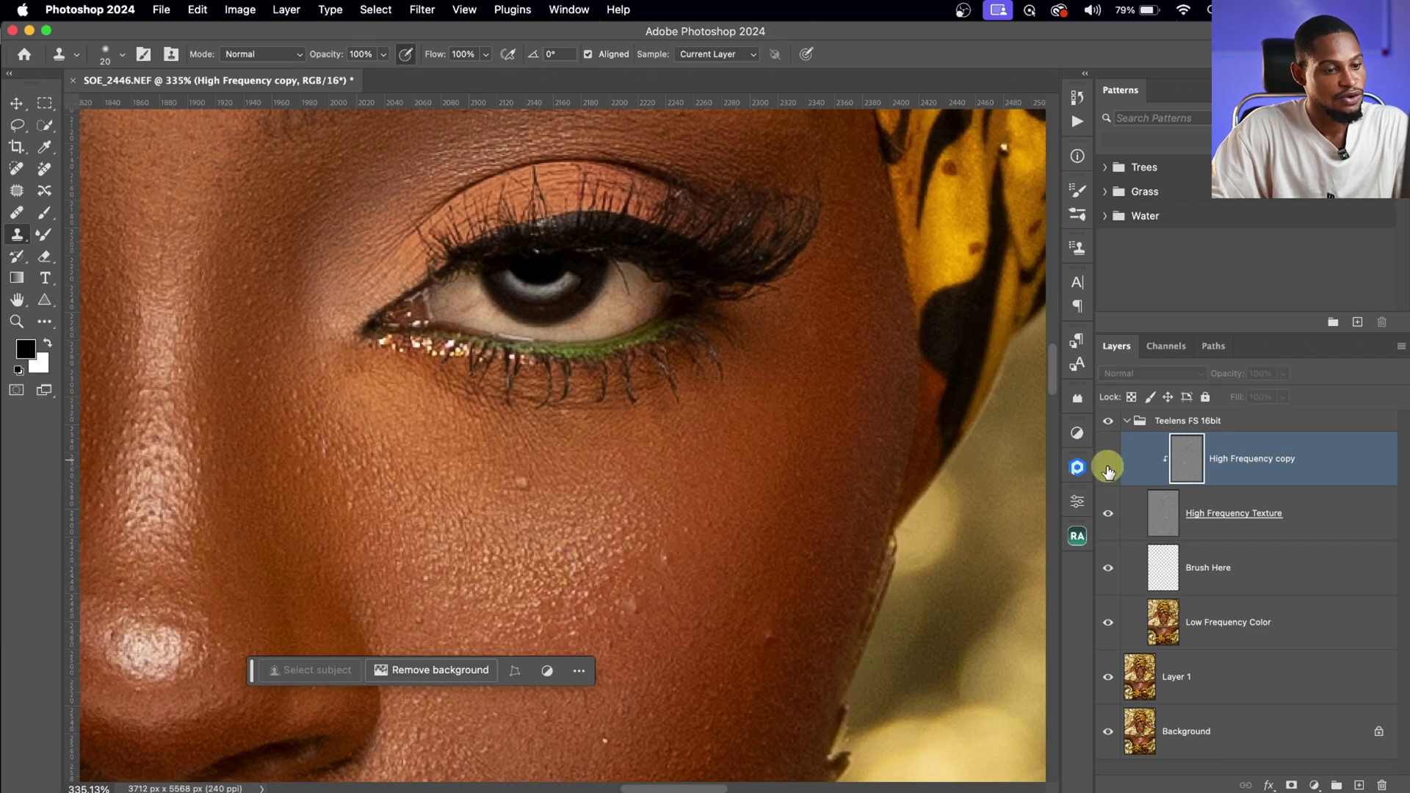
pyautogui.moveTo(746, 519); pyautogui.dragTo(786, 377)
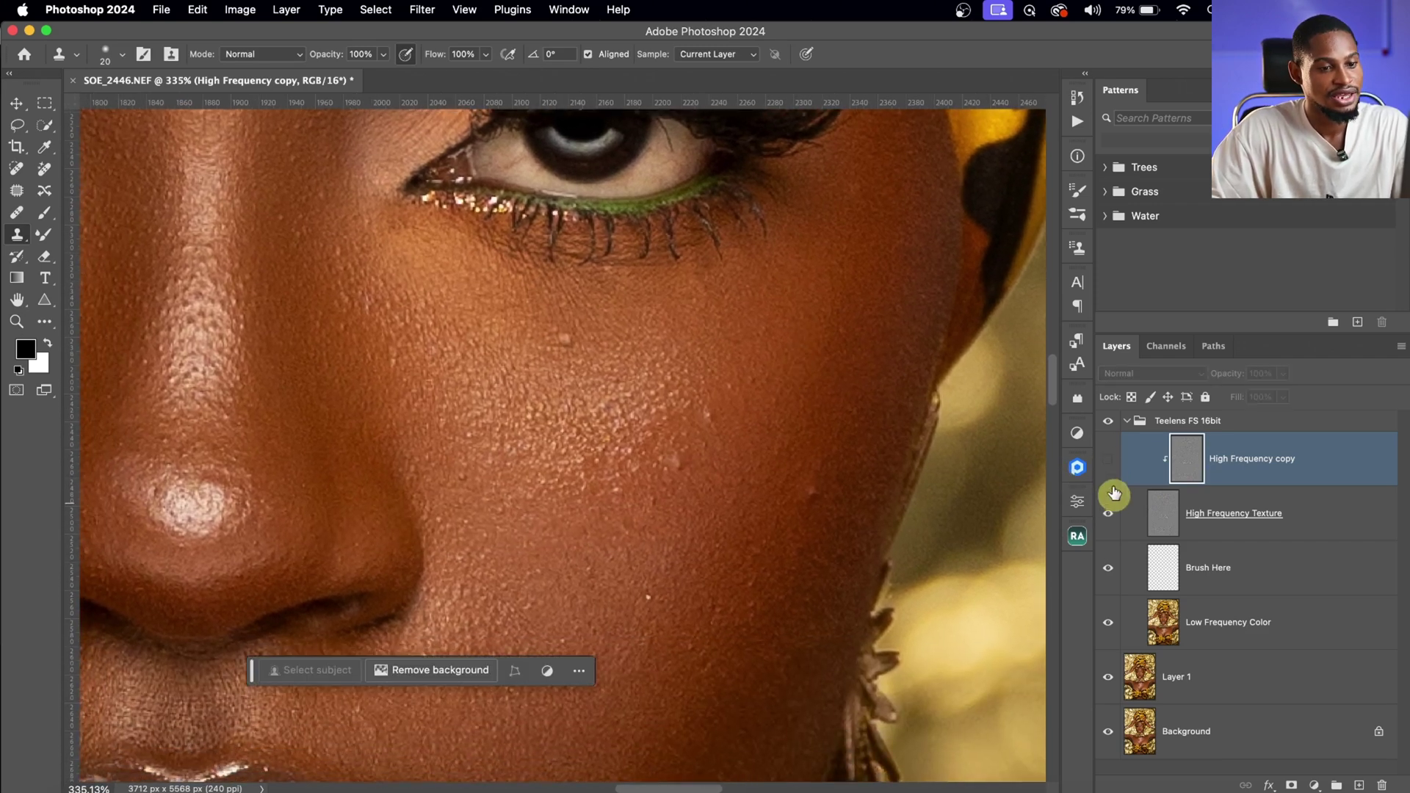
pyautogui.click(1107, 461)
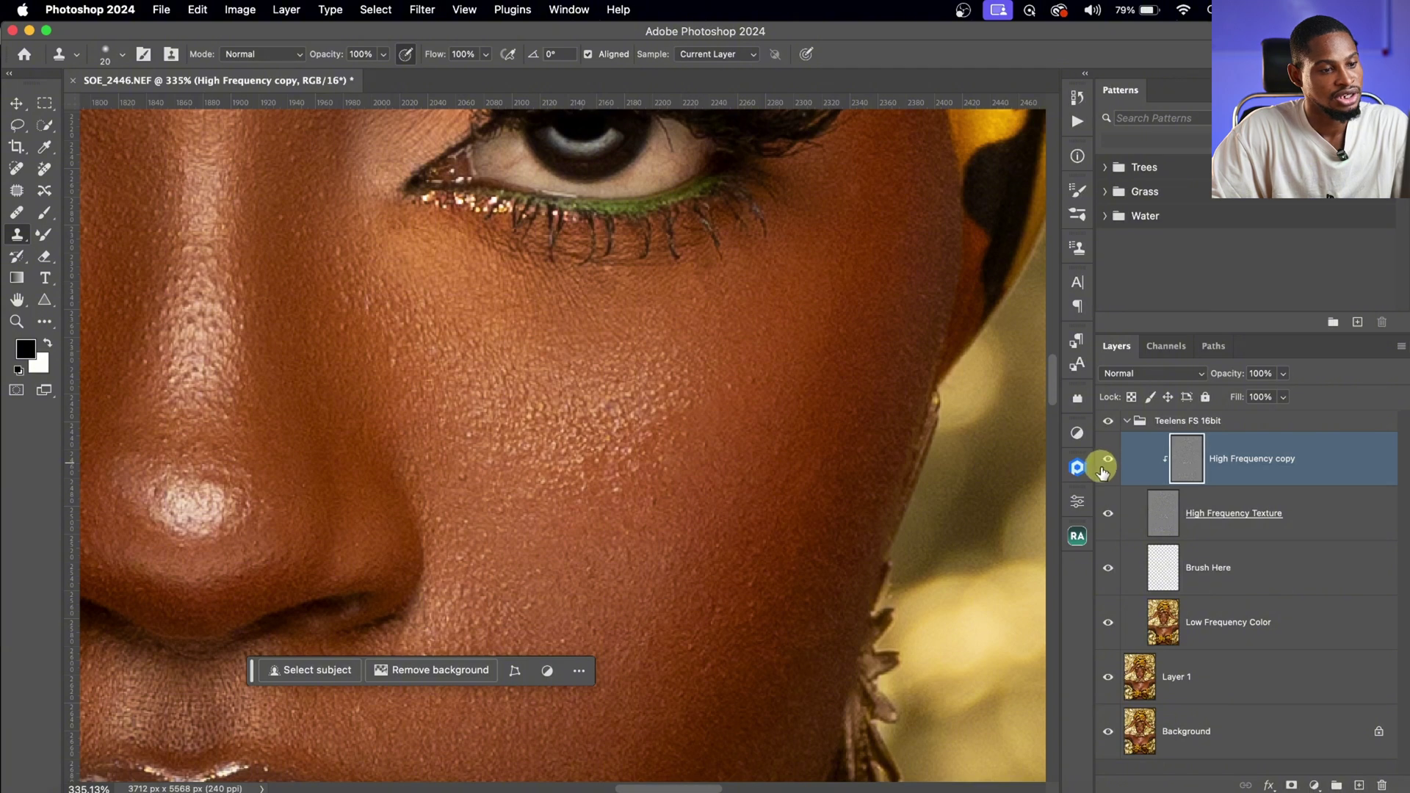
pyautogui.click(1109, 464)
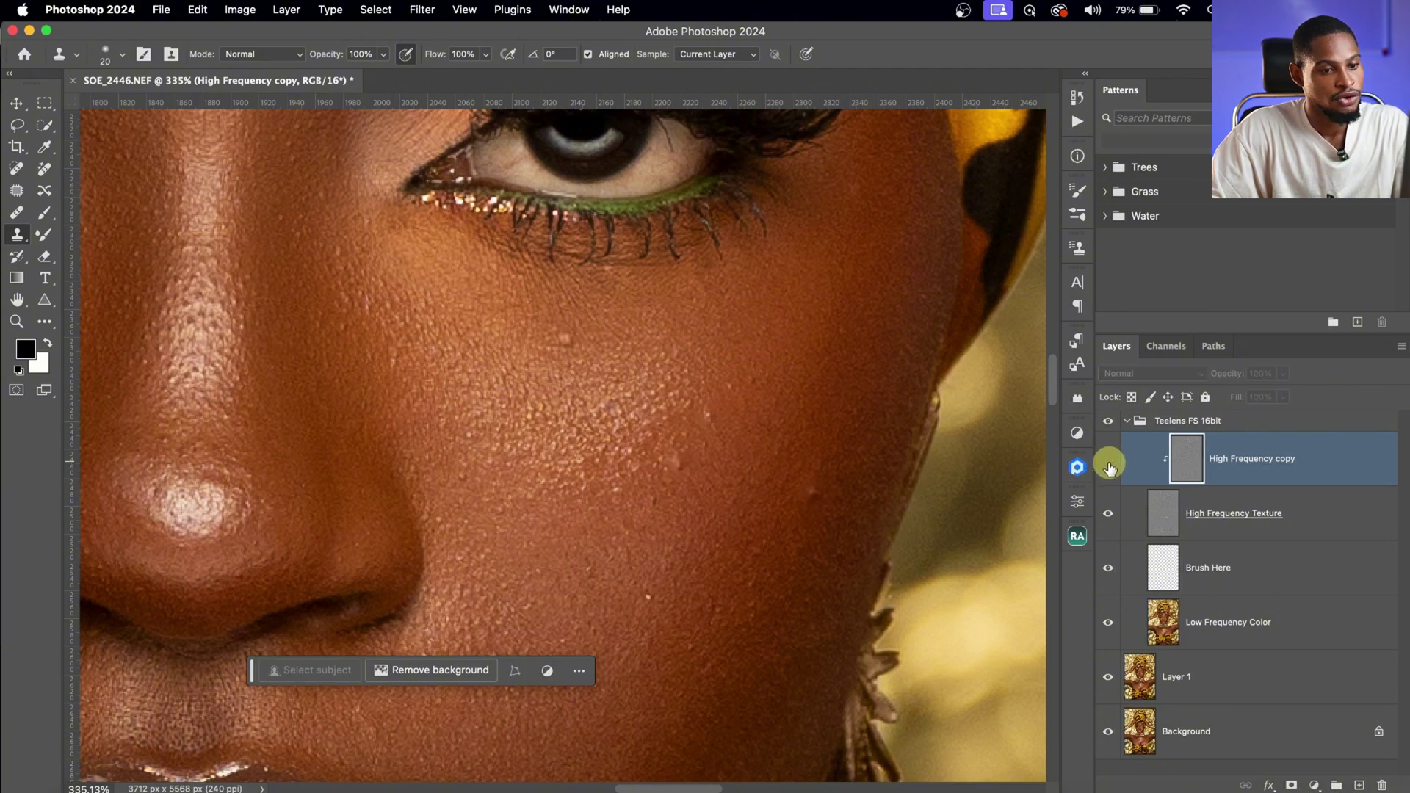
pyautogui.click(1109, 466)
pyautogui.press('z')
pyautogui.moveTo(657, 401); pyautogui.dragTo(579, 412)
pyautogui.press('s')
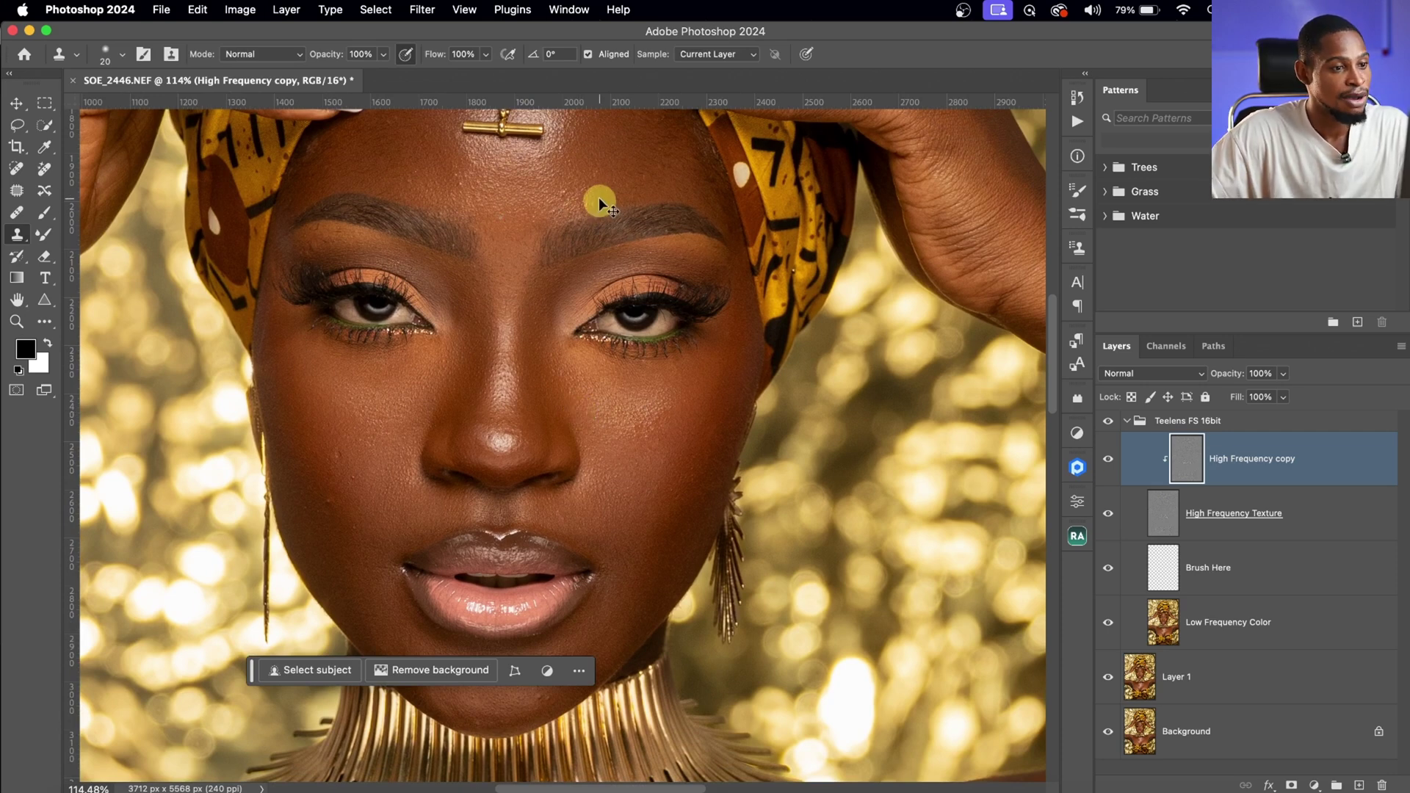
# - Shrink the clone brush from 20 to 10 px and clone clean skin over a forehead blemish
pyautogui.press('z')
pyautogui.moveTo(573, 205); pyautogui.dragTo(599, 199)
pyautogui.press('s')
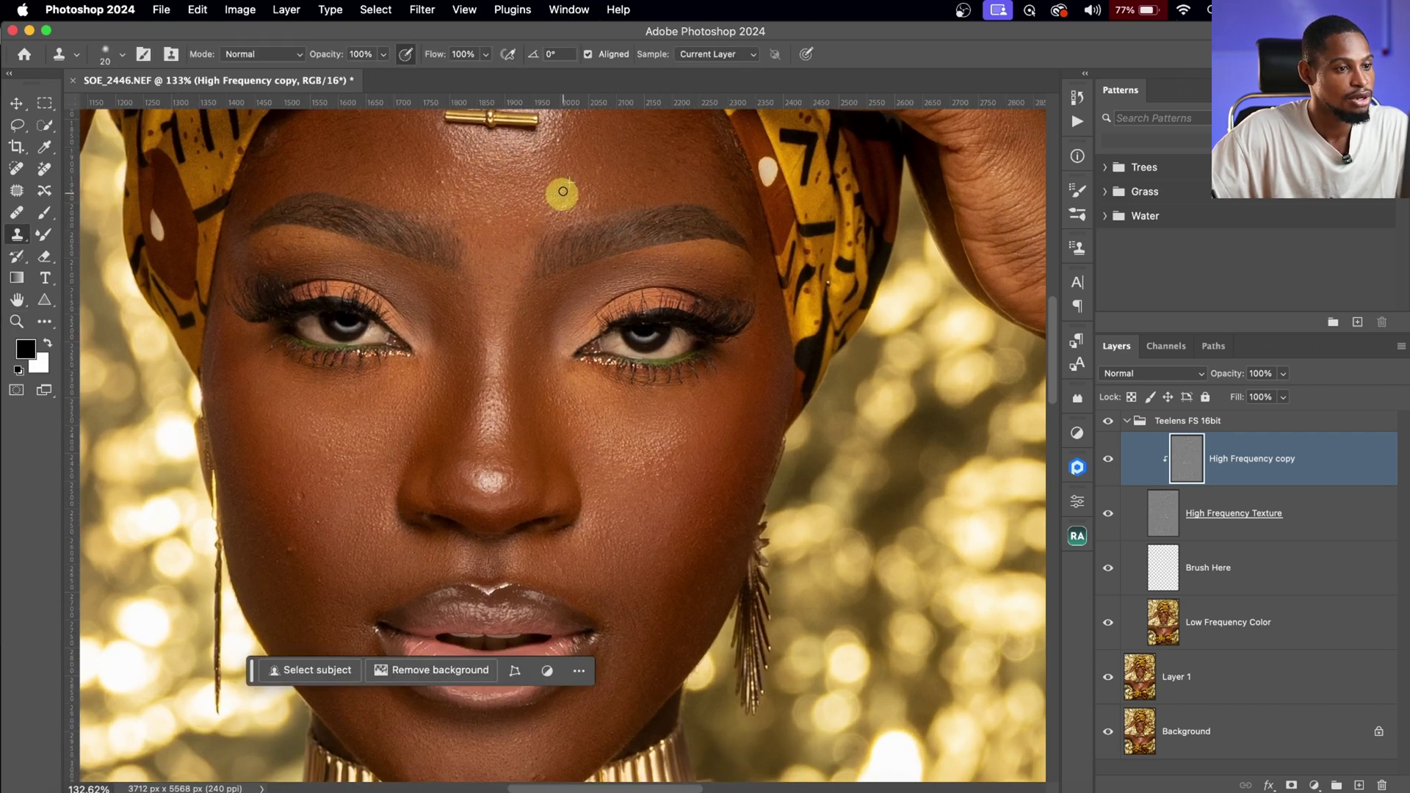
pyautogui.press('[')
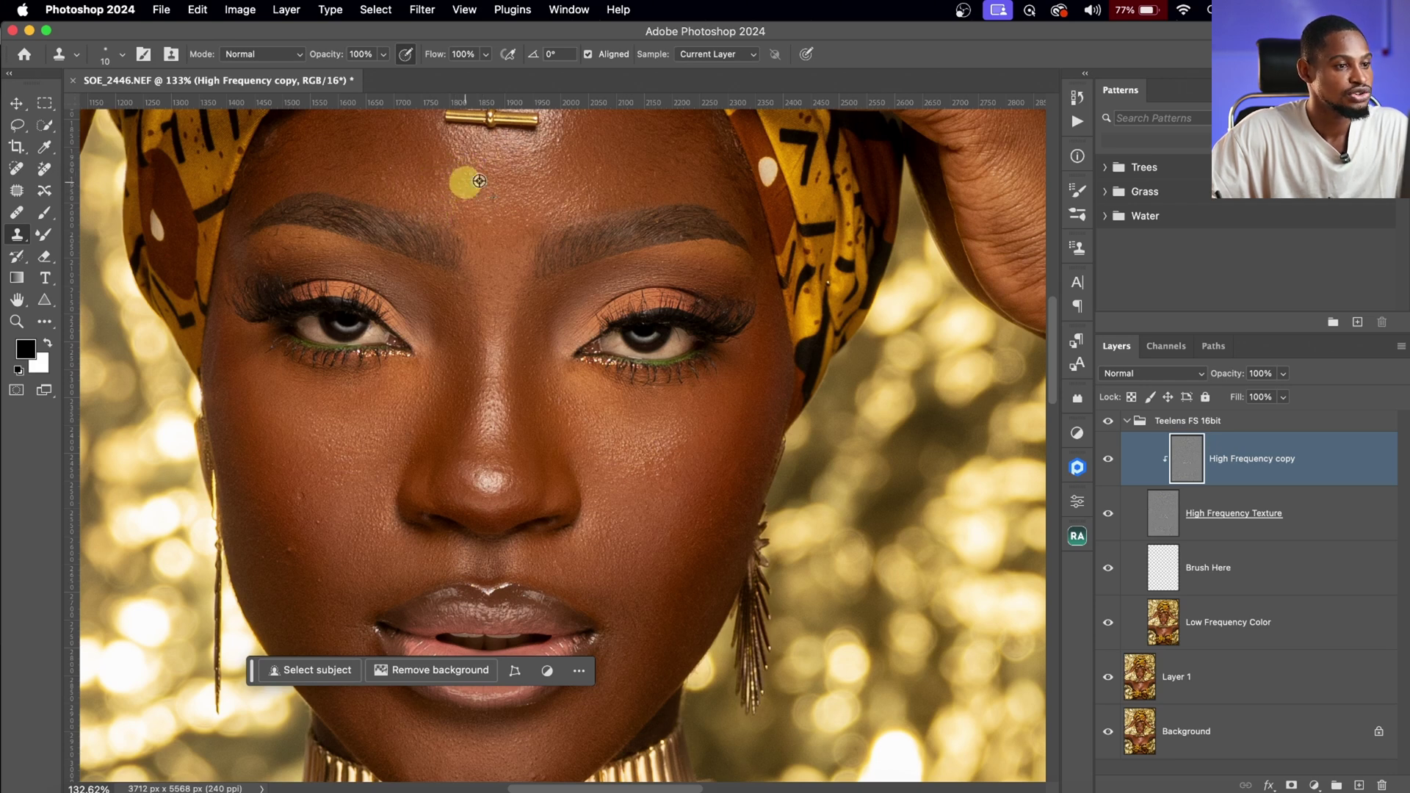
pyautogui.keyDown('alt'); pyautogui.click(420, 170); pyautogui.keyUp('alt')
pyautogui.click(389, 173)
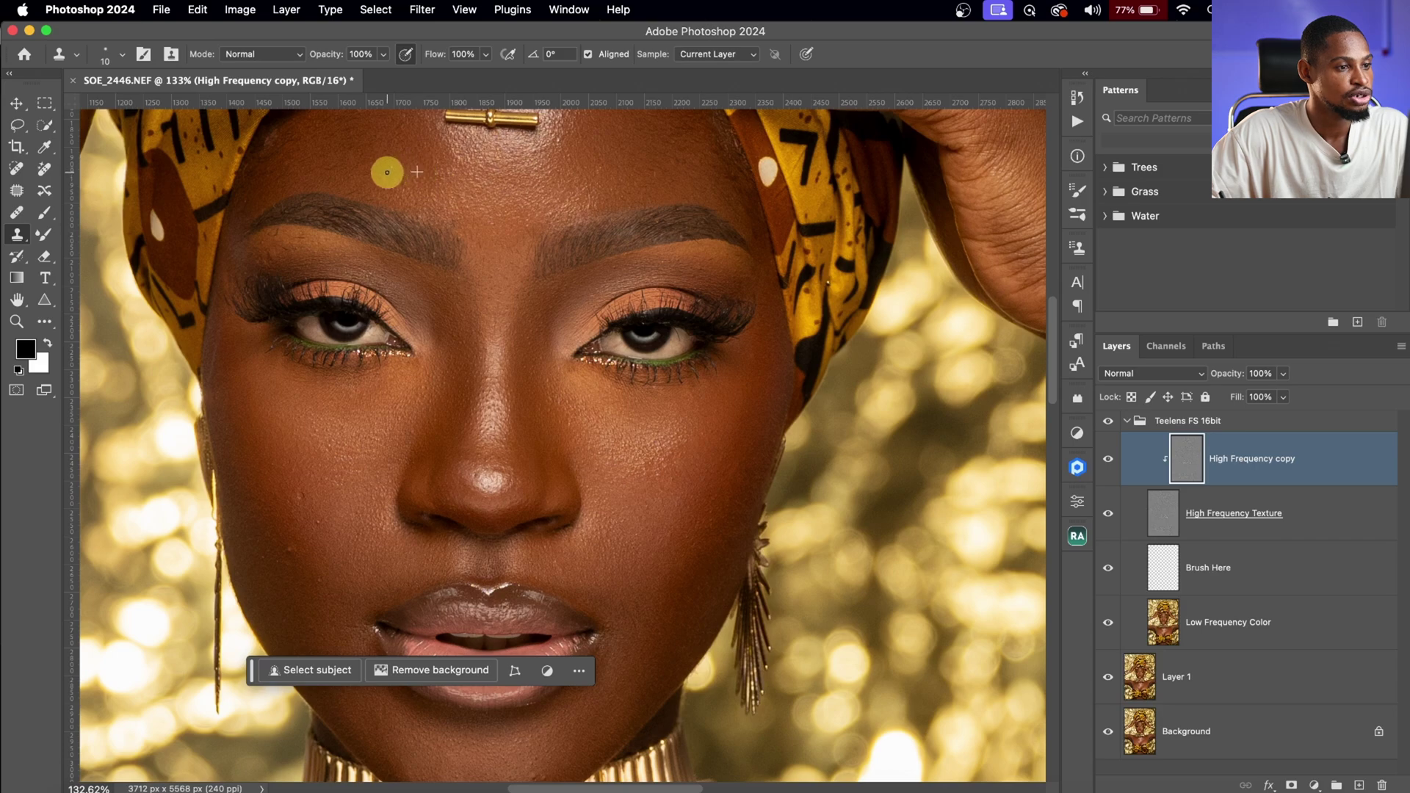
pyautogui.scroll(-6, 318, 585)
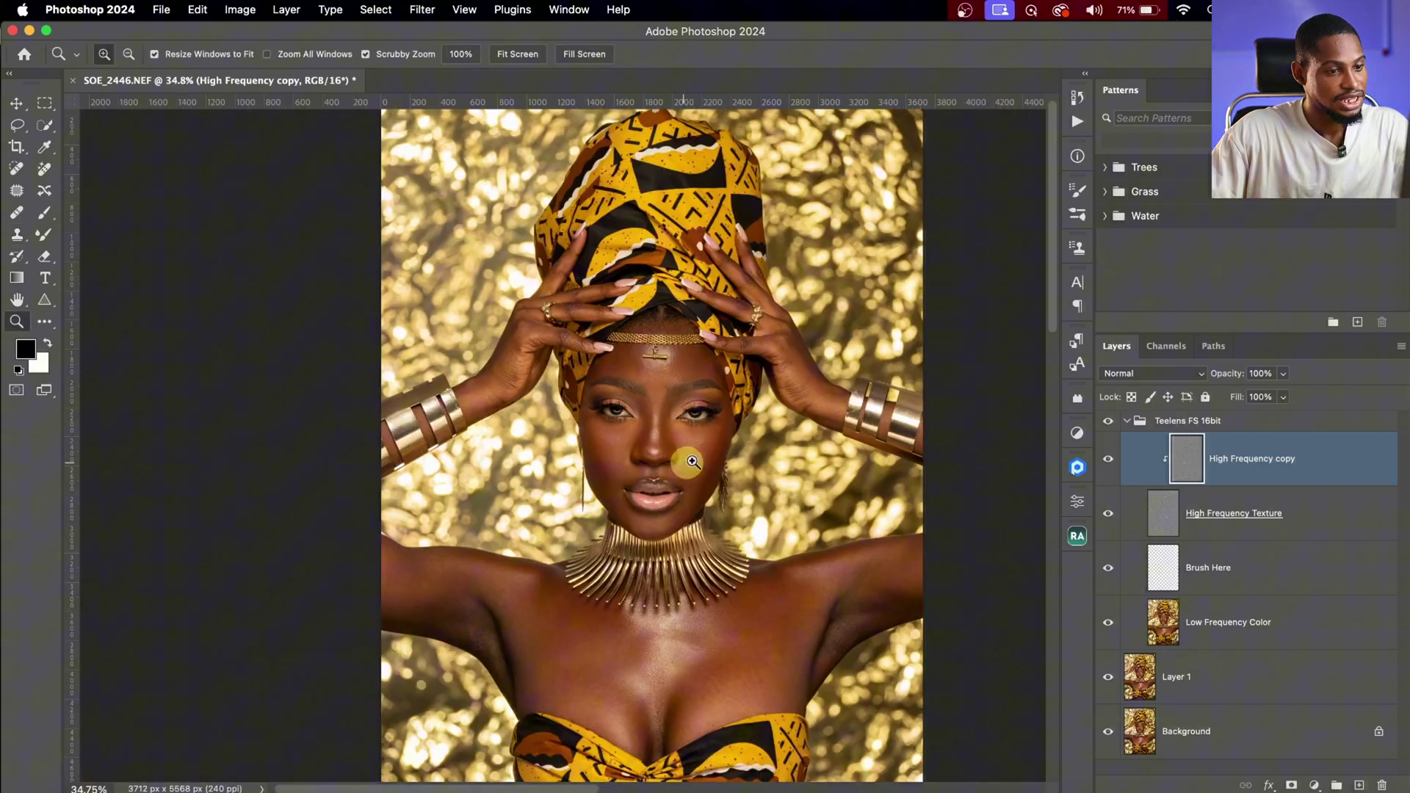
pyautogui.moveTo(687, 467); pyautogui.dragTo(733, 452)
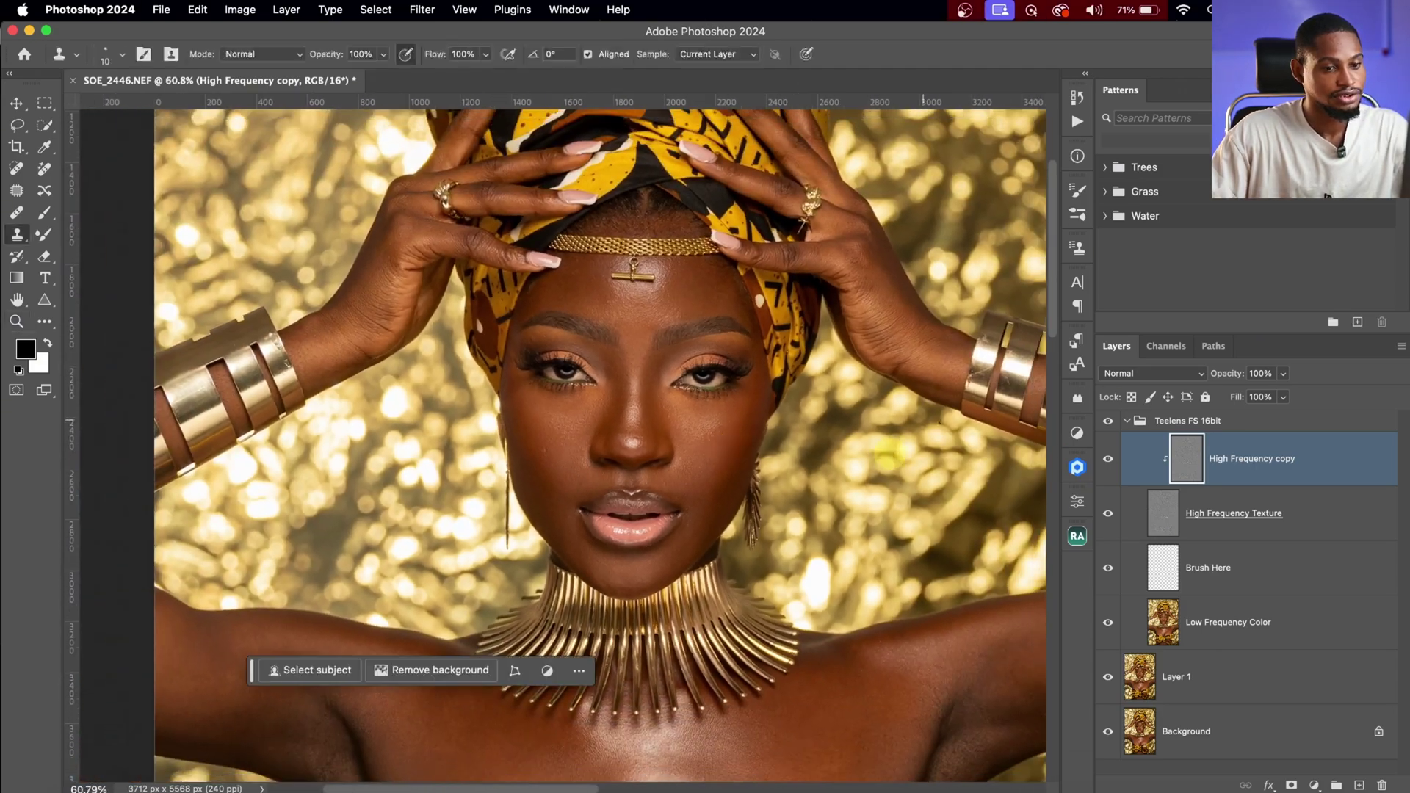
# - Toggle the High Frequency copy layer off and on to compare the retouched skin
pyautogui.click(1108, 459)
pyautogui.moveTo(659, 416); pyautogui.dragTo(690, 408)
pyautogui.click(1110, 460)
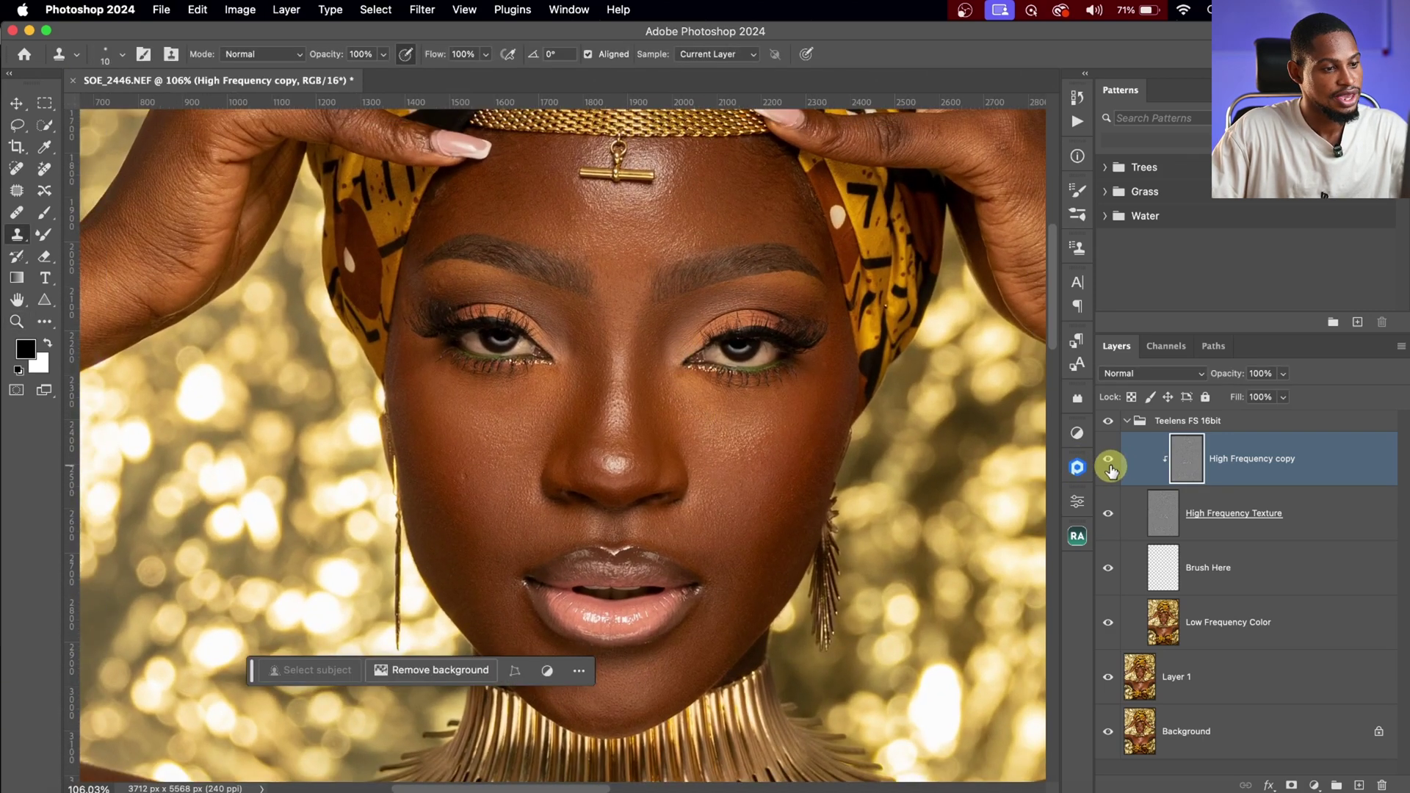
pyautogui.scroll(-5, 717, 434)
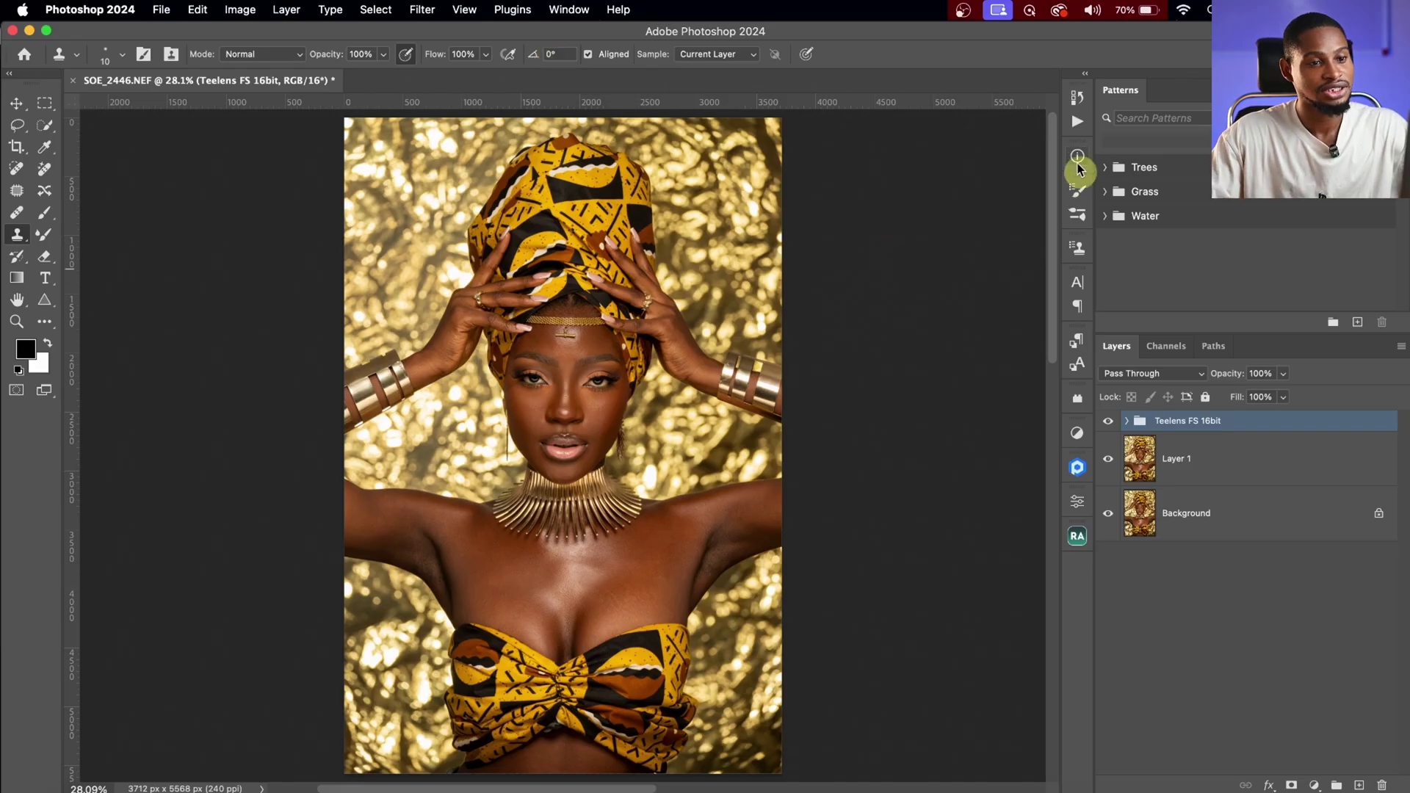
# - Run the Teelens FS 16bit action, giving its Gaussian Blur a radius of 10
pyautogui.click(1077, 121)
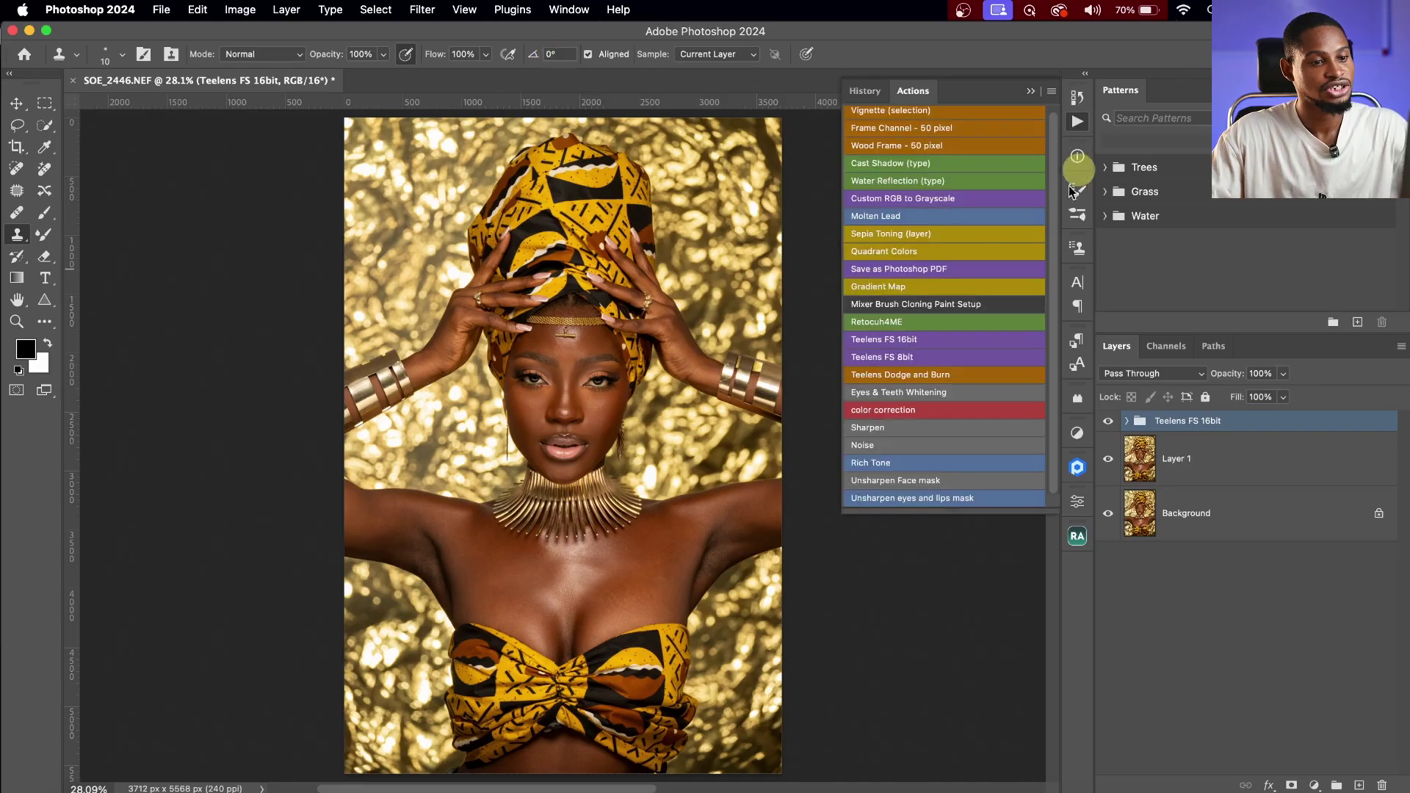
pyautogui.click(880, 341)
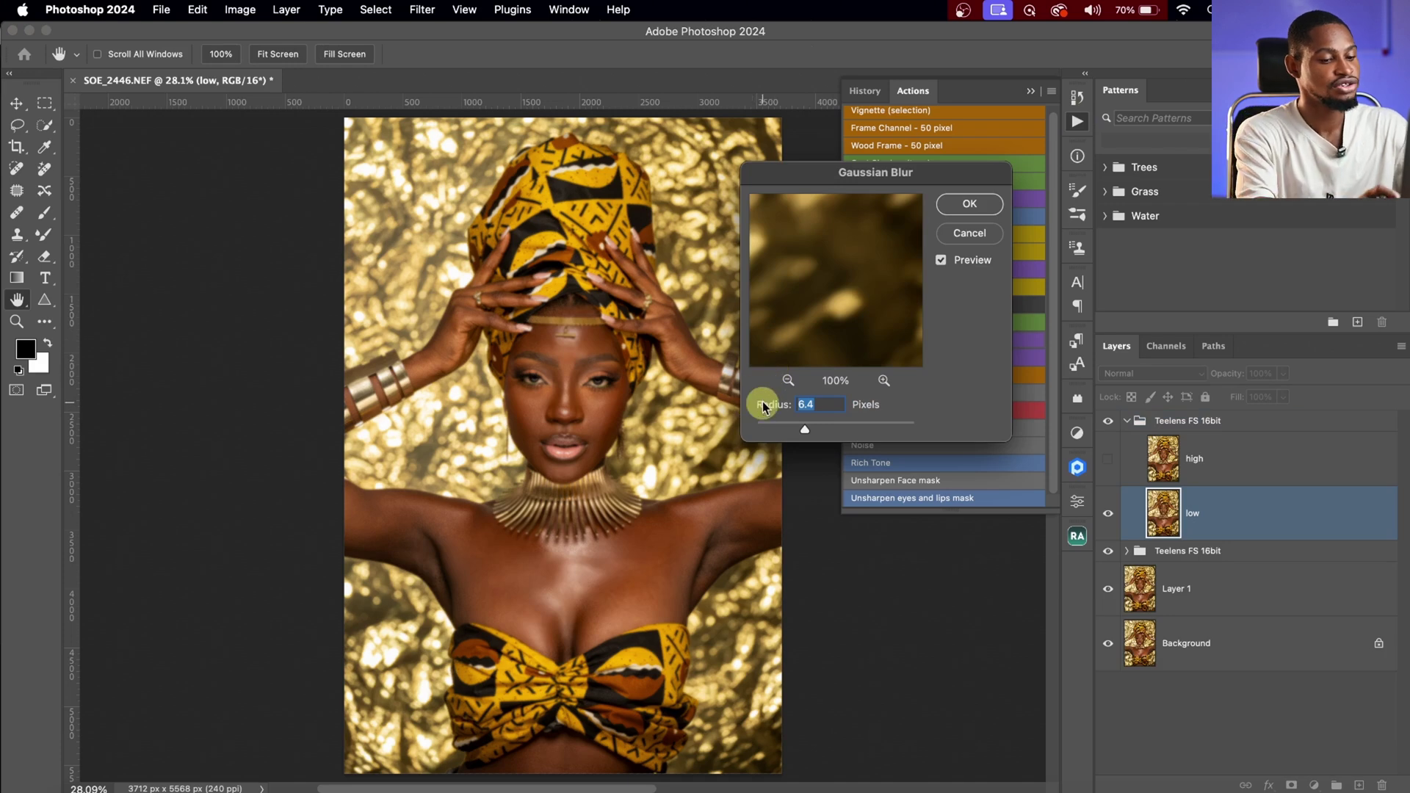
pyautogui.write('0')
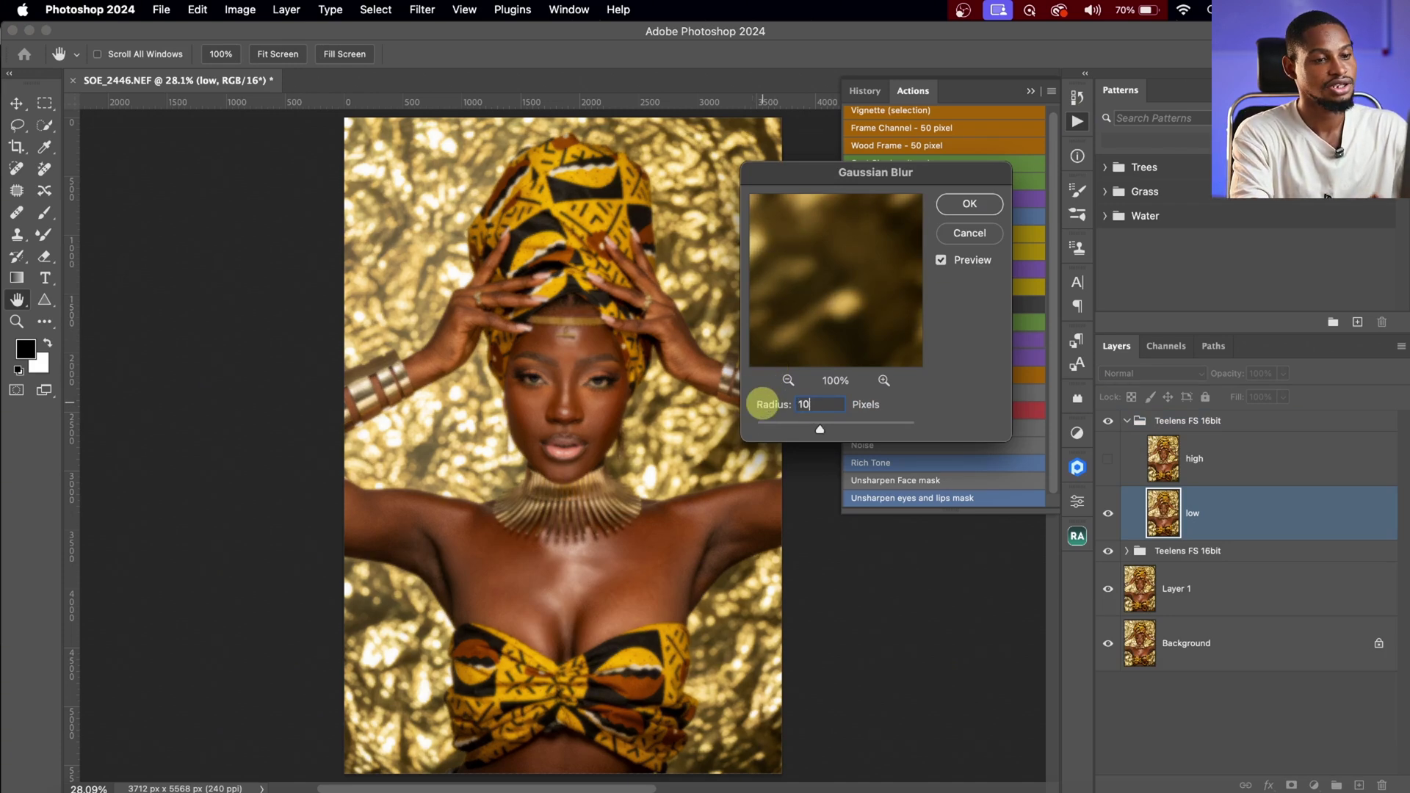
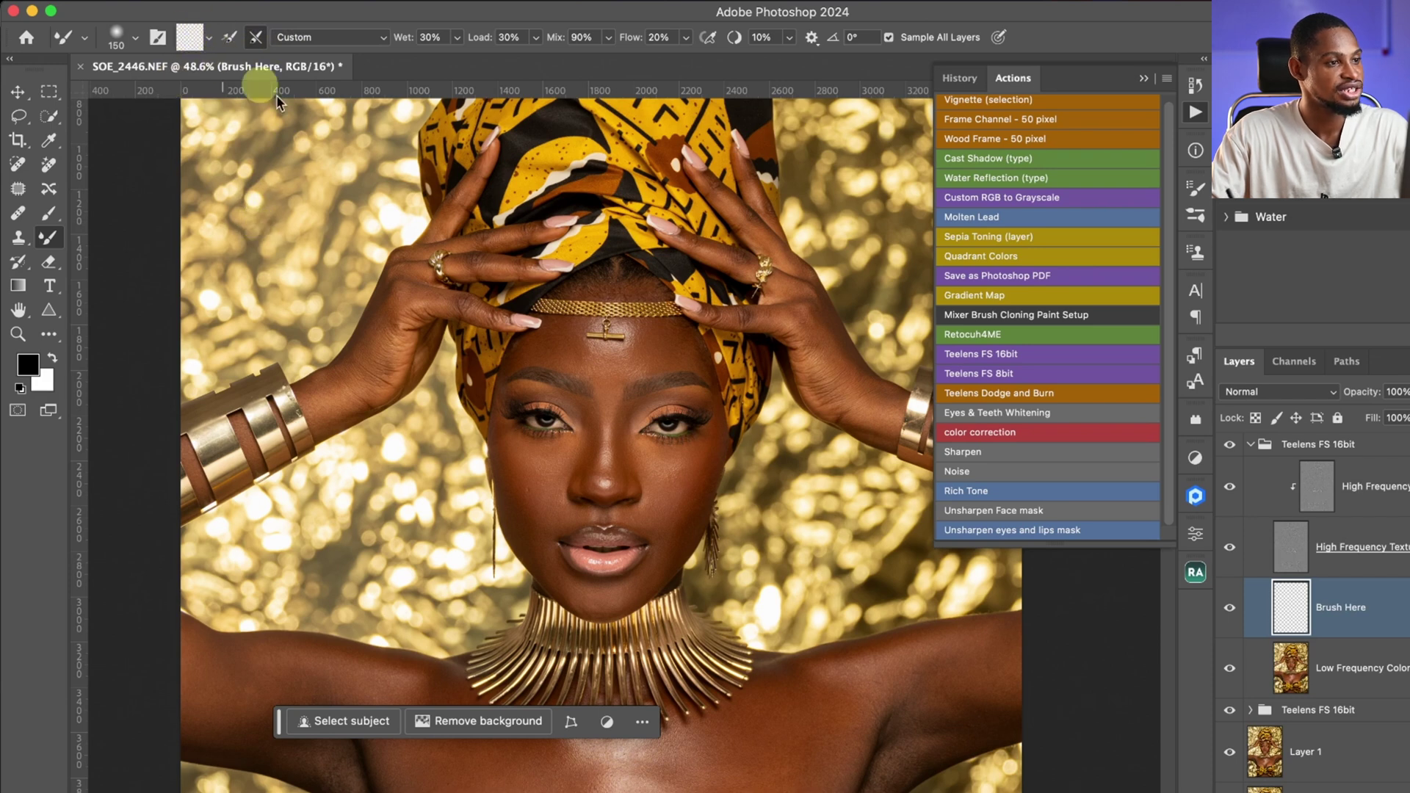
# - Turn on clean-after-each-stroke, reselect Brush Here, and enable Sample All Layers for the Mixer Brush
pyautogui.click(255, 38)
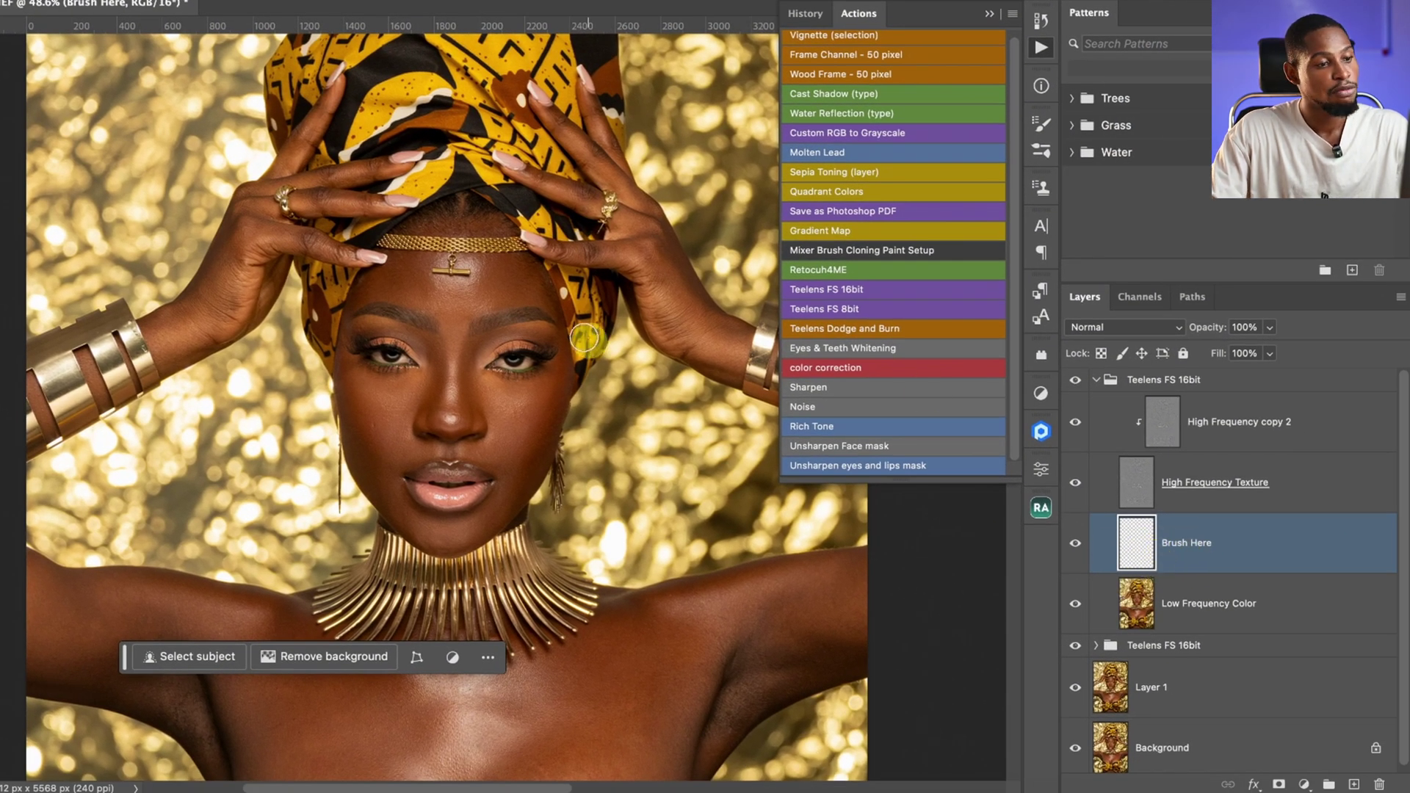
pyautogui.click(1127, 617)
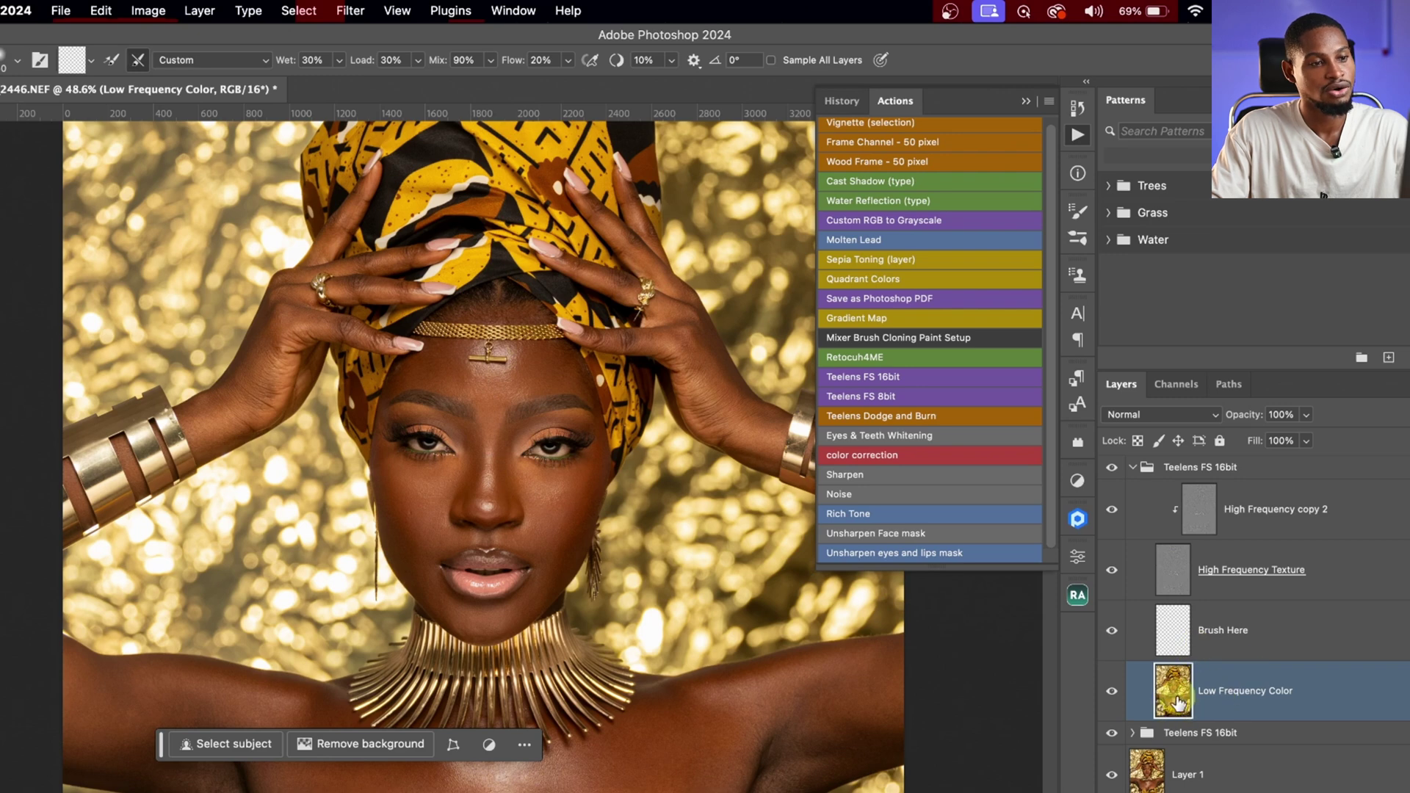
pyautogui.click(1179, 646)
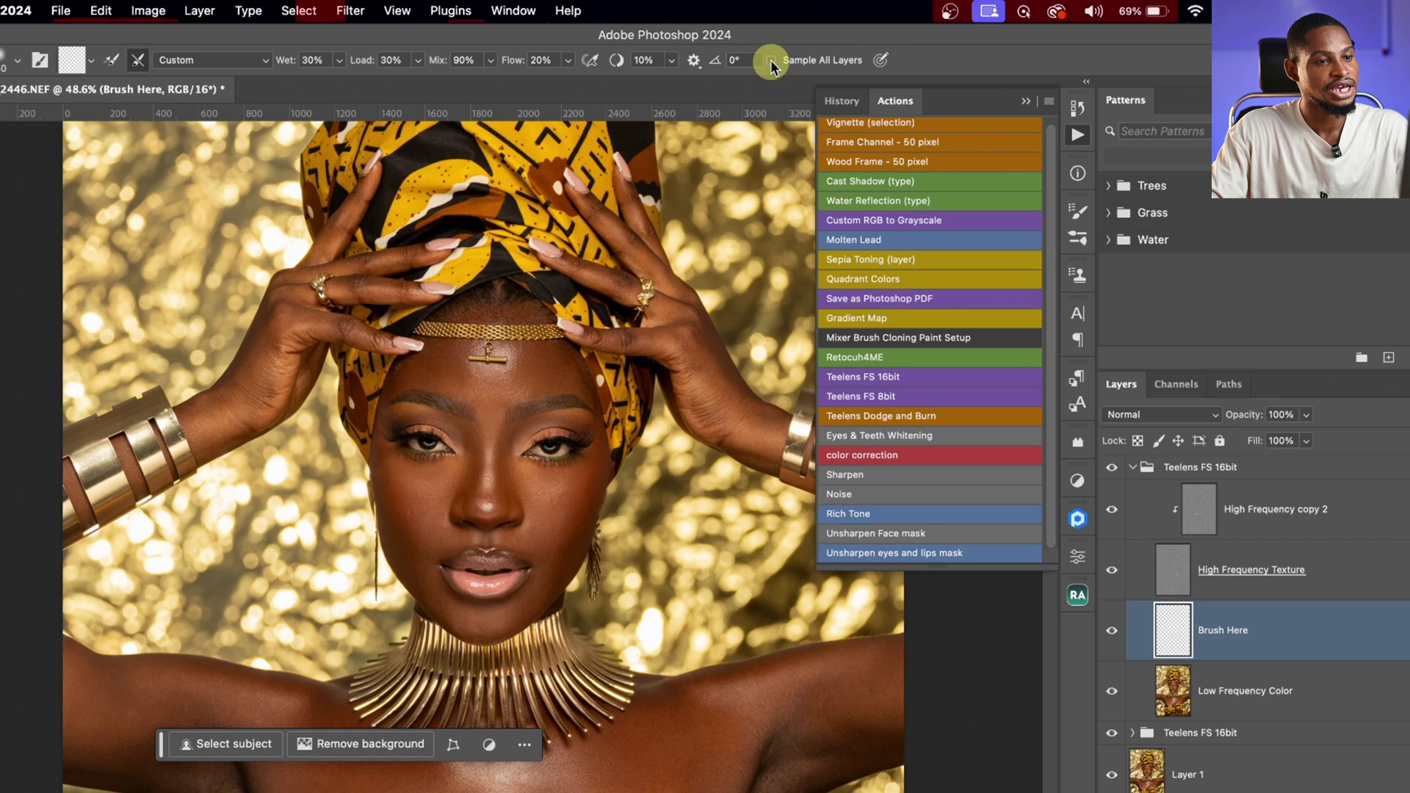
pyautogui.click(770, 61)
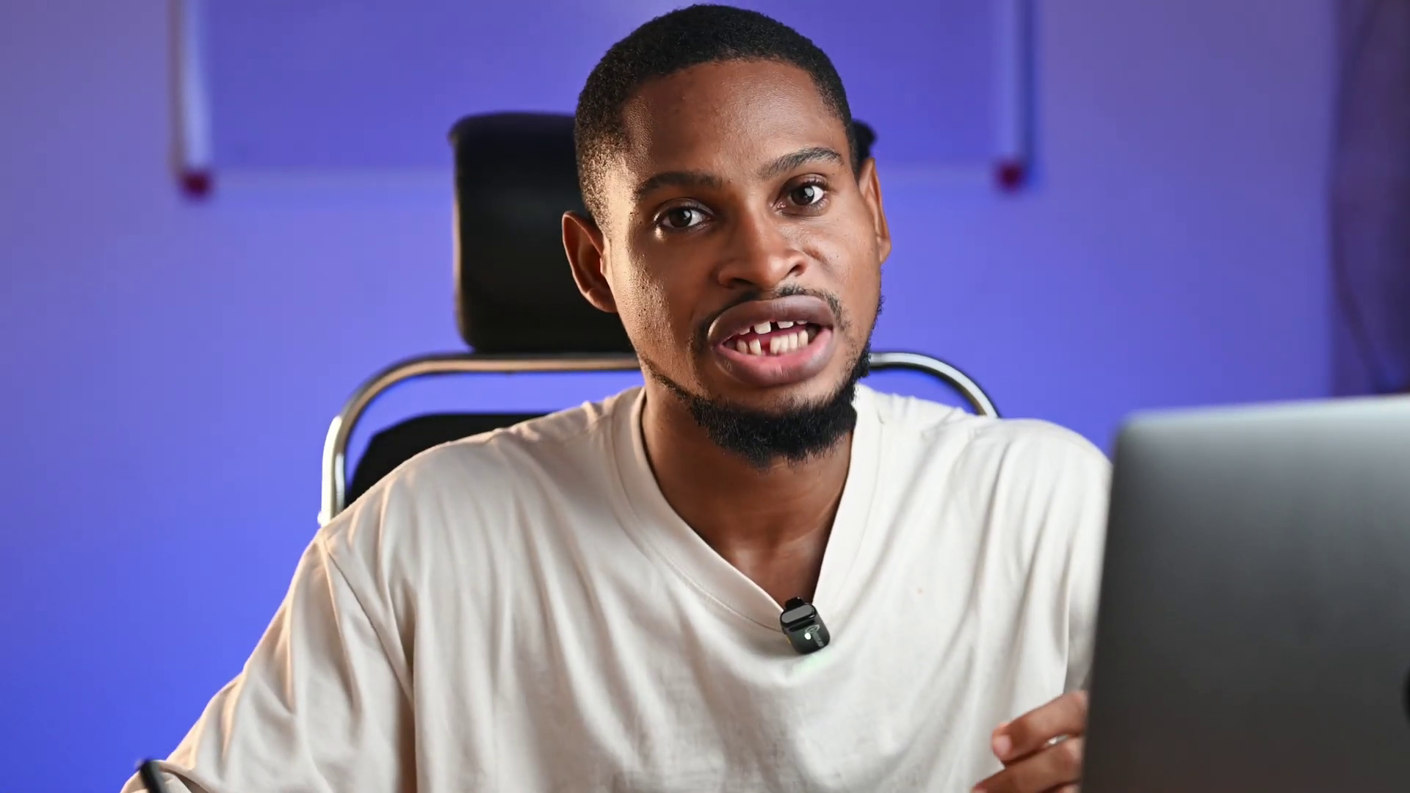
pyautogui.click(1248, 663)
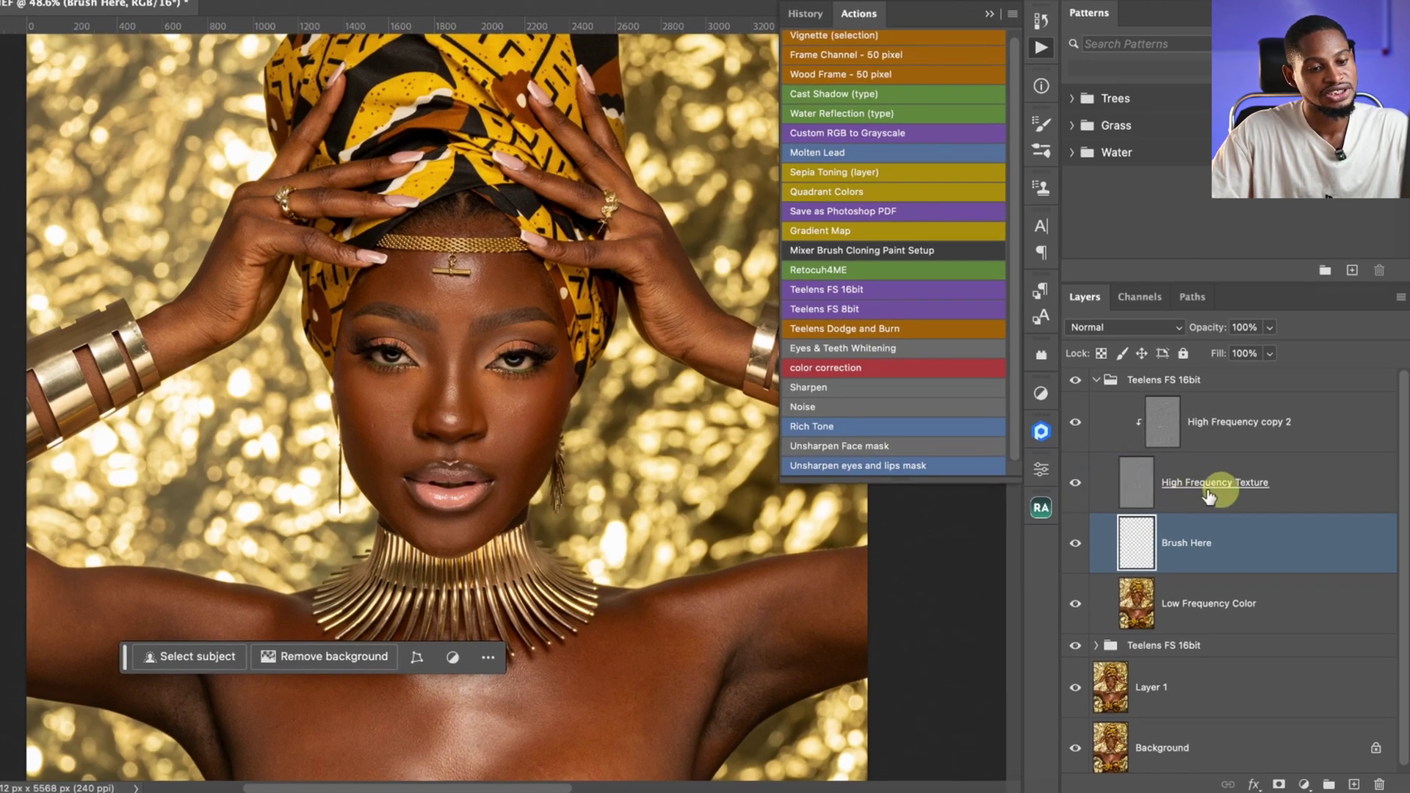
pyautogui.click(1076, 486)
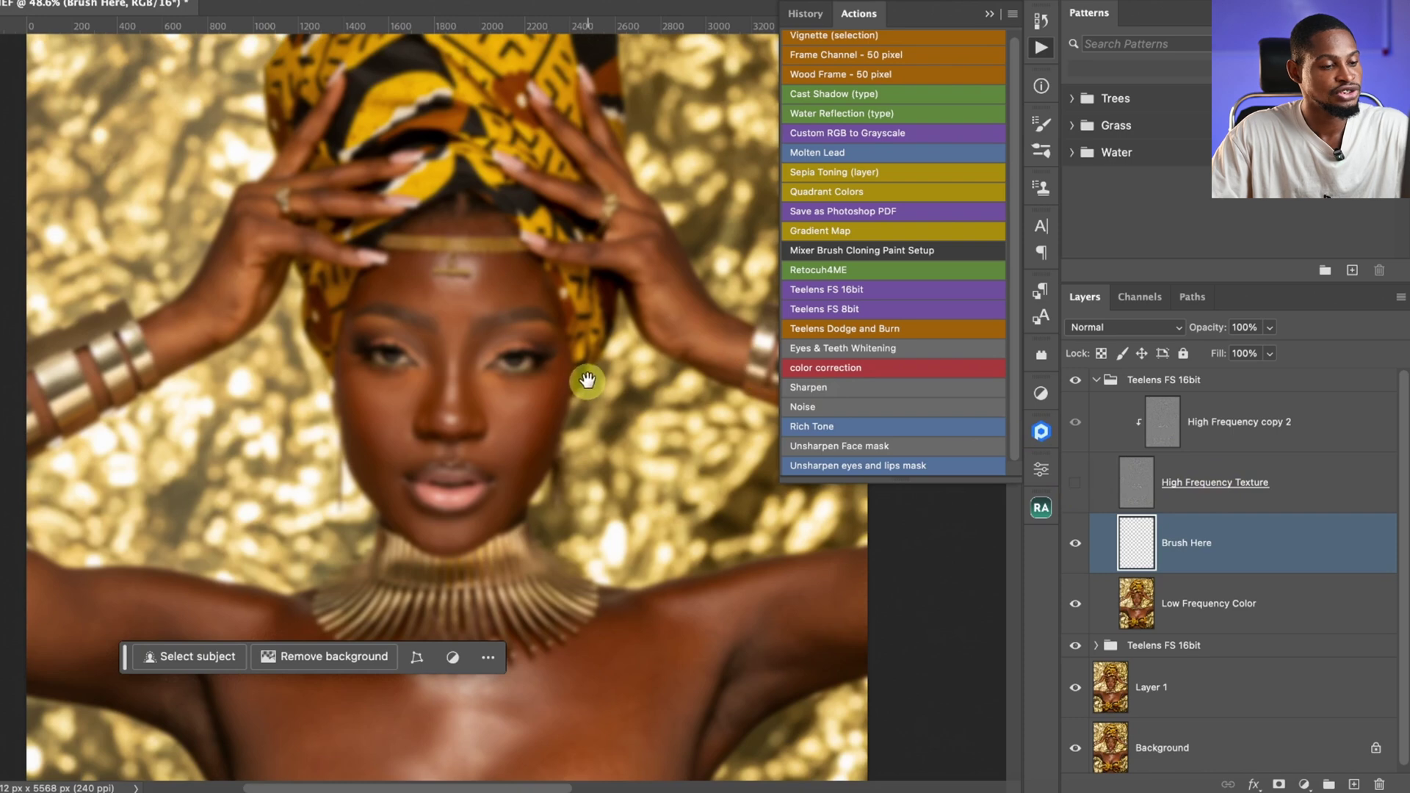
pyautogui.moveTo(609, 393); pyautogui.dragTo(665, 337)
pyautogui.click(989, 15)
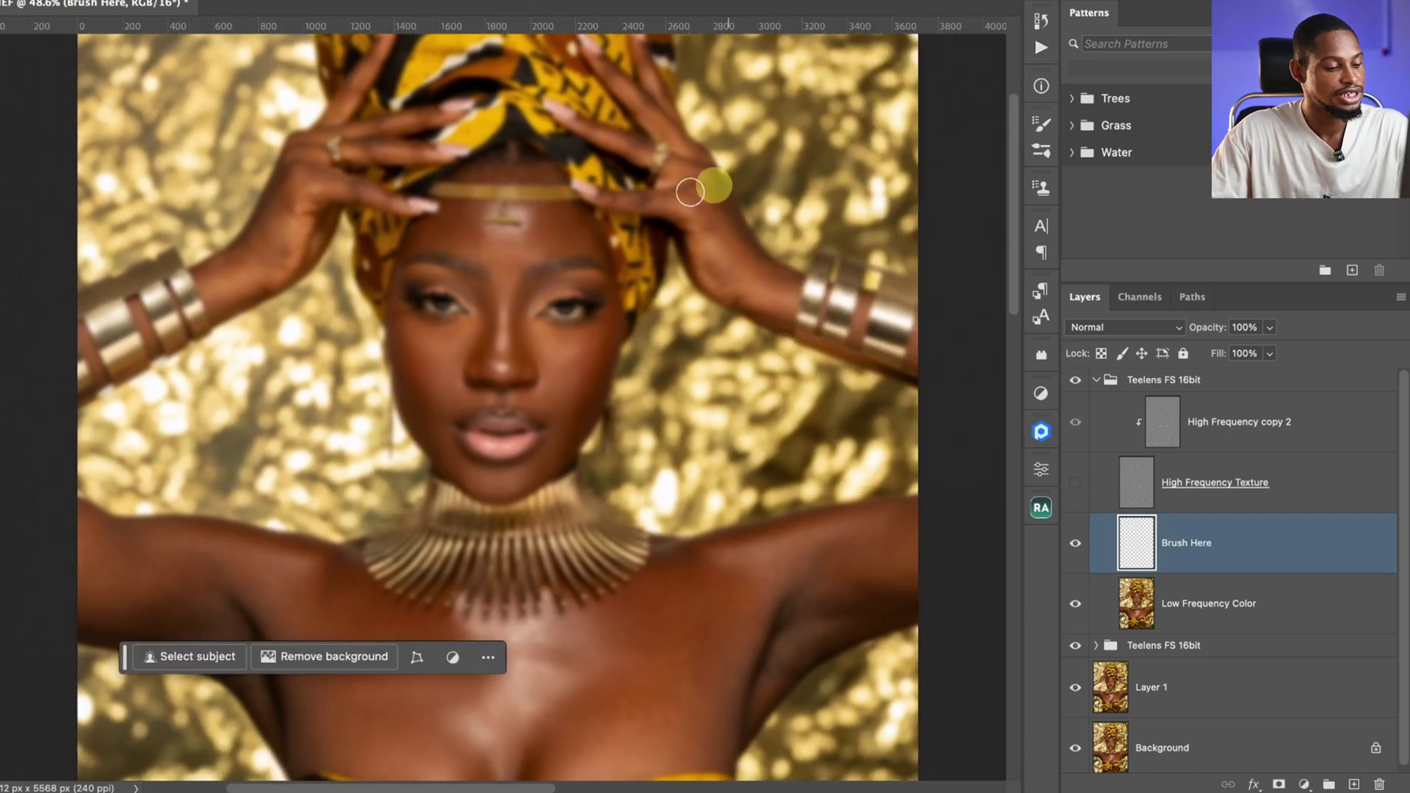
pyautogui.moveTo(538, 302)
pyautogui.mouseDown()
pyautogui.moveTo(585, 290)
pyautogui.moveTo(514, 292)
pyautogui.mouseUp()
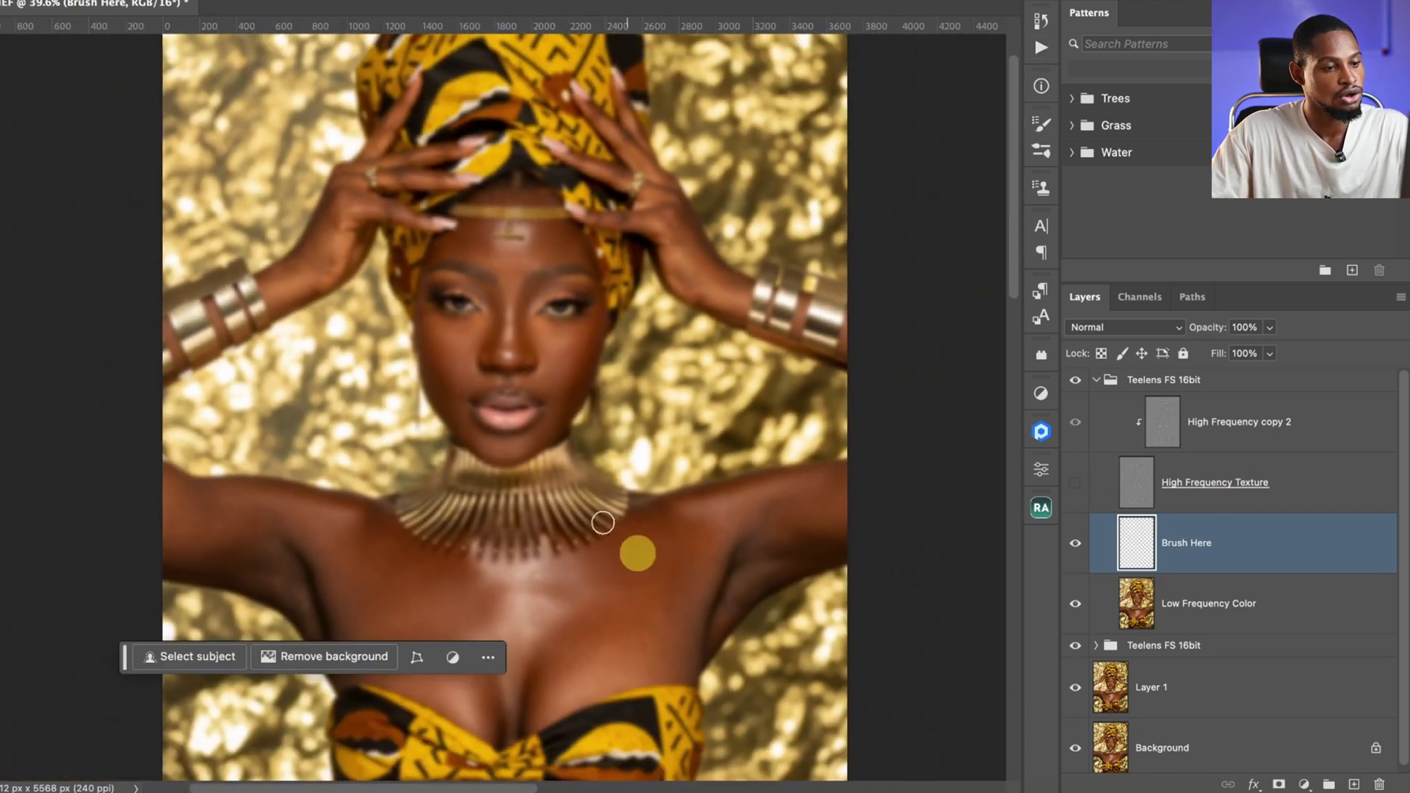
pyautogui.moveTo(551, 617); pyautogui.dragTo(611, 610)
pyautogui.moveTo(527, 196); pyautogui.dragTo(521, 450)
pyautogui.moveTo(542, 288); pyautogui.dragTo(506, 279)
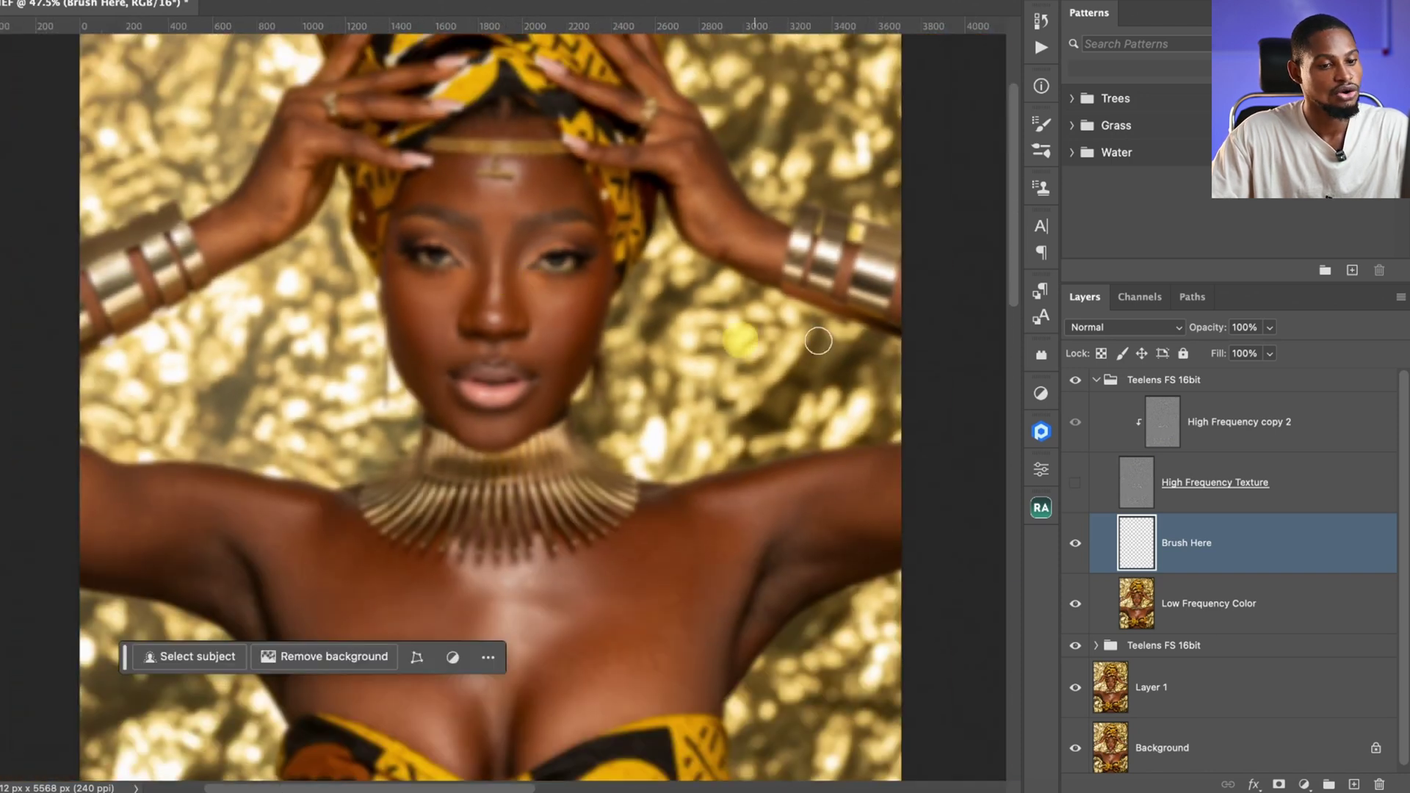
pyautogui.click(1074, 484)
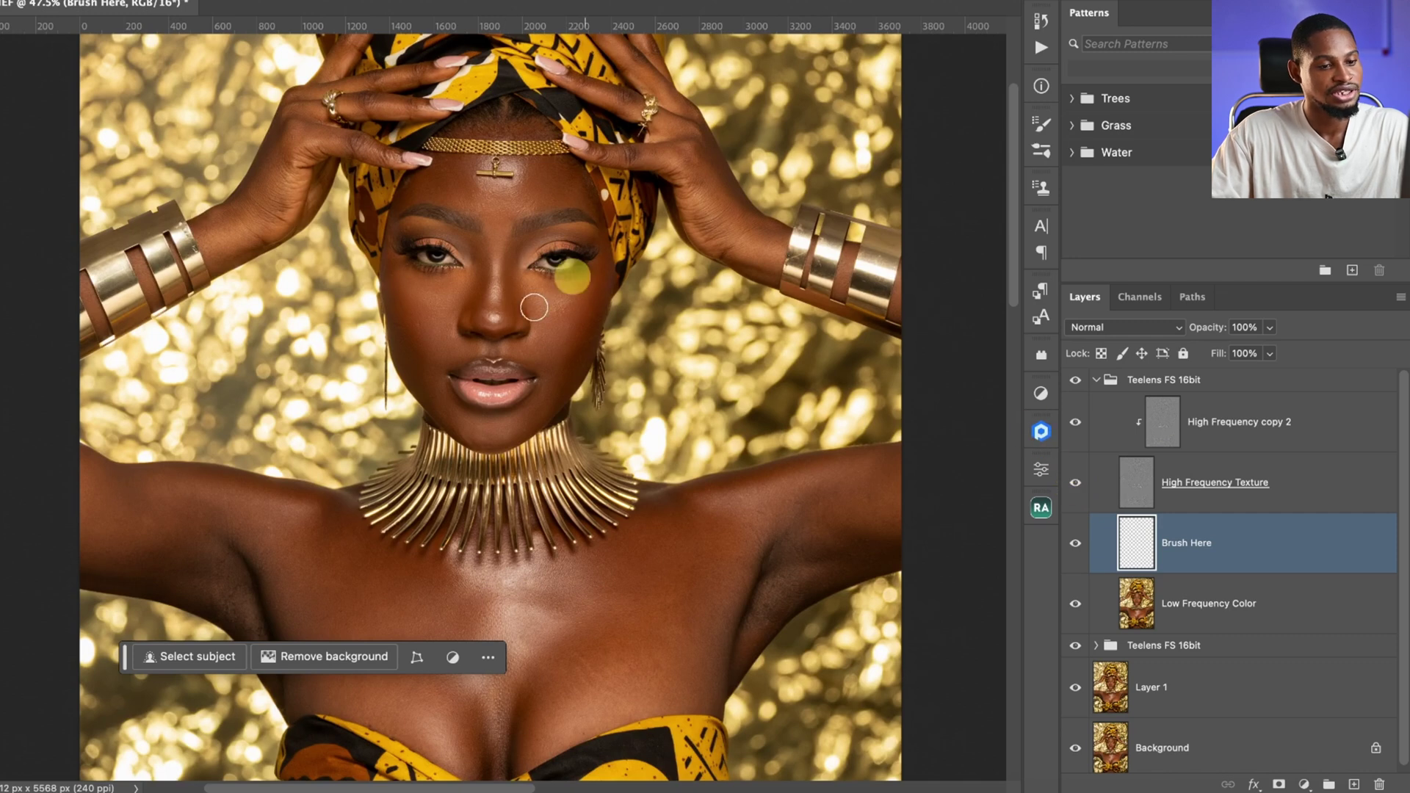
pyautogui.moveTo(544, 214); pyautogui.dragTo(599, 198)
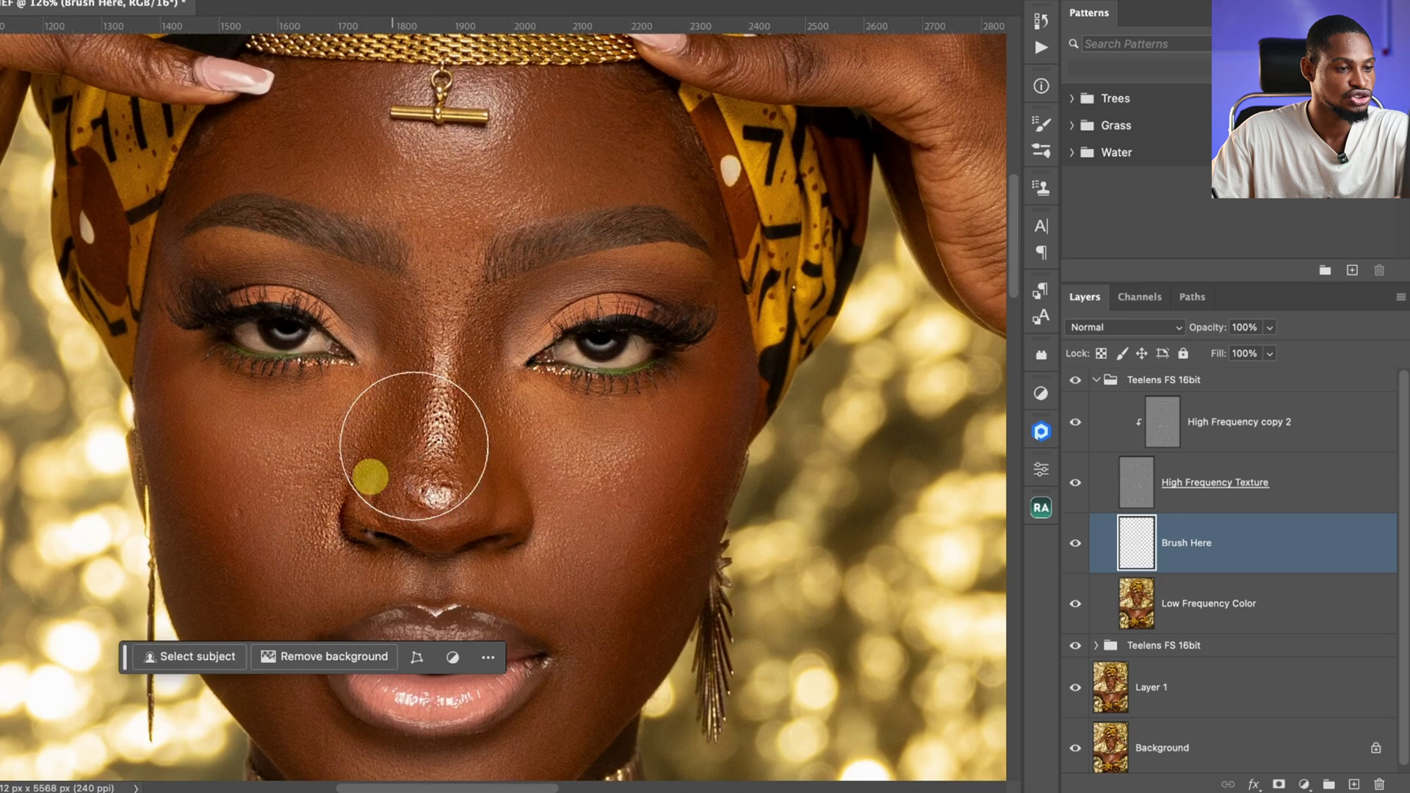
pyautogui.moveTo(414, 446)
pyautogui.mouseDown()
pyautogui.moveTo(621, 441)
pyautogui.moveTo(437, 385)
pyautogui.moveTo(641, 310)
pyautogui.moveTo(510, 325)
pyautogui.moveTo(230, 239)
pyautogui.moveTo(504, 325)
pyautogui.moveTo(318, 364)
pyautogui.moveTo(585, 299)
pyautogui.moveTo(558, 442)
pyautogui.moveTo(348, 289)
pyautogui.moveTo(566, 390)
pyautogui.moveTo(487, 215)
pyautogui.mouseUp()
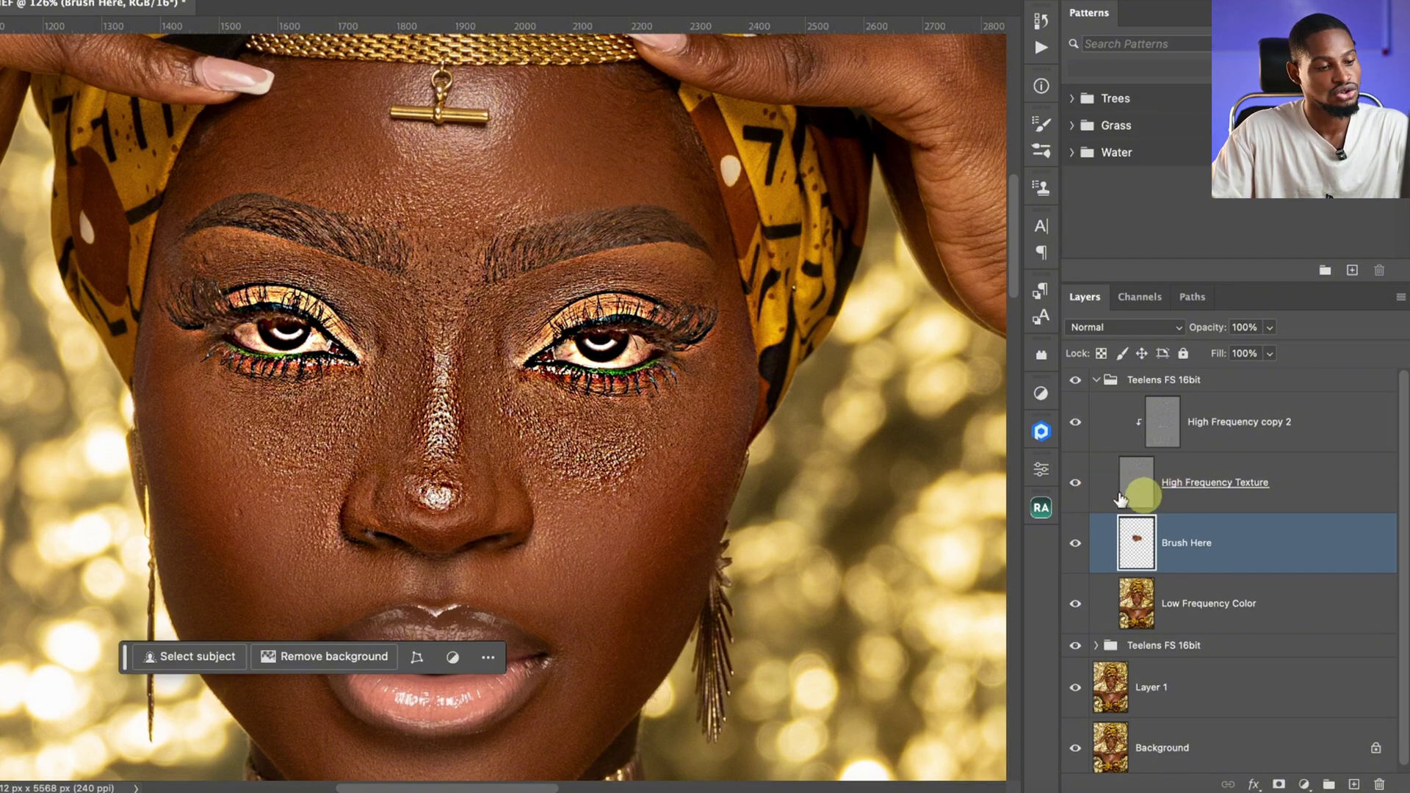
pyautogui.hotkey('ctrl', 'z')
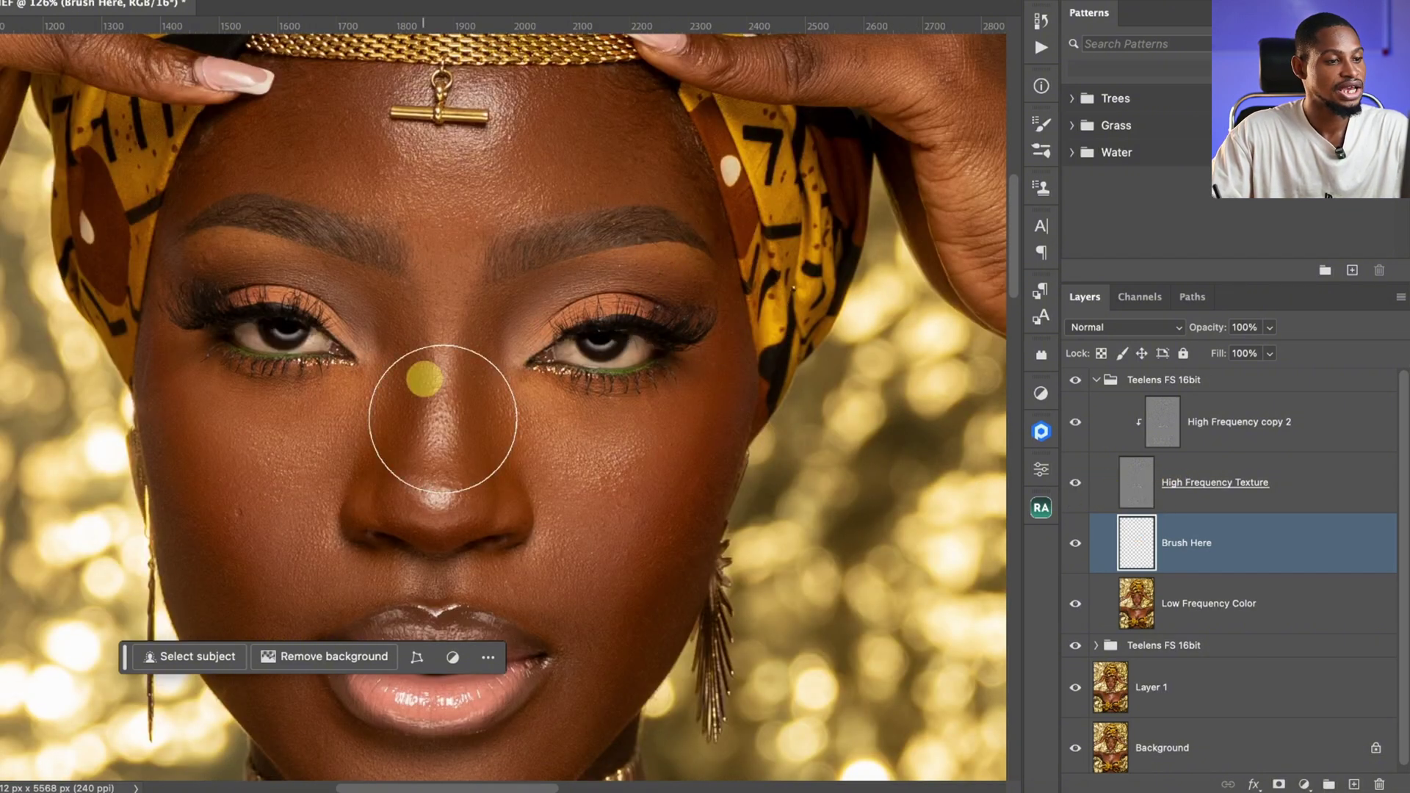
pyautogui.click(1076, 485)
pyautogui.press('z')
pyautogui.moveTo(618, 369); pyautogui.dragTo(523, 375)
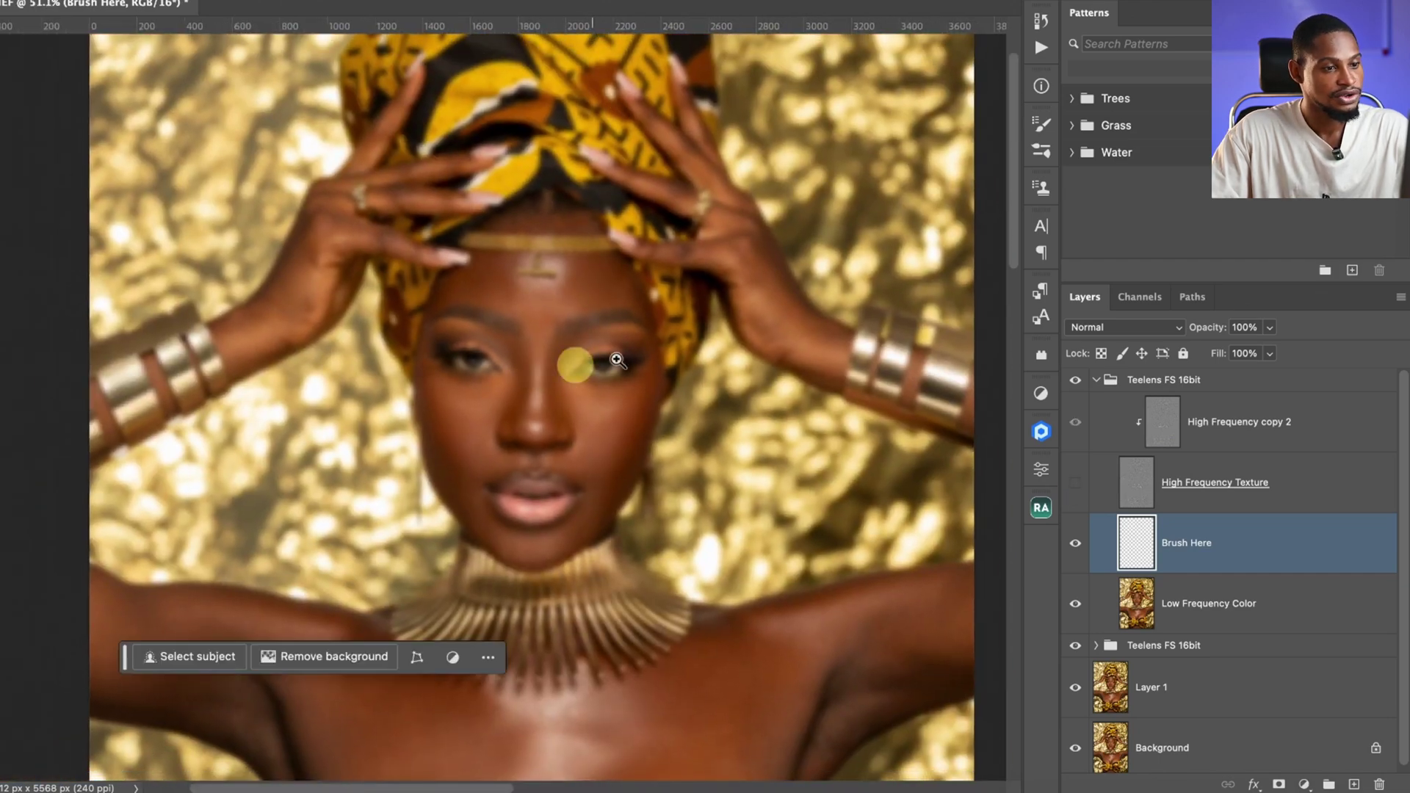
pyautogui.scroll(1, 560, 317)
pyautogui.scroll(1, 551, 315)
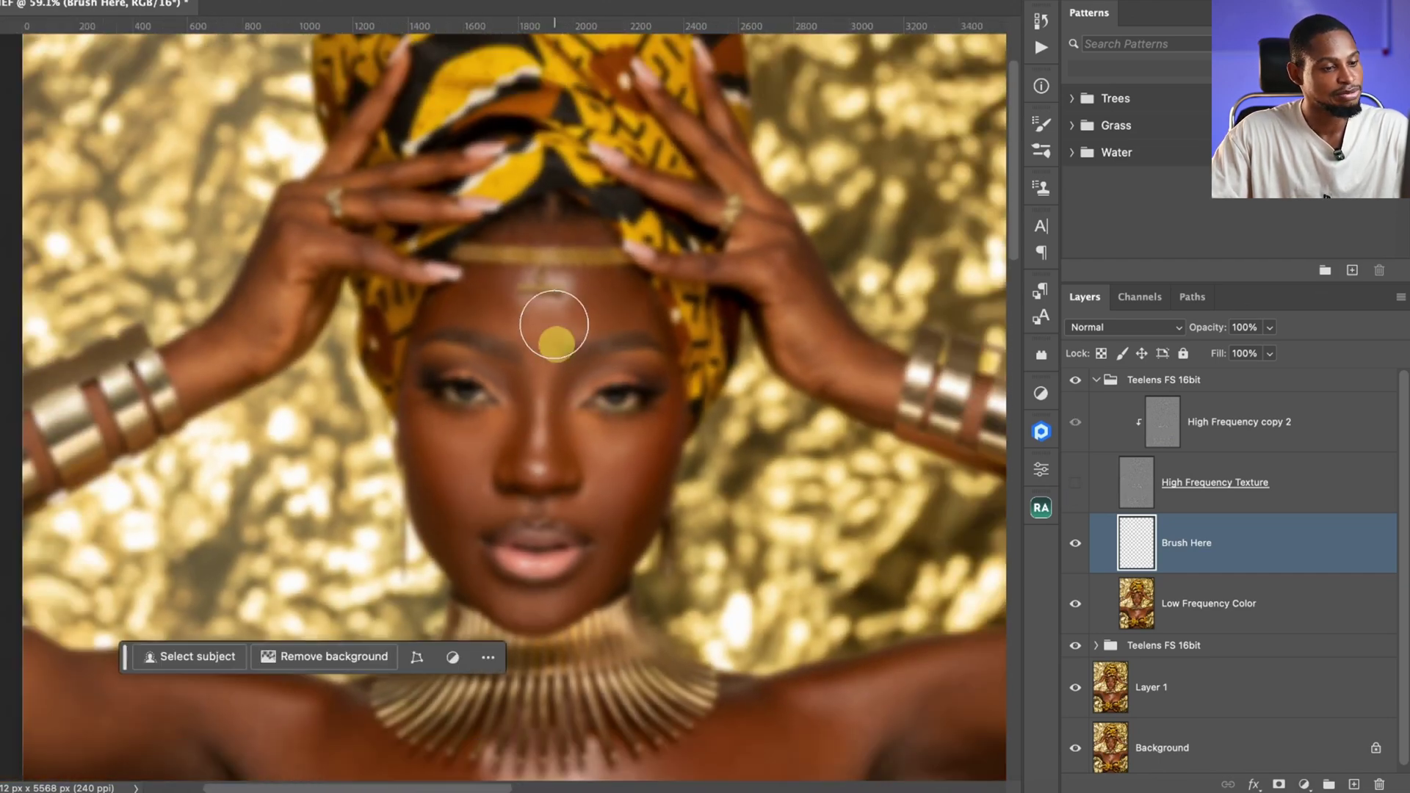
# - Zoom the view to about 94% and hide High Frequency Texture before painting colour
pyautogui.click(1075, 484)
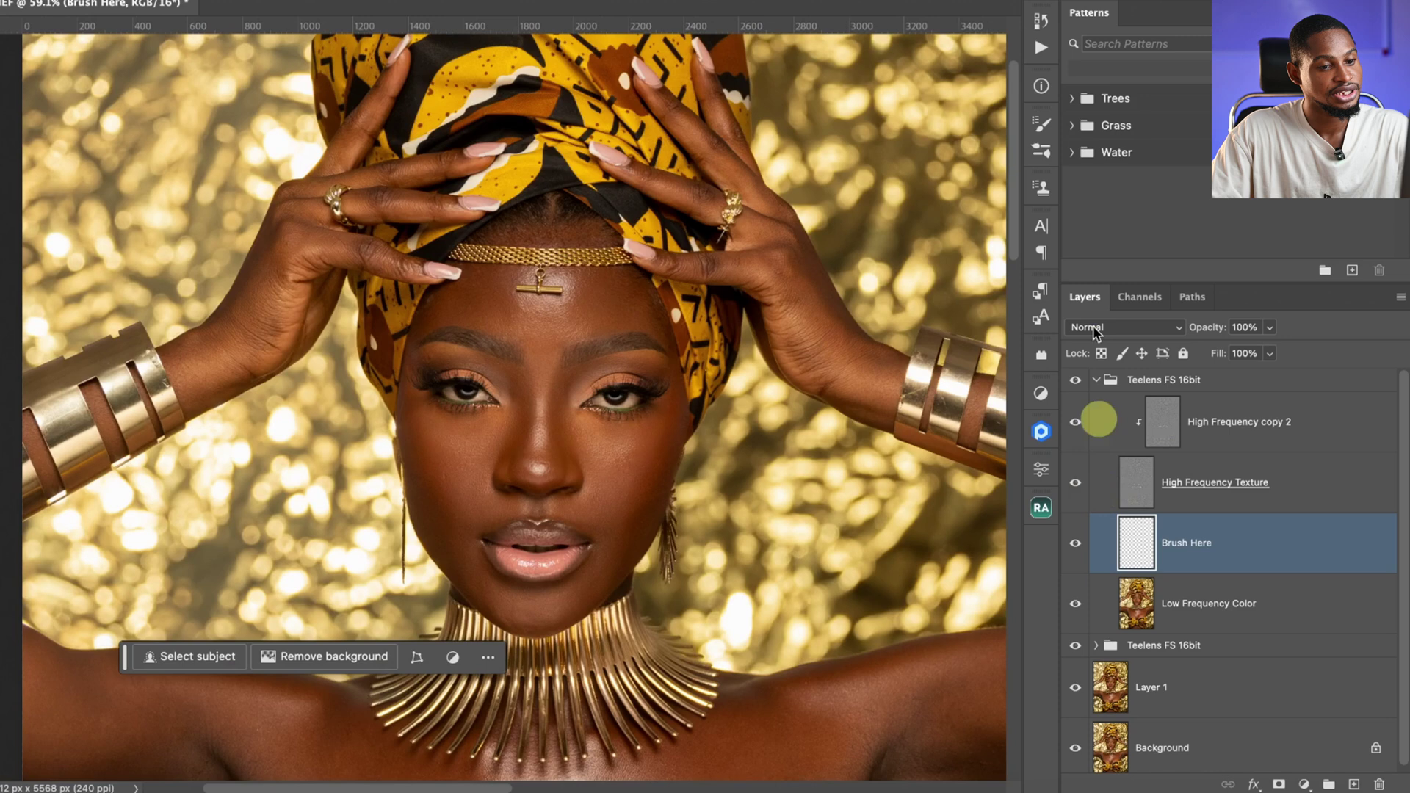
pyautogui.click(646, 470)
pyautogui.moveTo(671, 459); pyautogui.dragTo(655, 463)
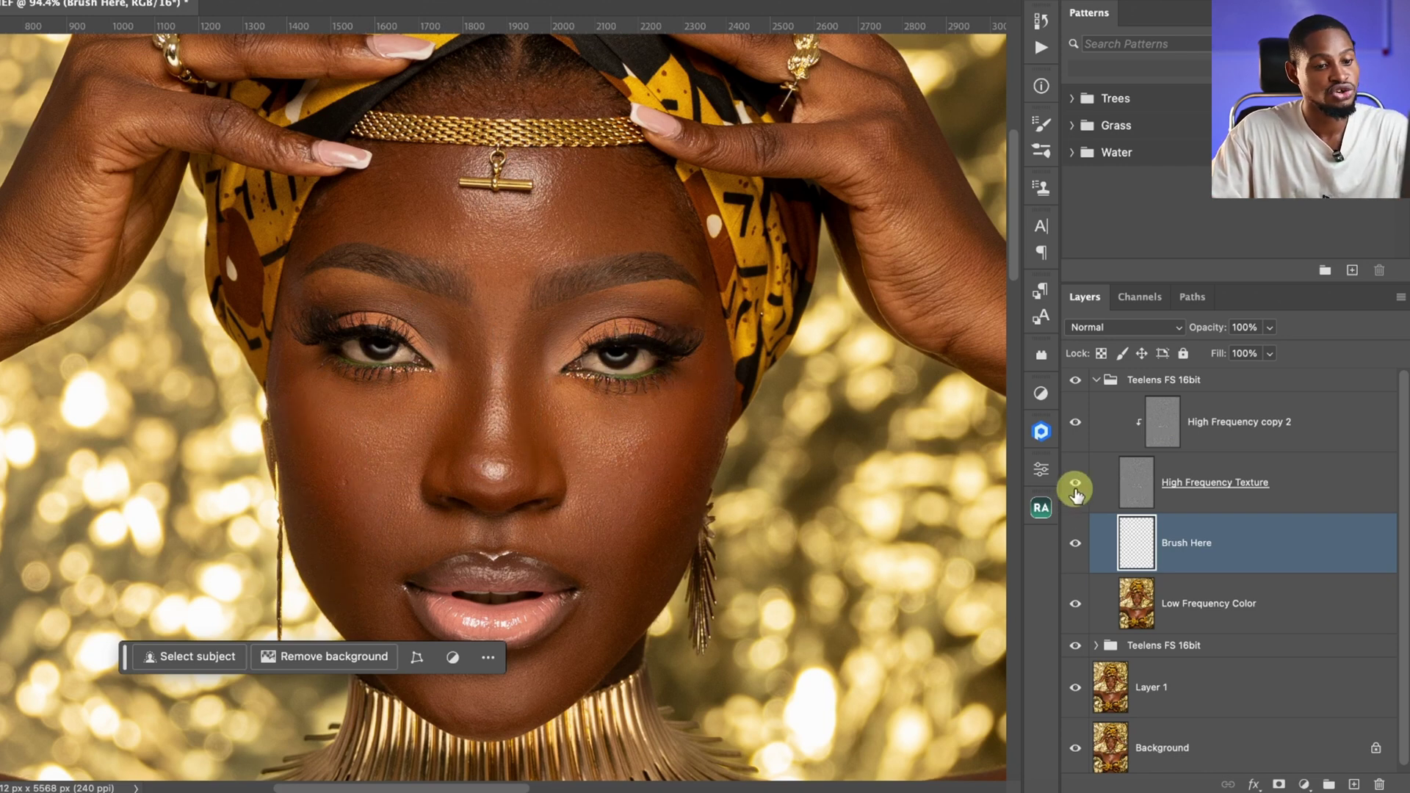
pyautogui.click(1075, 482)
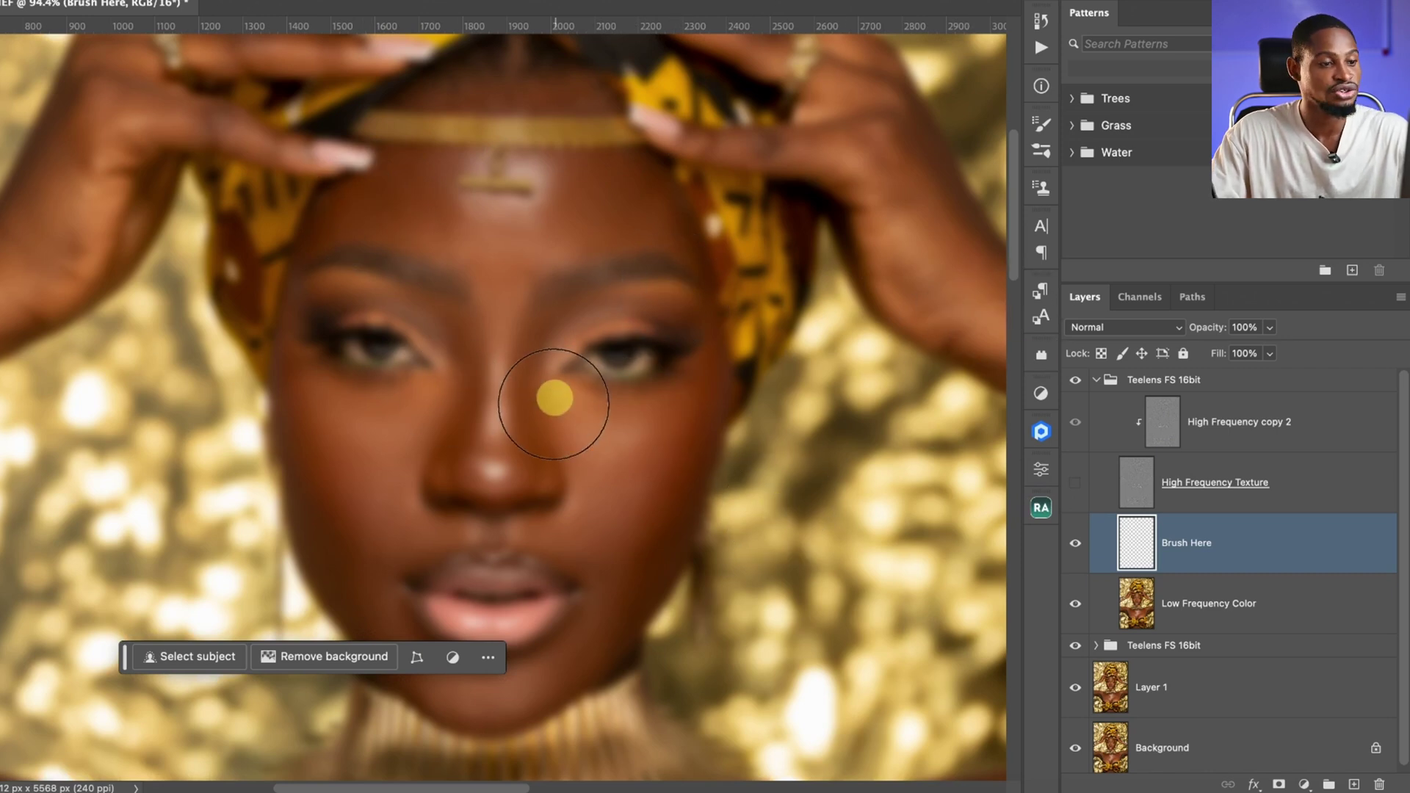
# - Zoom in on the forehead and paint smoothed skin tone across it with a slightly larger Mixer Brush
pyautogui.press('[')
pyautogui.press('[')
pyautogui.press('[')
pyautogui.press('[')
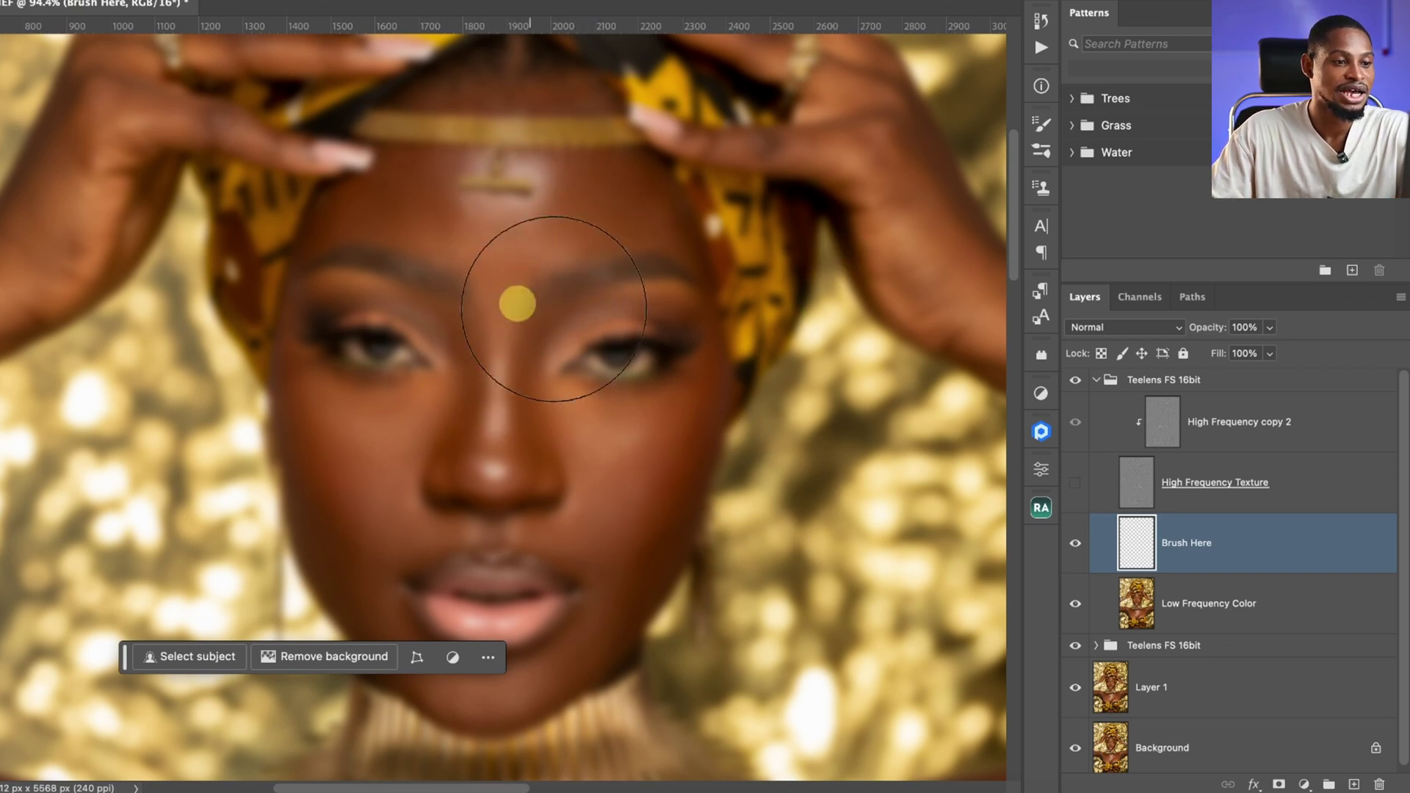
pyautogui.press(']')
pyautogui.press(']')
pyautogui.press(']')
pyautogui.press(']')
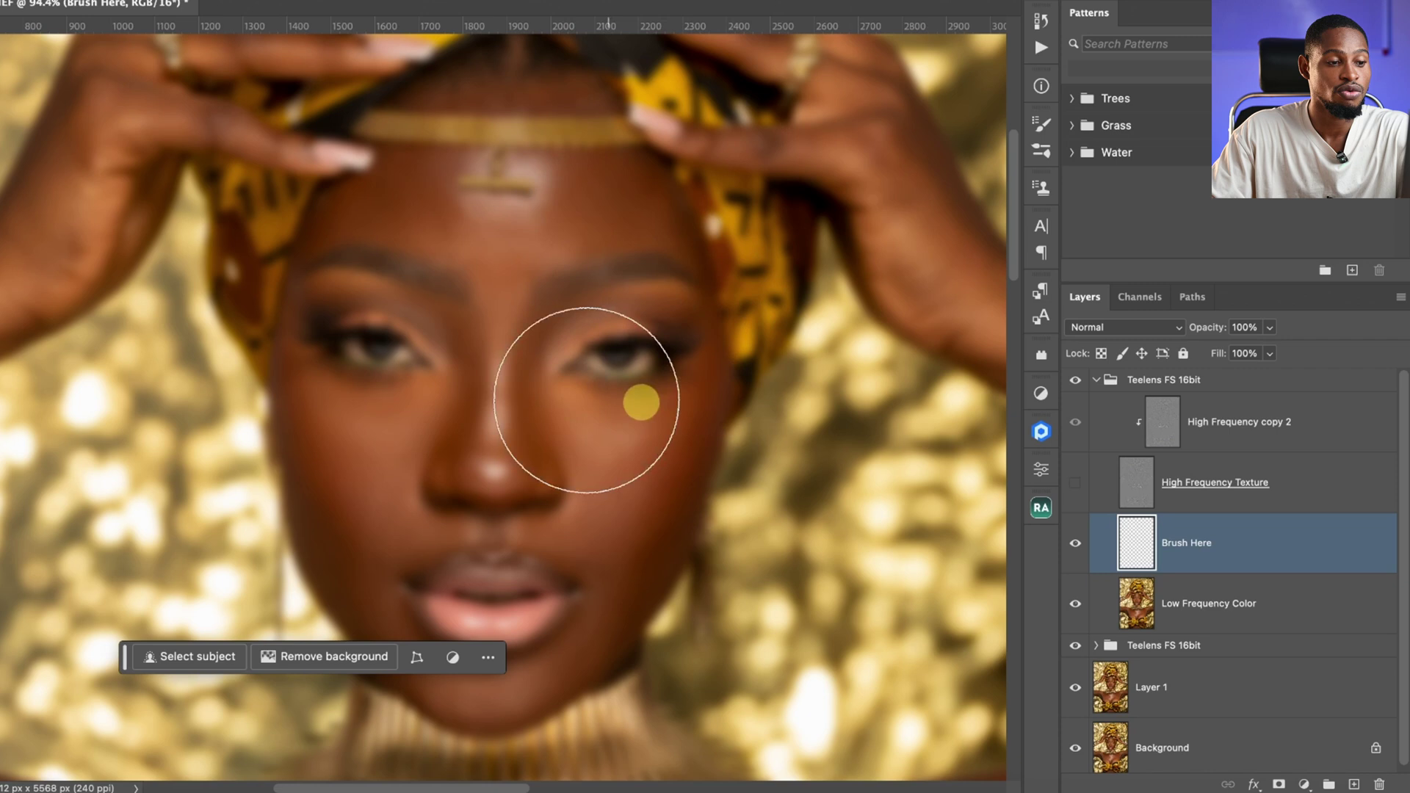
pyautogui.press('[')
pyautogui.press('[')
pyautogui.press('[')
pyautogui.press('[')
pyautogui.press('[')
pyautogui.press('[')
pyautogui.press('[')
pyautogui.press('[')
pyautogui.press('[')
pyautogui.press('[')
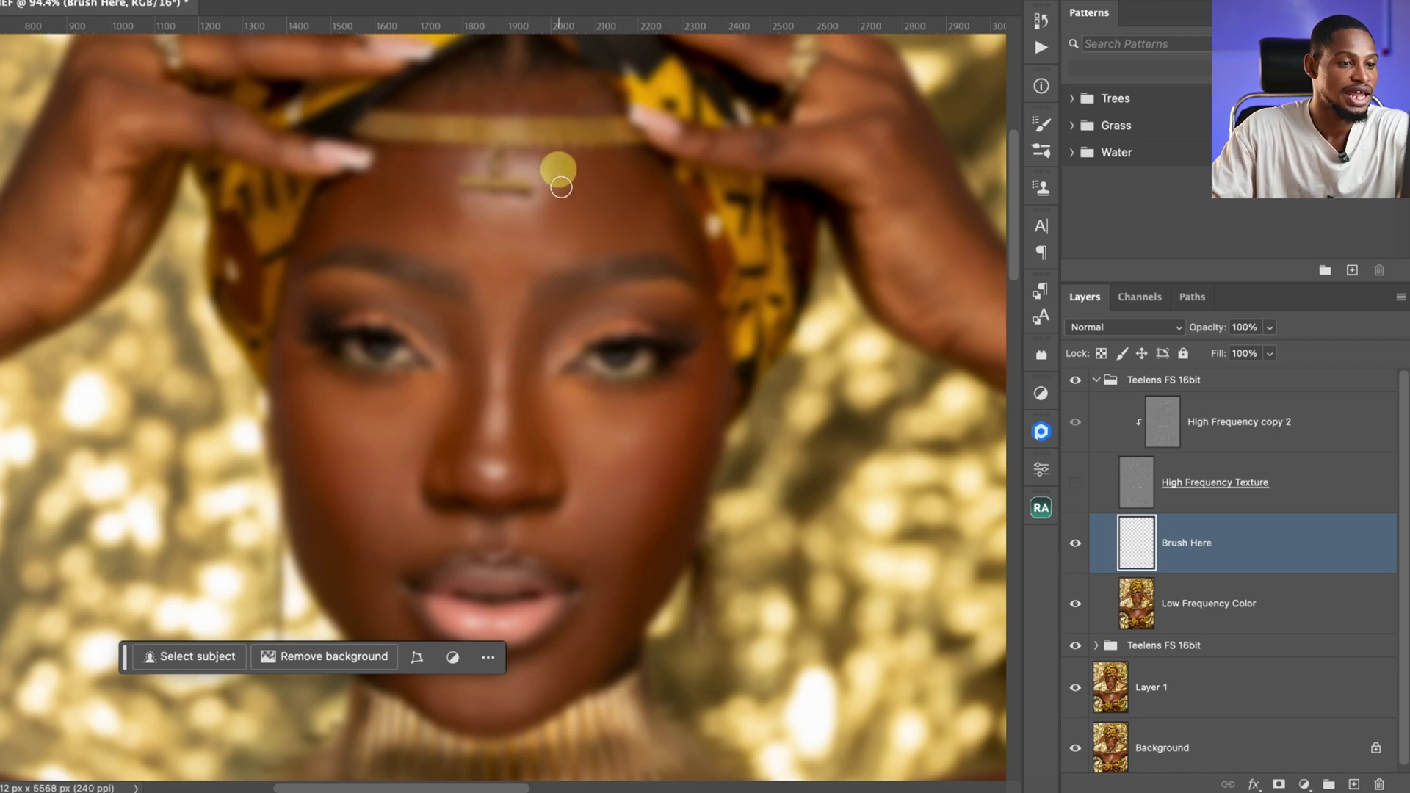
pyautogui.press('z')
pyautogui.click(546, 184)
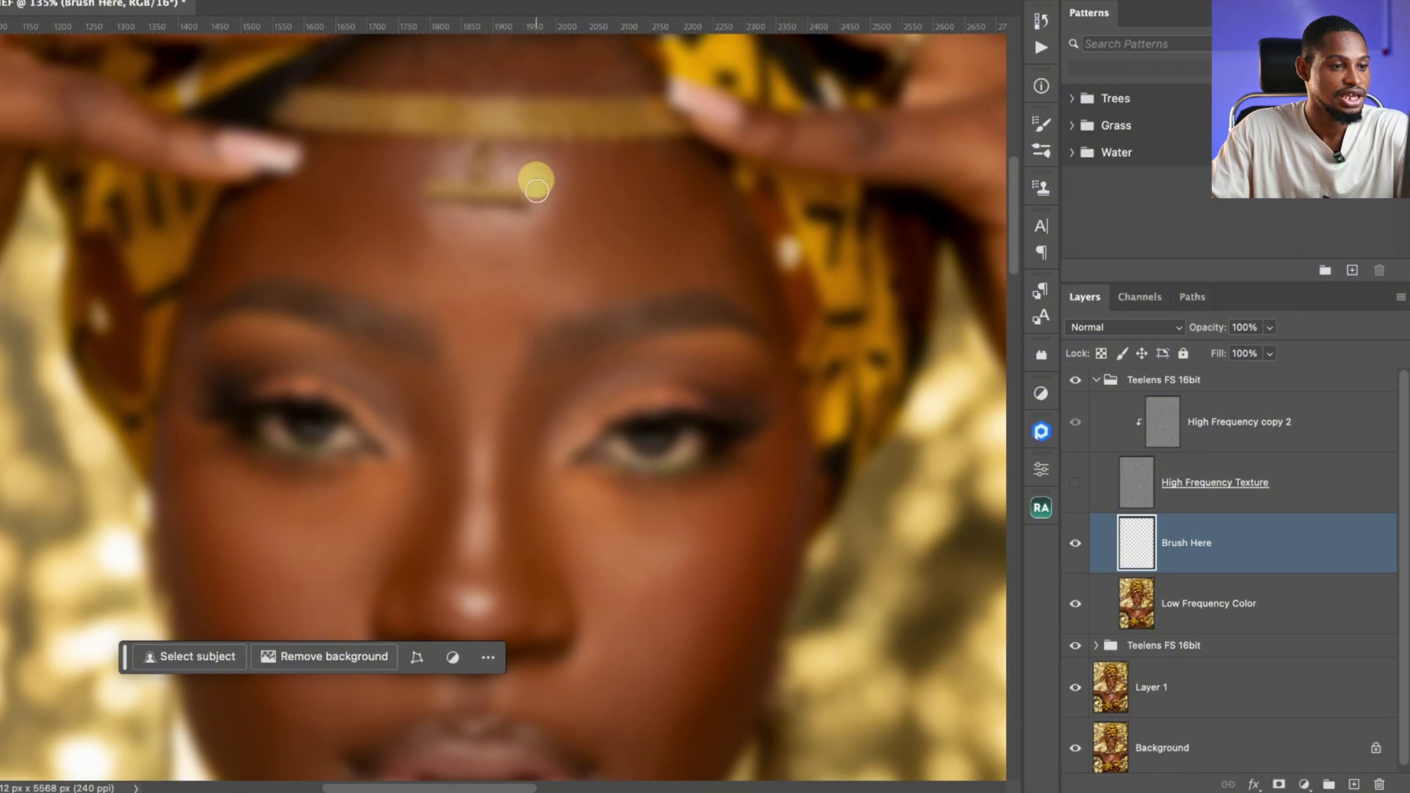
pyautogui.press(']')
pyautogui.press(']')
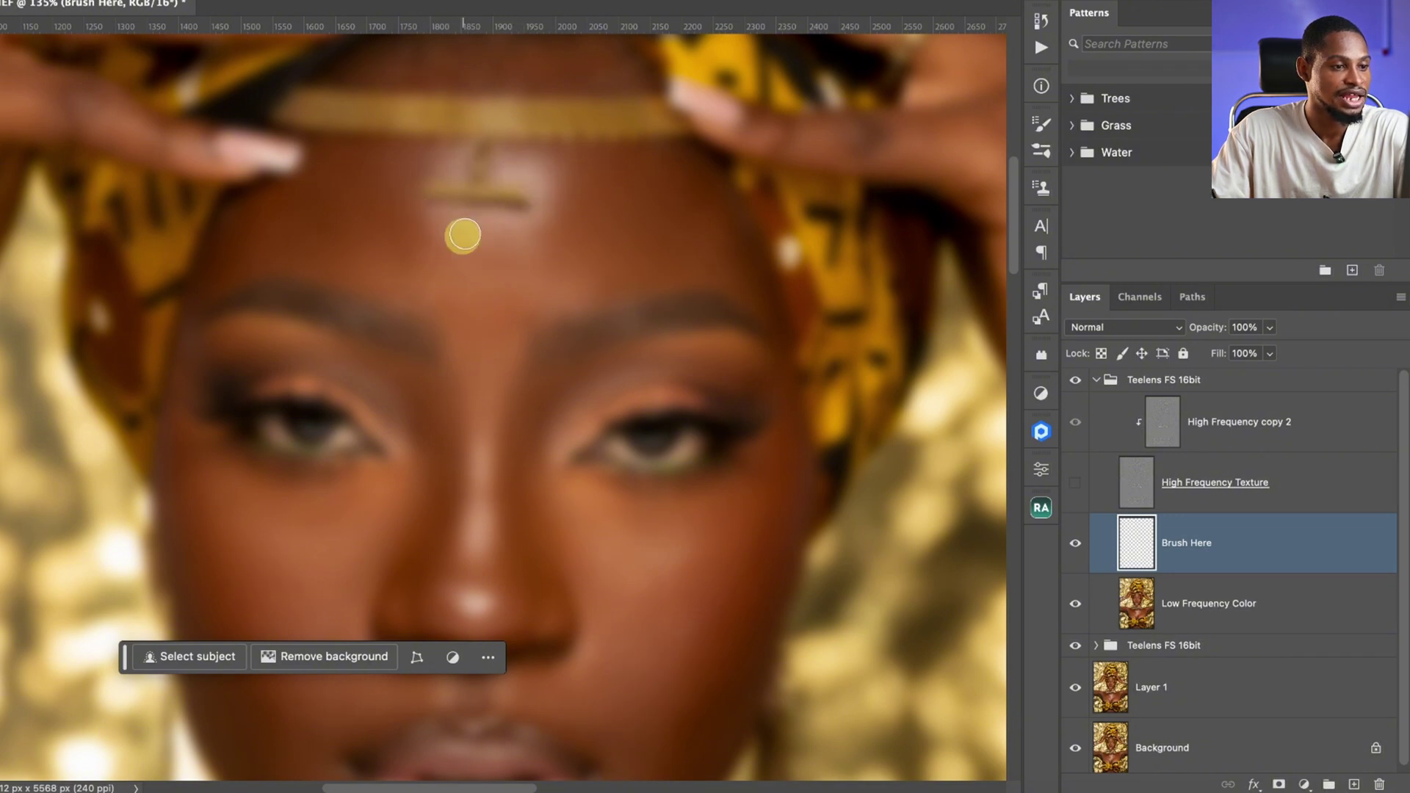
pyautogui.press(']')
pyautogui.press(']')
pyautogui.moveTo(473, 214)
pyautogui.mouseDown()
pyautogui.moveTo(338, 194)
pyautogui.moveTo(348, 218)
pyautogui.moveTo(364, 203)
pyautogui.moveTo(245, 243)
pyautogui.moveTo(312, 240)
pyautogui.moveTo(282, 217)
pyautogui.moveTo(336, 251)
pyautogui.moveTo(388, 258)
pyautogui.moveTo(401, 232)
pyautogui.moveTo(414, 260)
pyautogui.moveTo(465, 273)
pyautogui.moveTo(613, 228)
pyautogui.moveTo(569, 224)
pyautogui.moveTo(617, 213)
pyautogui.moveTo(629, 235)
pyautogui.moveTo(652, 221)
pyautogui.moveTo(689, 244)
pyautogui.moveTo(711, 227)
pyautogui.moveTo(596, 248)
pyautogui.moveTo(619, 199)
pyautogui.moveTo(648, 245)
pyautogui.moveTo(508, 323)
pyautogui.moveTo(535, 287)
pyautogui.moveTo(460, 270)
pyautogui.moveTo(408, 219)
pyautogui.moveTo(476, 238)
pyautogui.moveTo(416, 282)
pyautogui.moveTo(493, 328)
pyautogui.moveTo(545, 270)
pyautogui.moveTo(418, 219)
pyautogui.moveTo(515, 272)
pyautogui.moveTo(360, 215)
pyautogui.moveTo(295, 223)
pyautogui.moveTo(275, 285)
pyautogui.moveTo(423, 293)
pyautogui.moveTo(487, 355)
pyautogui.mouseUp()
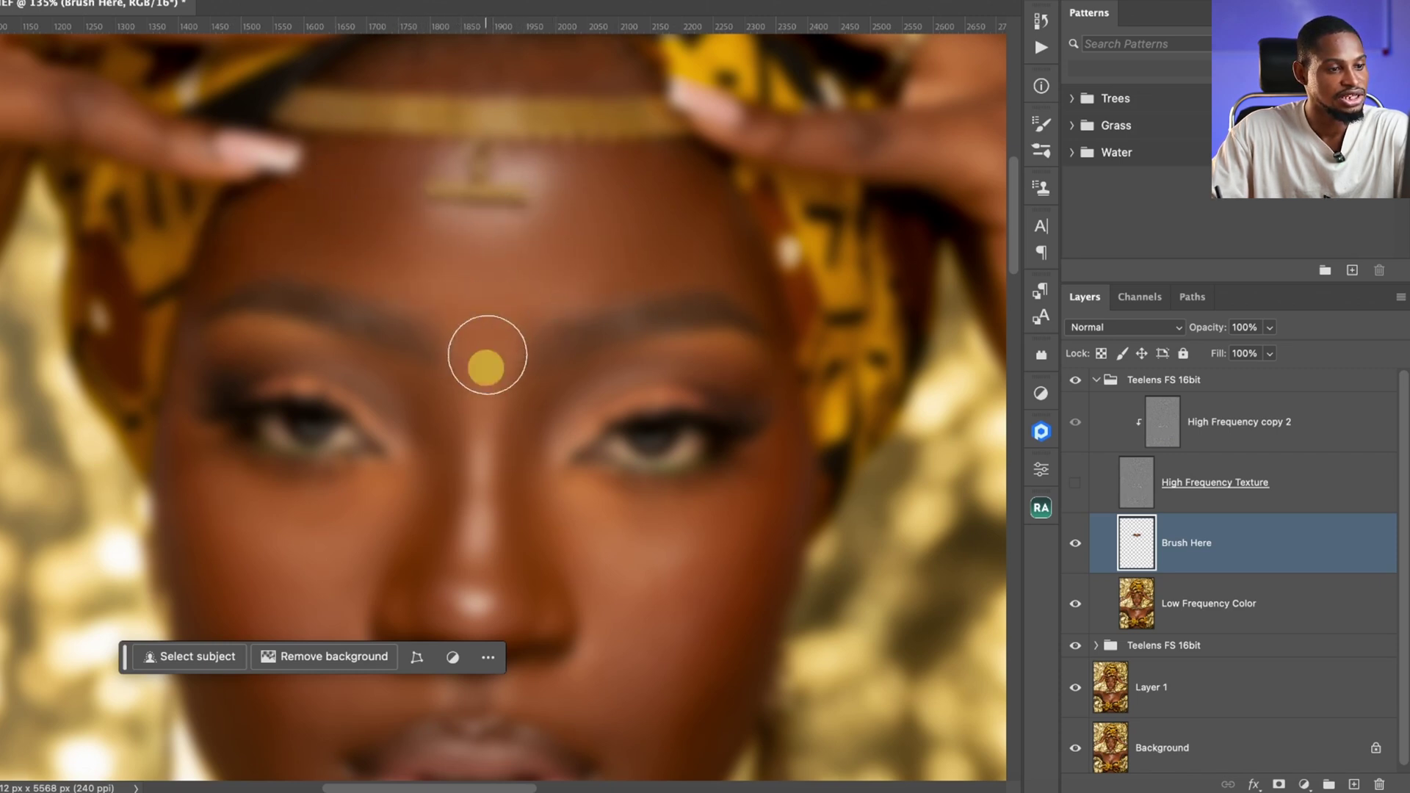
pyautogui.click(1074, 483)
pyautogui.moveTo(617, 209)
pyautogui.mouseDown()
pyautogui.moveTo(578, 207)
pyautogui.moveTo(652, 202)
pyautogui.mouseUp()
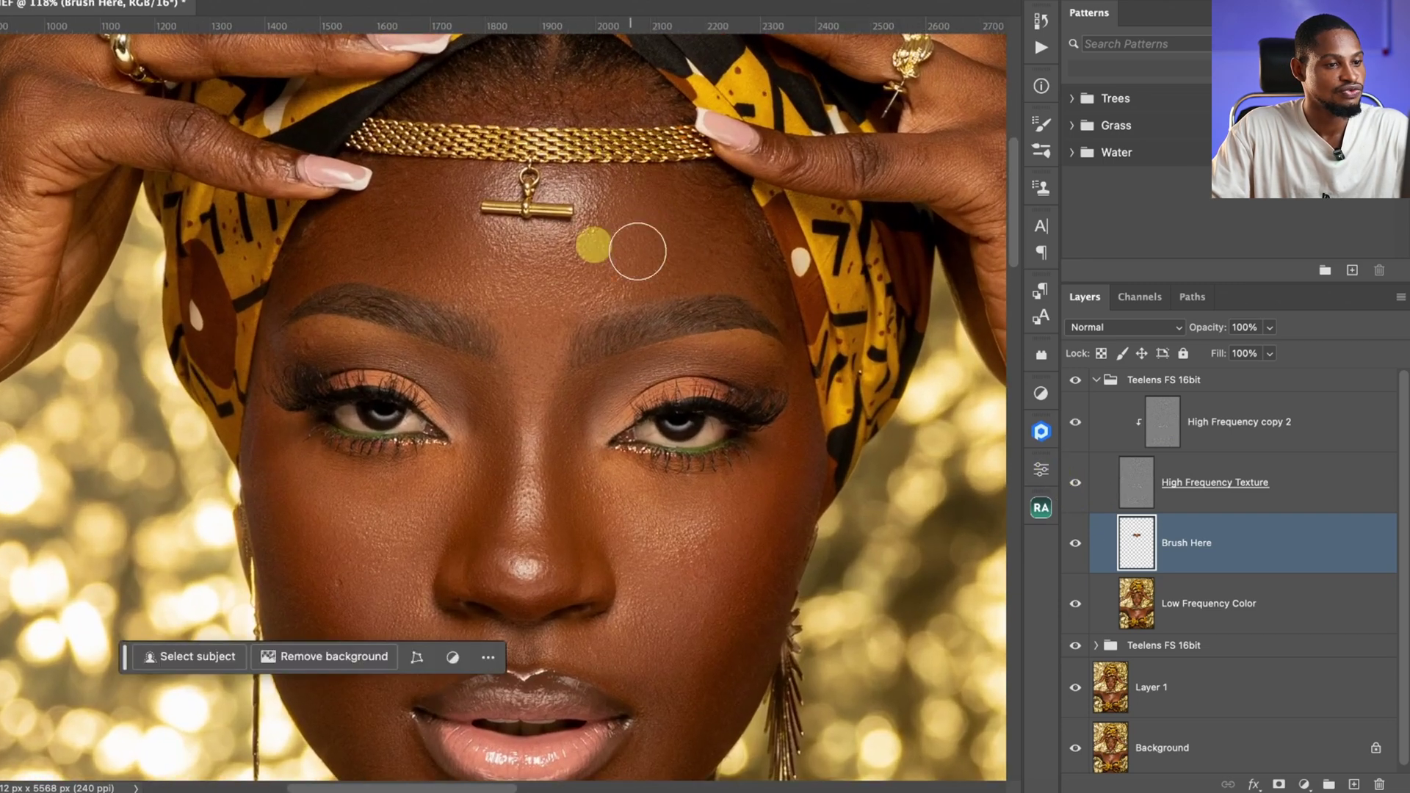
pyautogui.click(1075, 544)
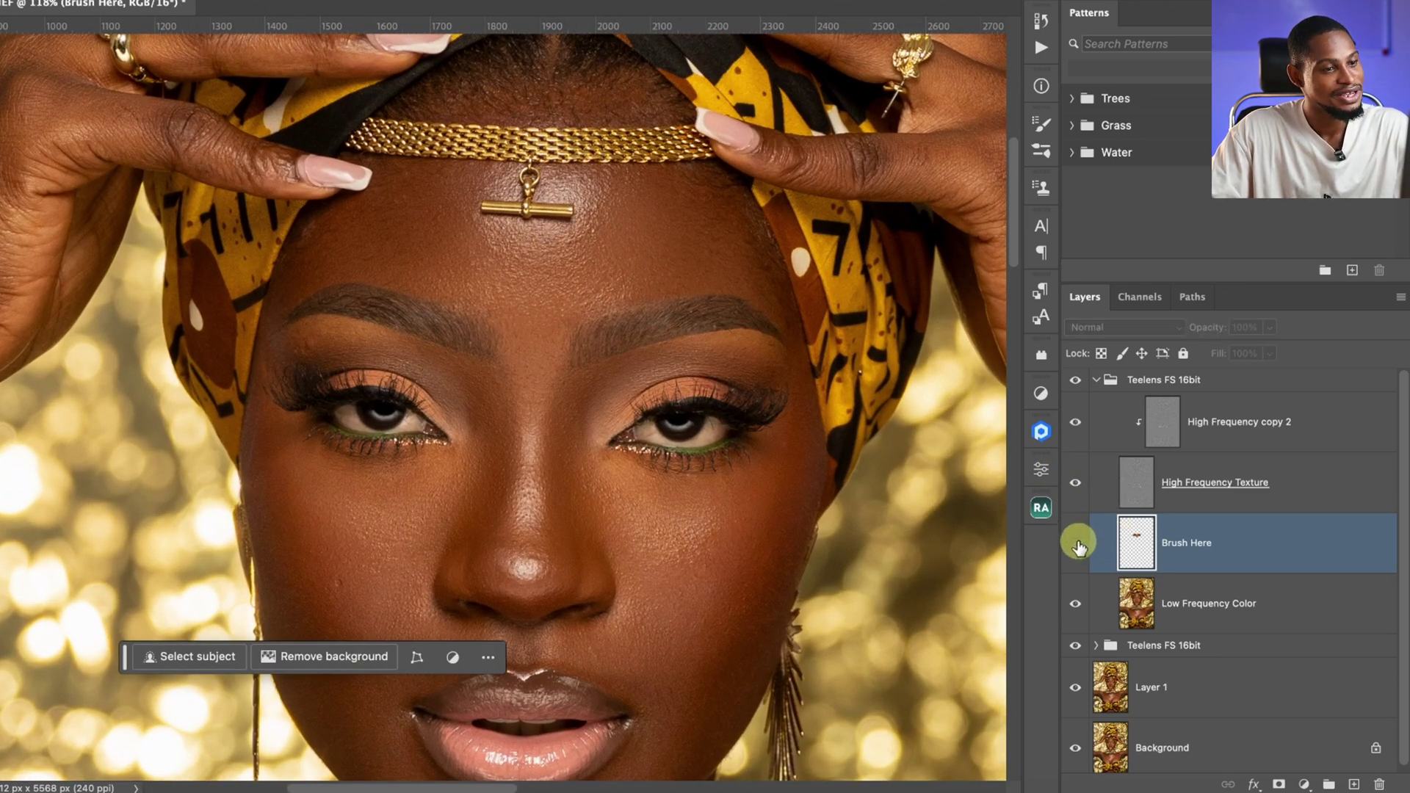
pyautogui.click(1076, 545)
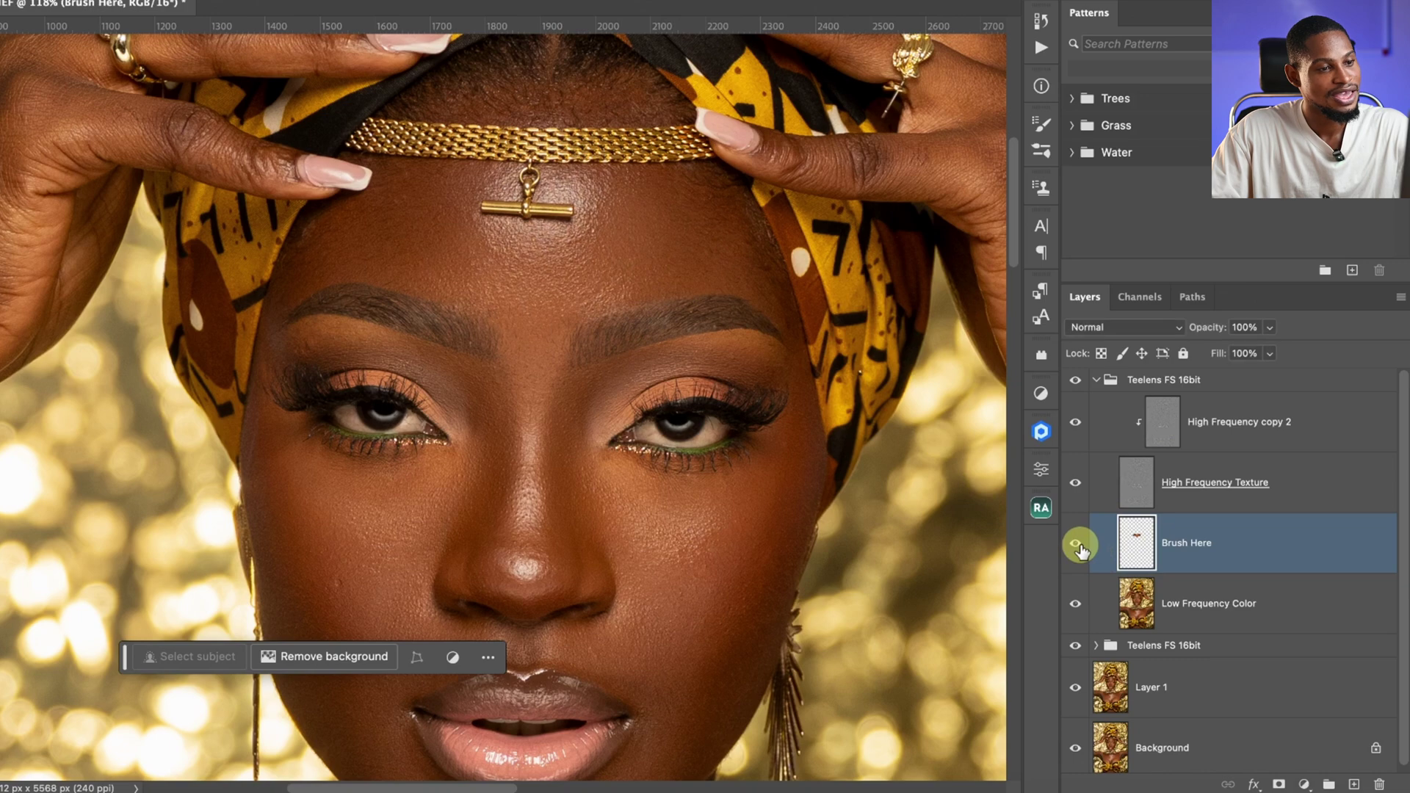
pyautogui.click(1075, 544)
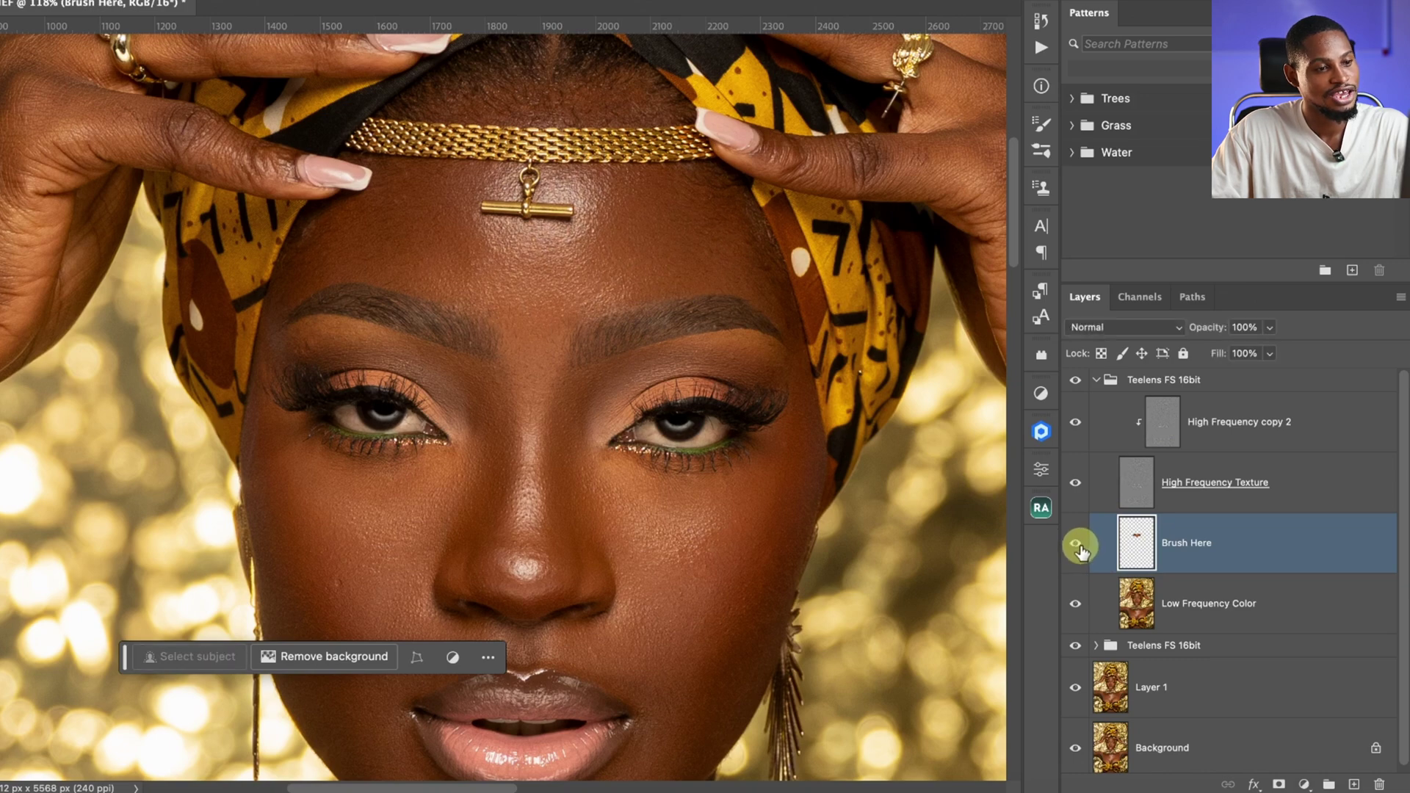
pyautogui.moveTo(756, 348); pyautogui.dragTo(708, 277)
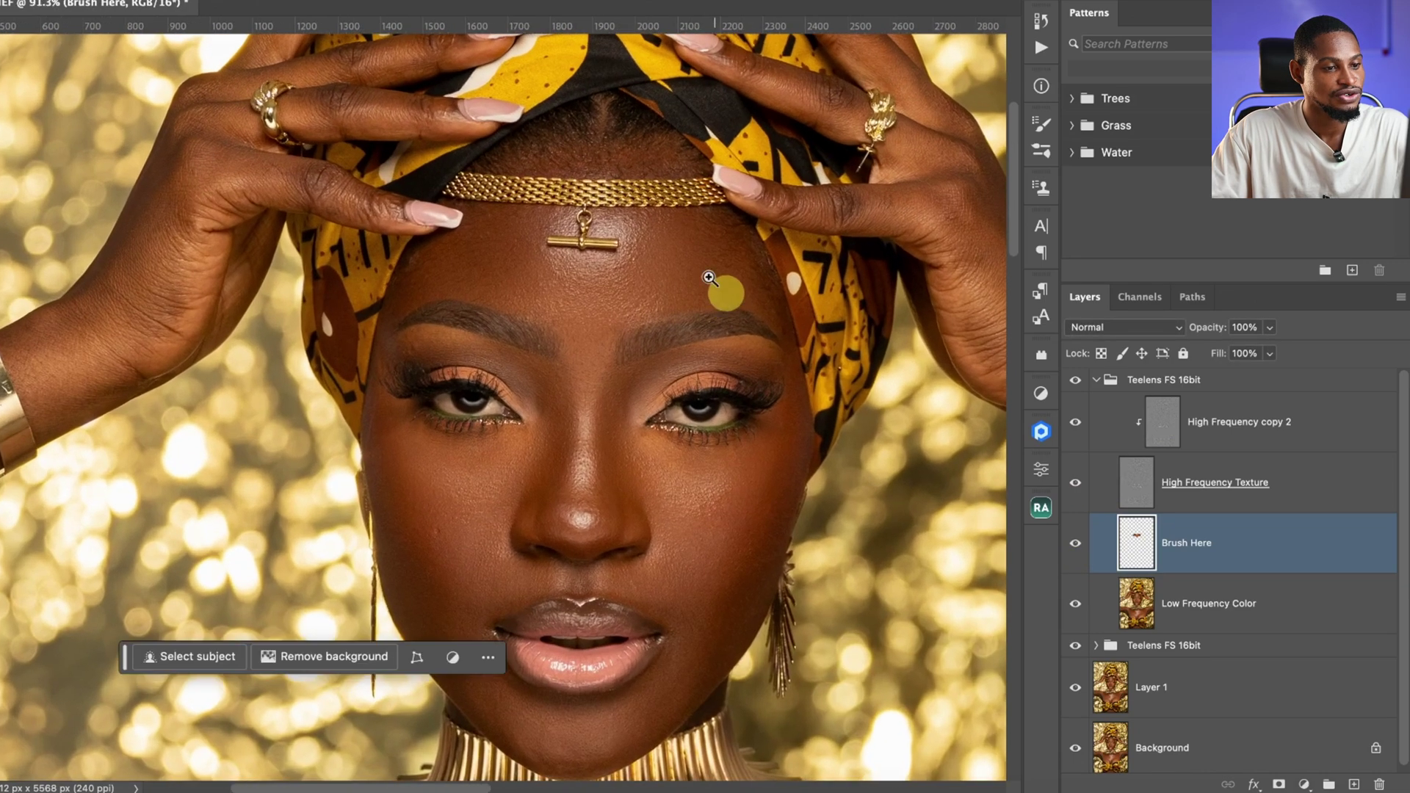
pyautogui.click(1075, 482)
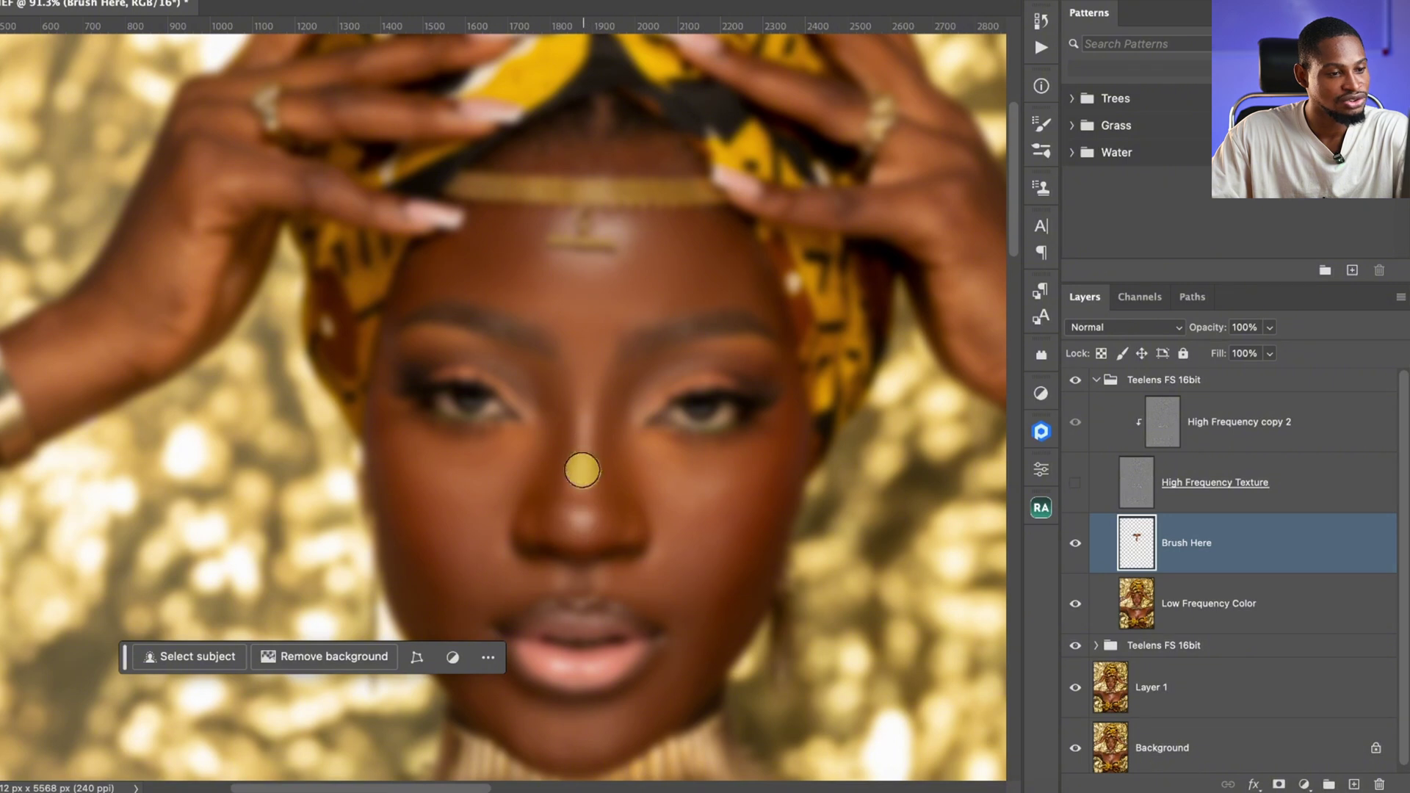
# - Smooth the skin under the eye and on the left cheek with the Mixer Brush
pyautogui.moveTo(671, 478)
pyautogui.mouseDown()
pyautogui.moveTo(720, 480)
pyautogui.moveTo(664, 467)
pyautogui.moveTo(695, 497)
pyautogui.mouseUp()
pyautogui.press(']')
pyautogui.press(']')
pyautogui.press(']')
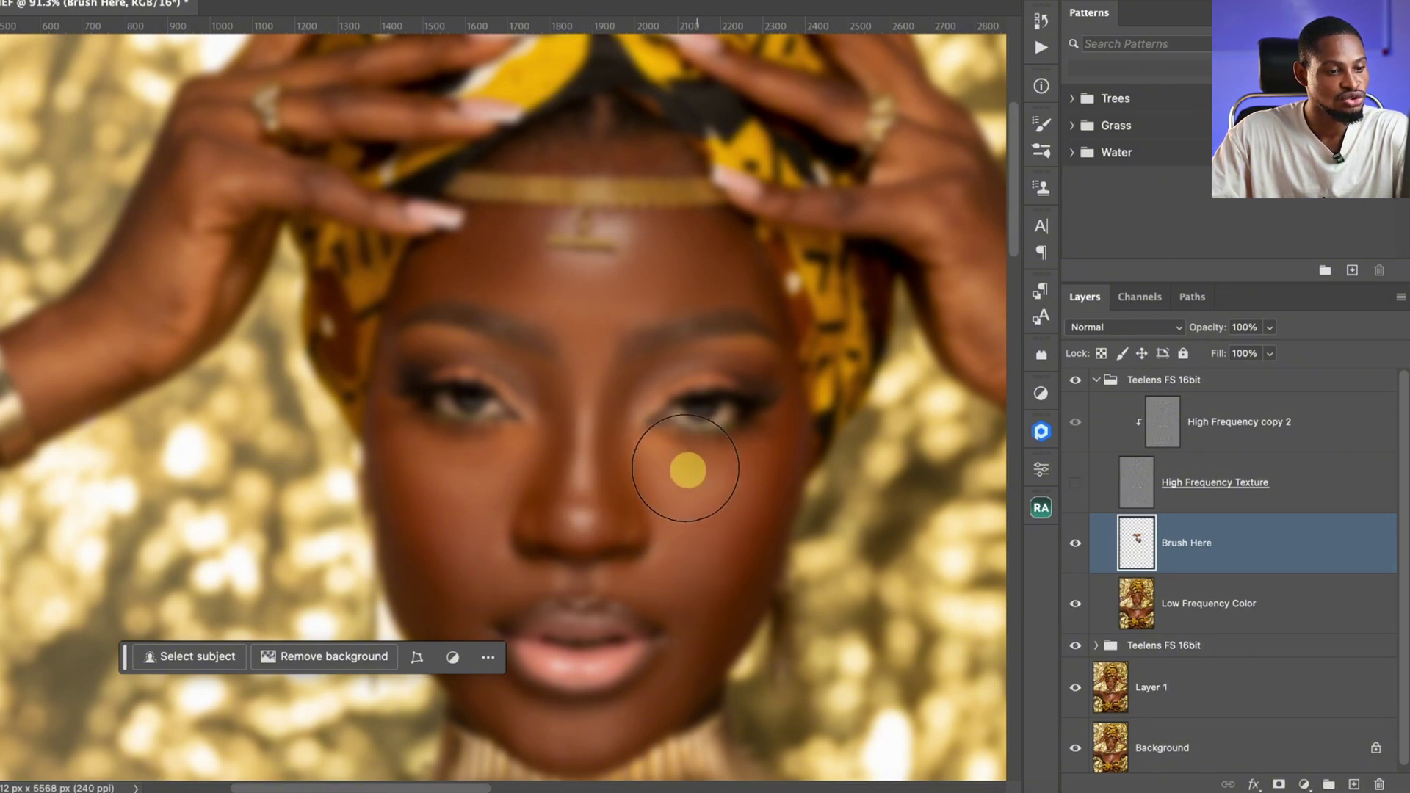
pyautogui.press('[')
pyautogui.press('[')
pyautogui.press('[')
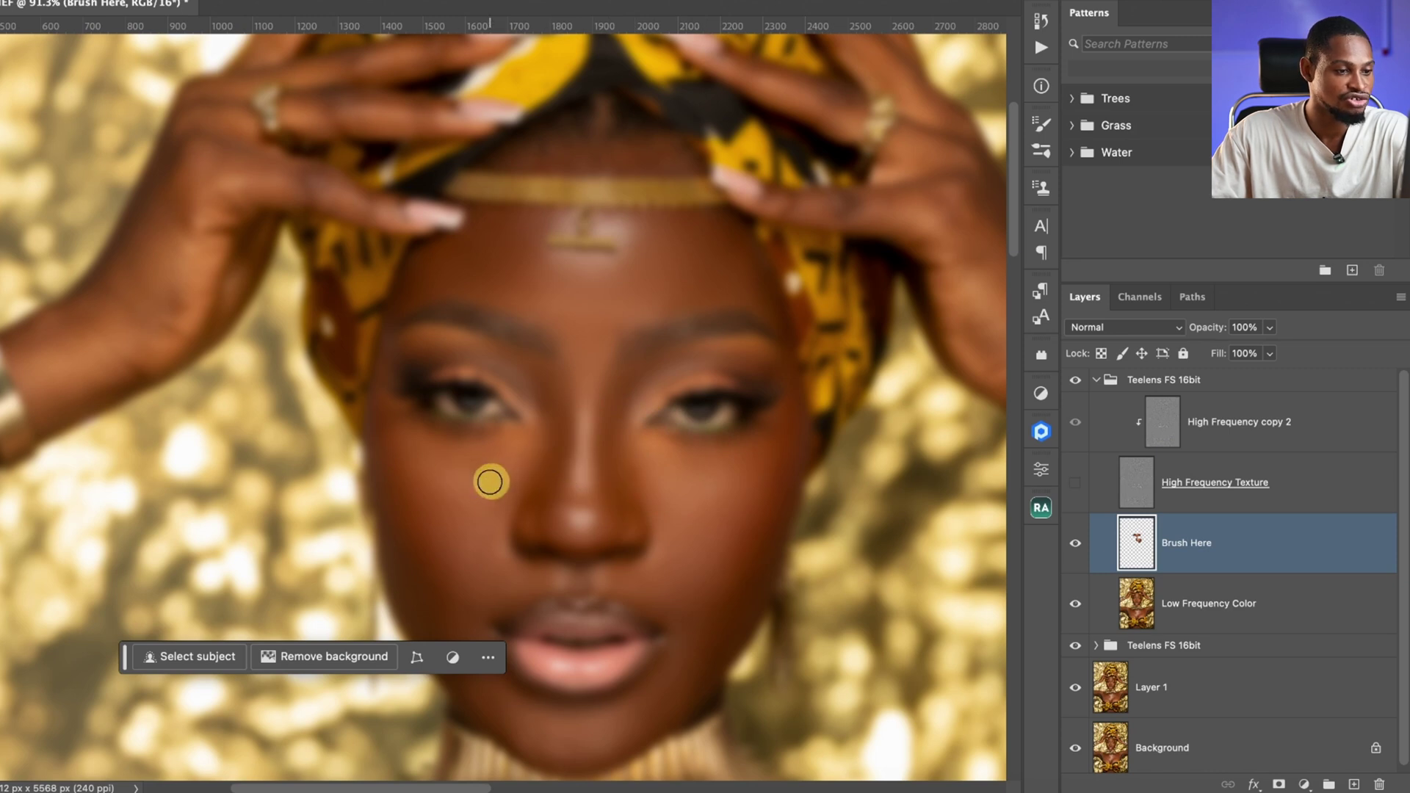
pyautogui.press(']')
pyautogui.press(']')
pyautogui.press(']')
pyautogui.press('[')
pyautogui.press('[')
pyautogui.press('[')
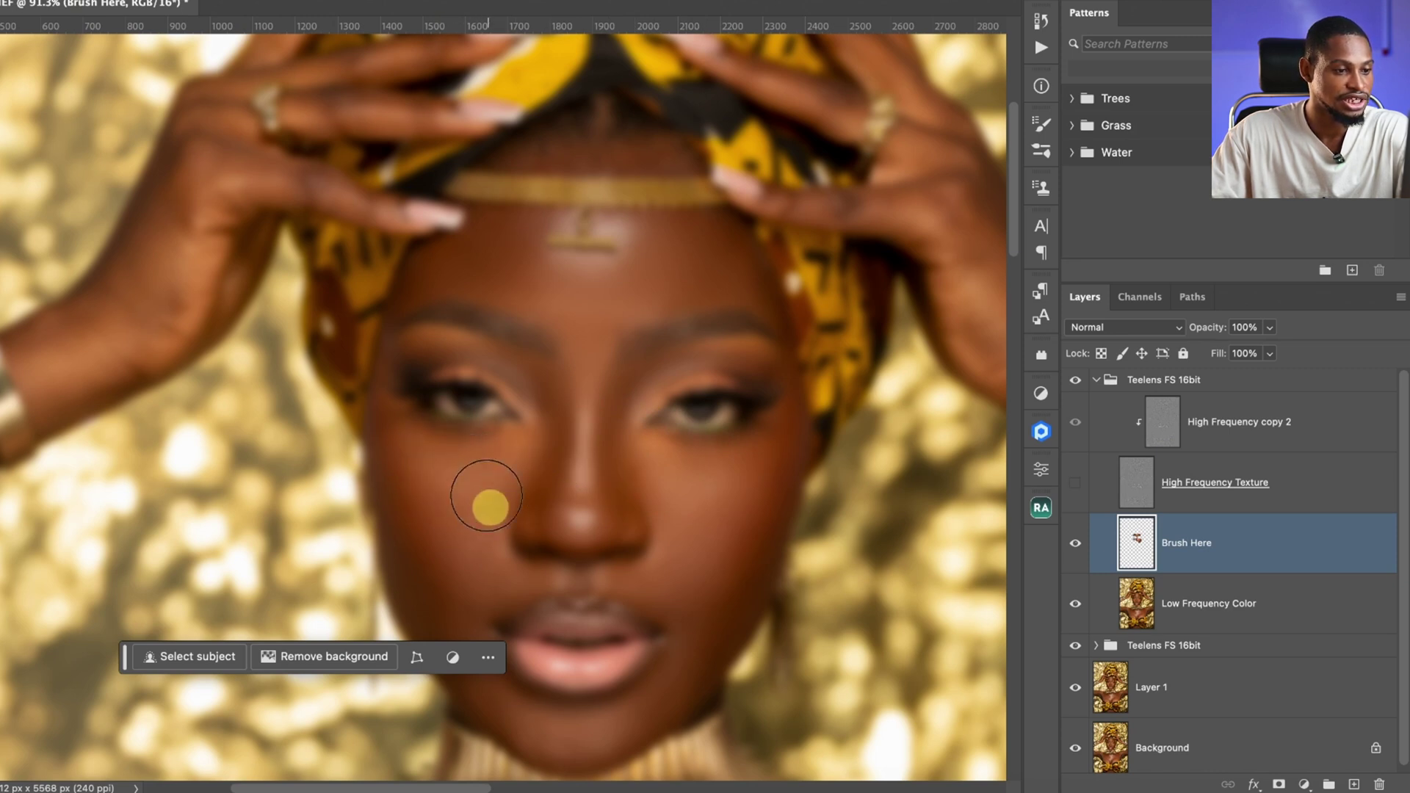
pyautogui.moveTo(392, 500)
pyautogui.mouseDown()
pyautogui.moveTo(425, 597)
pyautogui.moveTo(419, 464)
pyautogui.moveTo(425, 525)
pyautogui.mouseUp()
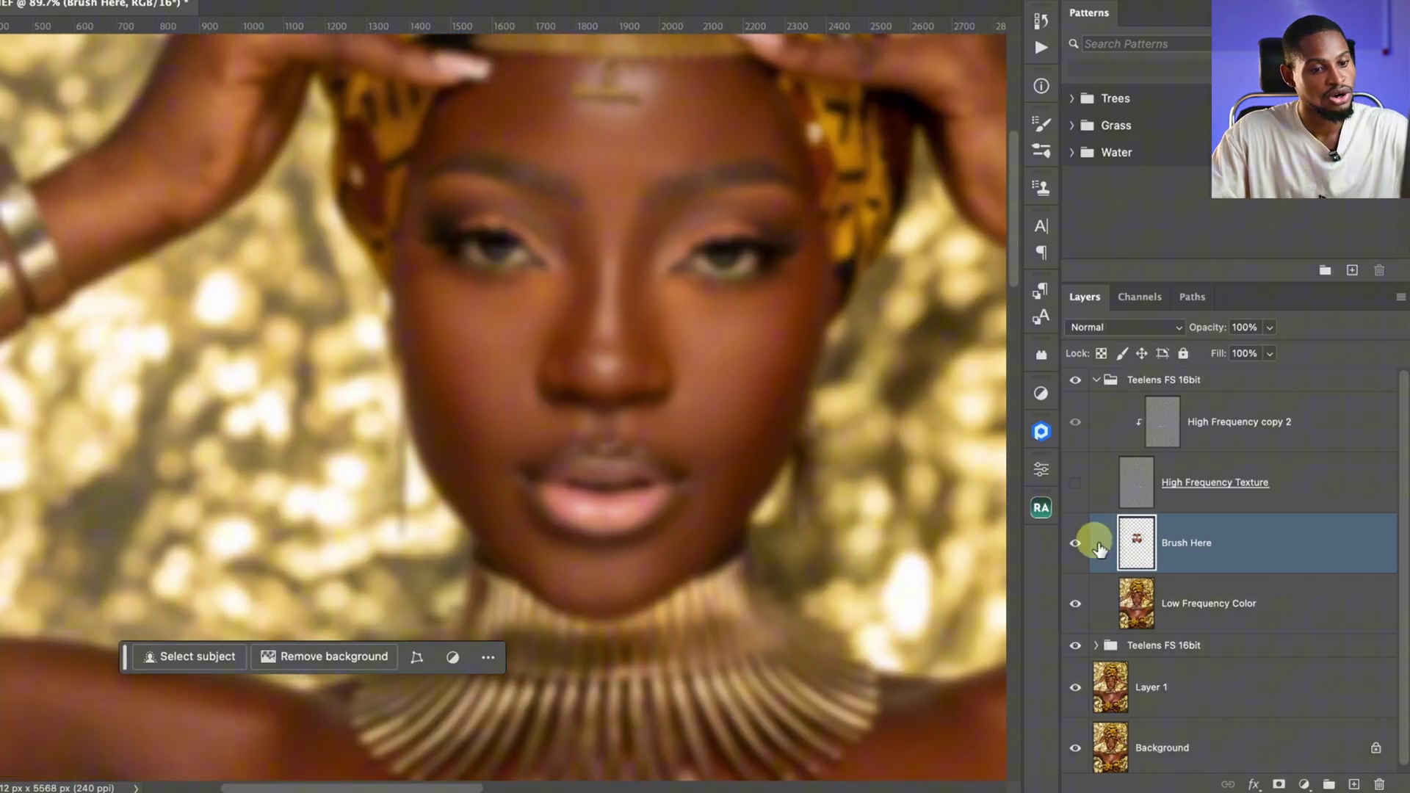
# - Toggle High Frequency Texture and Brush Here visibility to compare the skin retouch
pyautogui.click(1075, 482)
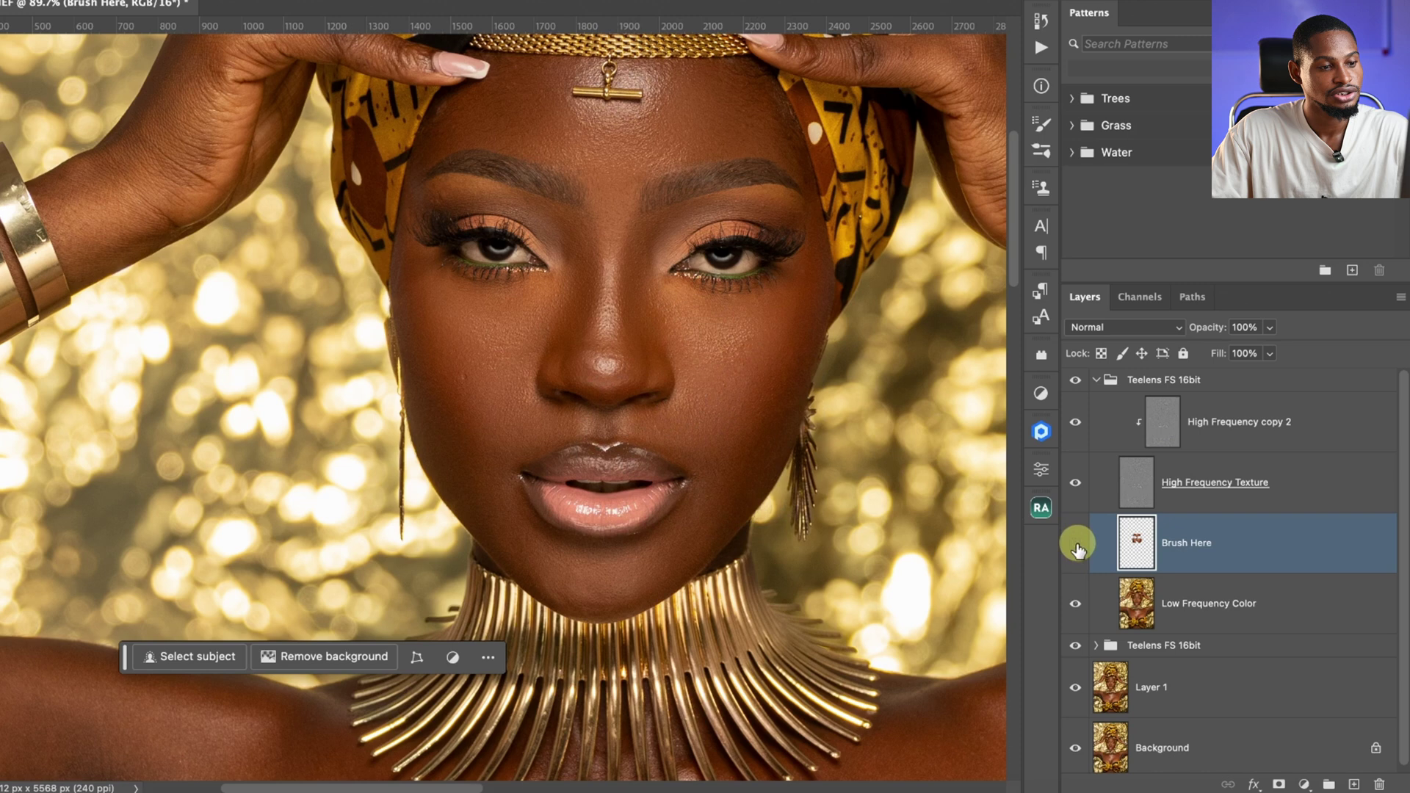
pyautogui.click(1075, 544)
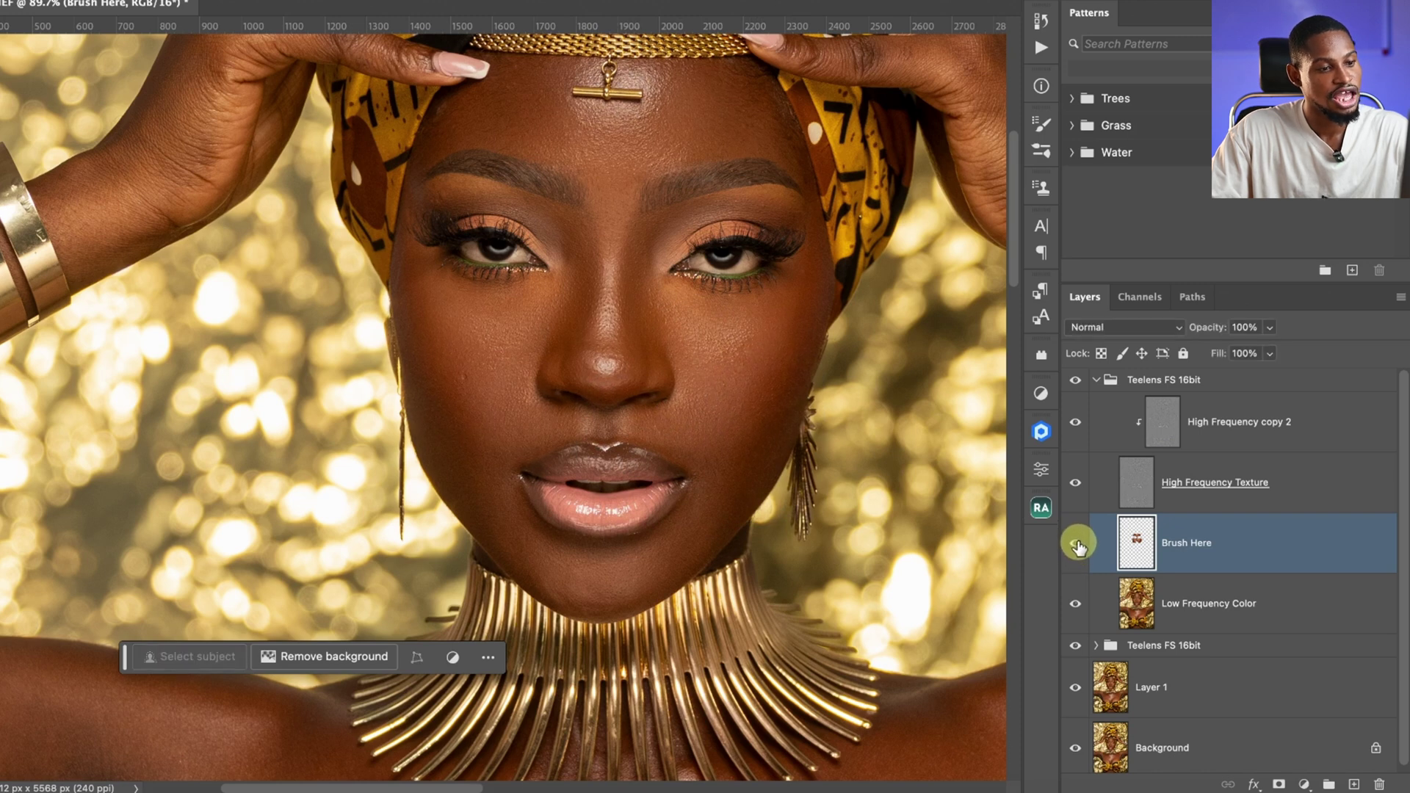
pyautogui.click(1074, 544)
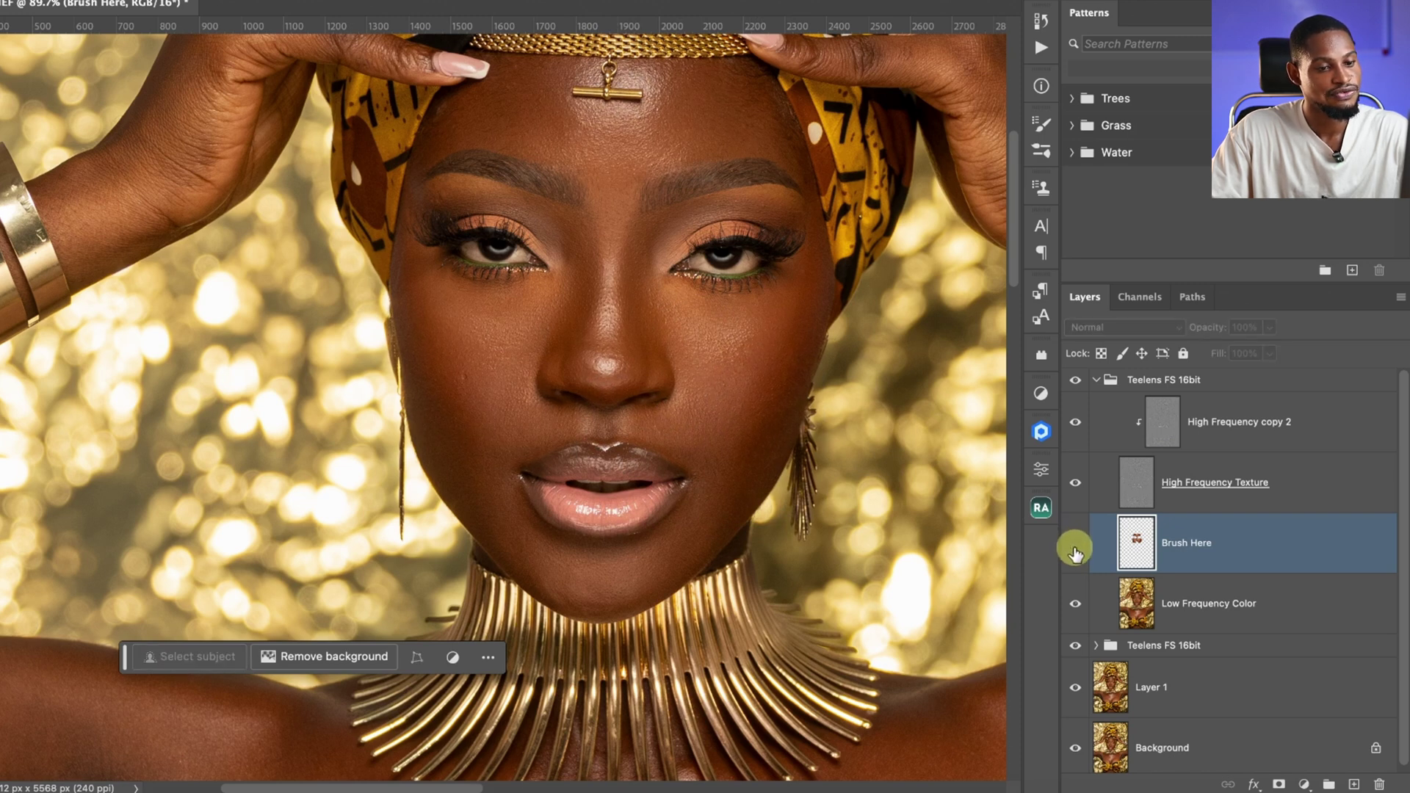
pyautogui.click(1074, 482)
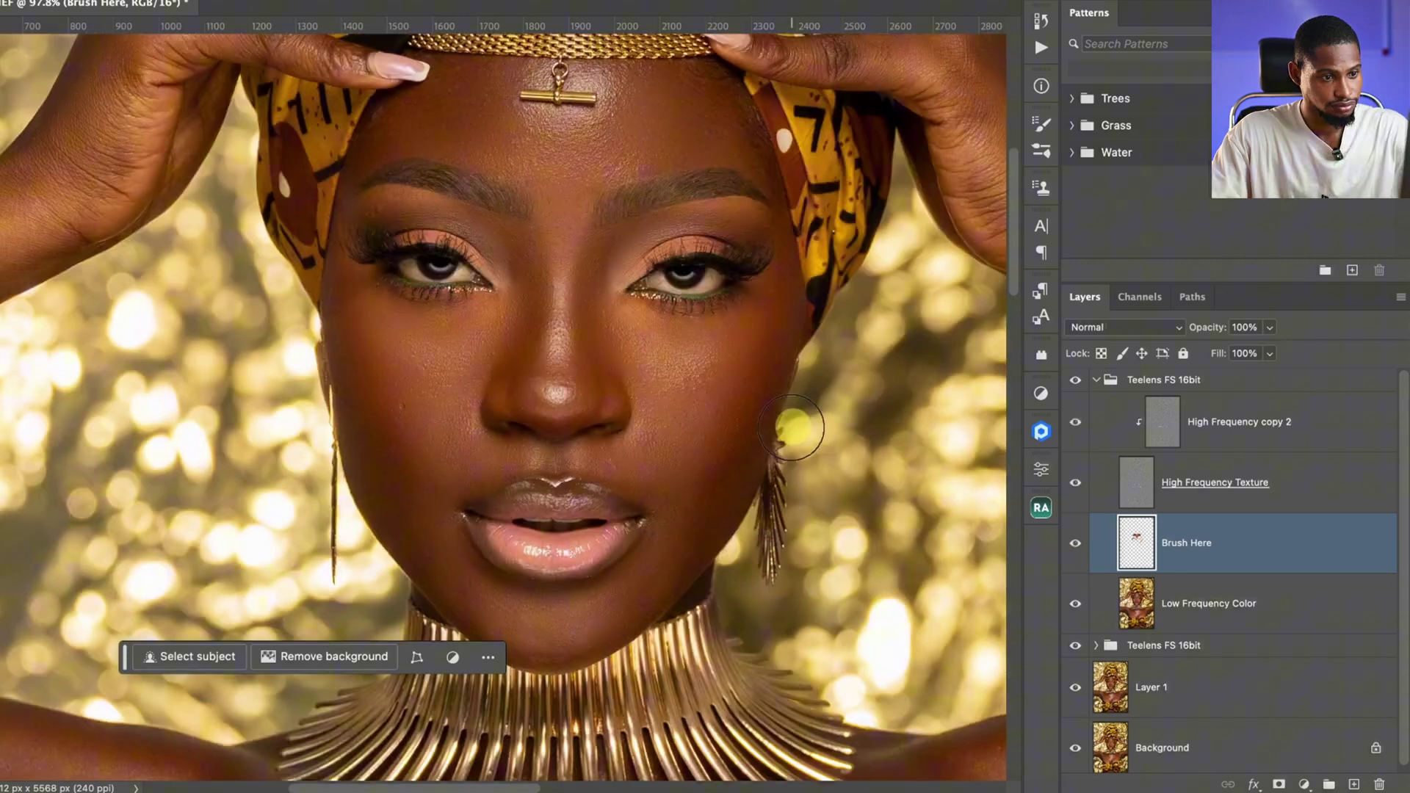
pyautogui.click(1074, 483)
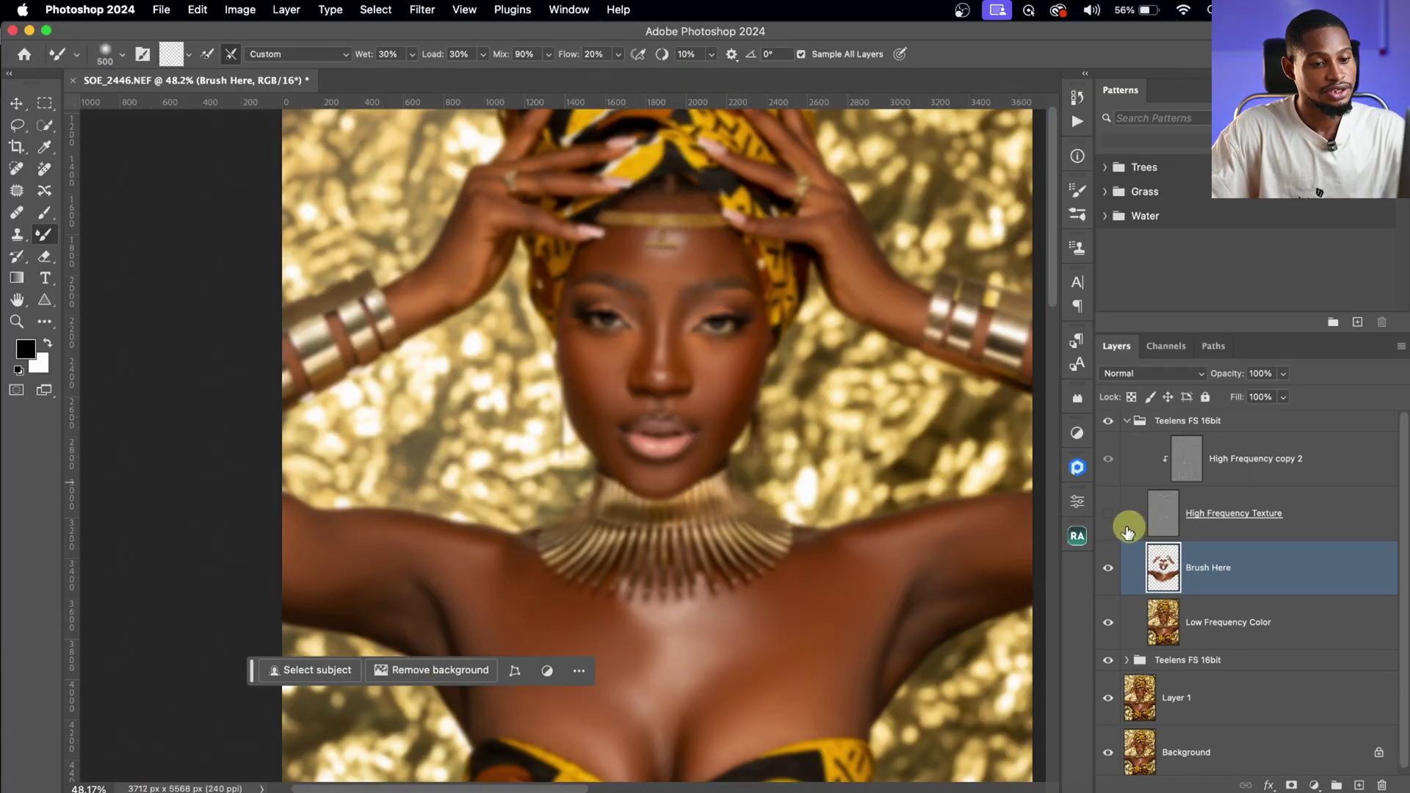
pyautogui.click(1108, 514)
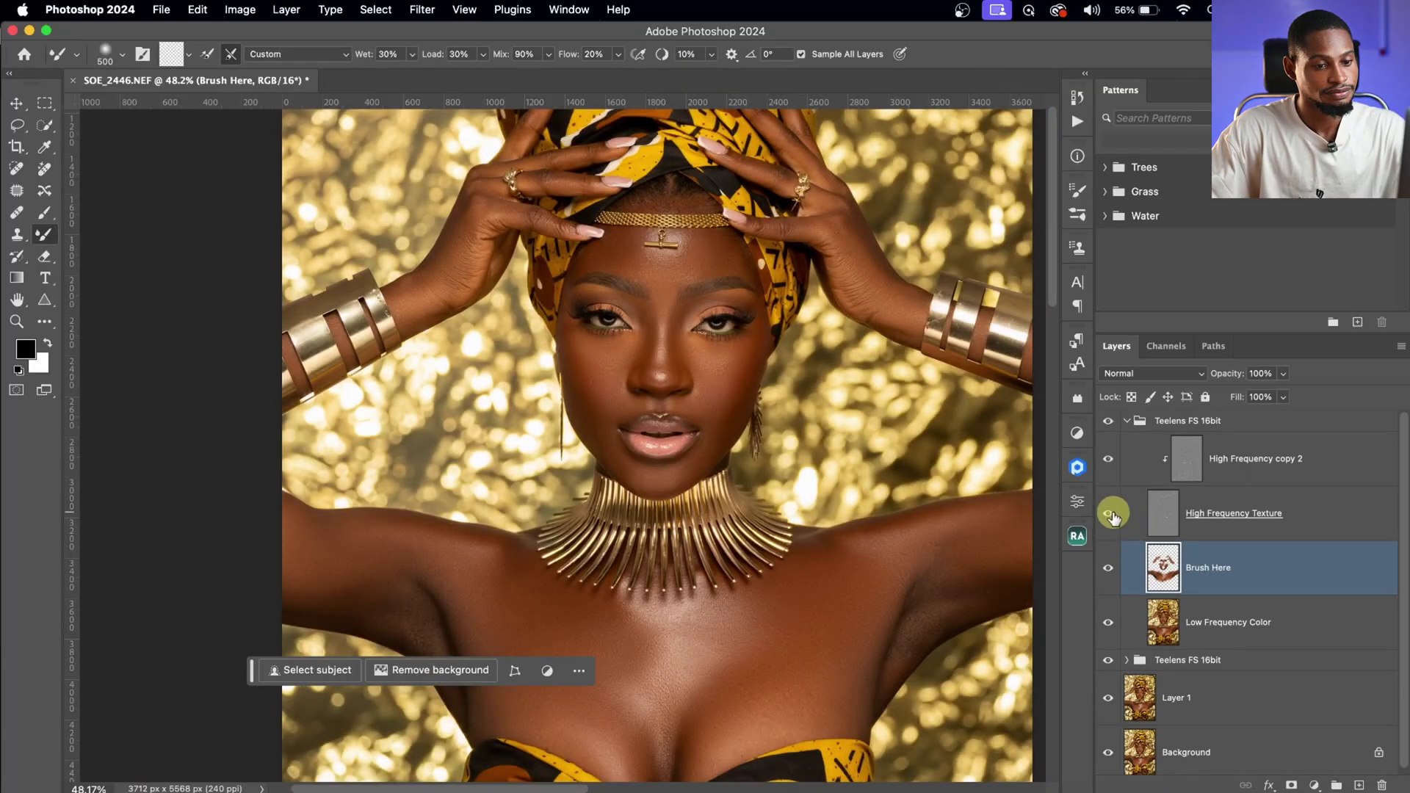
pyautogui.click(1108, 570)
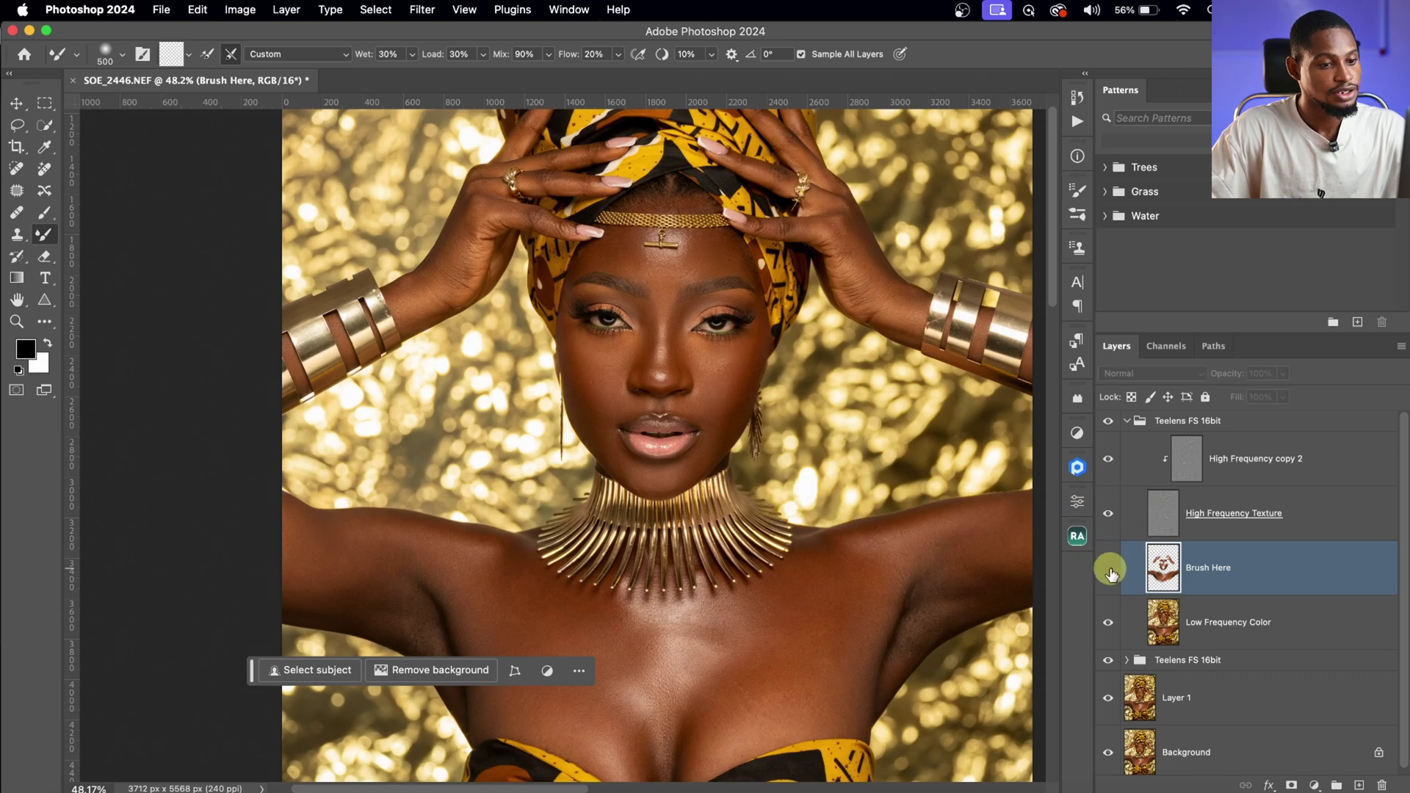
pyautogui.click(1109, 570)
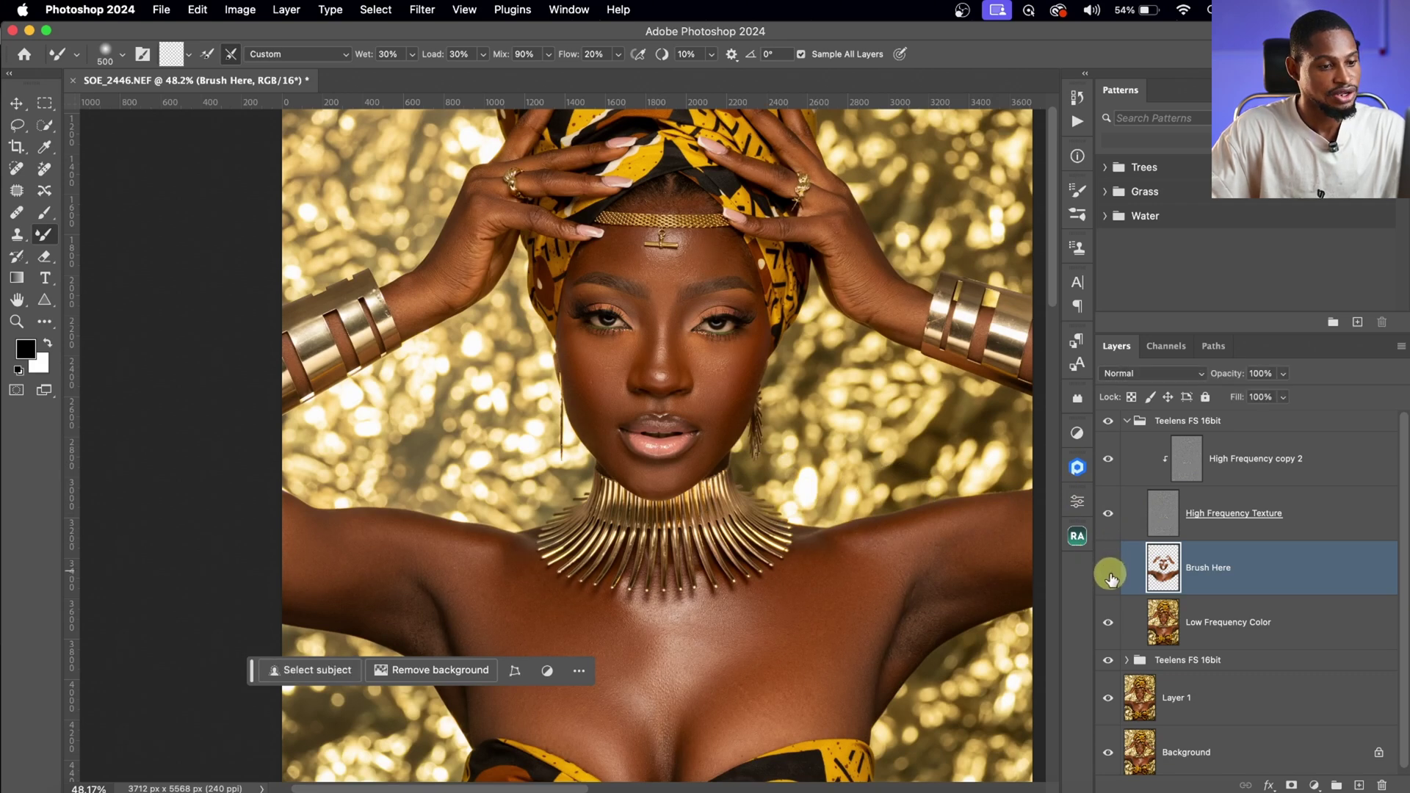
pyautogui.click(1108, 571)
pyautogui.click(1108, 577)
# - Zoom into the chest and pan to the face, toggling Brush Here to check the retouch
pyautogui.press('z')
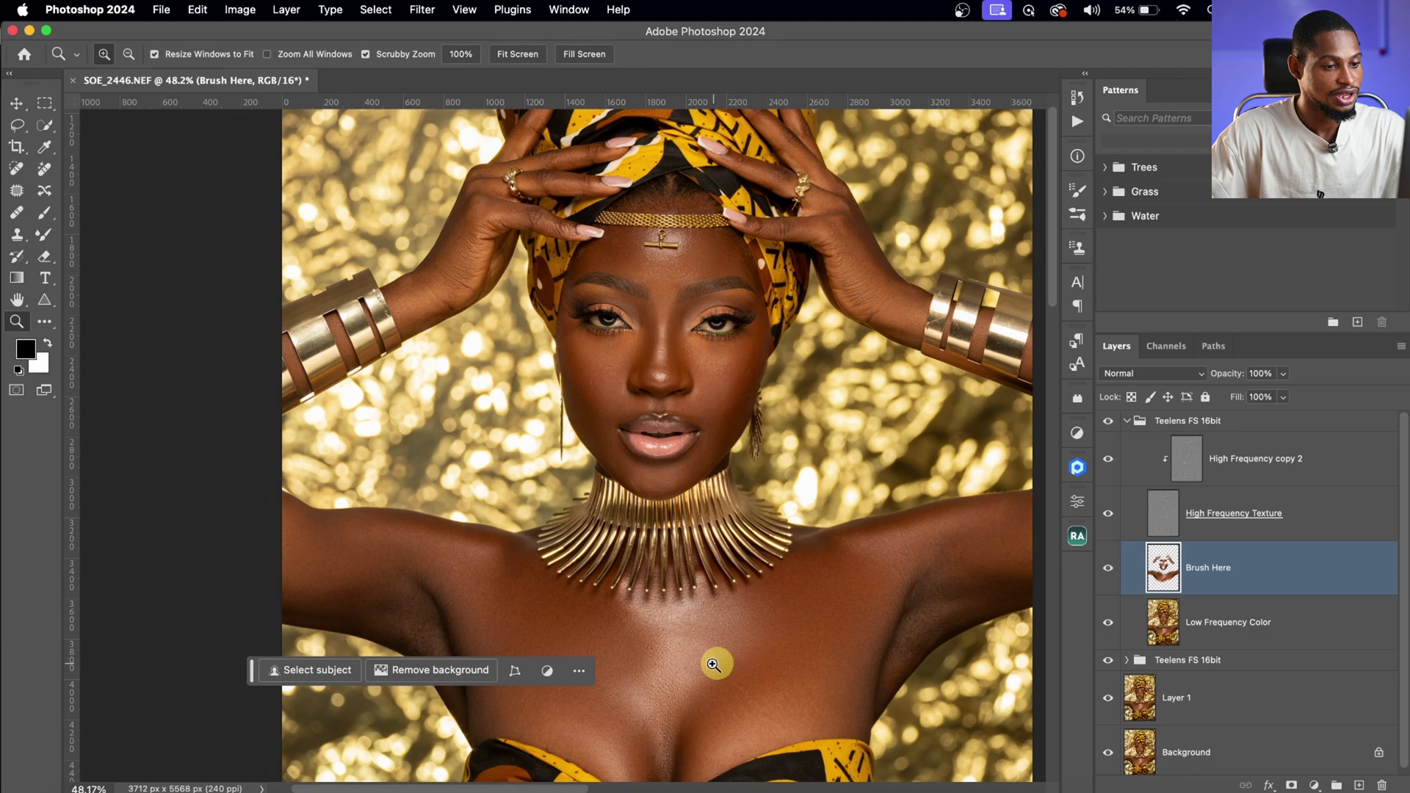
pyautogui.moveTo(717, 661); pyautogui.dragTo(751, 640)
pyautogui.press('b')
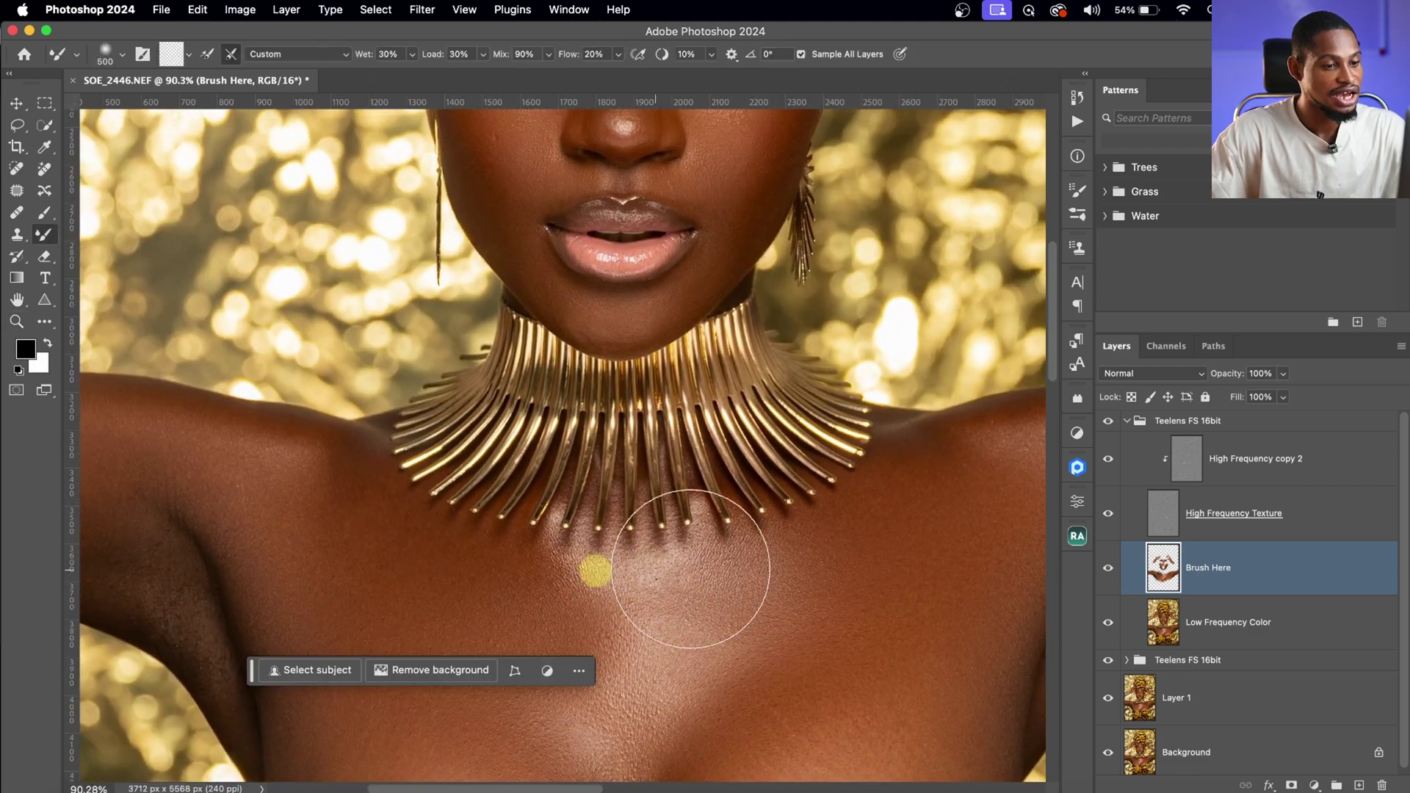
pyautogui.click(1109, 577)
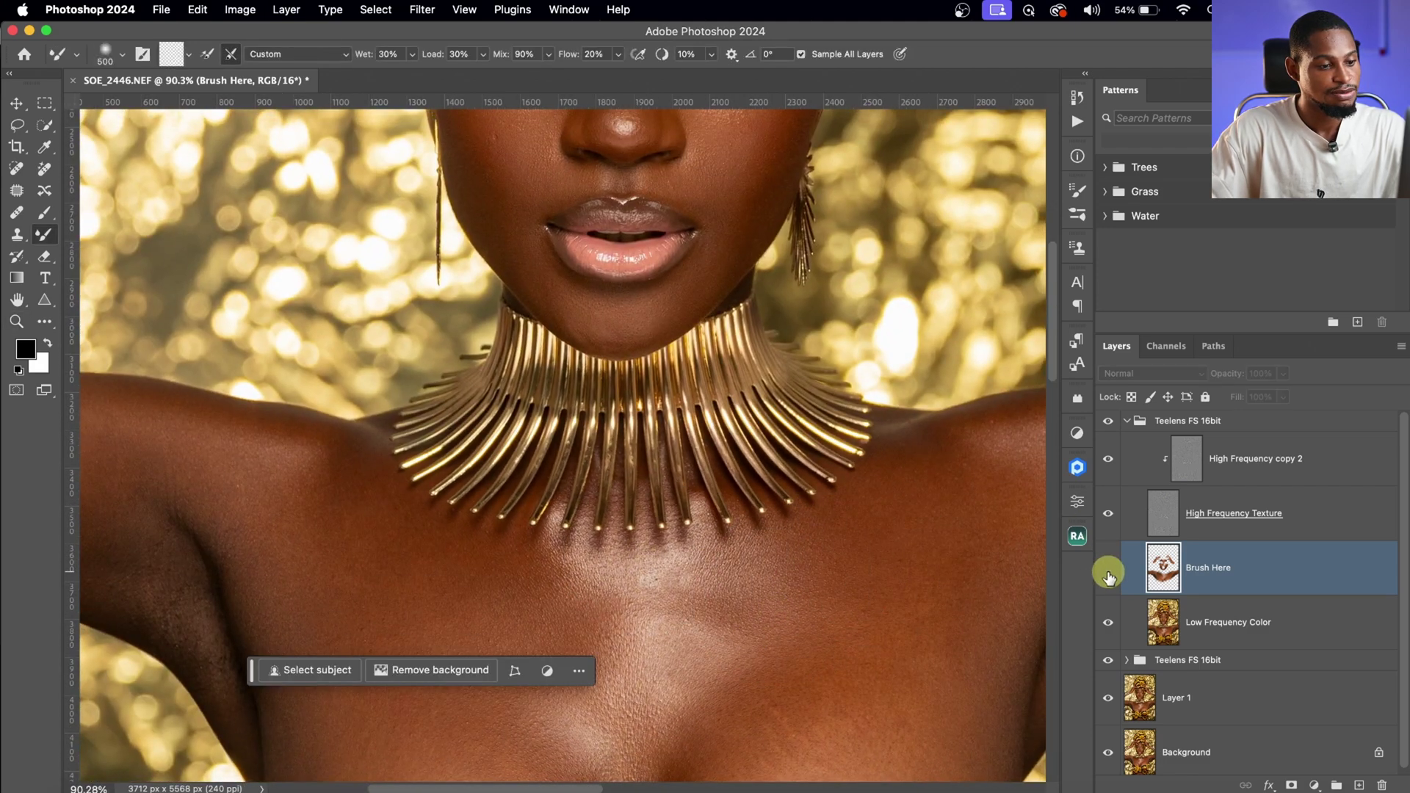
pyautogui.click(1108, 577)
pyautogui.moveTo(645, 276); pyautogui.dragTo(624, 592)
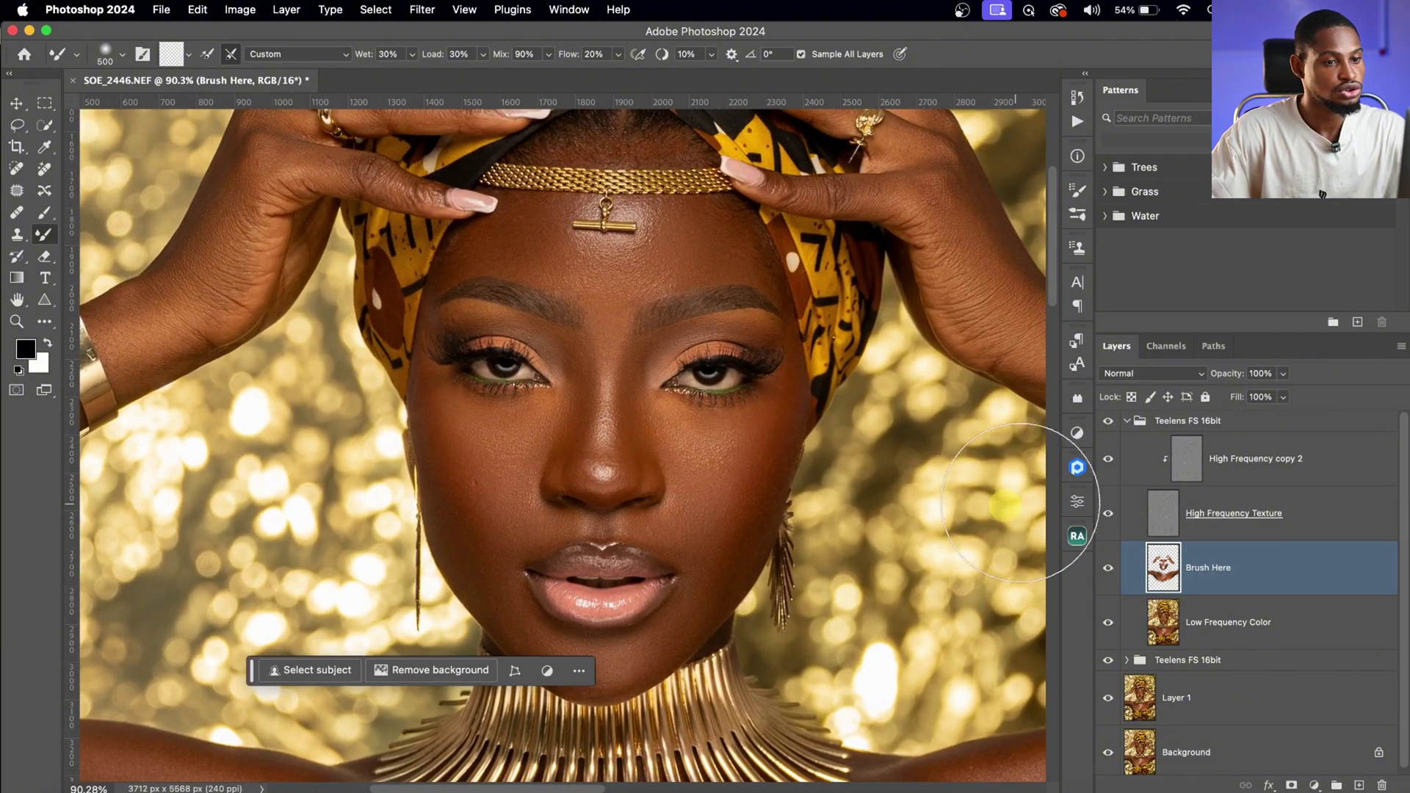
pyautogui.click(1110, 575)
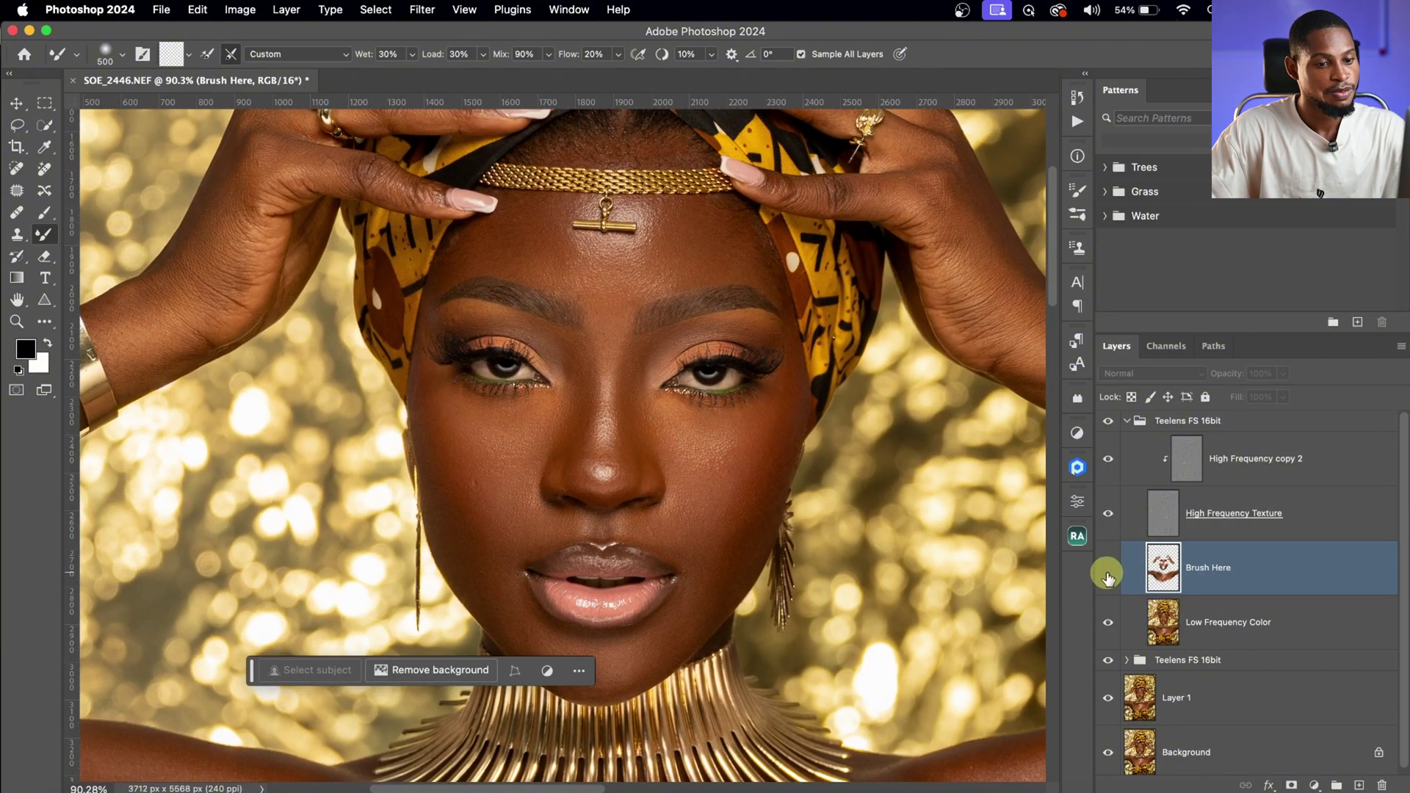
# - Collapse the Teelens FS 16bit group and zoom out to view the whole portrait
pyautogui.press('z')
pyautogui.moveTo(755, 478); pyautogui.dragTo(701, 468)
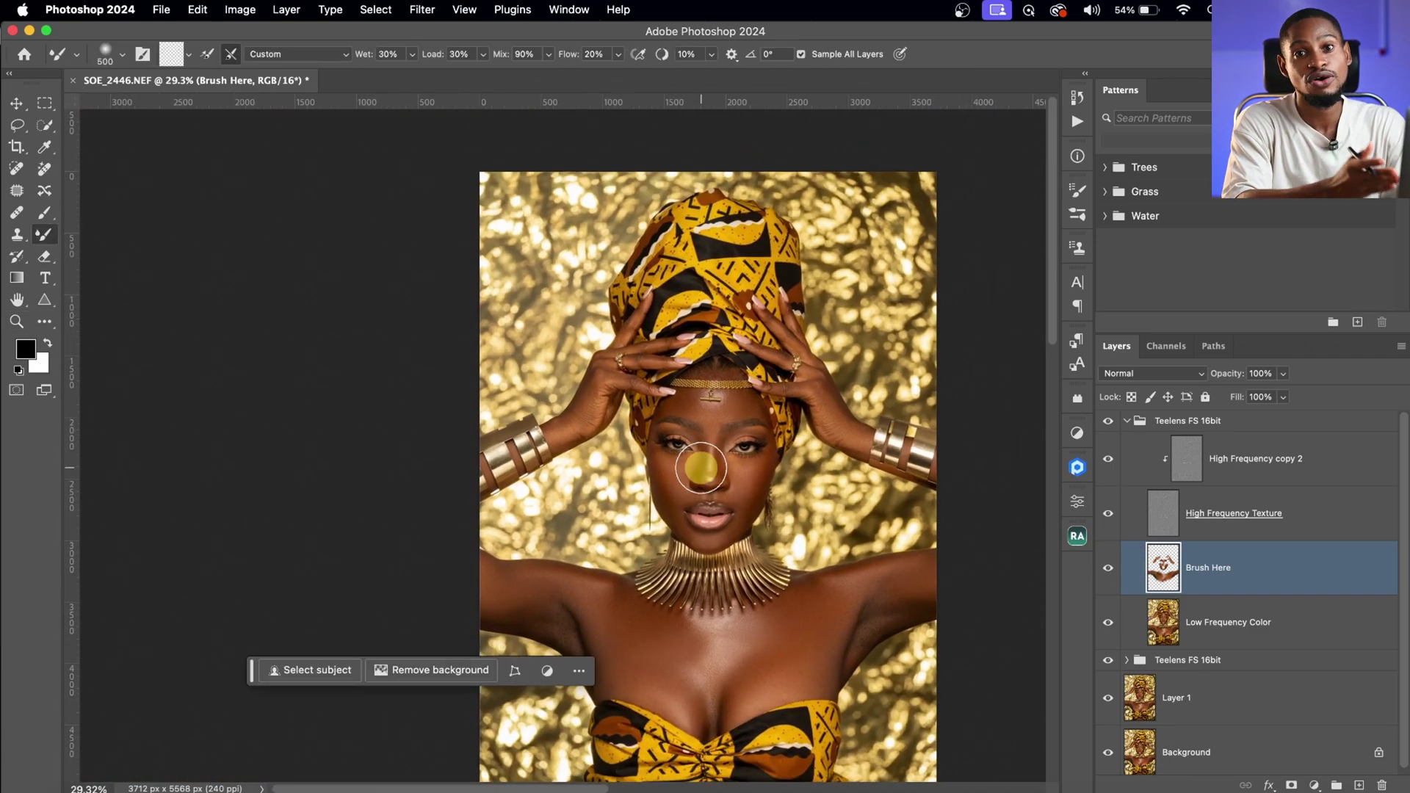
pyautogui.press('z')
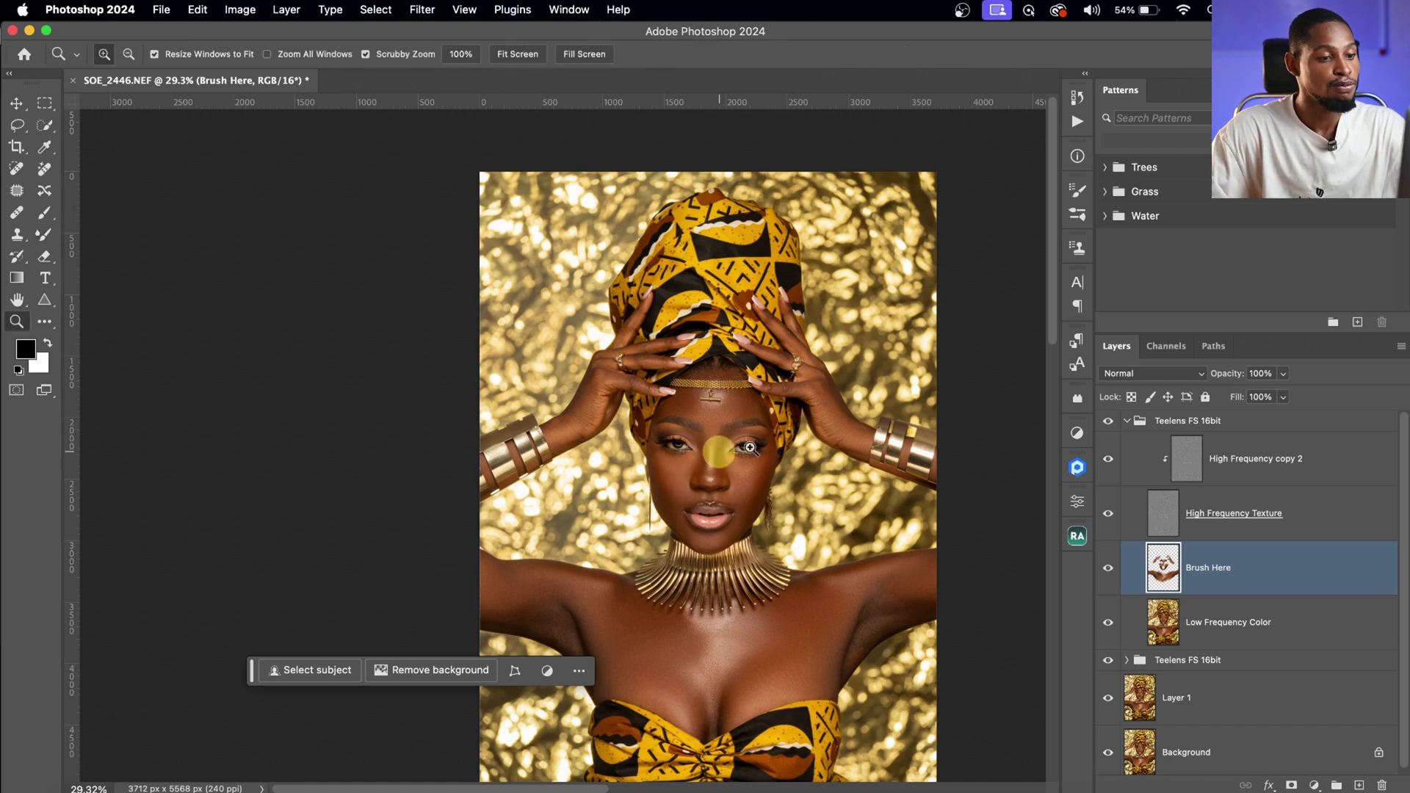
pyautogui.click(1127, 420)
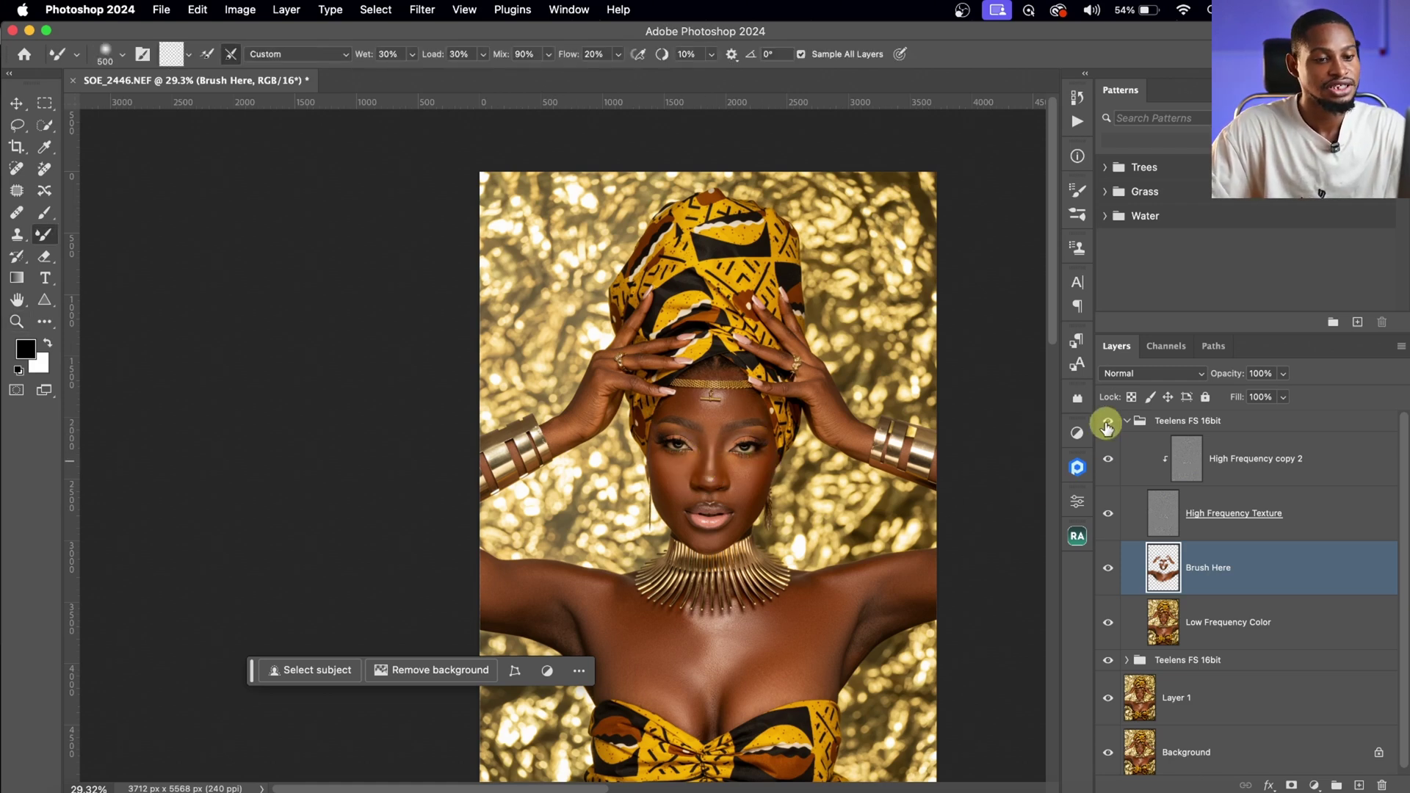
pyautogui.press('z')
pyautogui.click(757, 463)
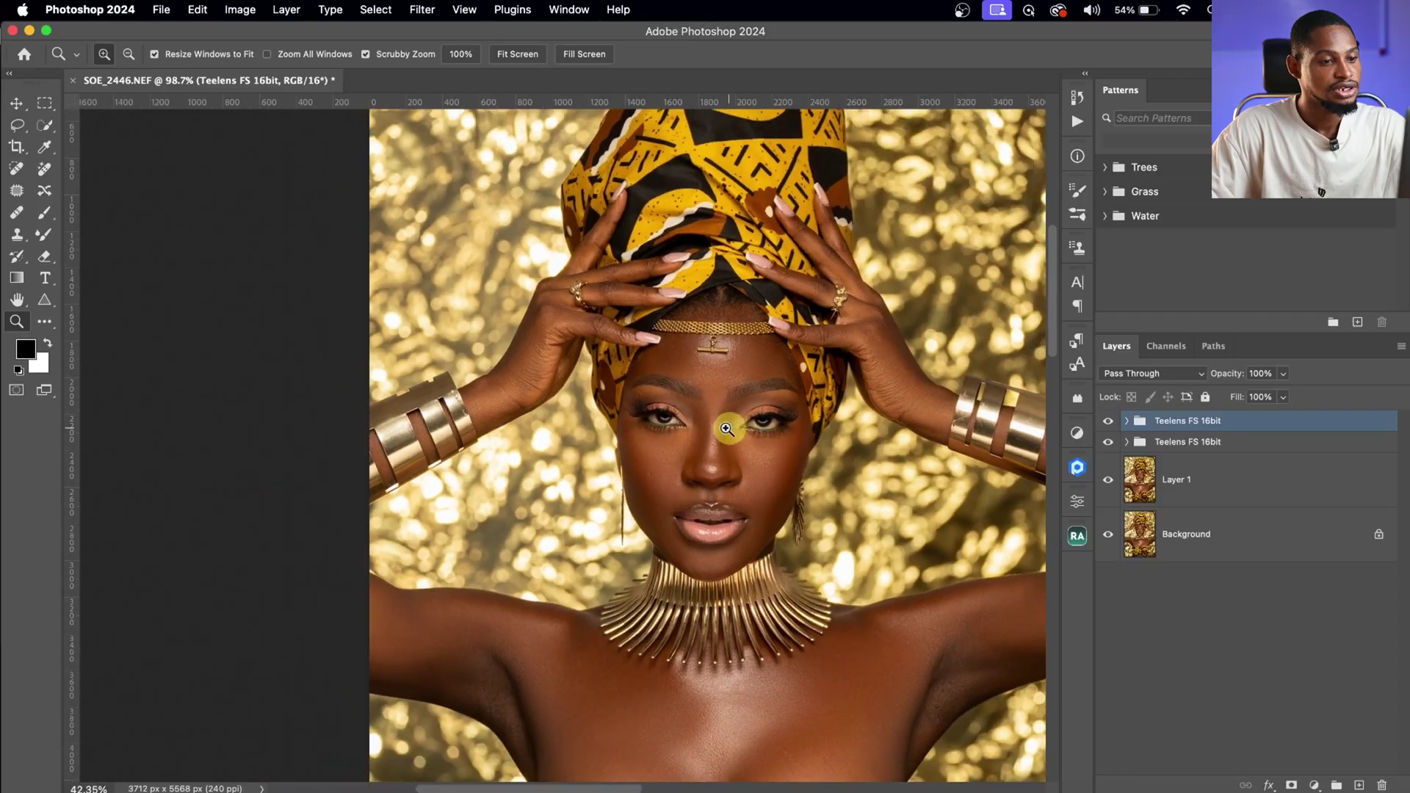
pyautogui.moveTo(727, 429)
pyautogui.mouseDown()
pyautogui.moveTo(649, 424)
pyautogui.moveTo(698, 419)
pyautogui.mouseUp()
# - Run the Eyes & Teeth Whitening action from the Actions list
pyautogui.click(1077, 122)
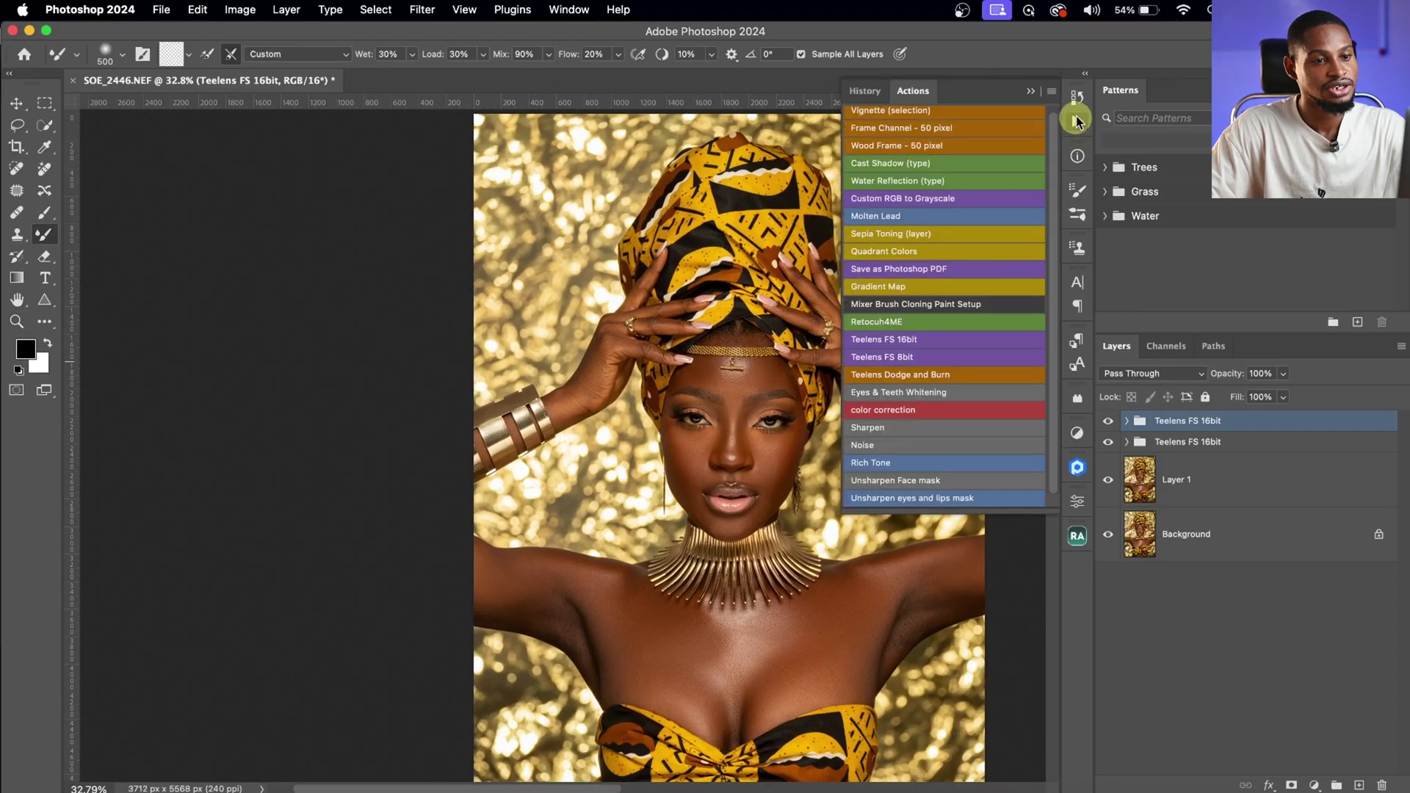
pyautogui.click(897, 396)
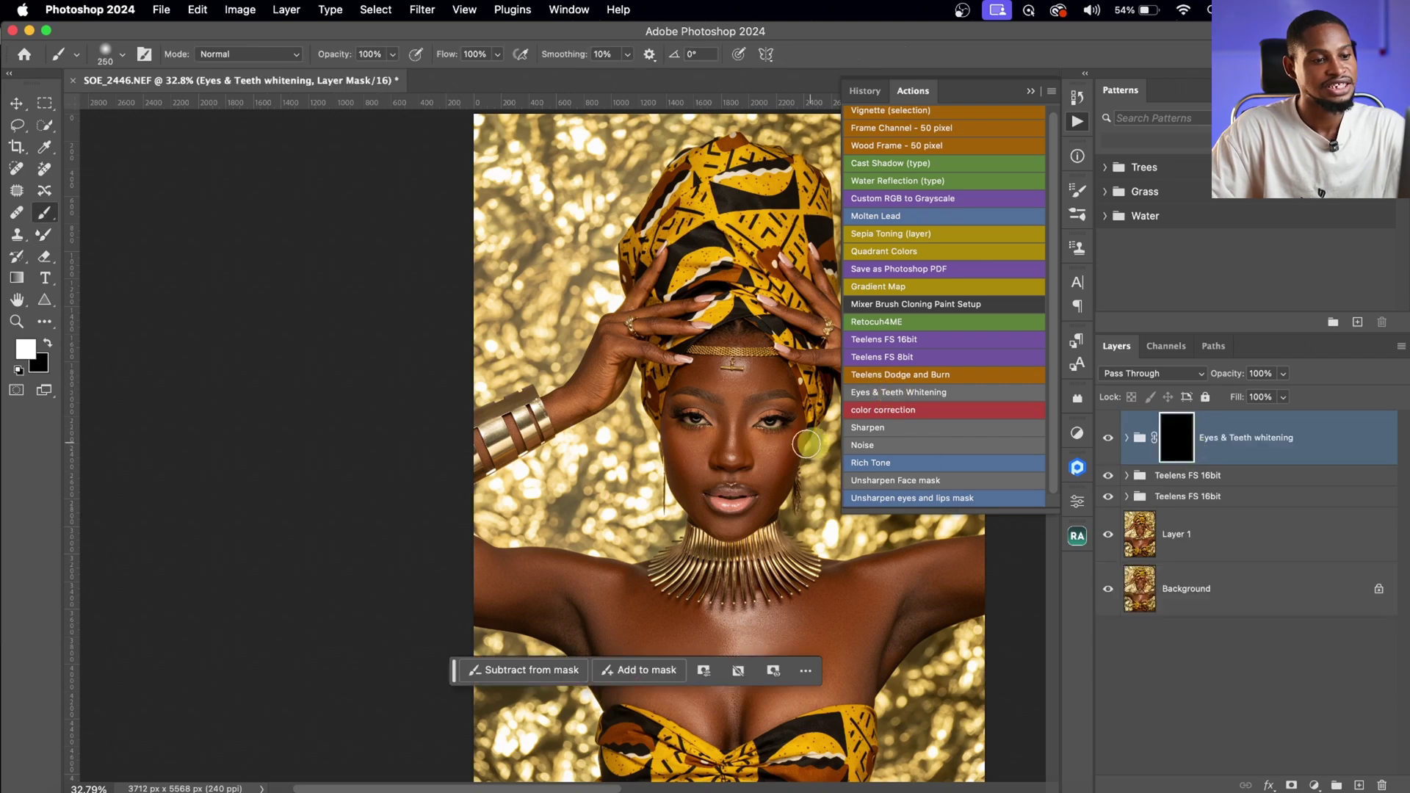
pyautogui.click(1030, 91)
# - Paint white on the whitening mask over the whites of both eyes
pyautogui.moveTo(784, 482)
pyautogui.mouseDown()
pyautogui.moveTo(815, 419)
pyautogui.moveTo(888, 422)
pyautogui.mouseUp()
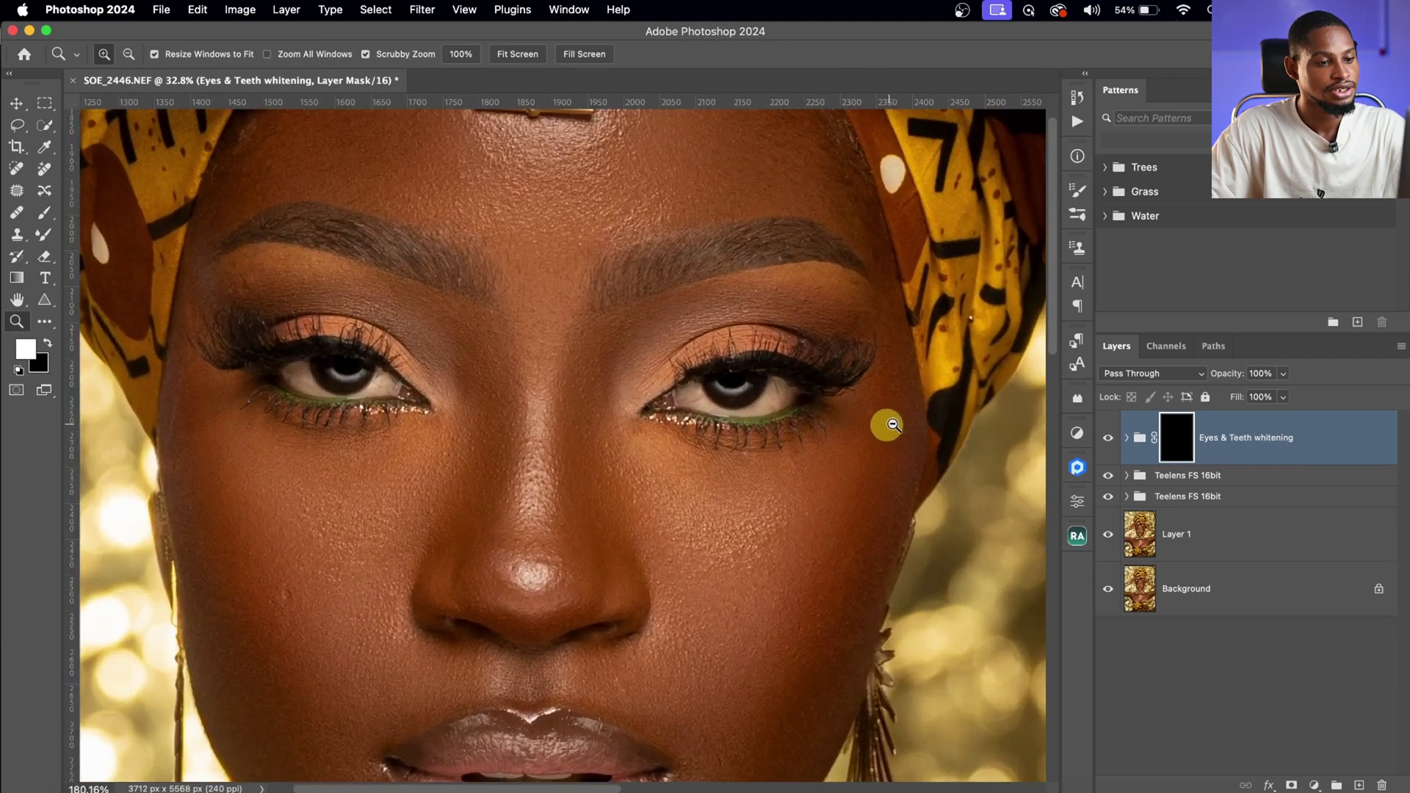
pyautogui.press('b')
pyautogui.press('[')
pyautogui.press('[')
pyautogui.press('[')
pyautogui.press('[')
pyautogui.press('[')
pyautogui.press('[')
pyautogui.press('[')
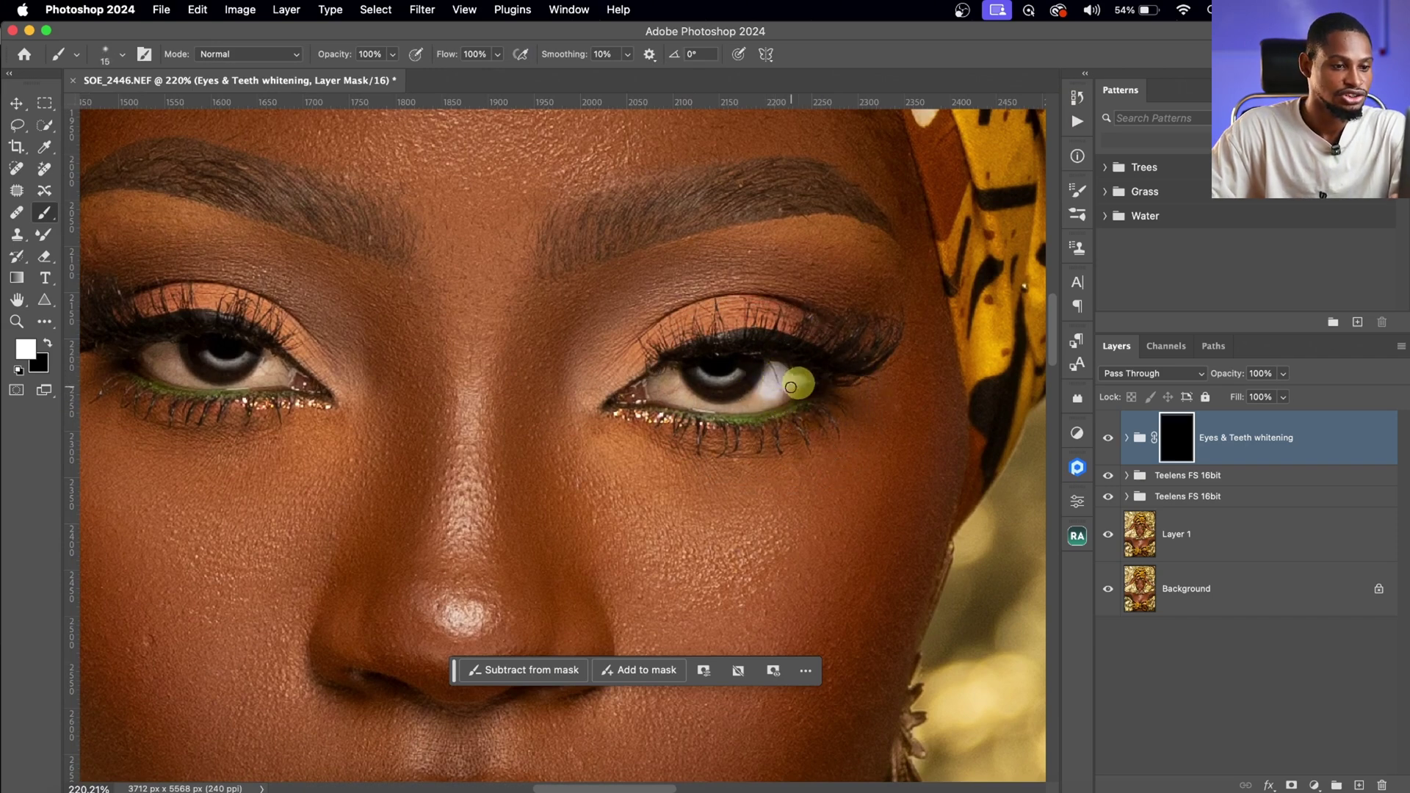
pyautogui.moveTo(774, 374); pyautogui.dragTo(796, 400)
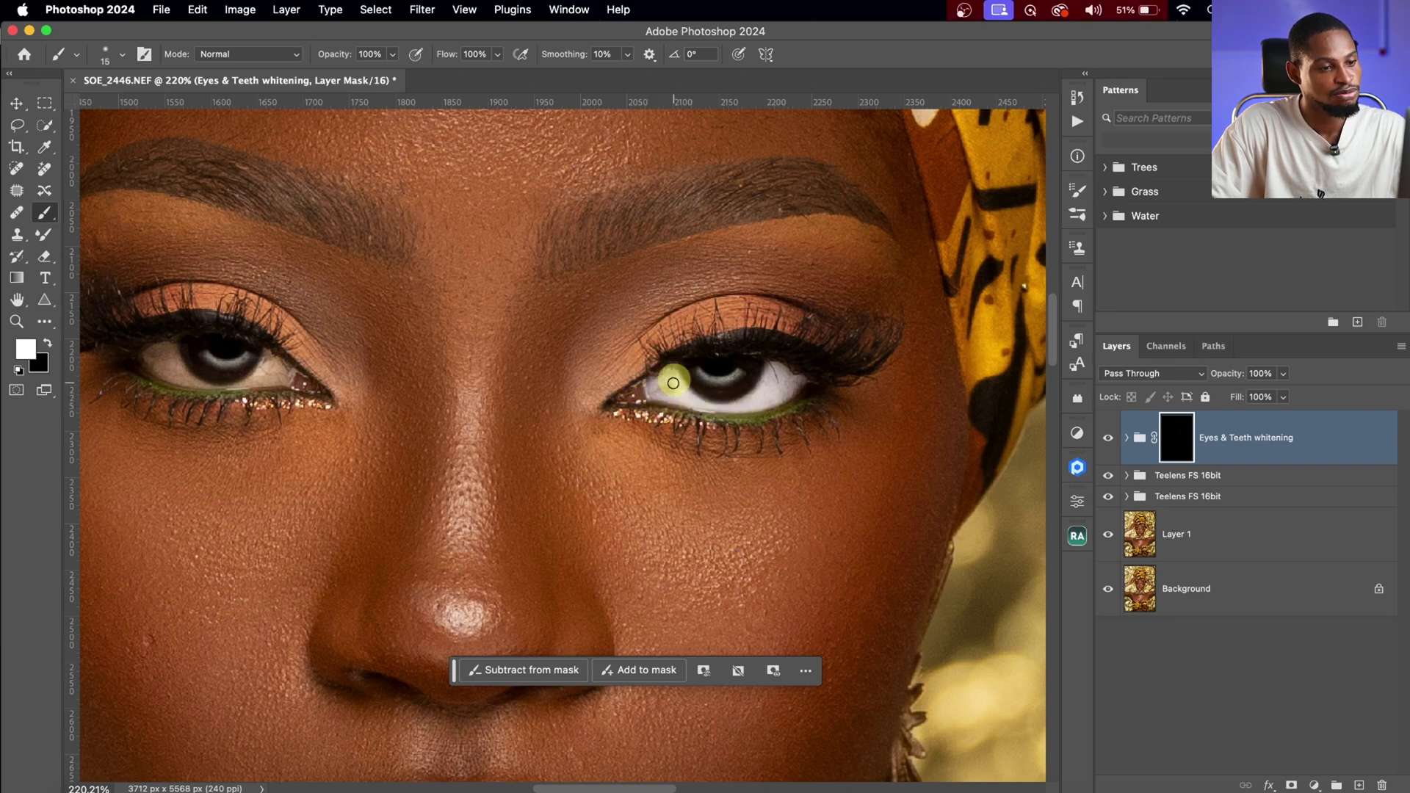
pyautogui.moveTo(313, 387); pyautogui.dragTo(482, 383)
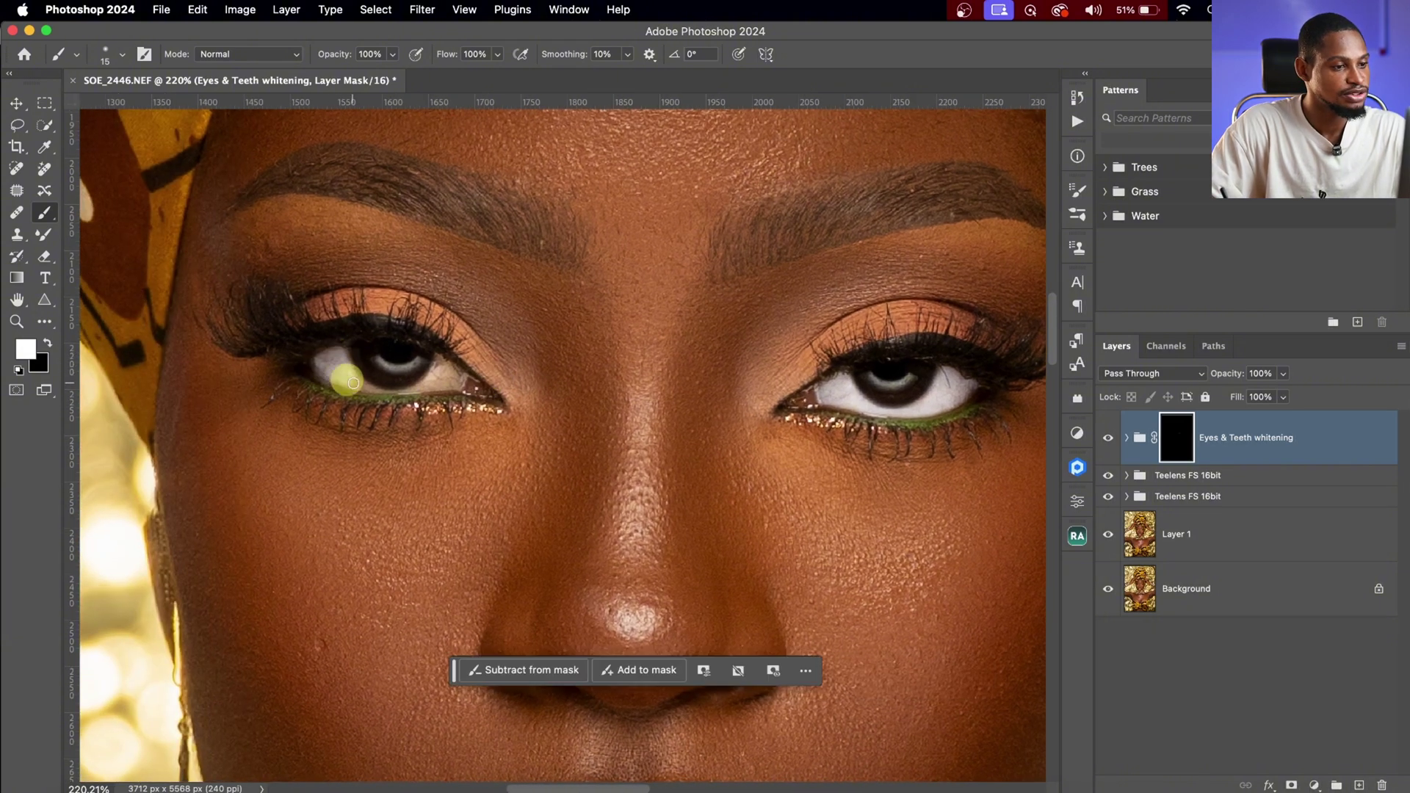
pyautogui.moveTo(367, 387); pyautogui.dragTo(440, 376)
# - Zoom in on the mouth and resize the brush for whitening the teeth
pyautogui.moveTo(633, 354); pyautogui.dragTo(586, 368)
pyautogui.moveTo(616, 580)
pyautogui.mouseDown()
pyautogui.moveTo(715, 559)
pyautogui.moveTo(693, 547)
pyautogui.moveTo(740, 512)
pyautogui.moveTo(707, 555)
pyautogui.moveTo(676, 558)
pyautogui.moveTo(700, 539)
pyautogui.moveTo(833, 553)
pyautogui.moveTo(697, 537)
pyautogui.moveTo(715, 550)
pyautogui.moveTo(644, 550)
pyautogui.moveTo(737, 564)
pyautogui.moveTo(871, 549)
pyautogui.moveTo(791, 537)
pyautogui.moveTo(814, 515)
pyautogui.moveTo(720, 530)
pyautogui.mouseUp()
pyautogui.press('[')
pyautogui.press('[')
pyautogui.press(']')
pyautogui.press(']')
pyautogui.press(']')
pyautogui.press(']')
pyautogui.press(']')
pyautogui.press('b')
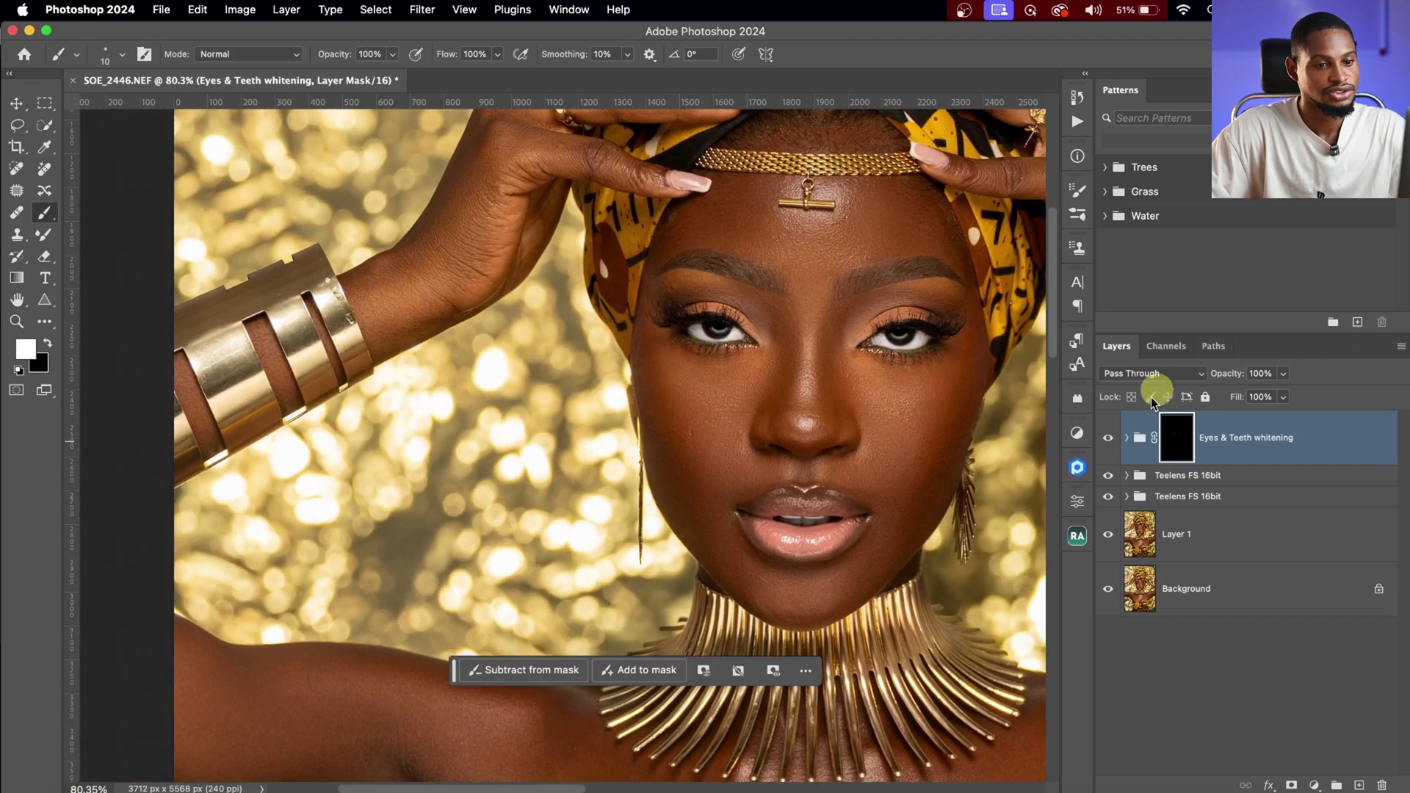
# - Make the Eyes & Teeth whitening group visible and lower its opacity to 39%
pyautogui.click(1108, 439)
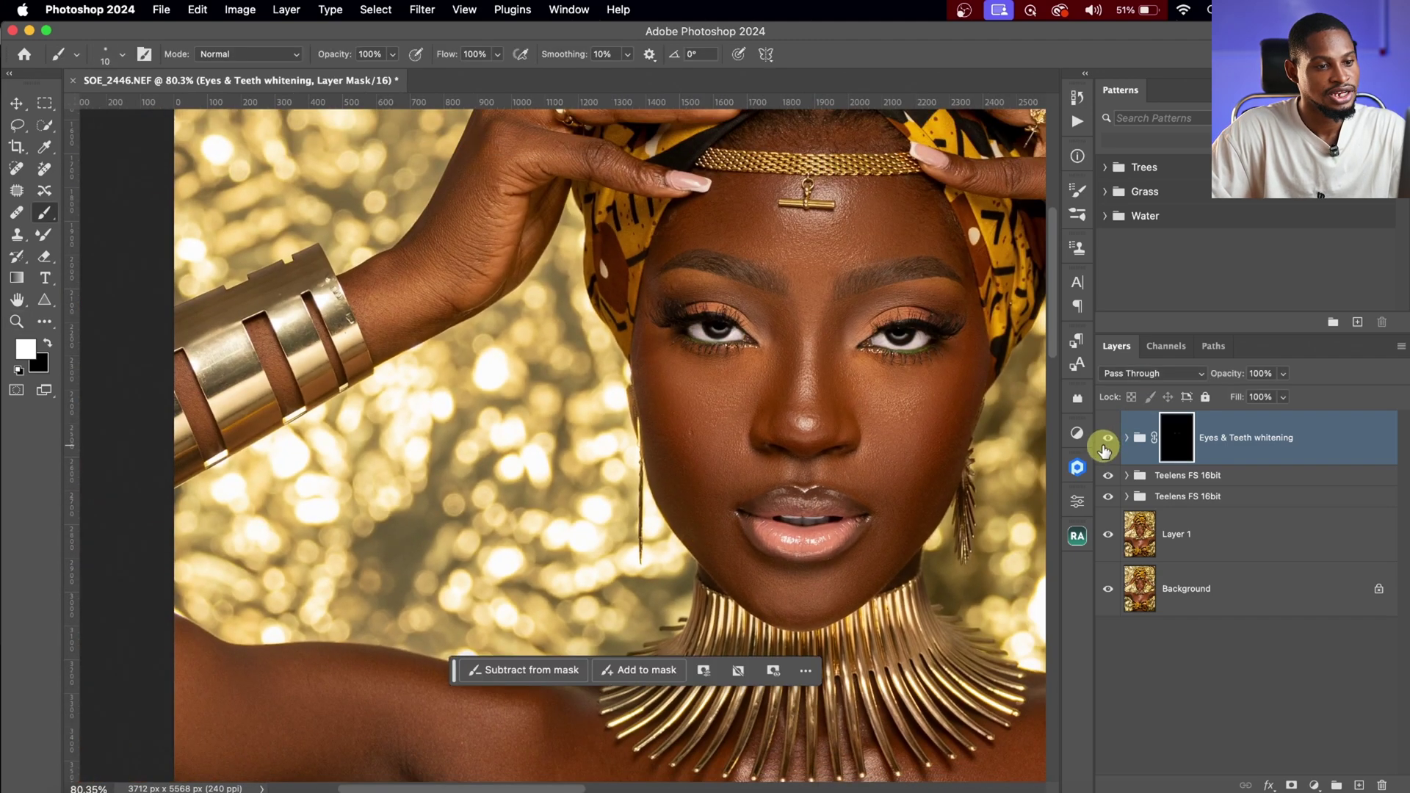
pyautogui.click(1282, 373)
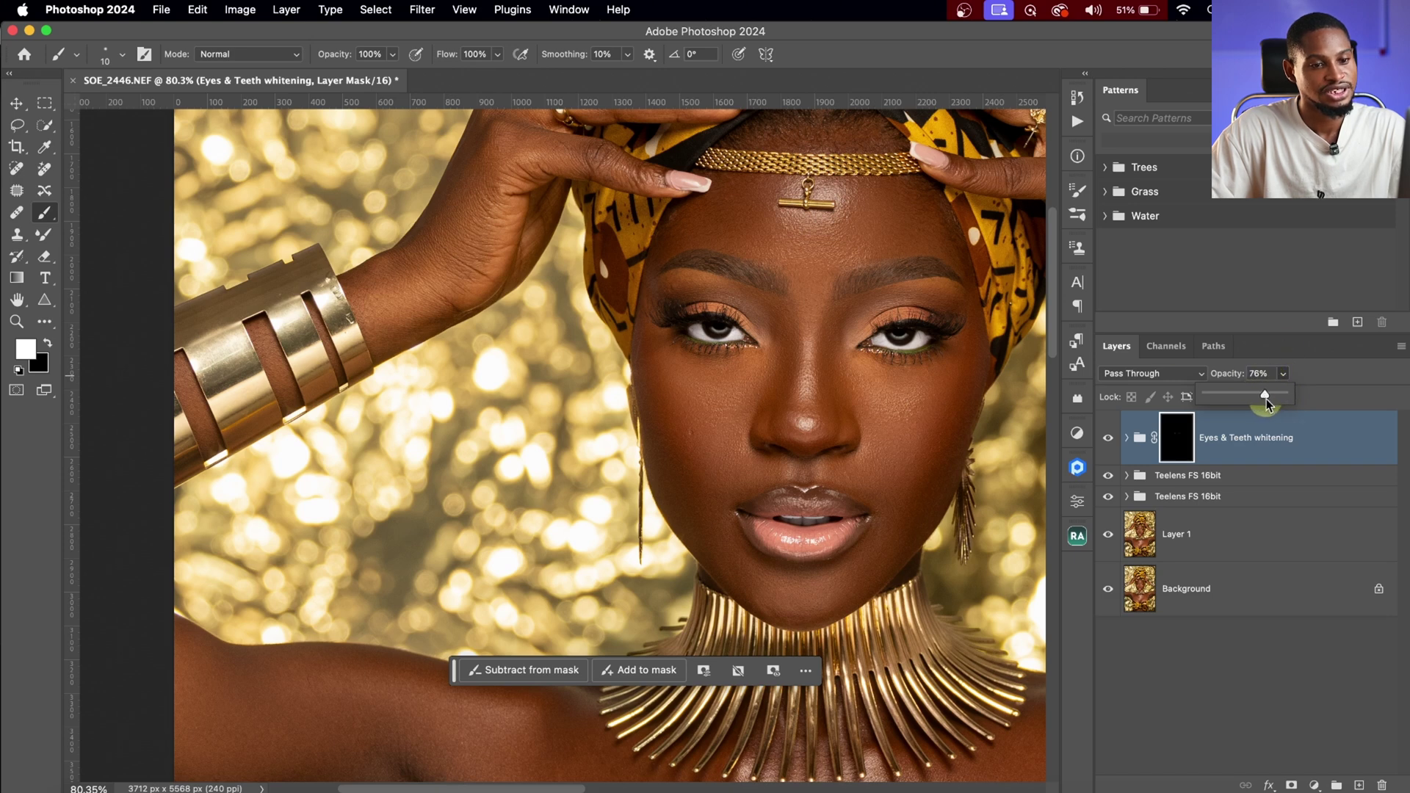
pyautogui.moveTo(1255, 402); pyautogui.dragTo(1250, 408)
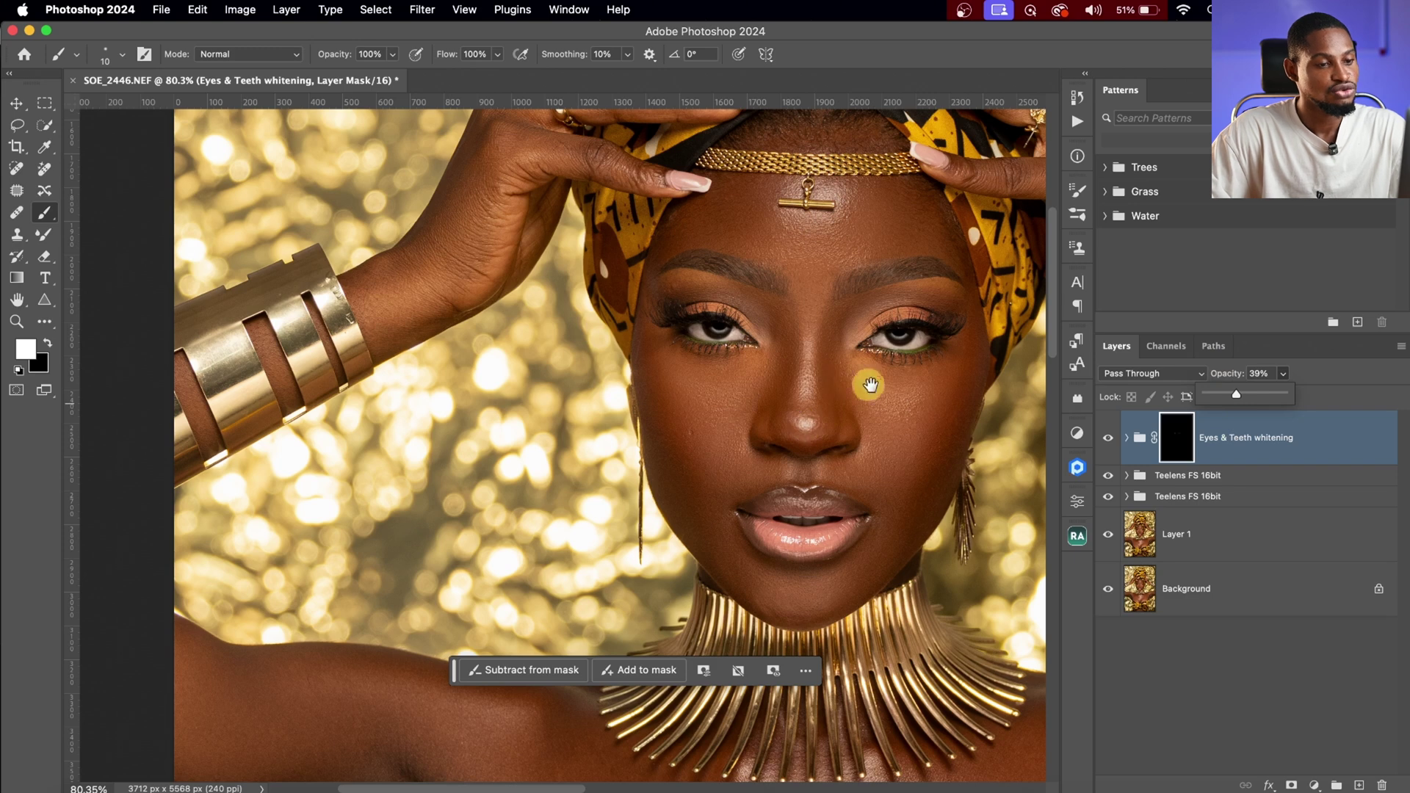
pyautogui.hscroll(5, 869, 384)
pyautogui.scroll(1, 869, 384)
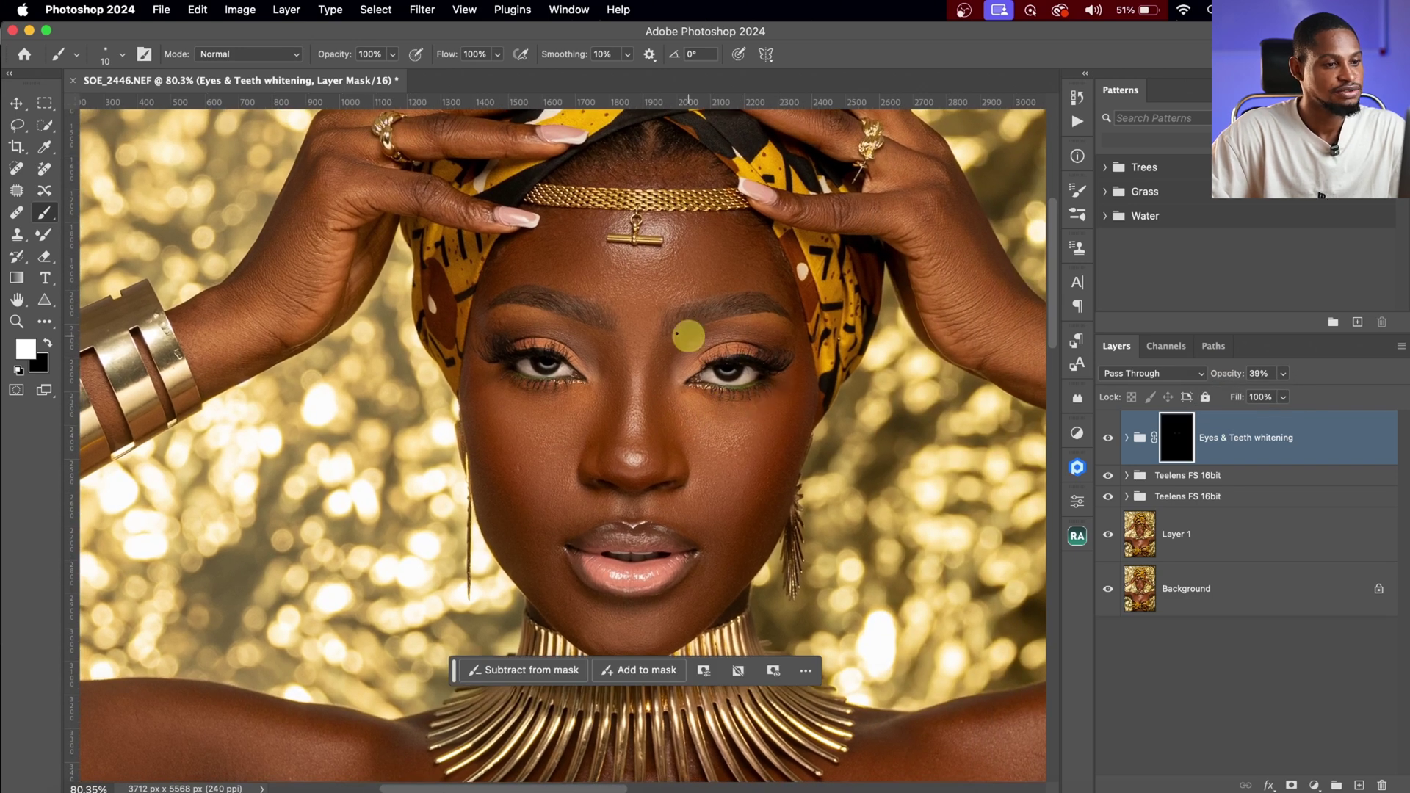
# - Add a Curves adjustment bent upward to brighten, then invert its mask to black with Cmd+I
pyautogui.click(1077, 434)
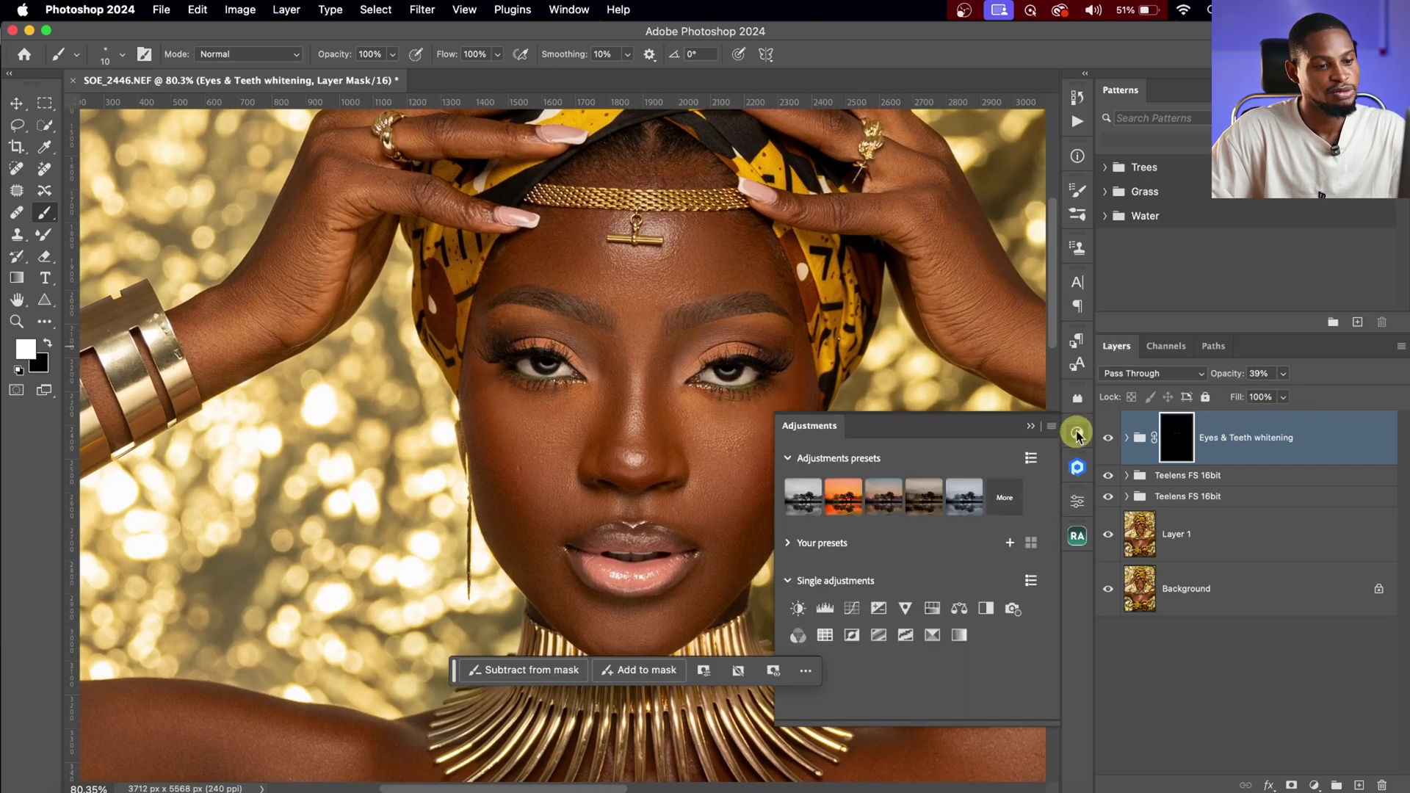
pyautogui.click(1032, 427)
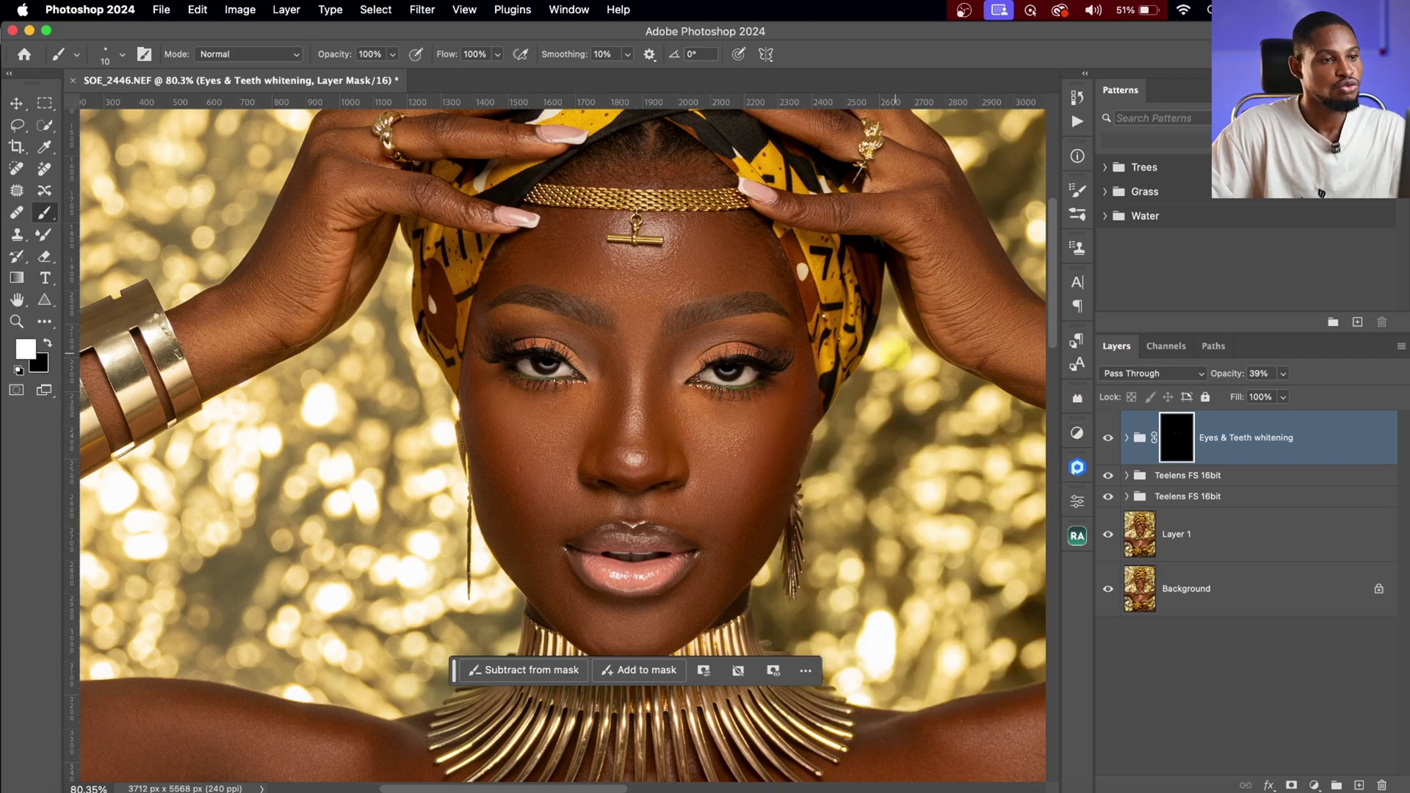
pyautogui.click(569, 9)
pyautogui.click(595, 143)
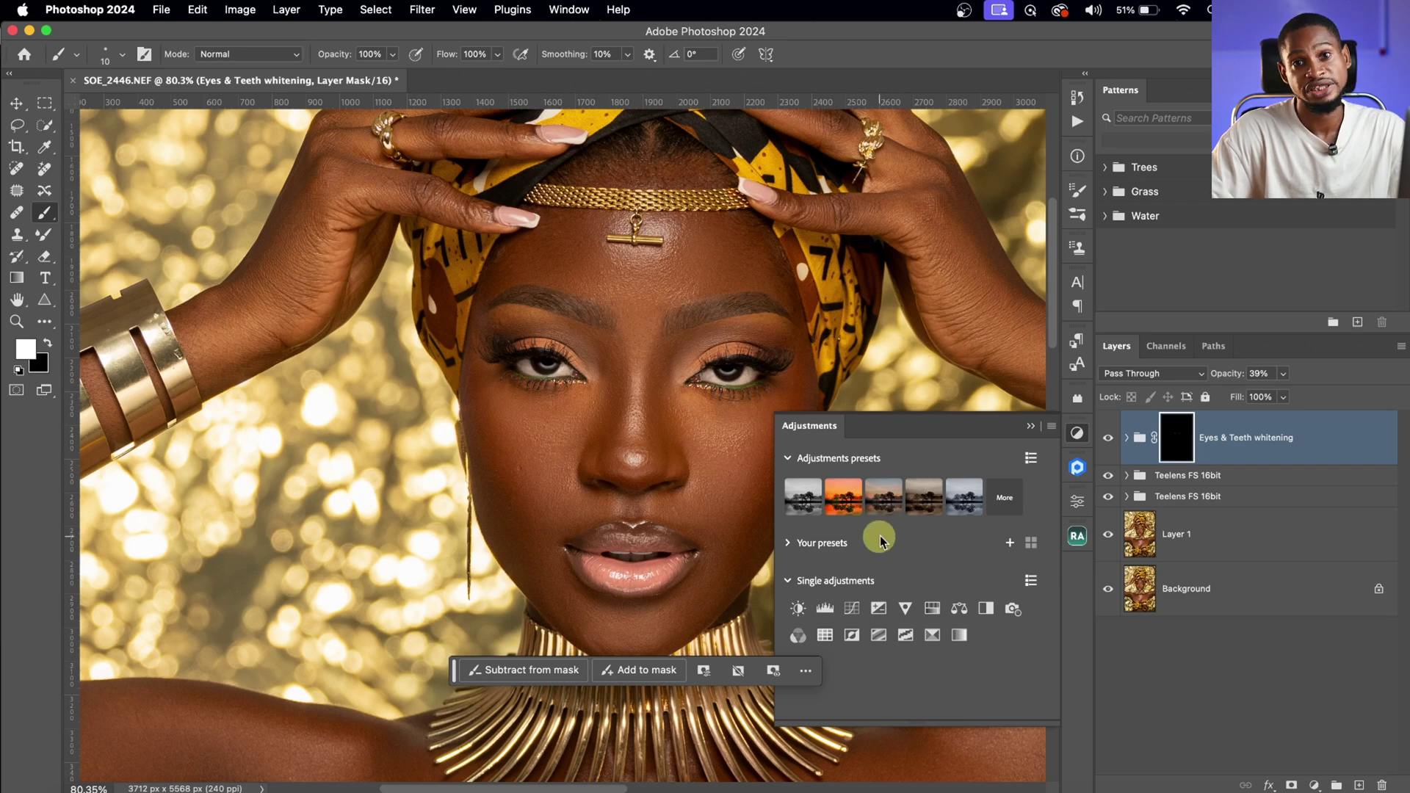
pyautogui.click(851, 610)
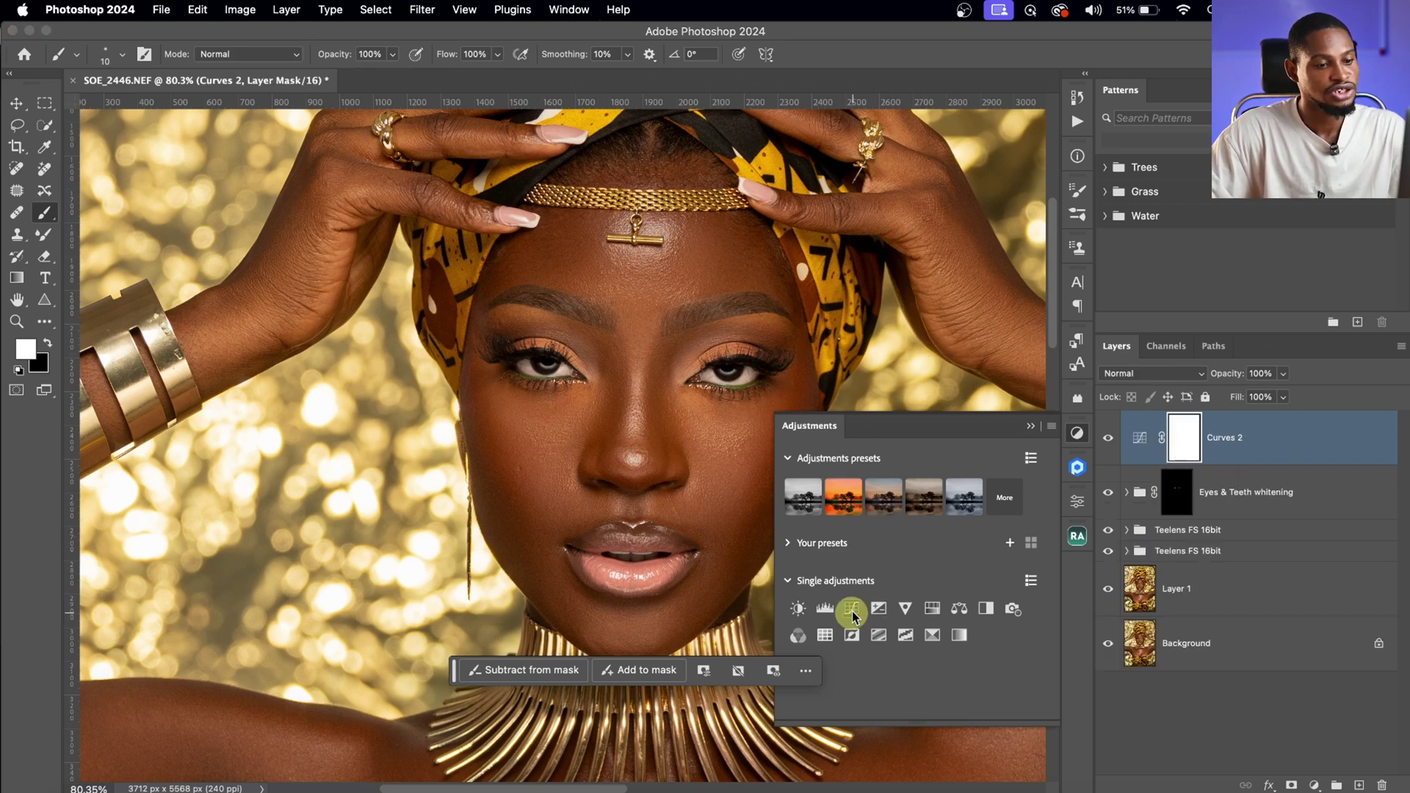
pyautogui.moveTo(941, 659); pyautogui.dragTo(919, 630)
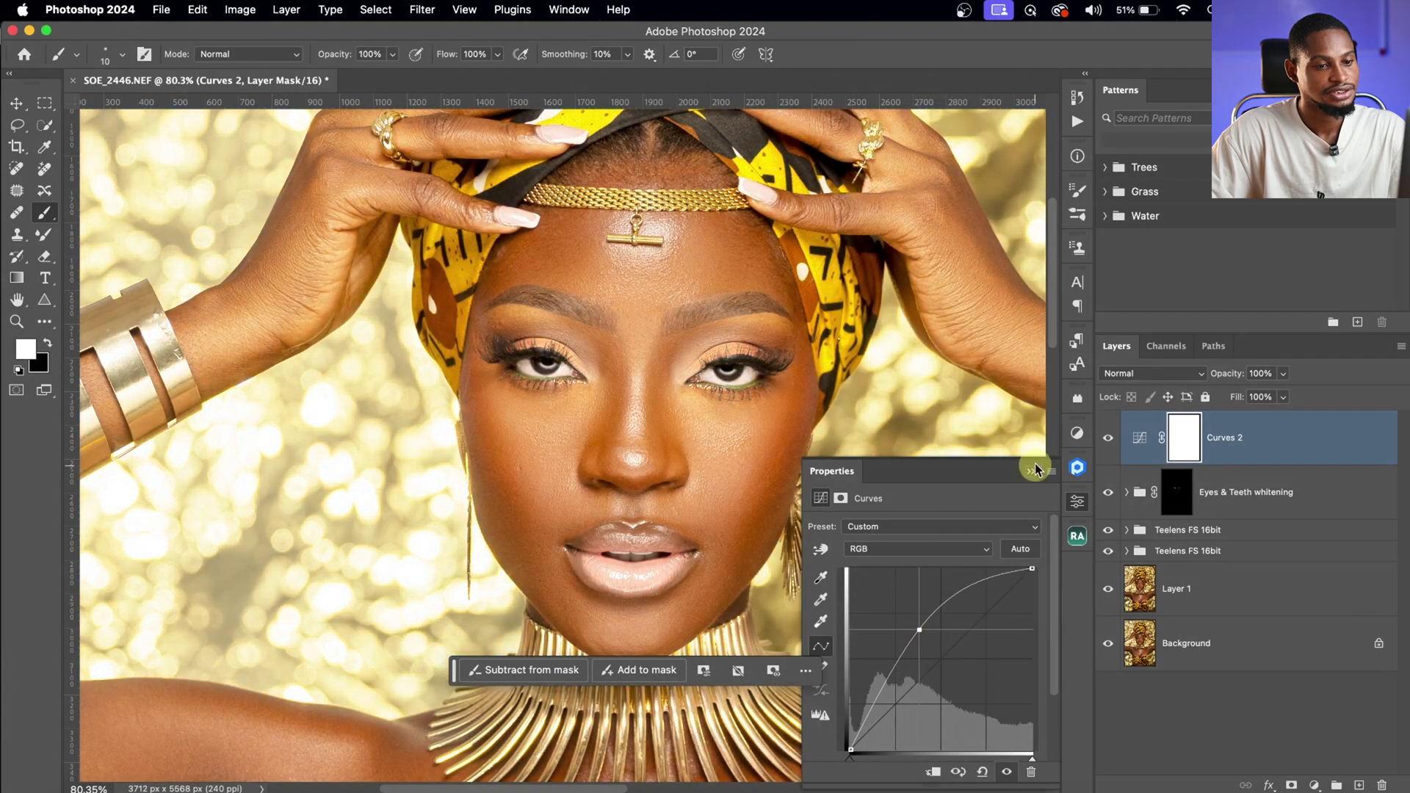
pyautogui.click(1031, 474)
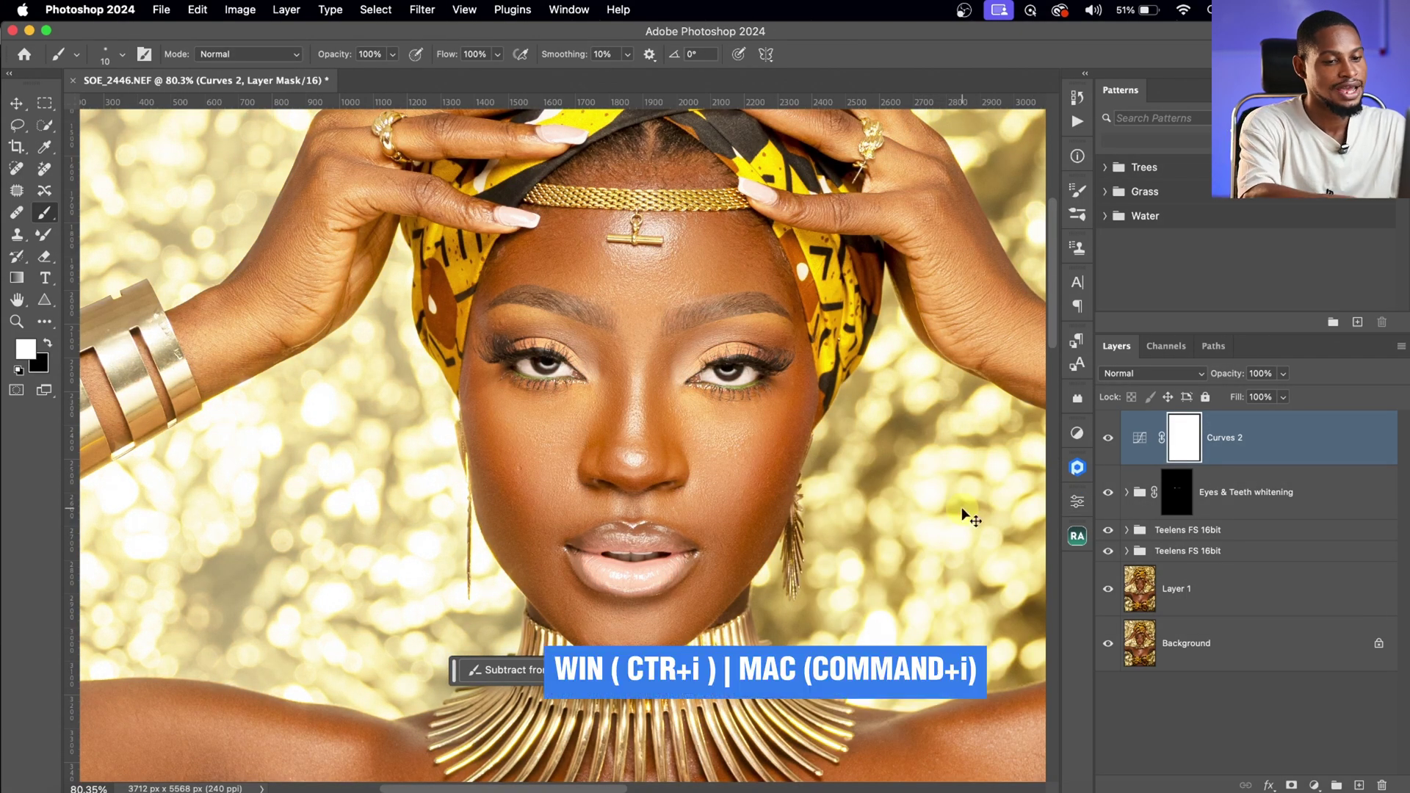
pyautogui.press('super+i')
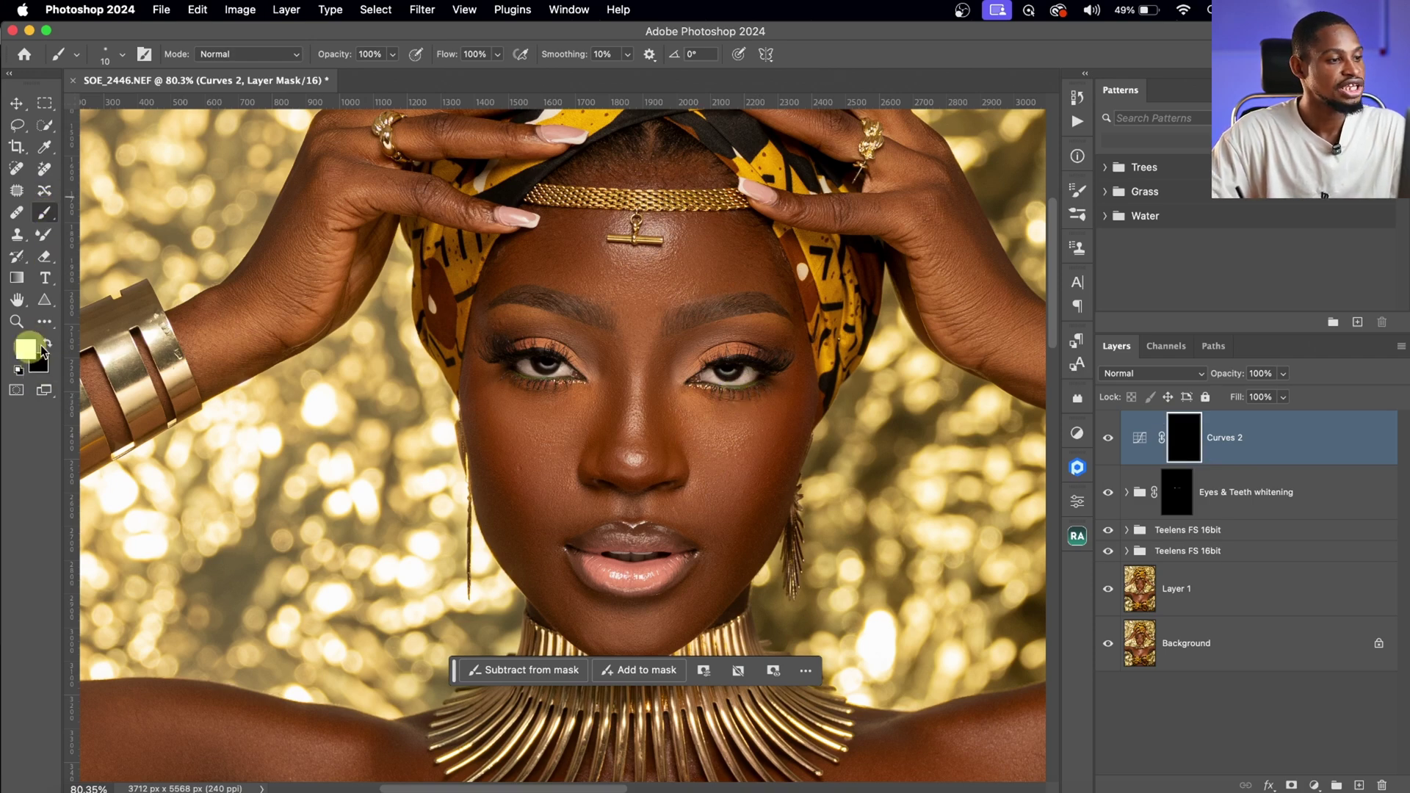
# - Resize the brush, zoom out to the face, and hide Curves 2 to compare
pyautogui.scroll(5, 733, 387)
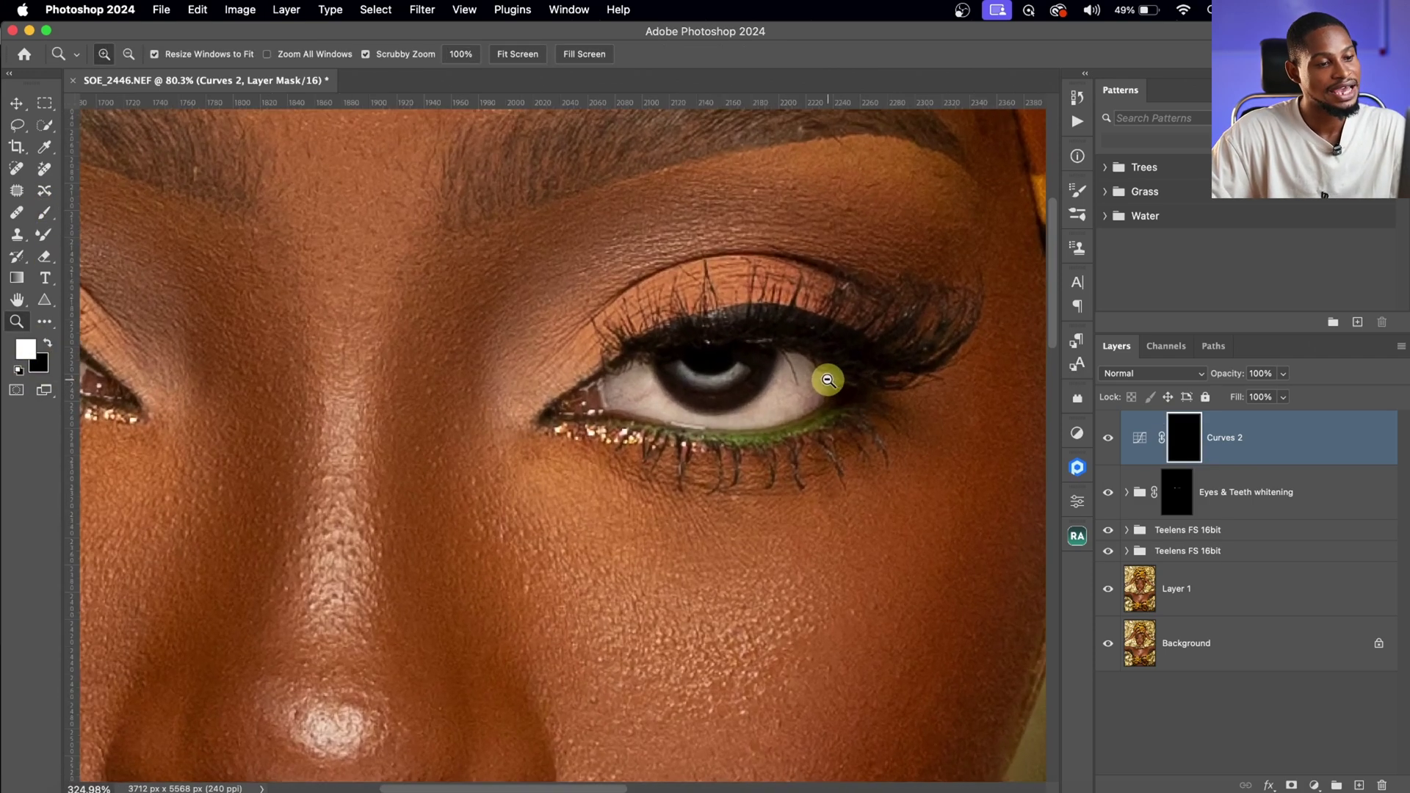
pyautogui.press(']')
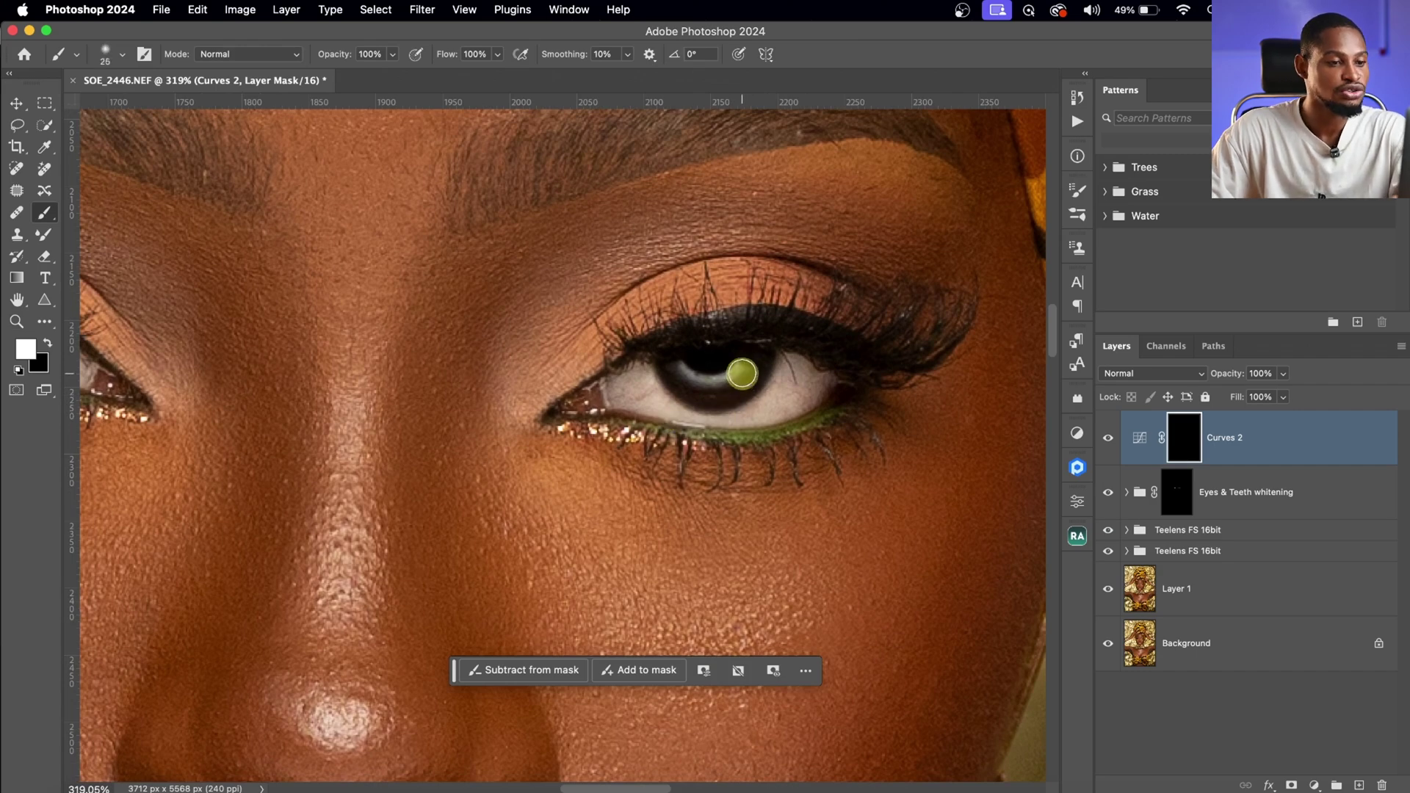
pyautogui.press('[')
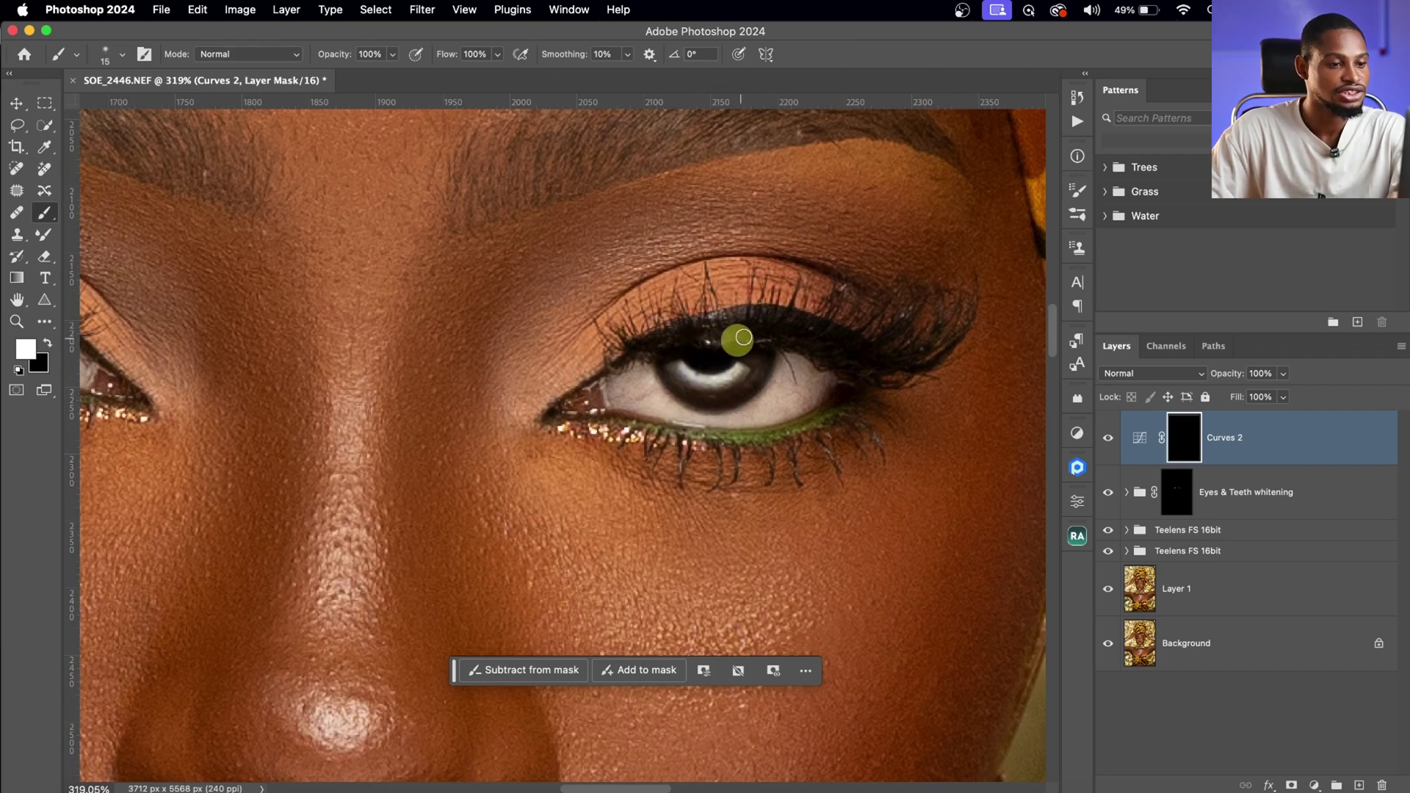
pyautogui.hscroll(-5, 624, 375)
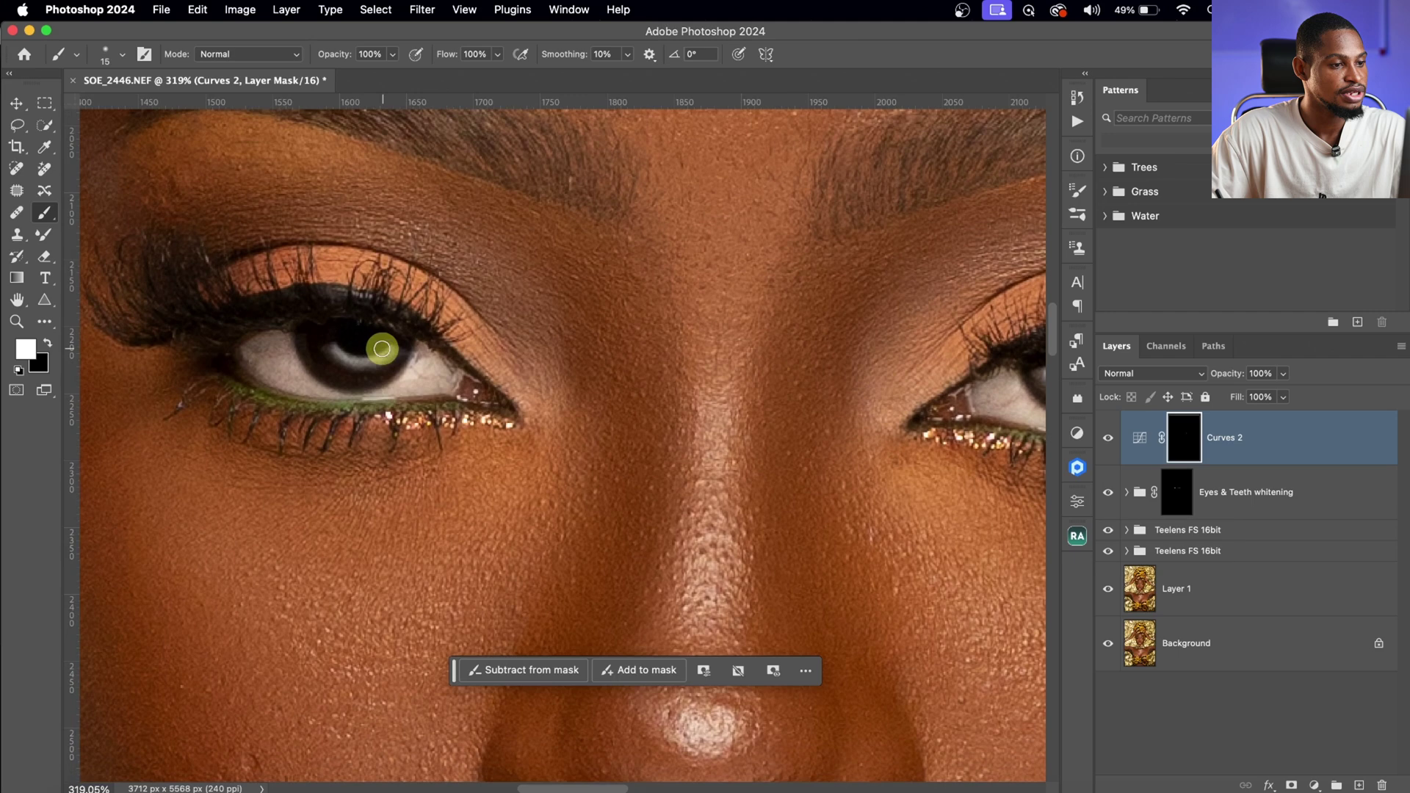
pyautogui.press('z')
pyautogui.moveTo(570, 399); pyautogui.dragTo(517, 403)
pyautogui.click(1145, 433)
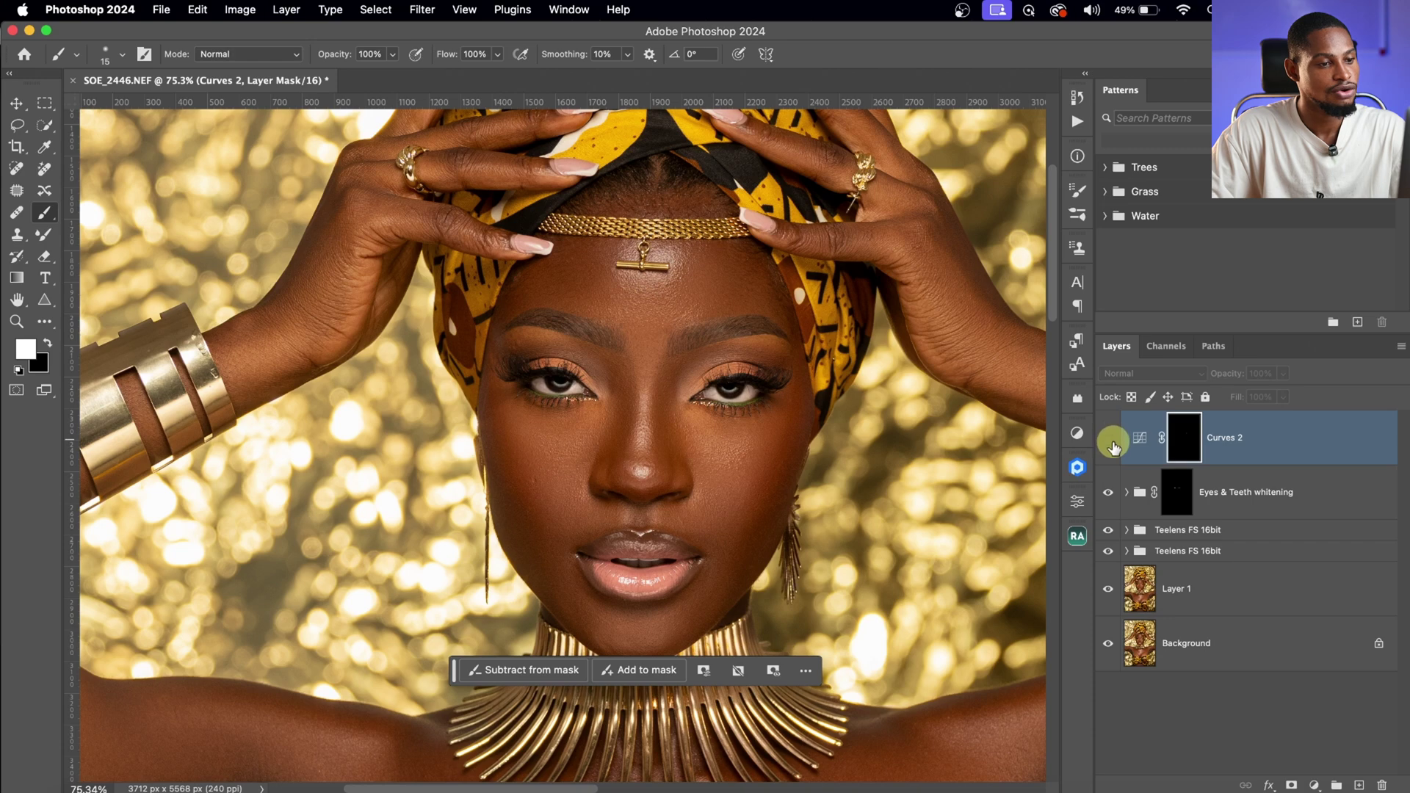
# - Set Curves 2 opacity to 73% and zoom out to the whole portrait
pyautogui.click(1283, 396)
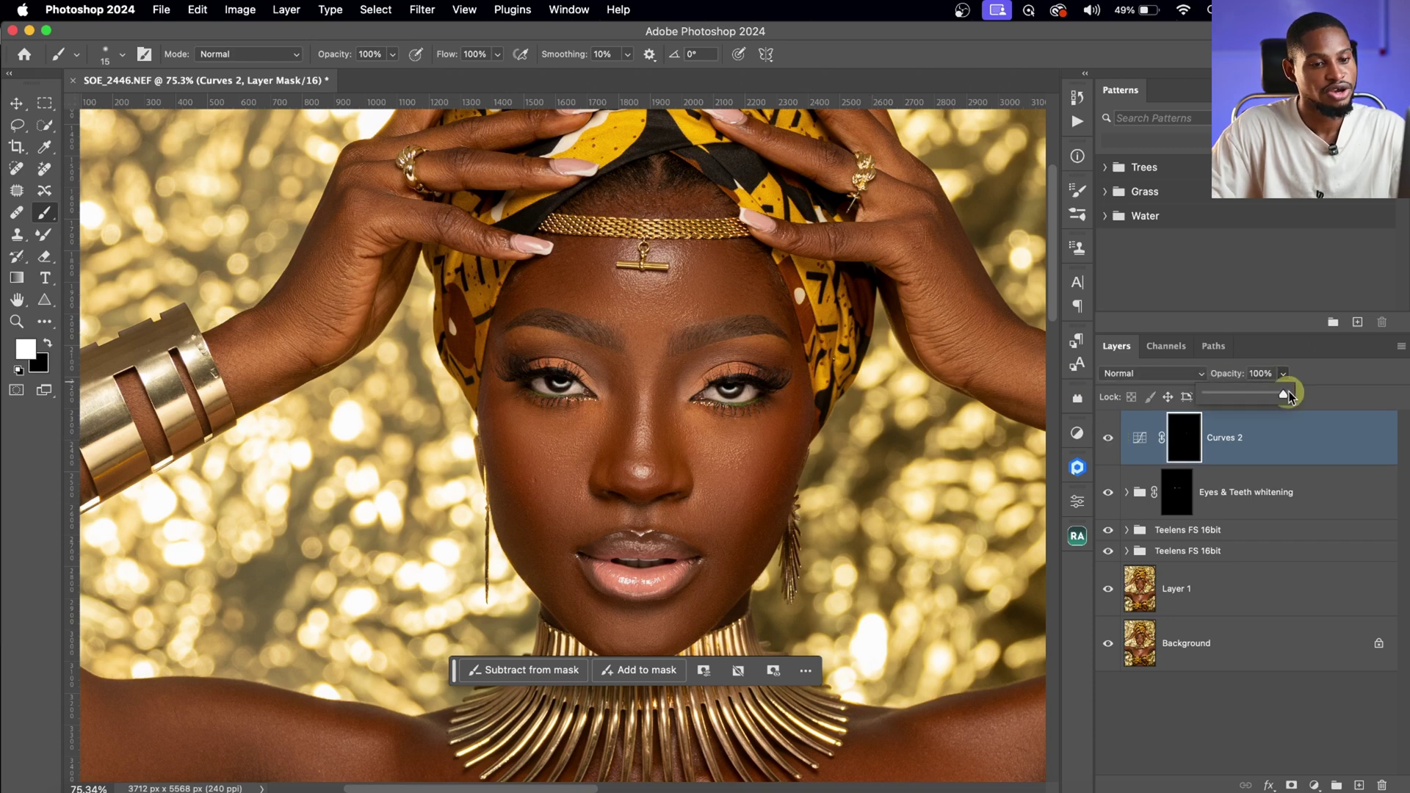
pyautogui.moveTo(1262, 396); pyautogui.dragTo(1262, 397)
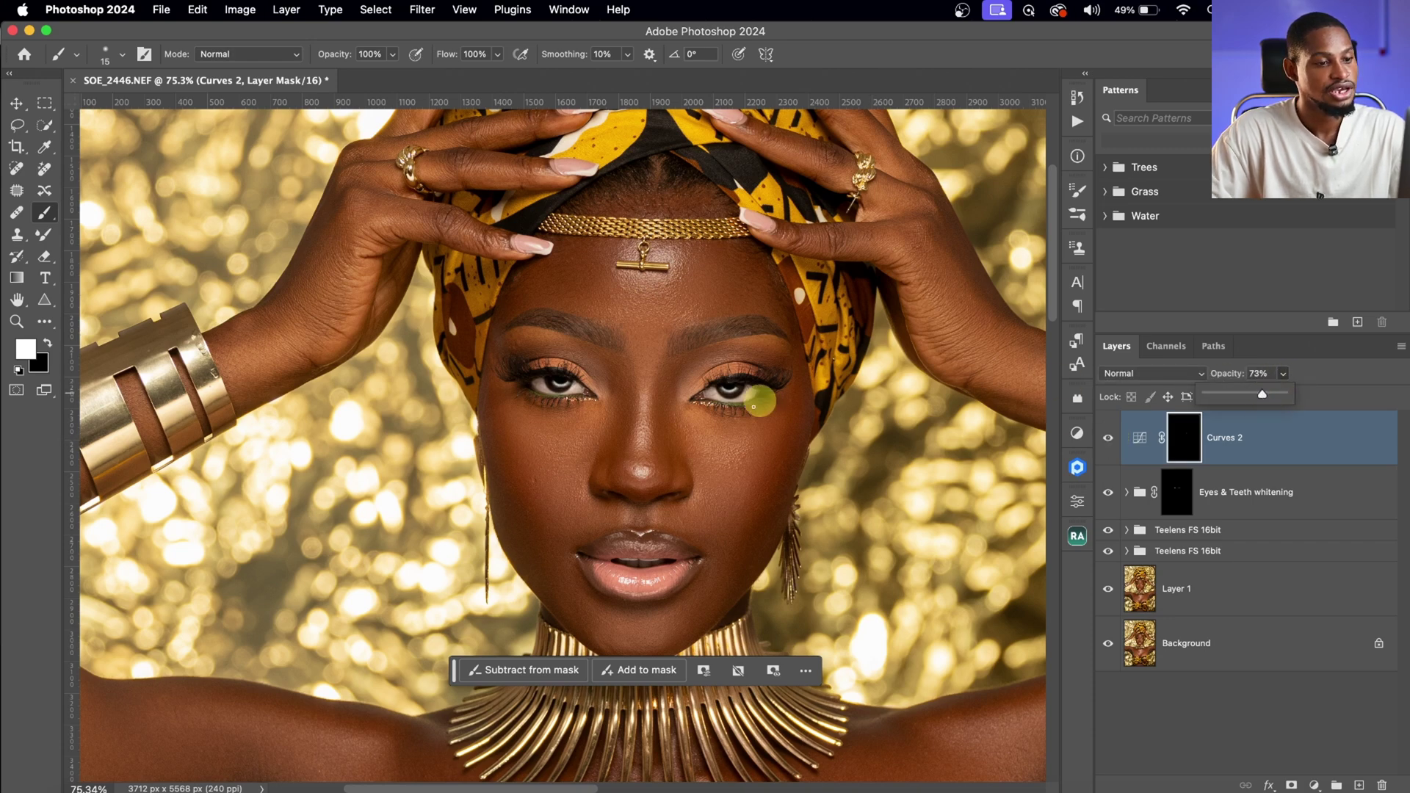
pyautogui.press('z')
pyautogui.moveTo(730, 404)
pyautogui.mouseDown()
pyautogui.moveTo(672, 412)
pyautogui.moveTo(808, 400)
pyautogui.moveTo(689, 411)
pyautogui.mouseUp()
pyautogui.press('b')
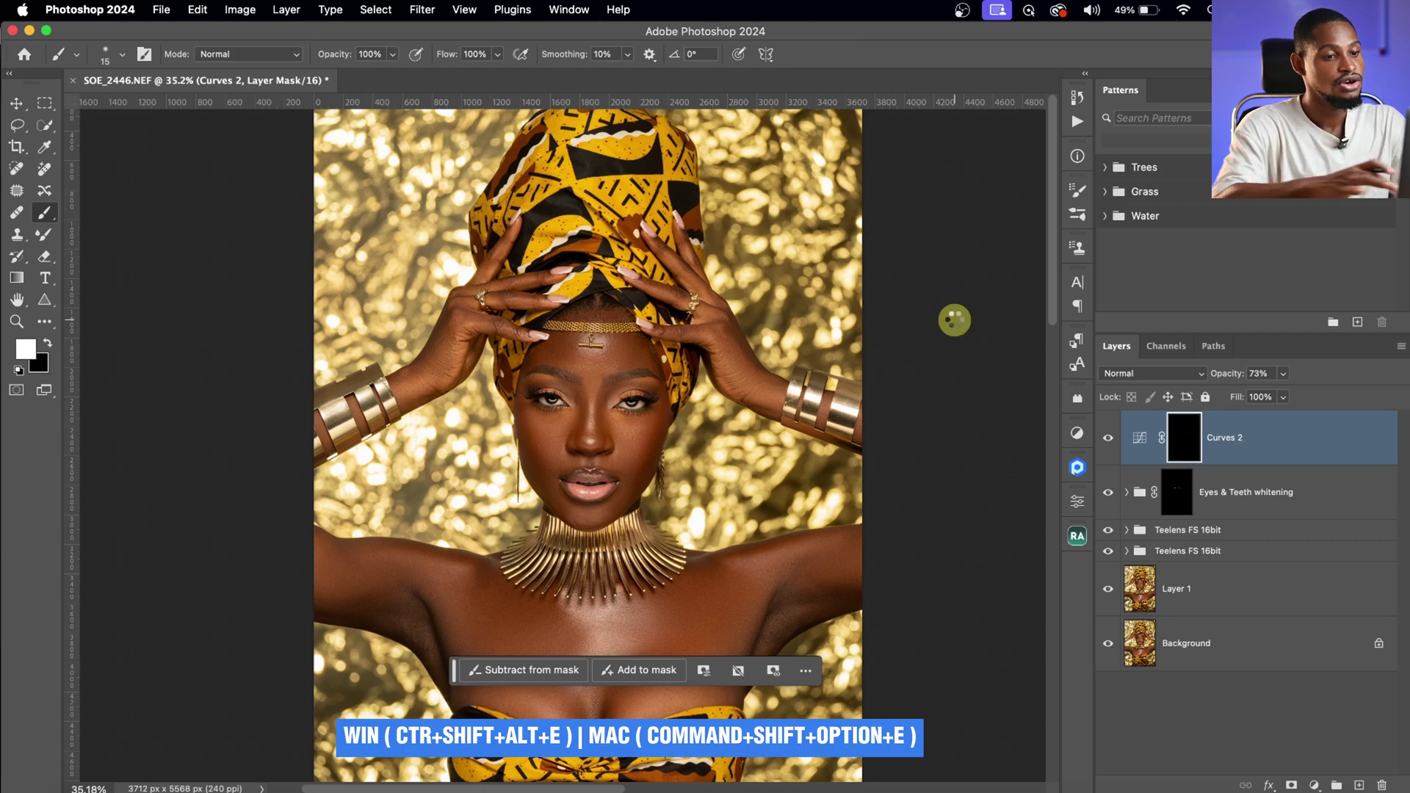
# - Stamp all visible layers into a new layer and apply the 'Unsharpen eyes and lips mask' action
pyautogui.press('super+shift+alt+e')
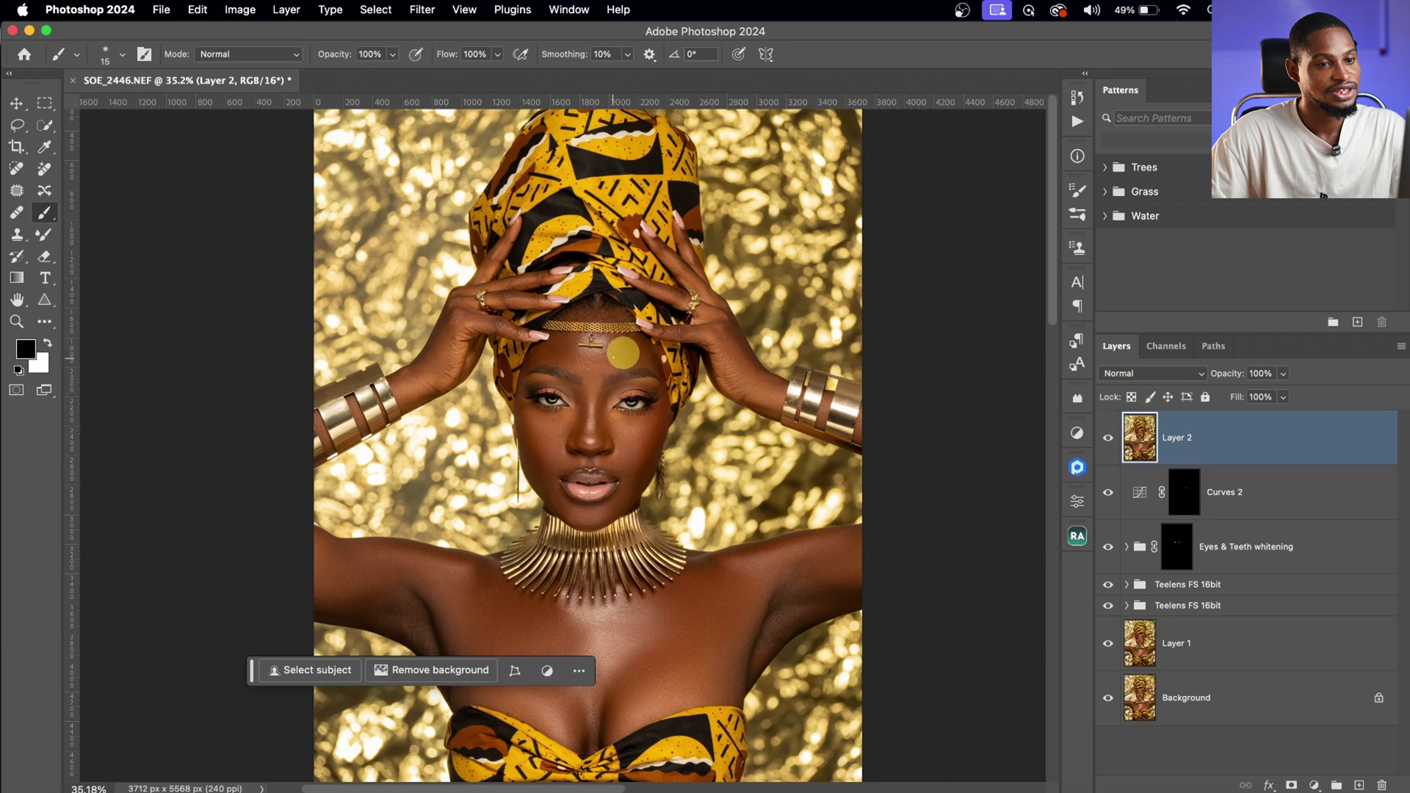
pyautogui.click(1076, 129)
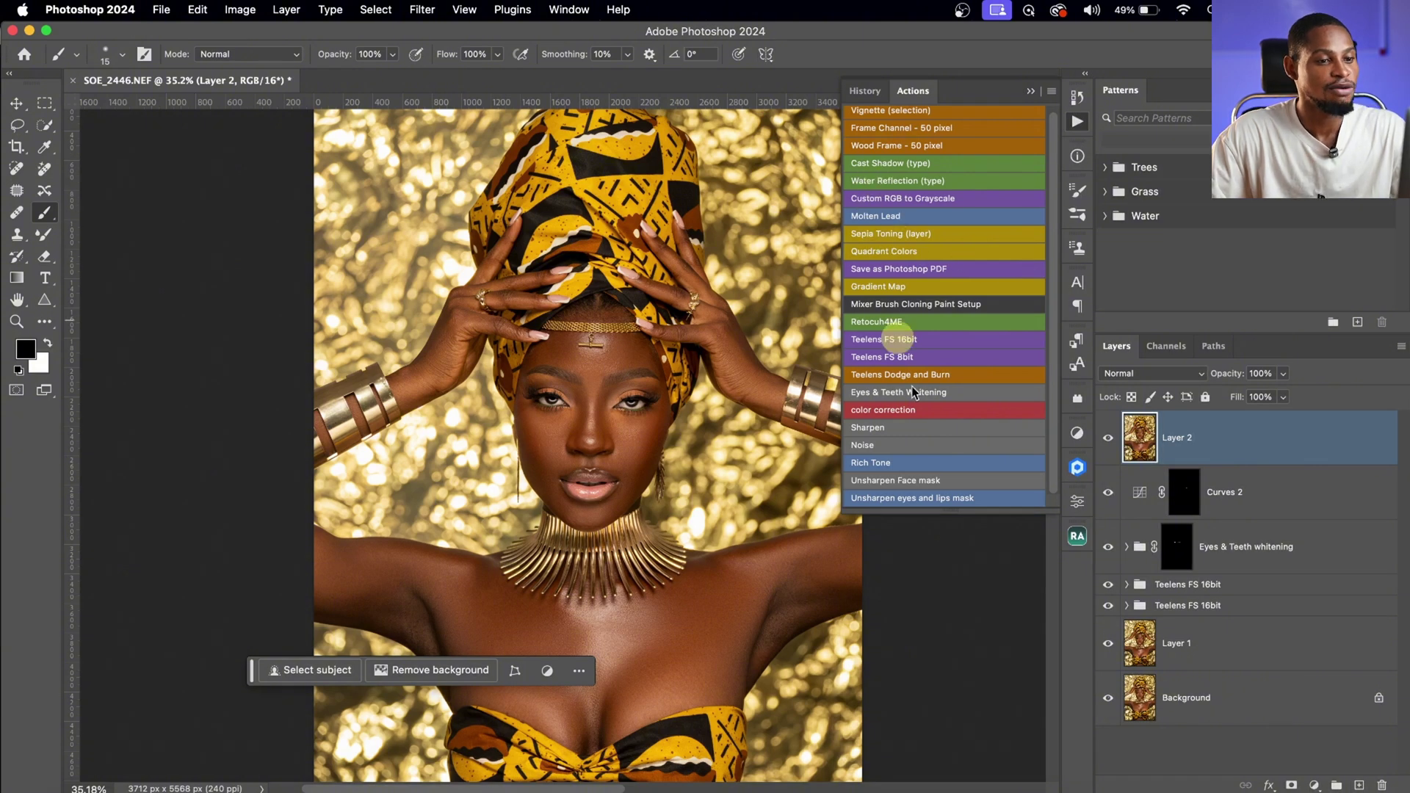
pyautogui.click(923, 504)
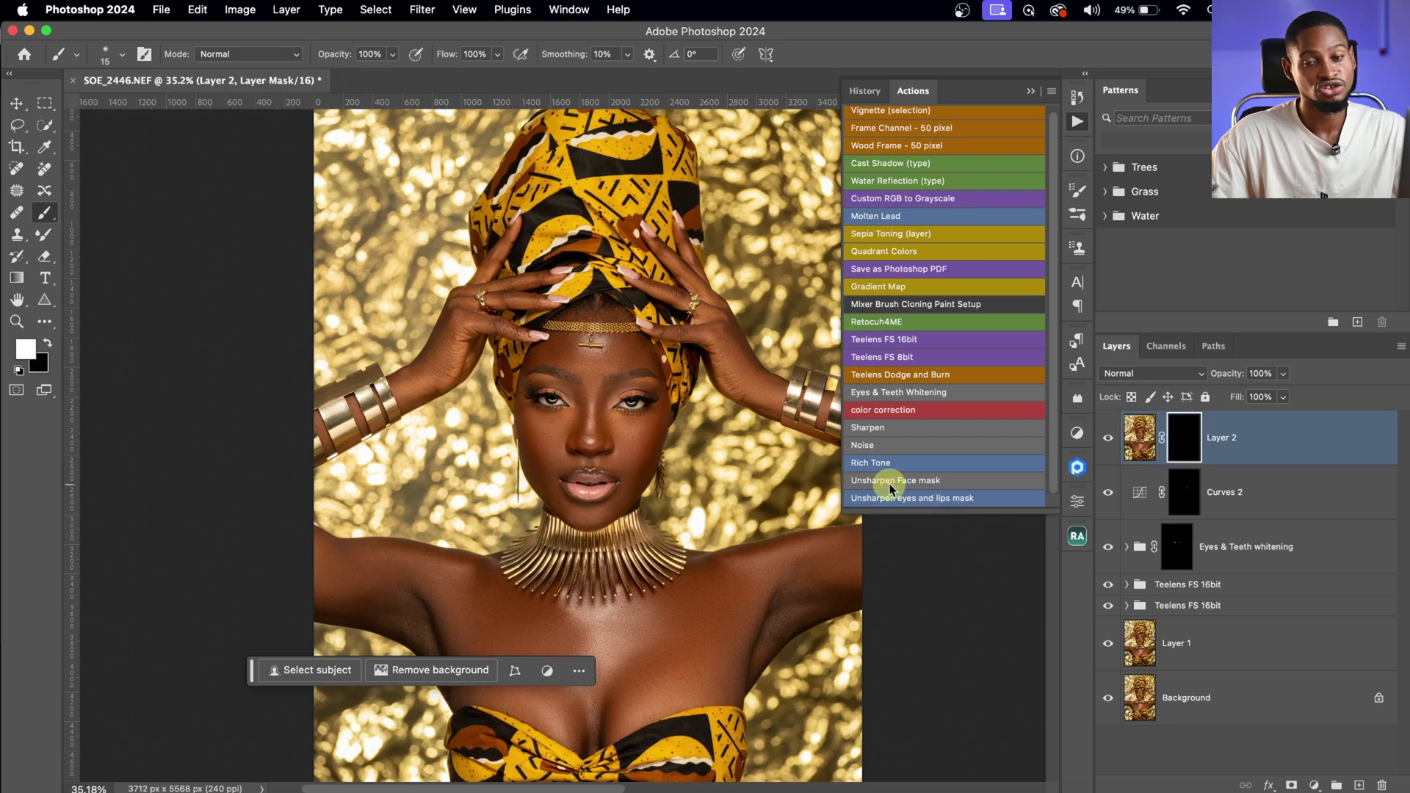
pyautogui.click(1030, 92)
pyautogui.press('z')
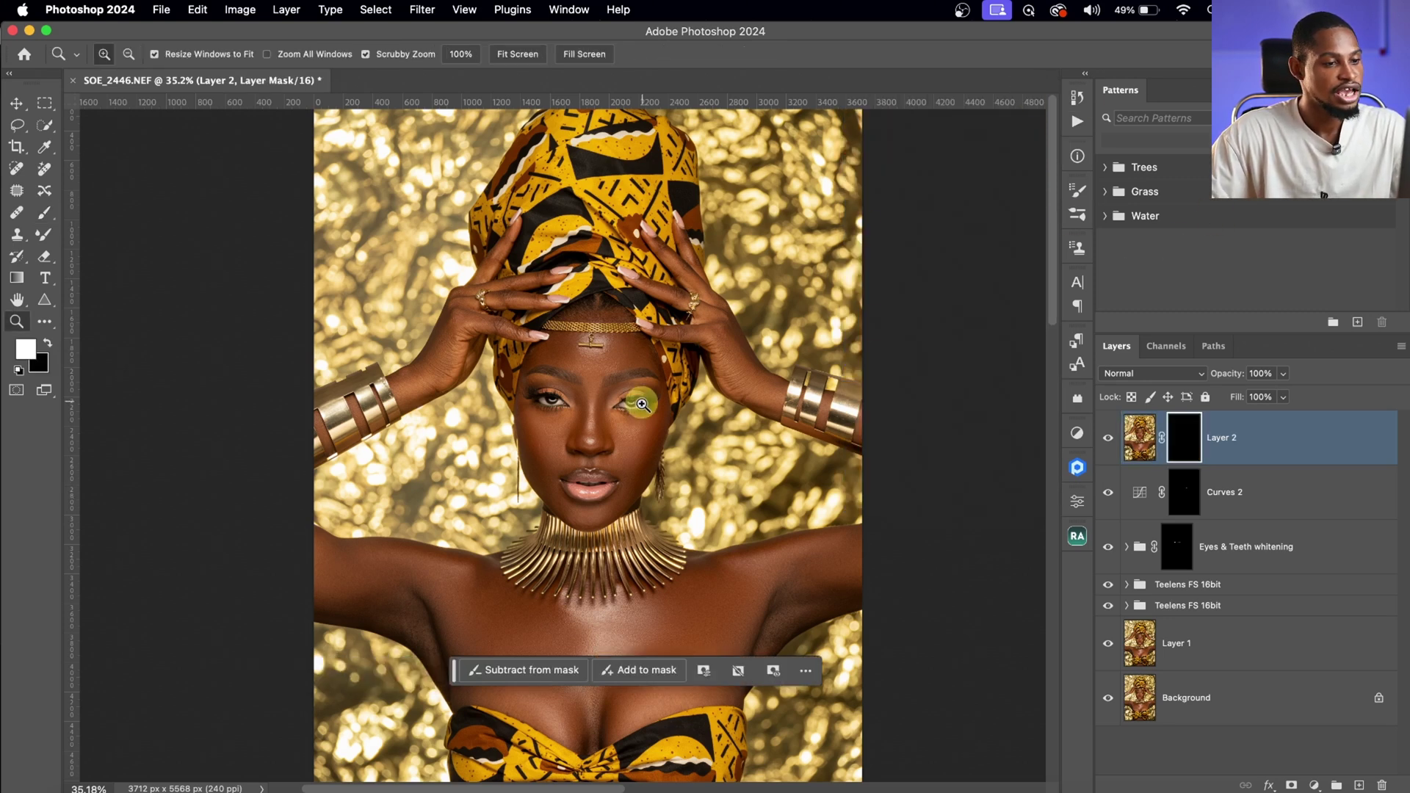
pyautogui.moveTo(643, 395)
pyautogui.mouseDown()
pyautogui.moveTo(698, 399)
pyautogui.moveTo(613, 387)
pyautogui.mouseUp()
pyautogui.press('b')
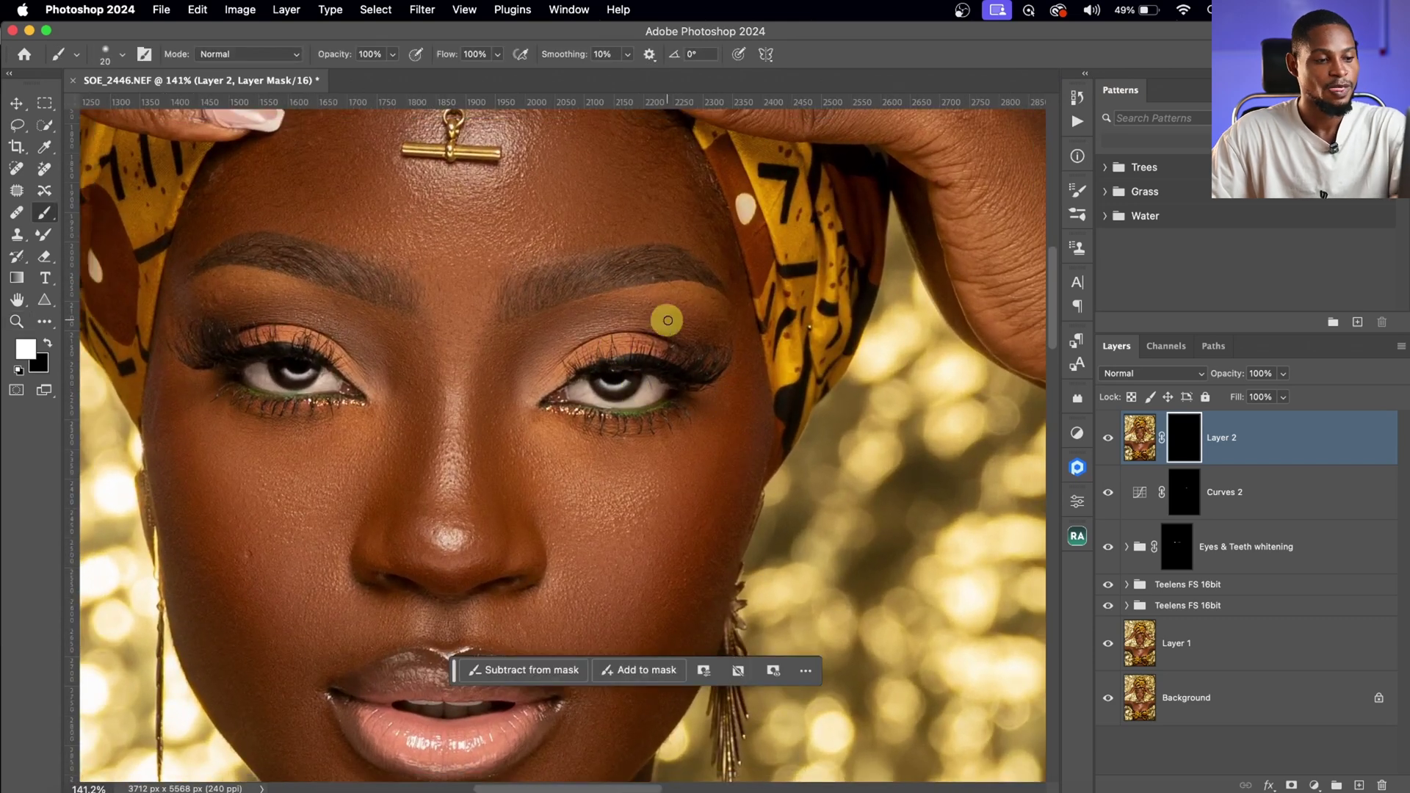
# - Paint Layer 2's mask open over both eyes and the upper lip, brush size 150 then 70
pyautogui.press(']')
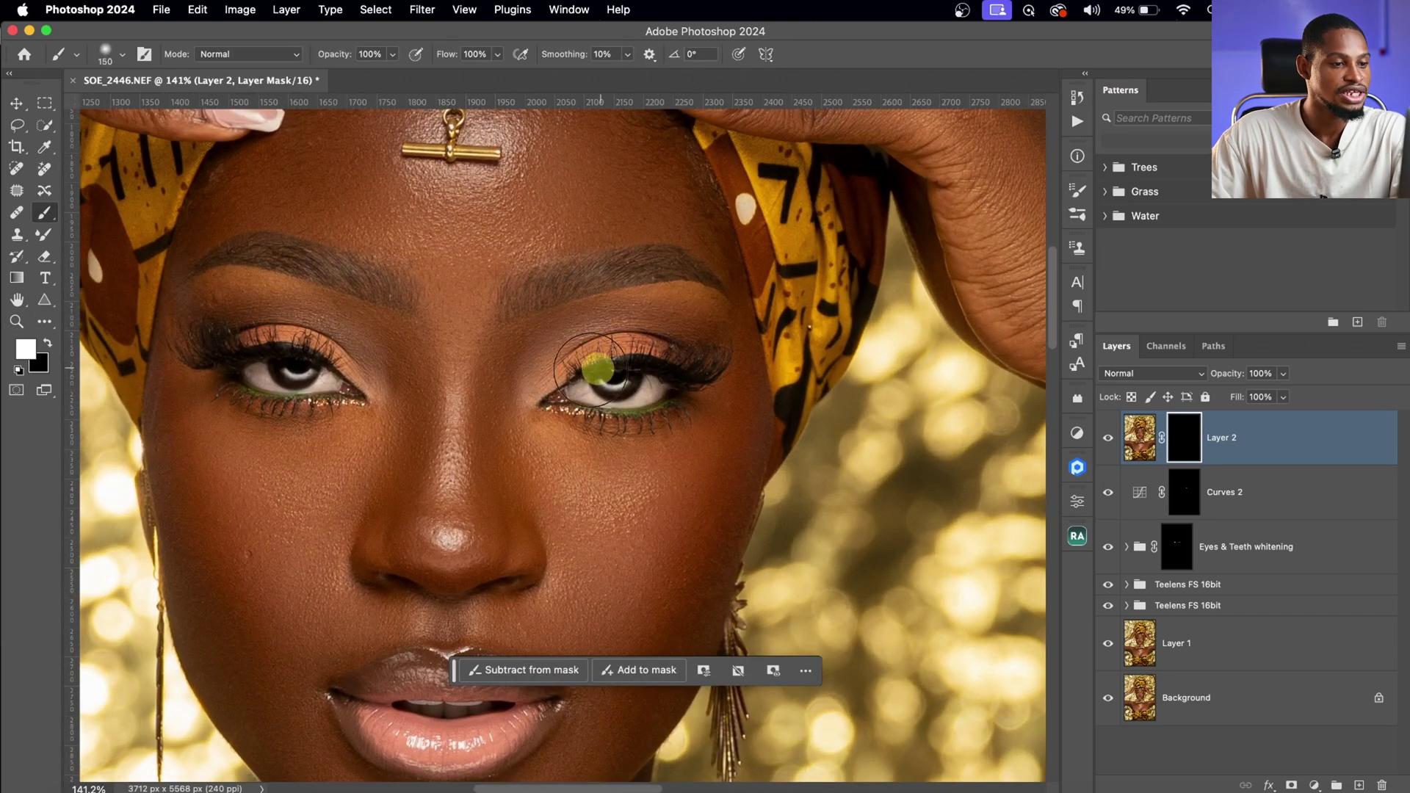
pyautogui.moveTo(588, 386)
pyautogui.mouseDown()
pyautogui.moveTo(665, 390)
pyautogui.moveTo(599, 401)
pyautogui.moveTo(653, 371)
pyautogui.moveTo(602, 389)
pyautogui.mouseUp()
pyautogui.moveTo(343, 387)
pyautogui.mouseDown()
pyautogui.moveTo(251, 348)
pyautogui.moveTo(220, 359)
pyautogui.moveTo(305, 386)
pyautogui.moveTo(354, 367)
pyautogui.moveTo(219, 361)
pyautogui.moveTo(301, 349)
pyautogui.moveTo(355, 381)
pyautogui.moveTo(267, 384)
pyautogui.mouseUp()
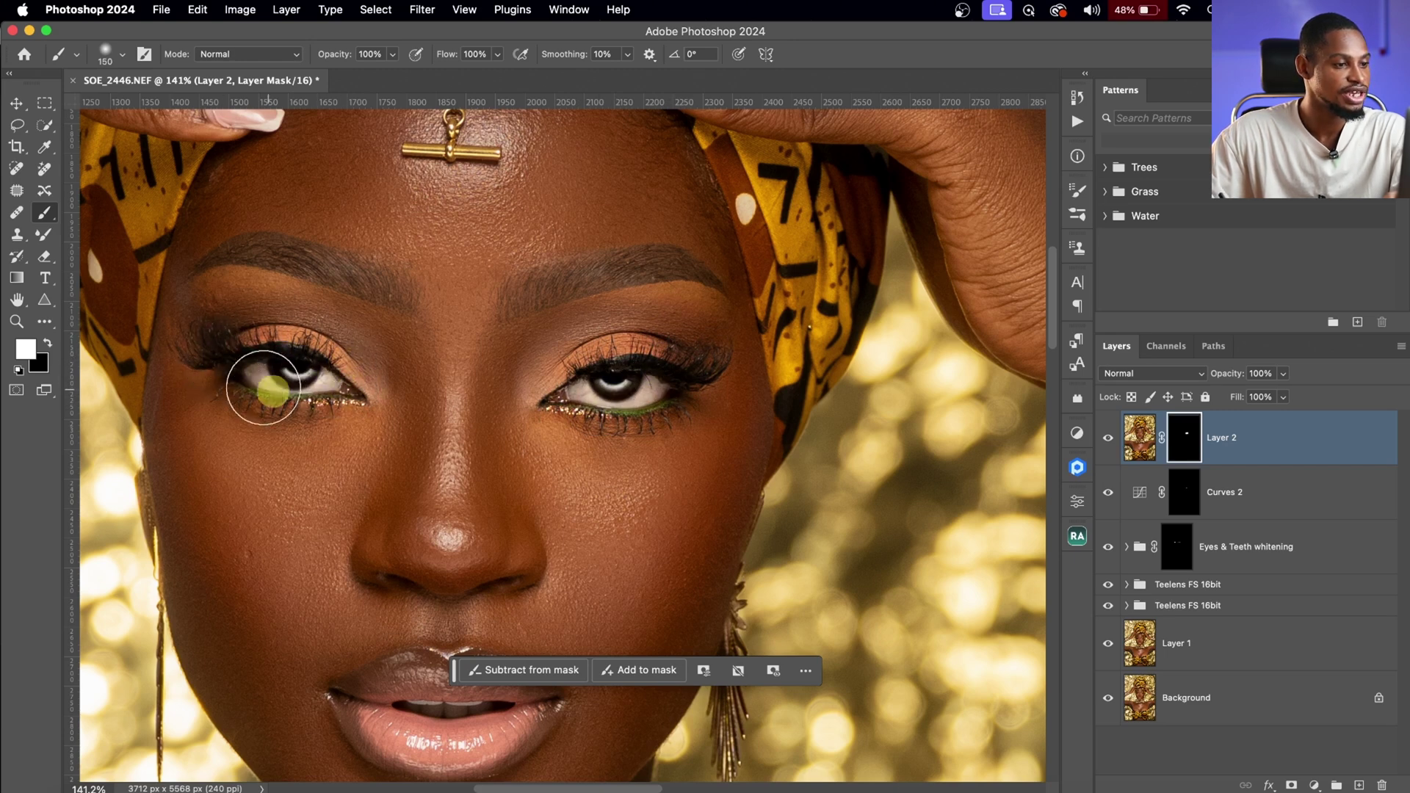
pyautogui.moveTo(556, 428); pyautogui.dragTo(613, 217)
pyautogui.press('[')
pyautogui.press('[')
pyautogui.press('[')
pyautogui.press('[')
pyautogui.press('[')
pyautogui.moveTo(510, 460)
pyautogui.mouseDown()
pyautogui.moveTo(417, 482)
pyautogui.moveTo(523, 534)
pyautogui.mouseUp()
pyautogui.press('[')
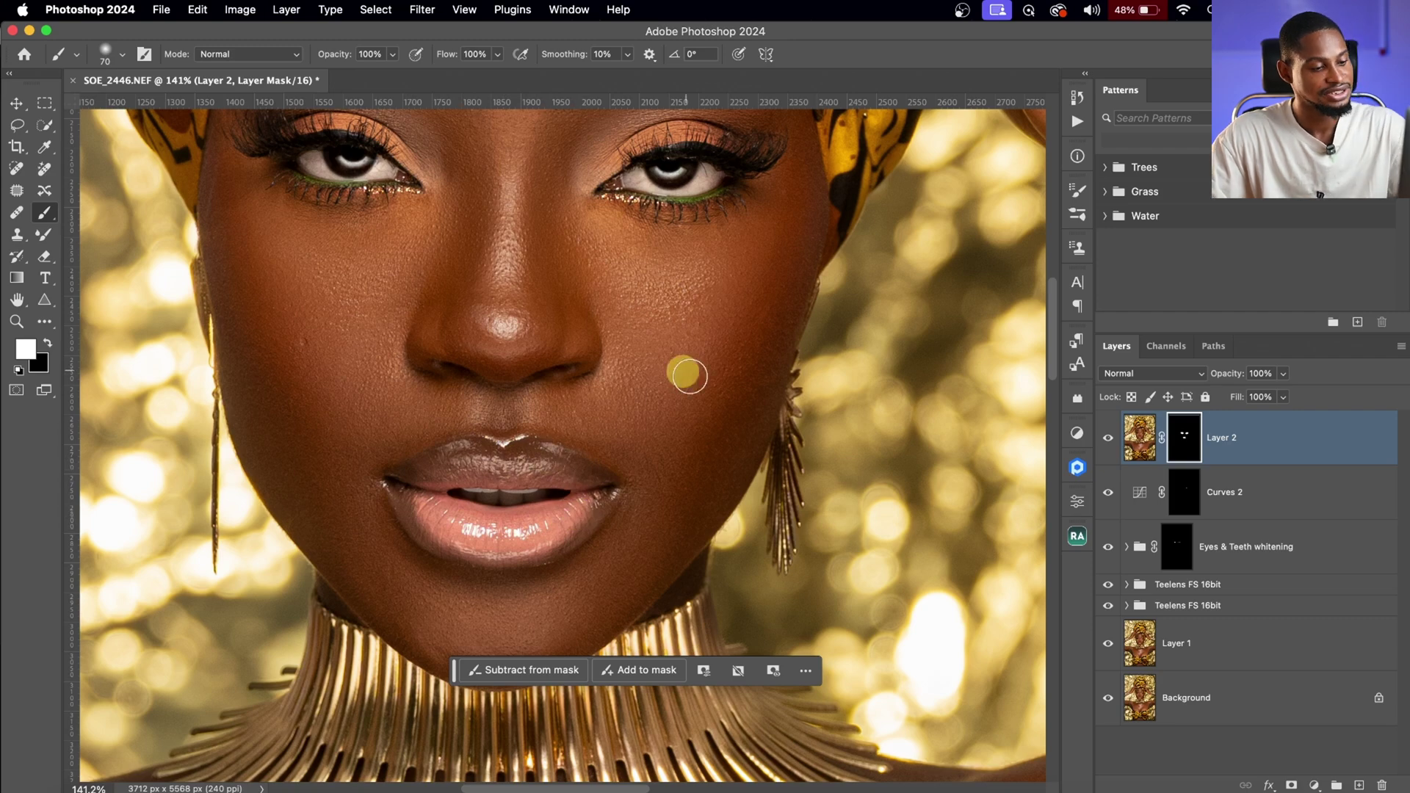
# - Hide and show Layer 2 to compare the sharpened eyes and lips
pyautogui.moveTo(763, 414); pyautogui.dragTo(643, 423)
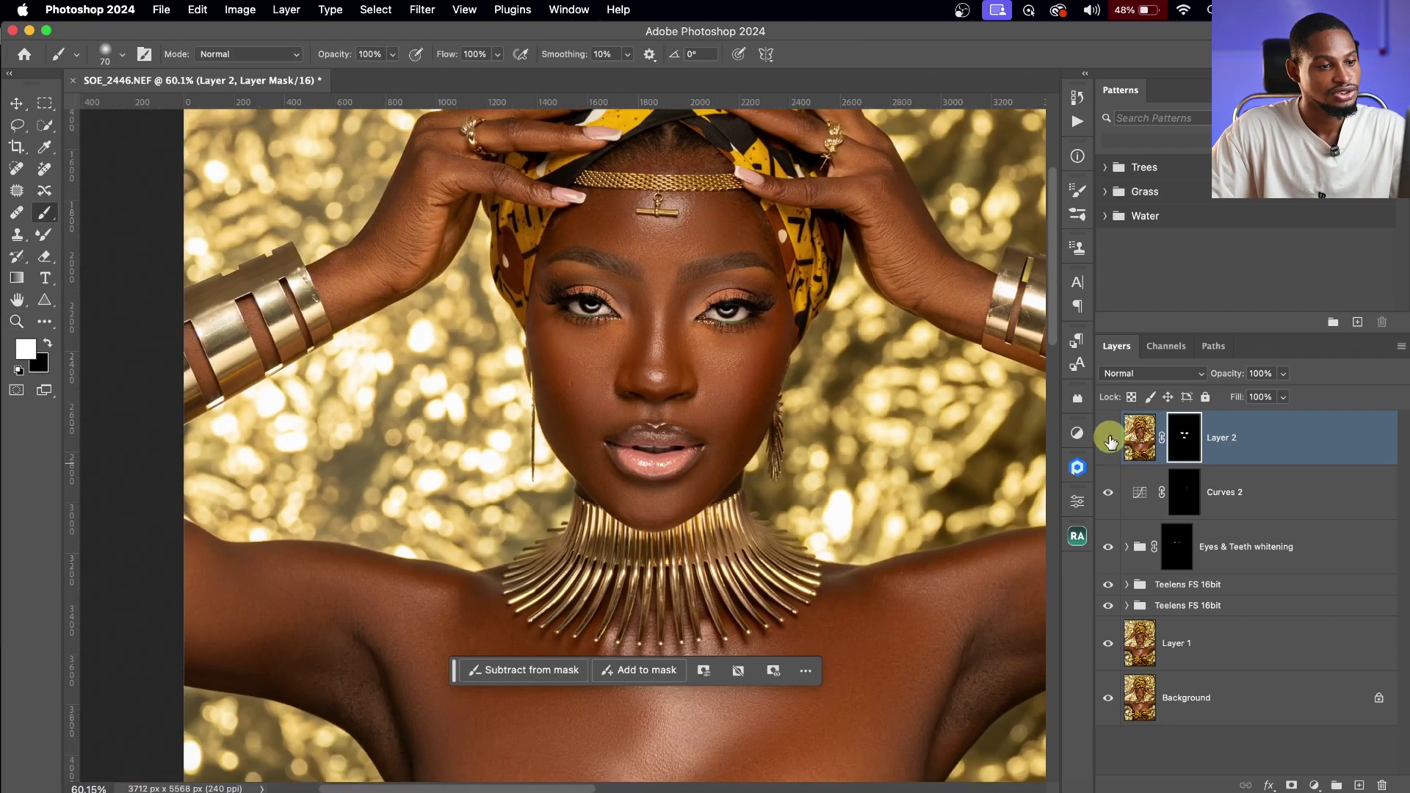
pyautogui.click(1110, 441)
pyautogui.moveTo(722, 307); pyautogui.dragTo(823, 317)
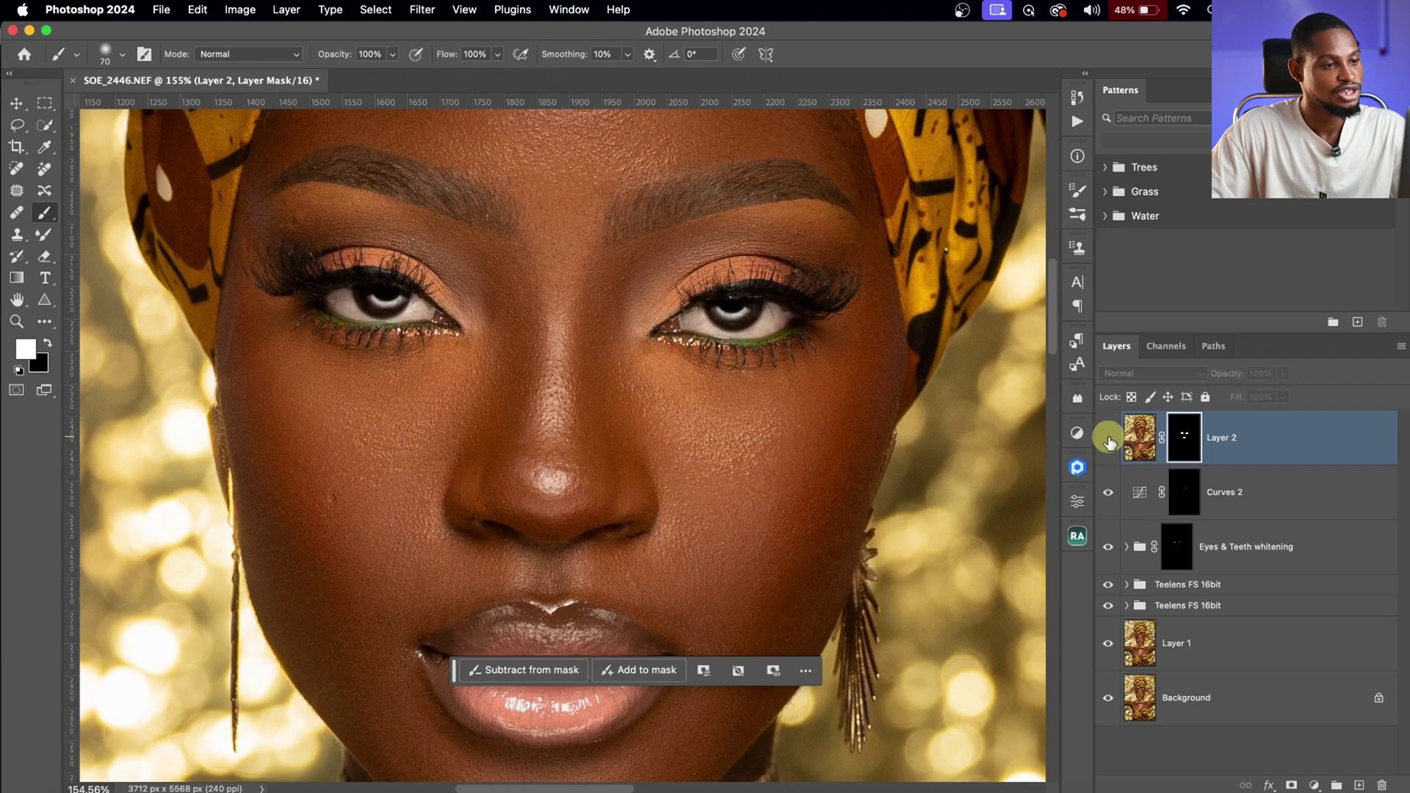
pyautogui.click(1107, 438)
pyautogui.moveTo(763, 360); pyautogui.dragTo(689, 466)
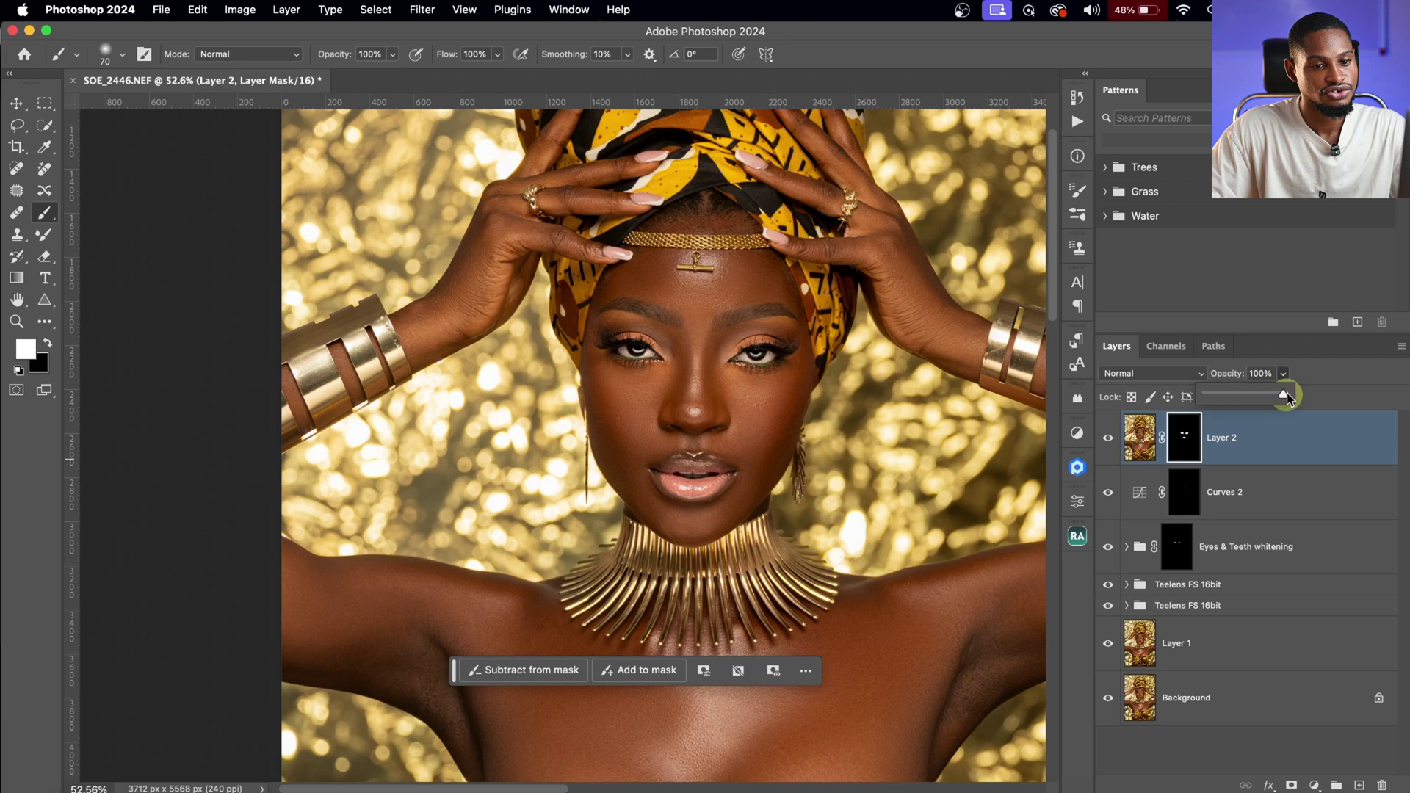
# - Set Layer 2 opacity to 53% and stamp visible layers into a new Layer 3
pyautogui.moveTo(1257, 395); pyautogui.dragTo(1249, 398)
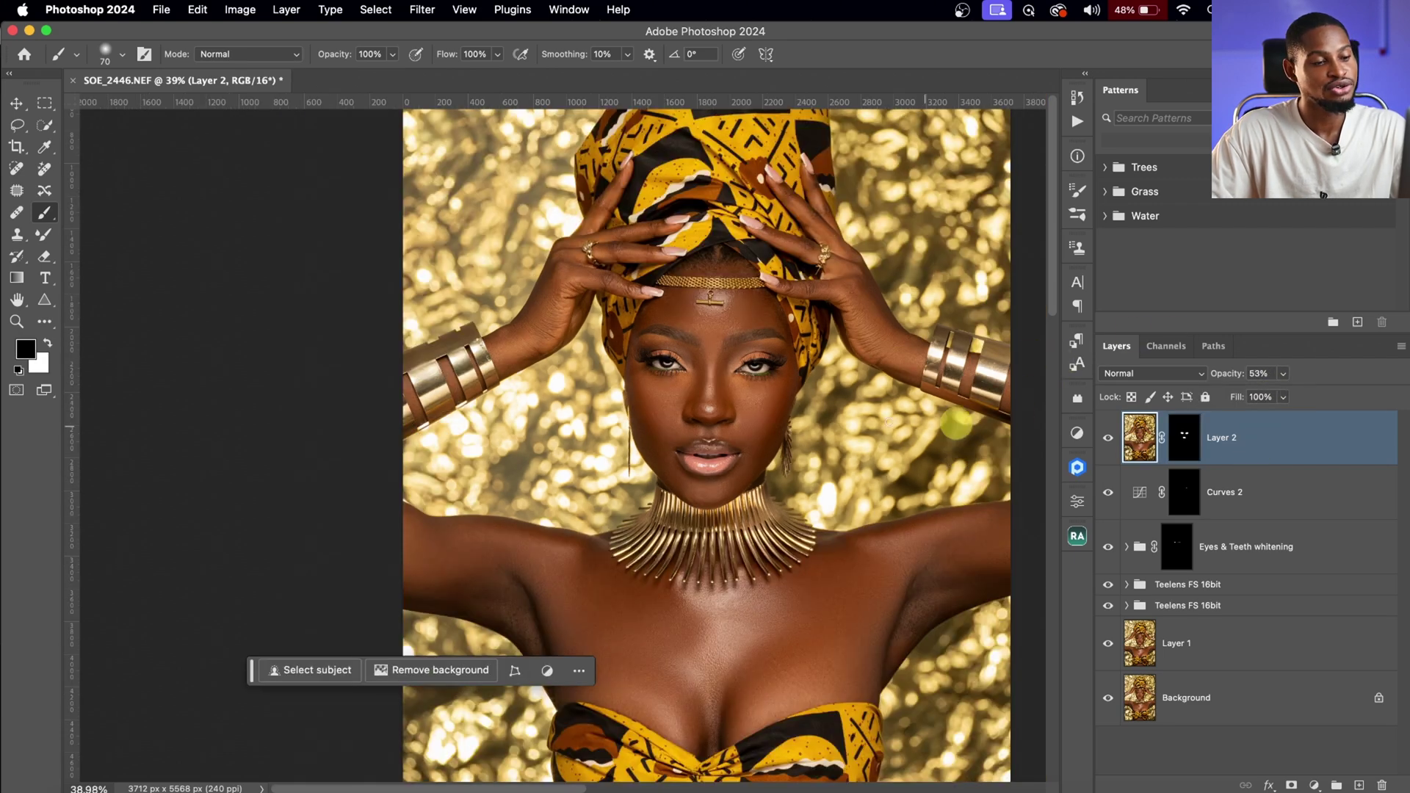
pyautogui.moveTo(796, 364); pyautogui.dragTo(922, 368)
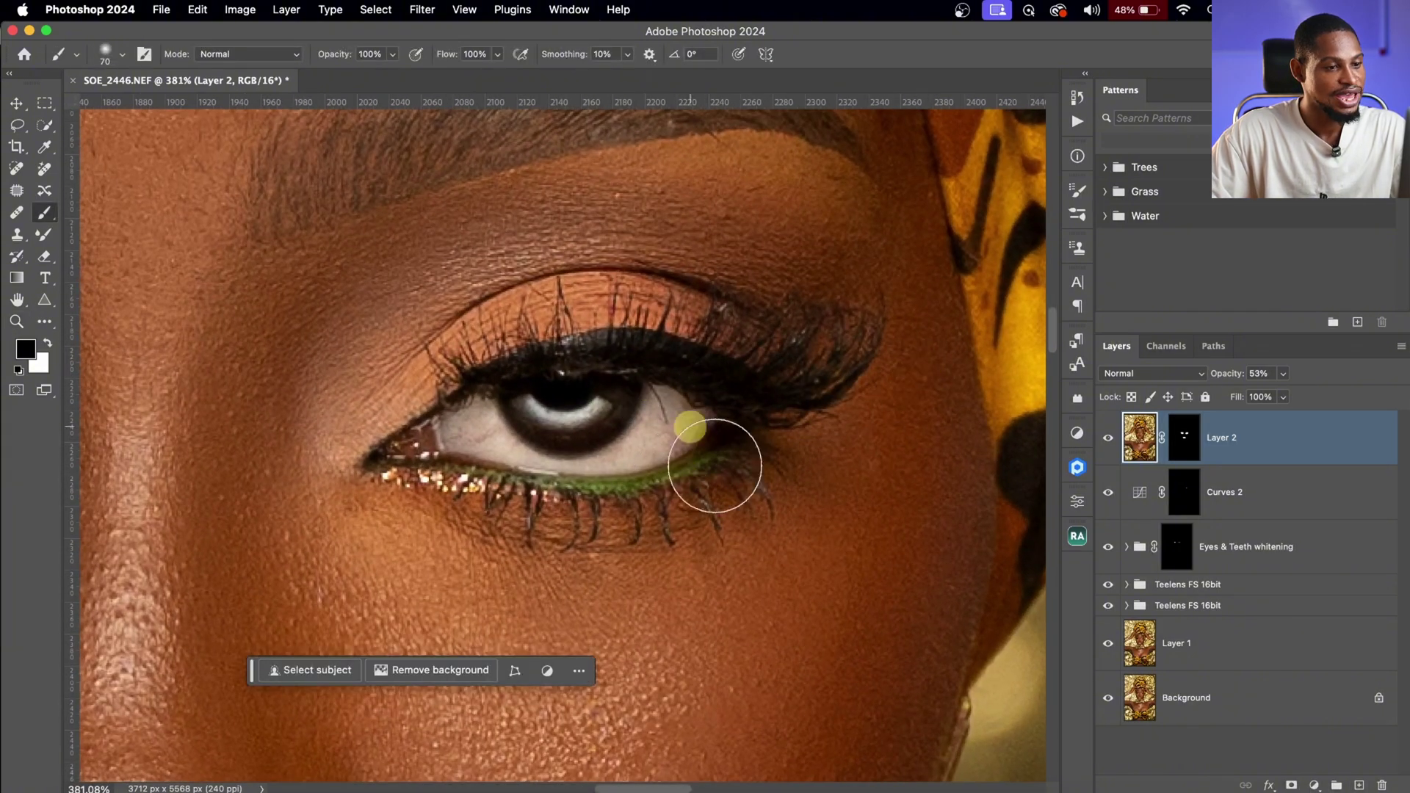
pyautogui.press('z')
pyautogui.moveTo(693, 438); pyautogui.dragTo(632, 418)
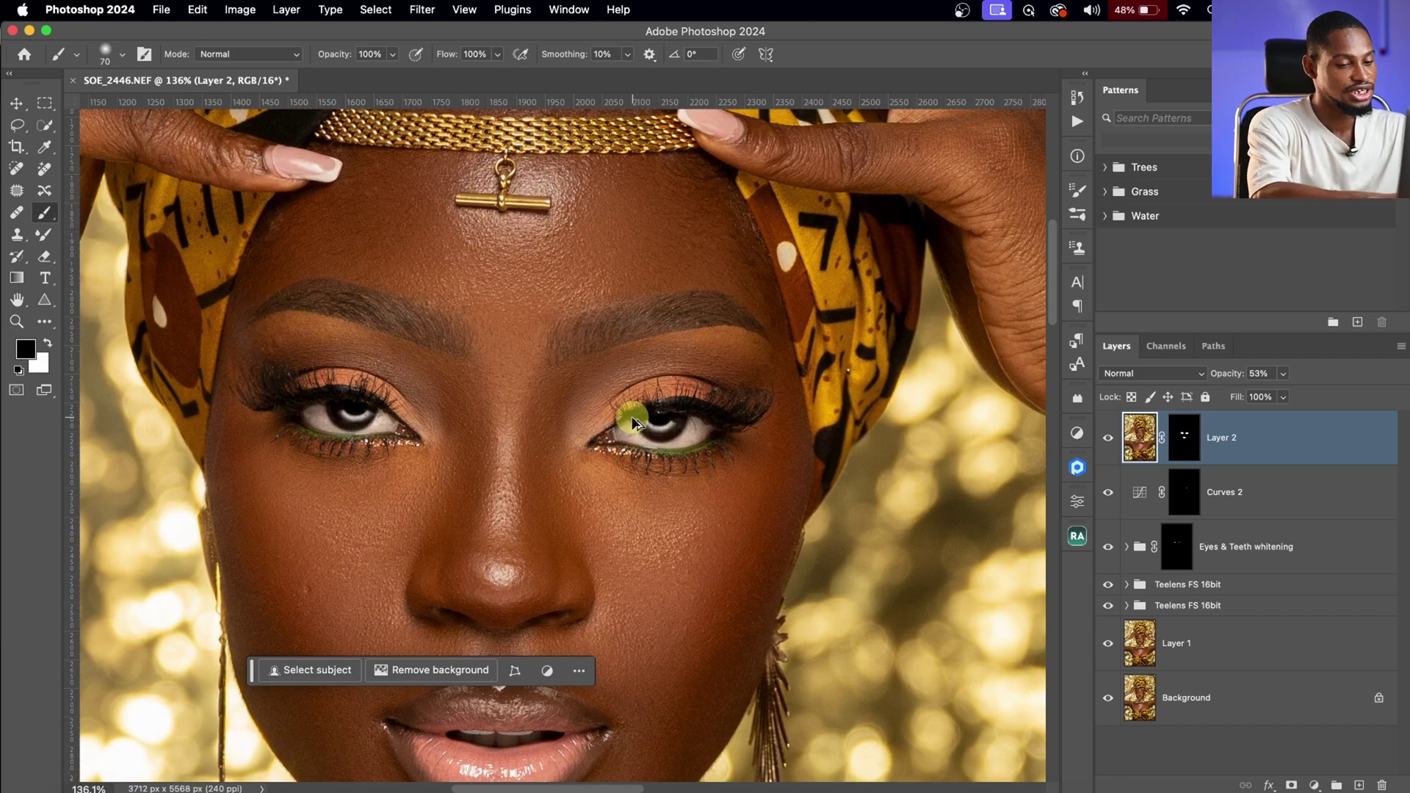
pyautogui.press('super+shift+alt+e')
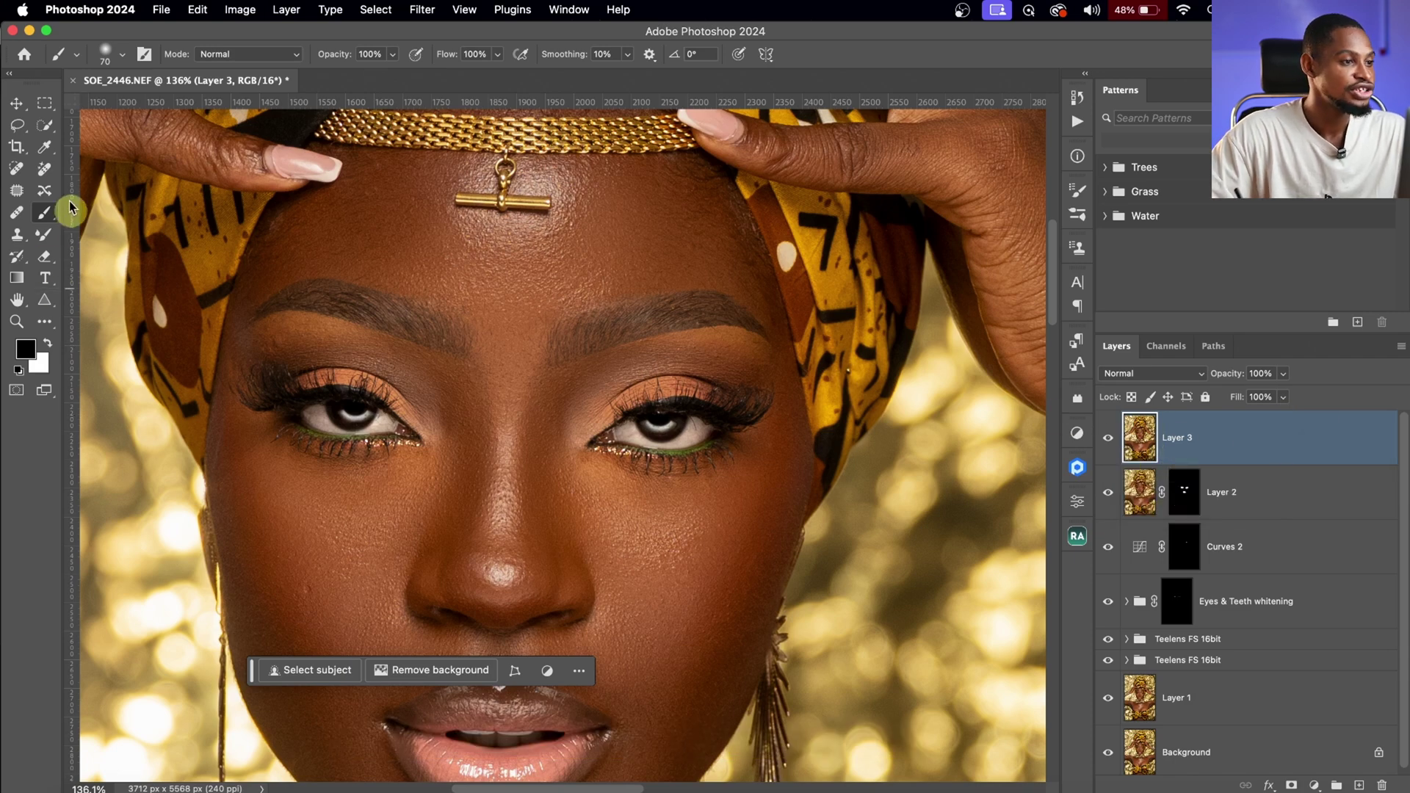
# - Remove the stray hair across the right-hand eye with the Remove tool at size 7
pyautogui.press('z')
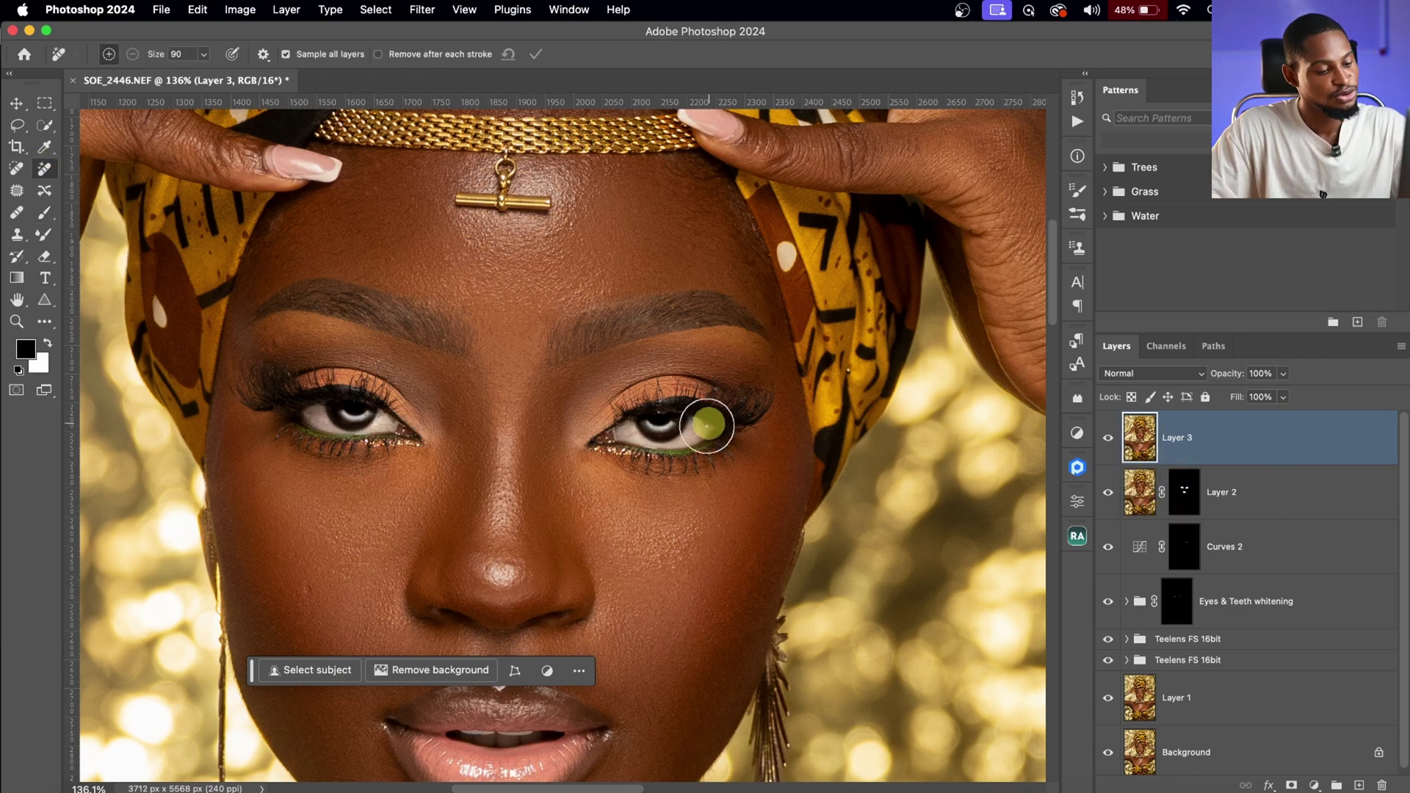
pyautogui.moveTo(732, 431); pyautogui.dragTo(794, 427)
pyautogui.press('[')
pyautogui.press('[')
pyautogui.press('[')
pyautogui.press('[')
pyautogui.press('[')
pyautogui.press('[')
pyautogui.press('[')
pyautogui.press('[')
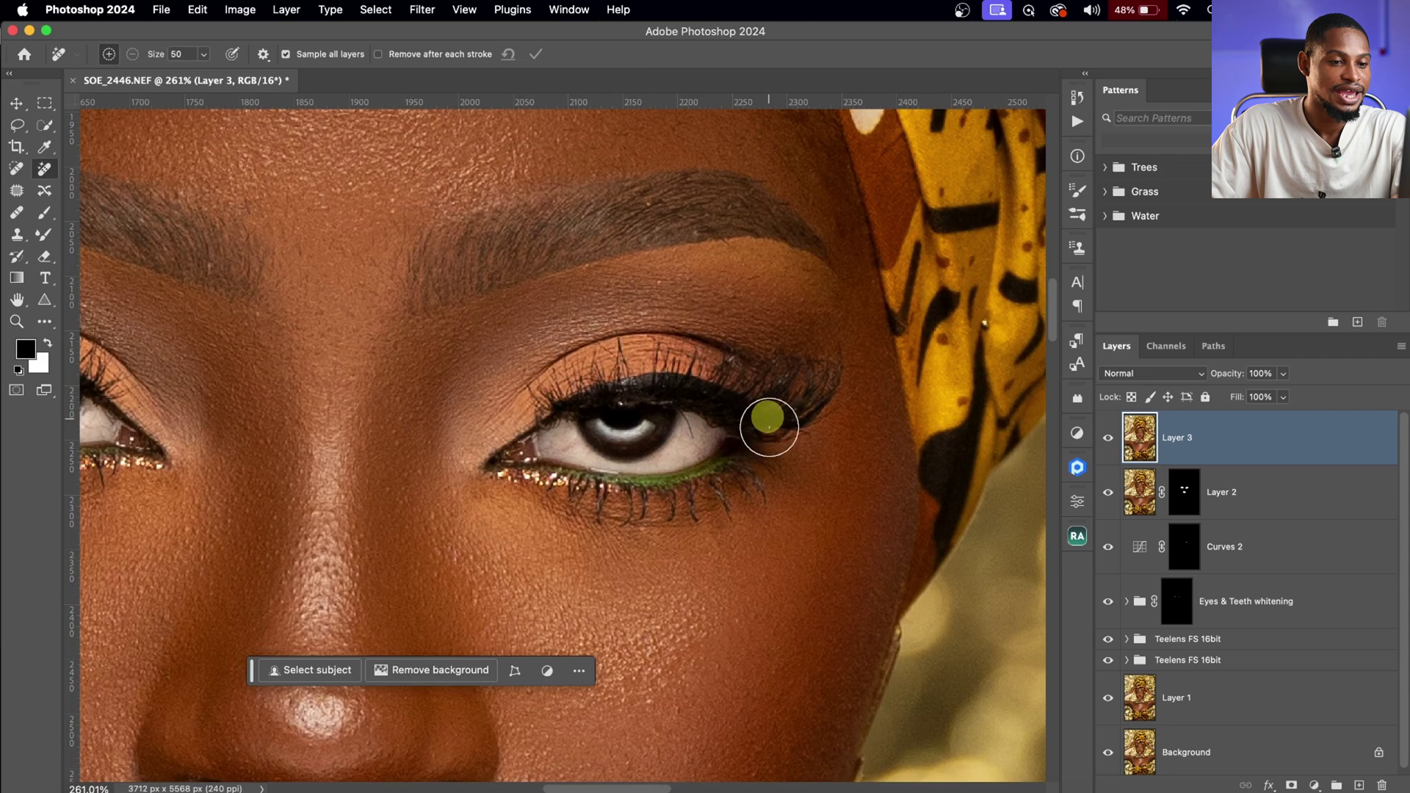
pyautogui.press('[')
pyautogui.press('[')
pyautogui.press('[')
pyautogui.press('[')
pyautogui.press('[')
pyautogui.press('[')
pyautogui.press('[')
pyautogui.press('[')
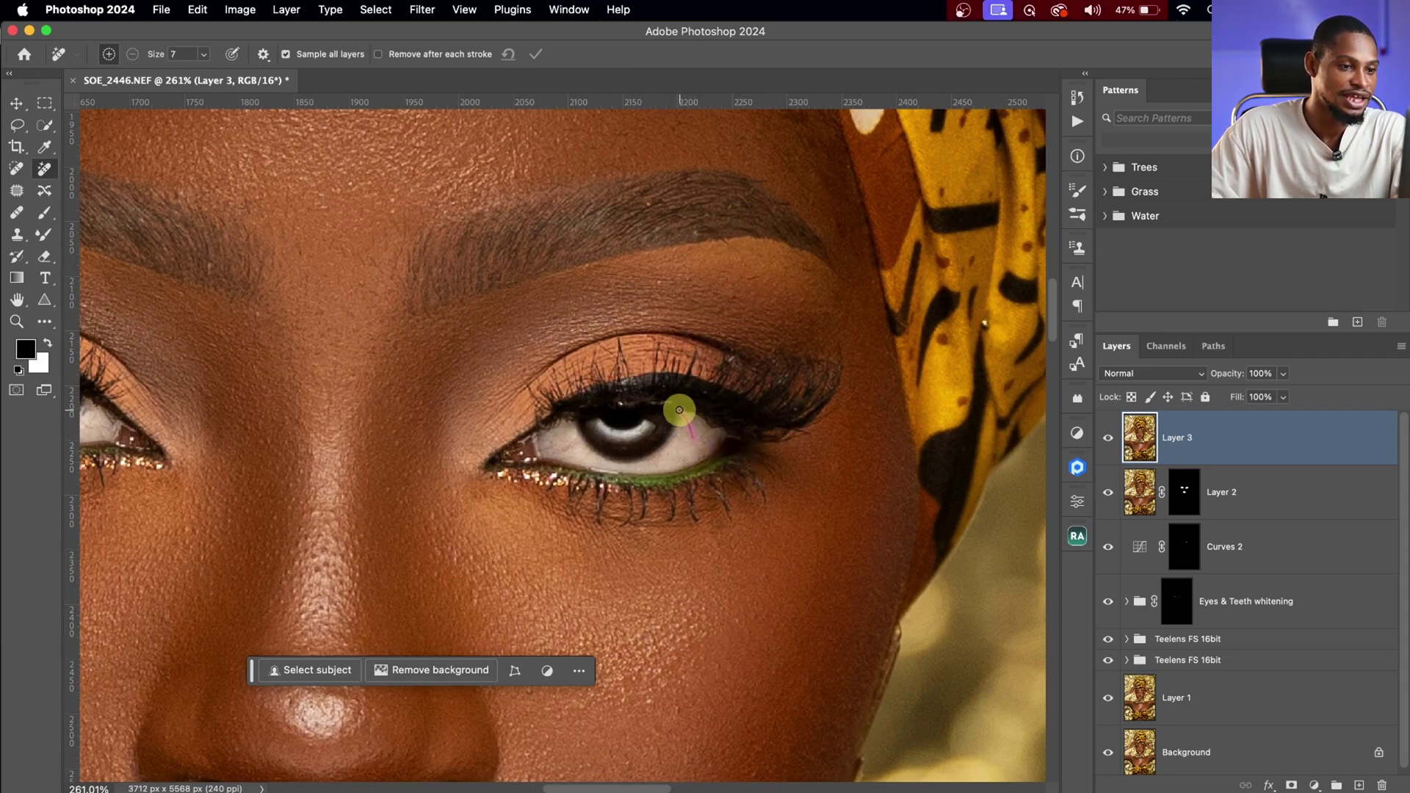
pyautogui.moveTo(679, 409); pyautogui.dragTo(678, 404)
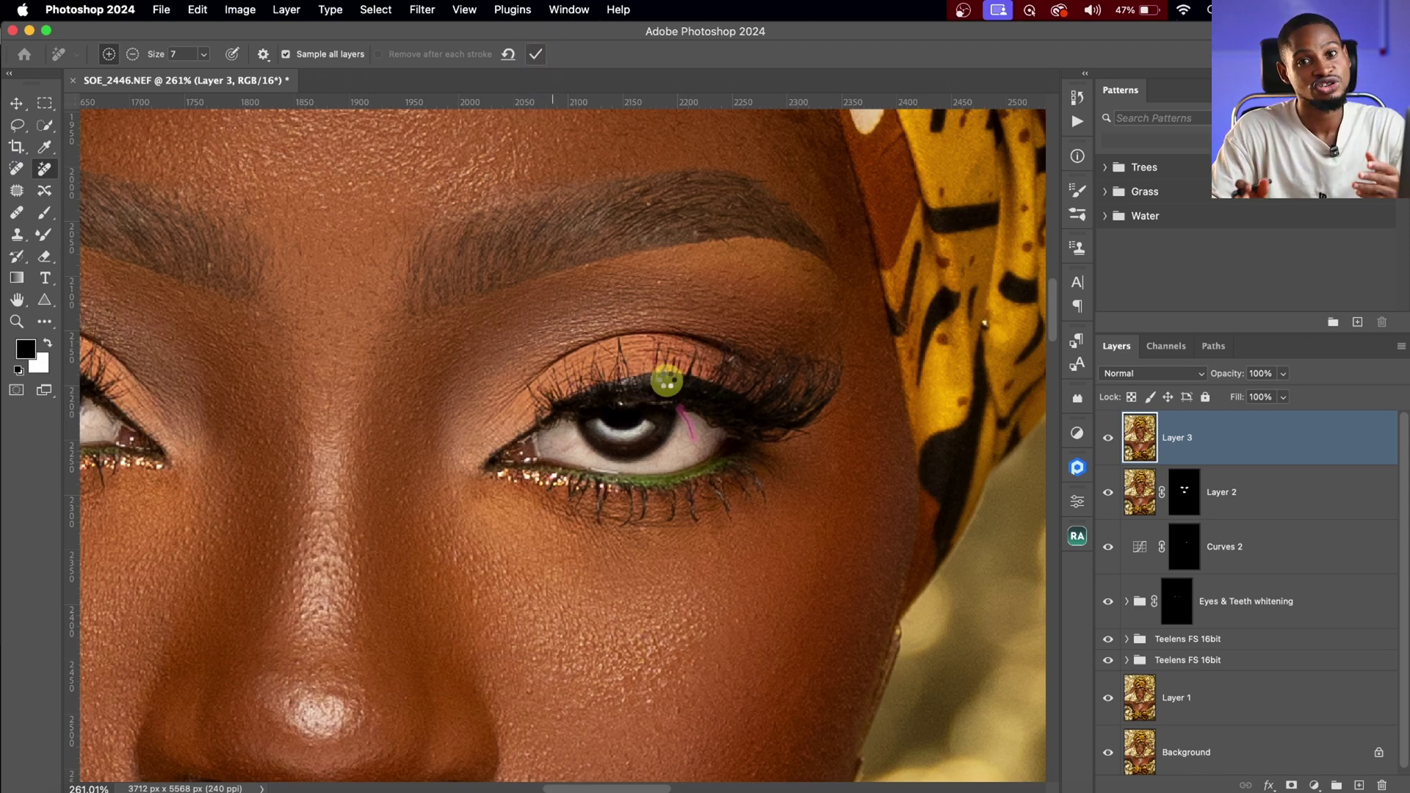
pyautogui.press('Return')
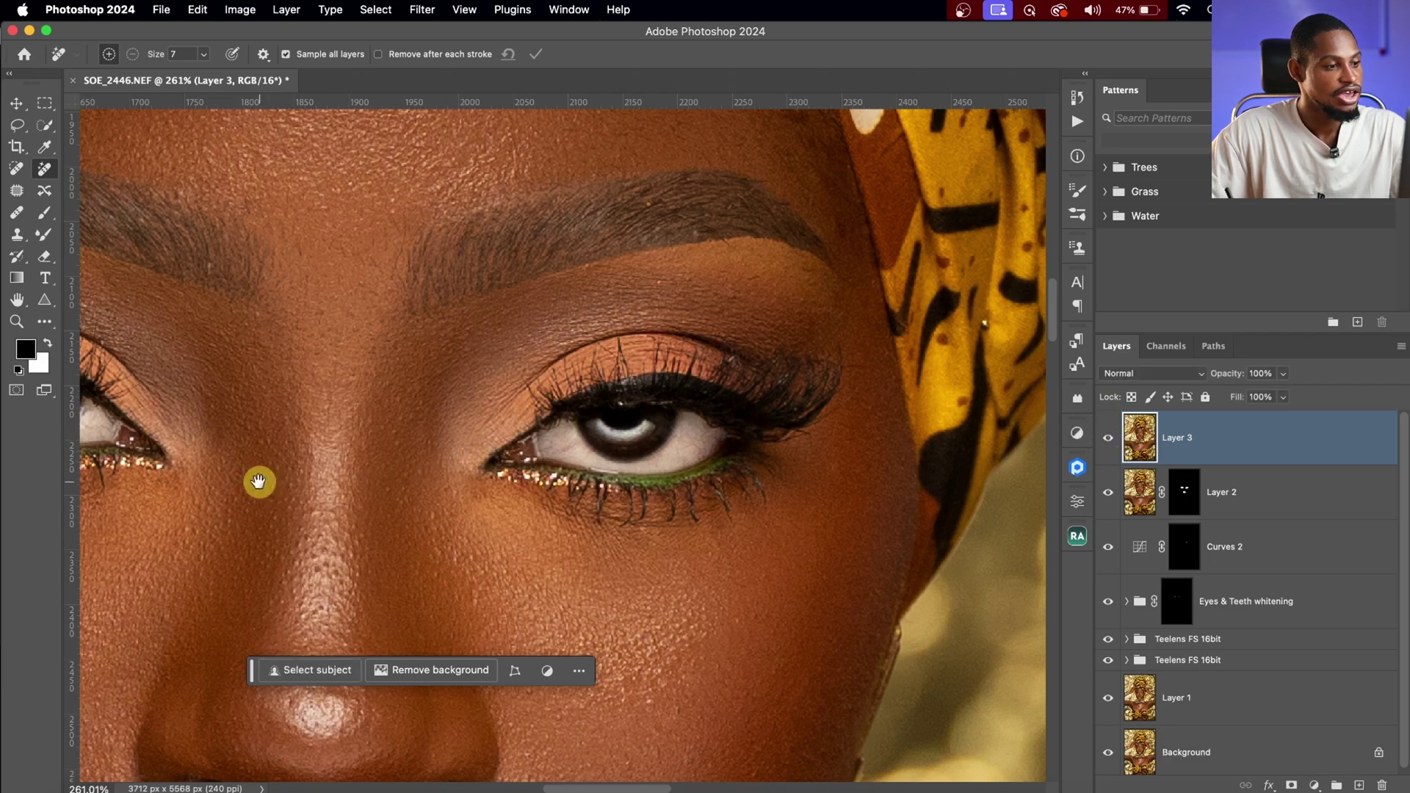
# - Pan across the face and zoom out to view the whole portrait
pyautogui.moveTo(258, 478); pyautogui.dragTo(698, 465)
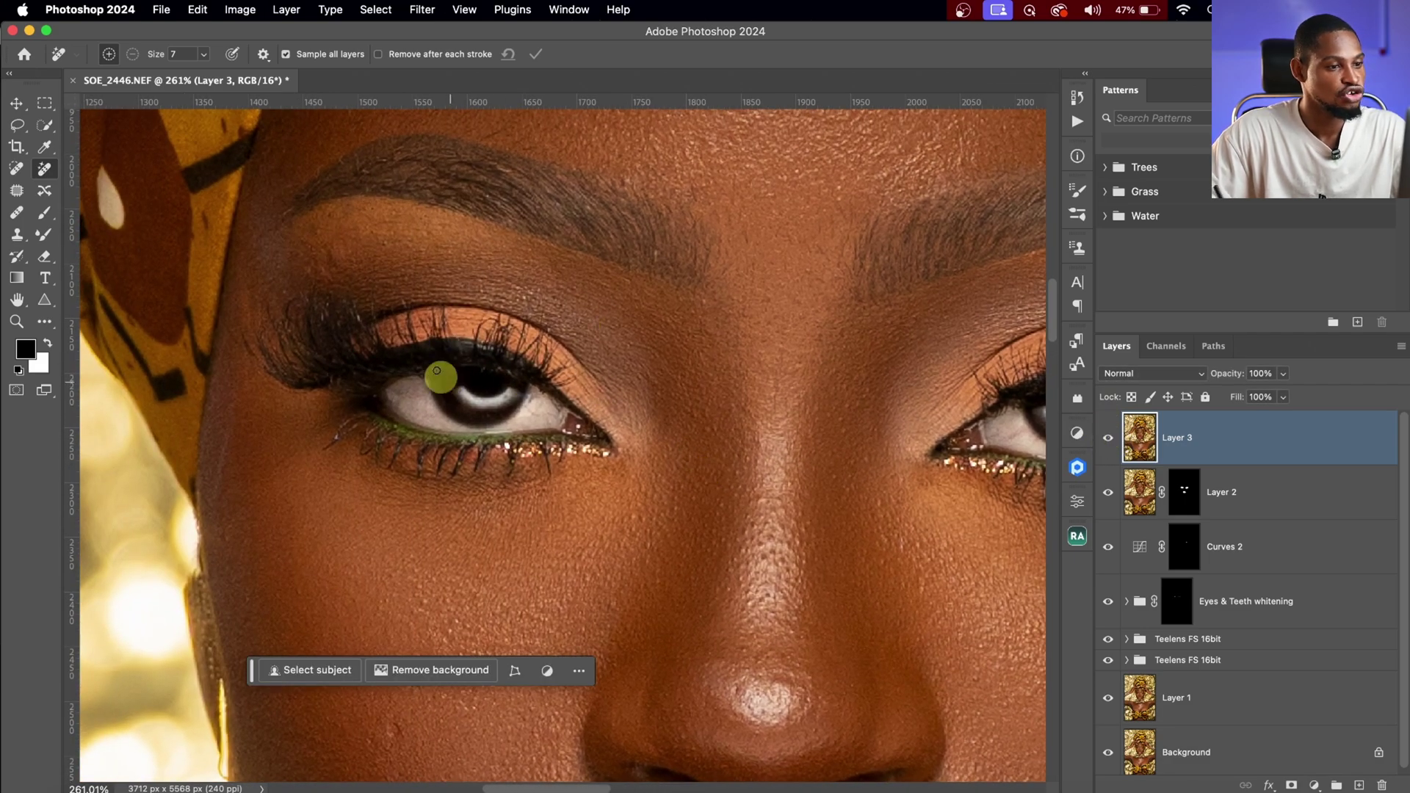
pyautogui.scroll(-10, 661, 381)
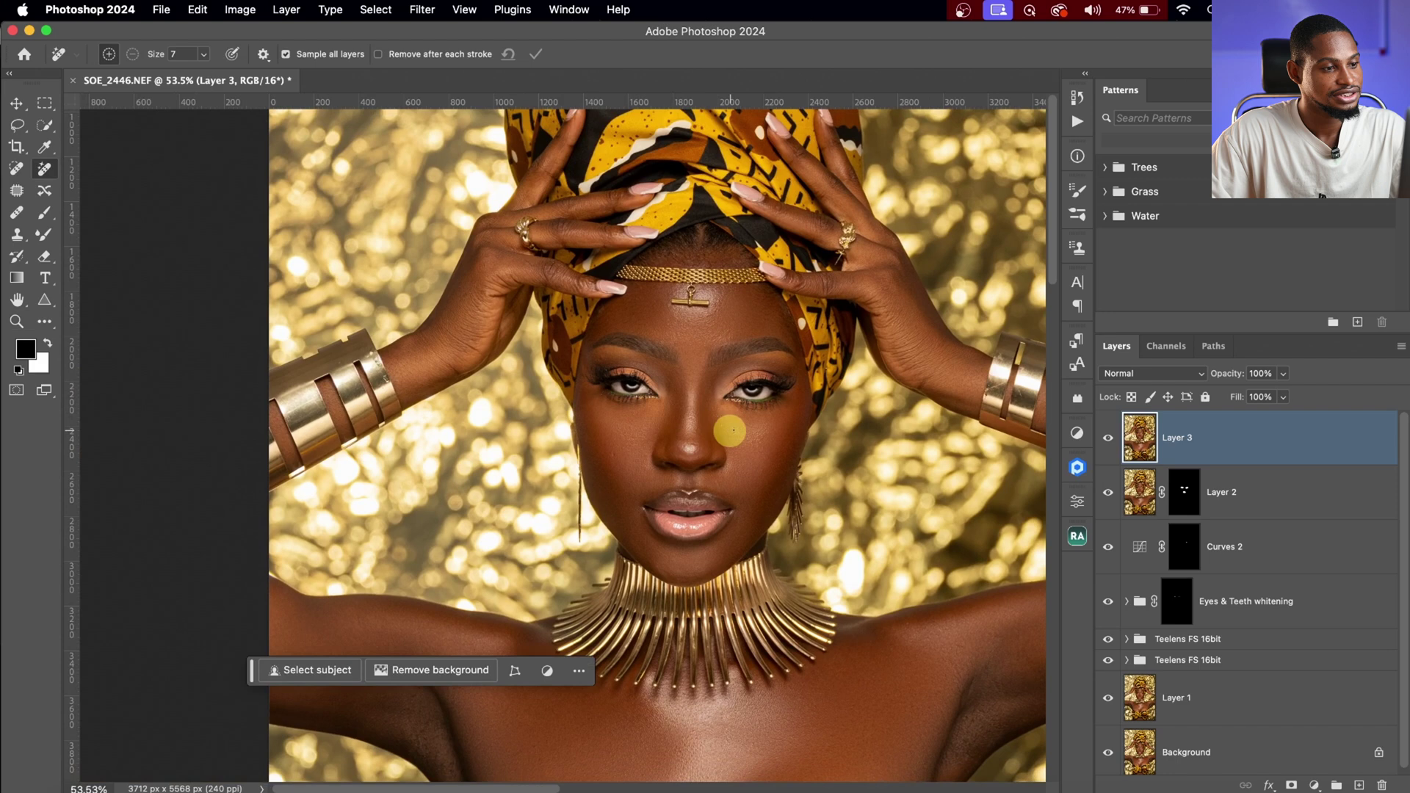
pyautogui.moveTo(769, 430); pyautogui.dragTo(693, 400)
pyautogui.press('z')
pyautogui.scroll(1, 692, 400)
pyautogui.press('j')
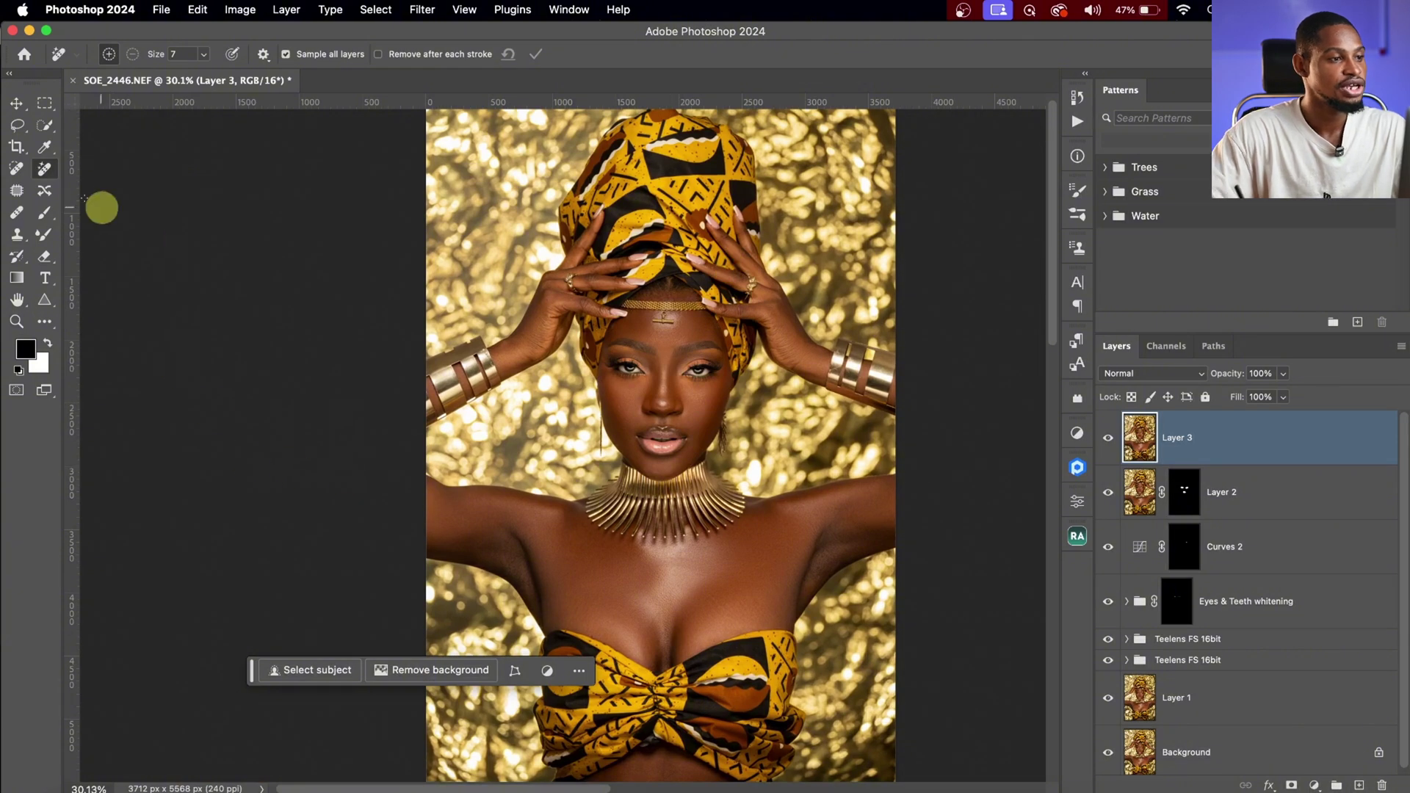
# - Crop the portrait to a 4:5 (8:10) ratio, shifting the image within the frame
pyautogui.click(16, 146)
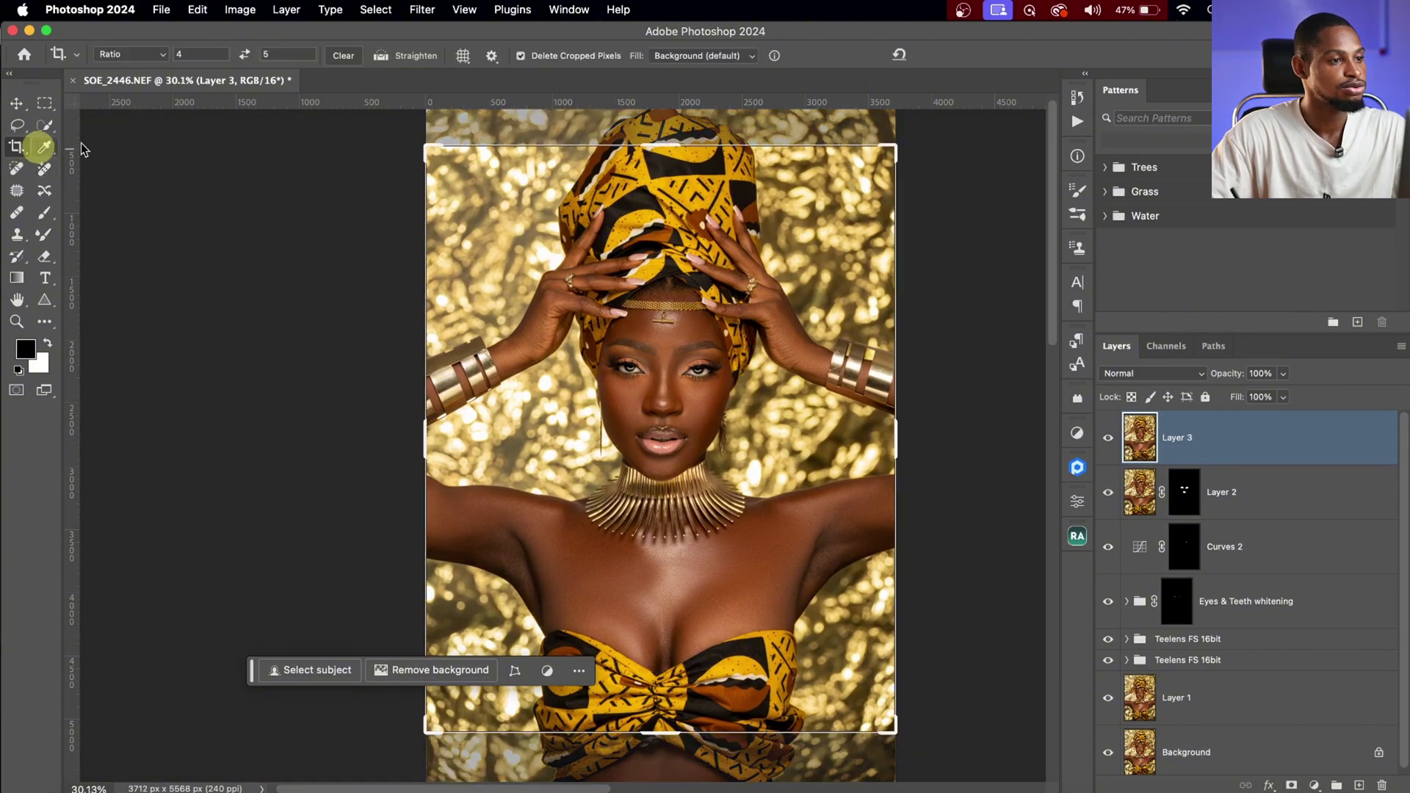
pyautogui.click(143, 59)
pyautogui.click(141, 58)
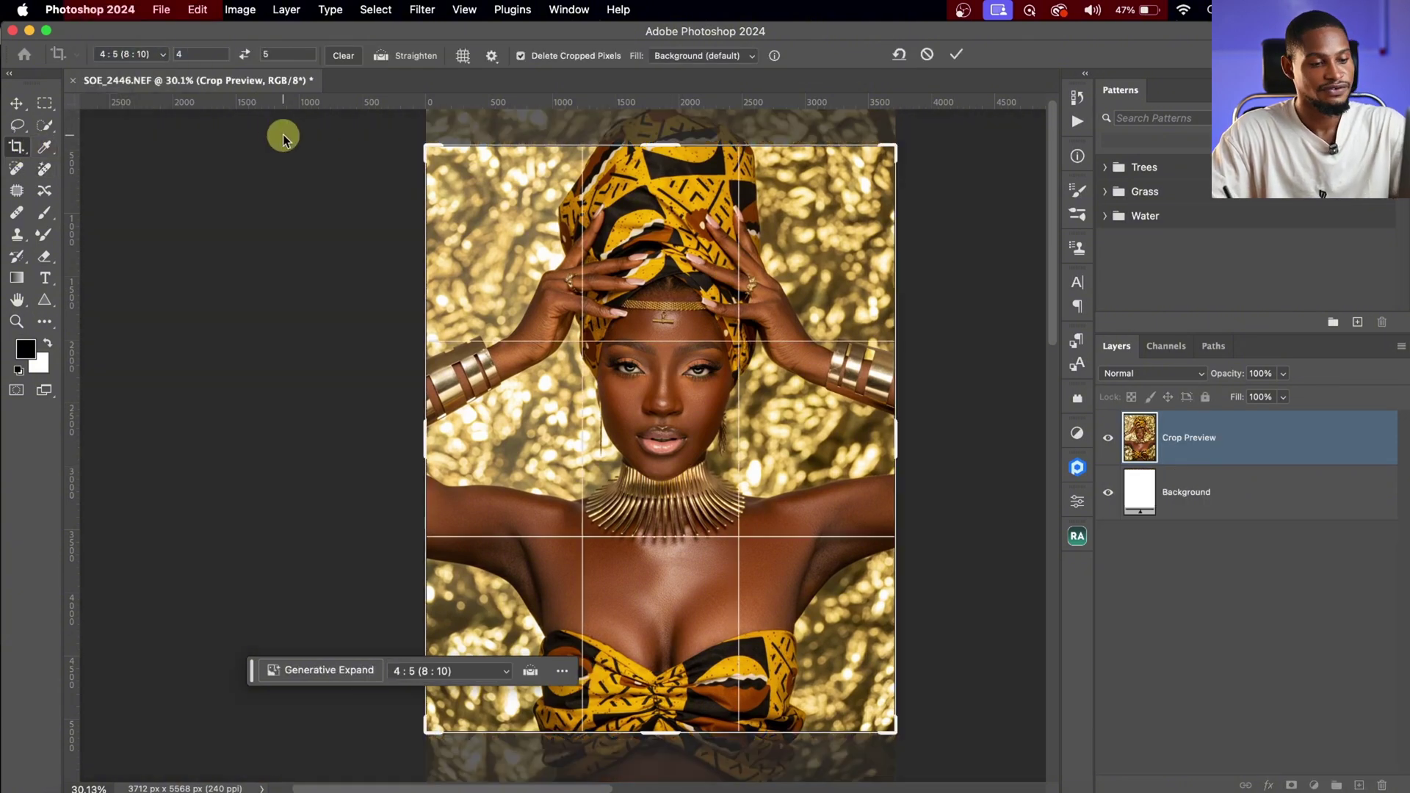
pyautogui.moveTo(747, 456)
pyautogui.mouseDown()
pyautogui.moveTo(751, 476)
pyautogui.moveTo(747, 451)
pyautogui.mouseUp()
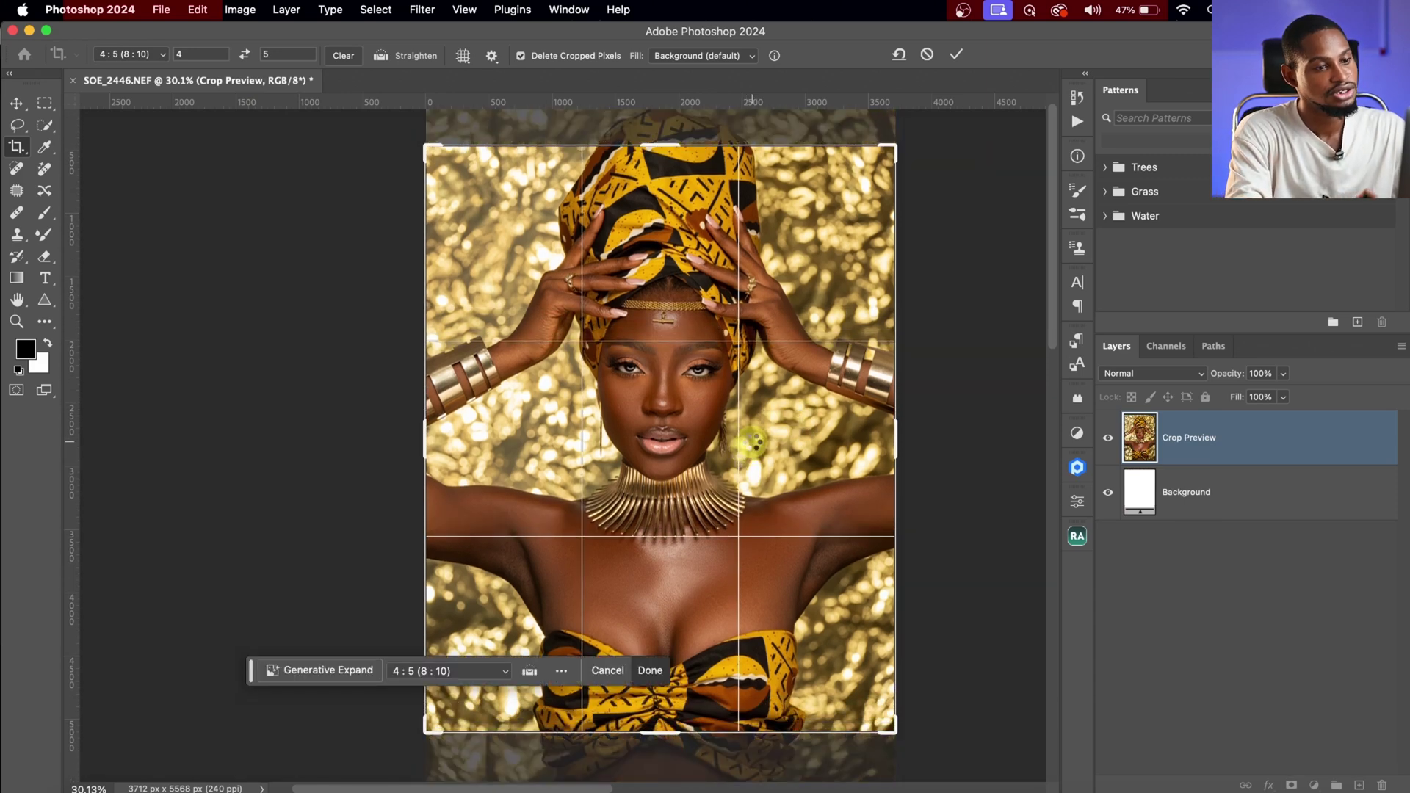
pyautogui.doubleClick(751, 440)
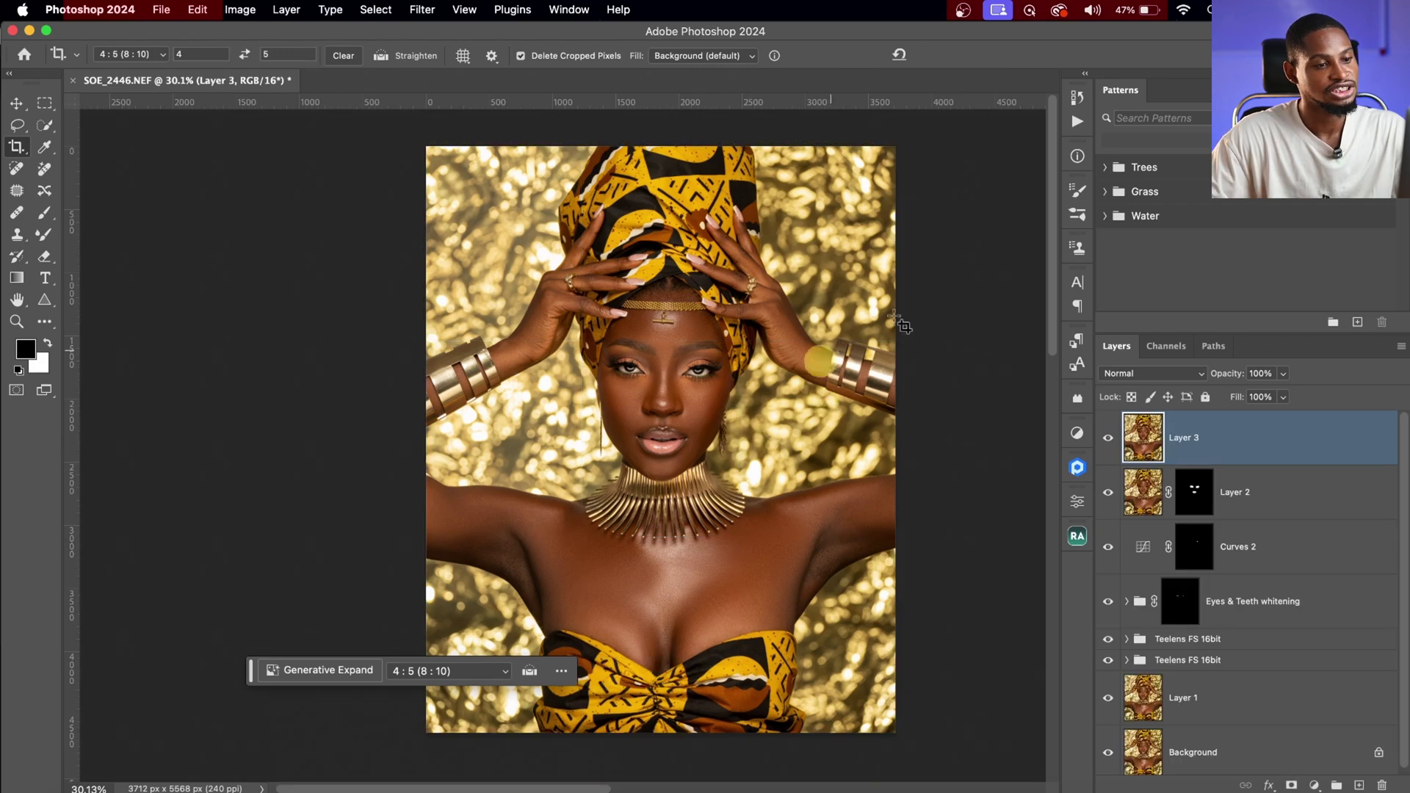
# - Group Layer 3 down through Layer 1 into Group 1 above Background
pyautogui.press('alt+super+a')
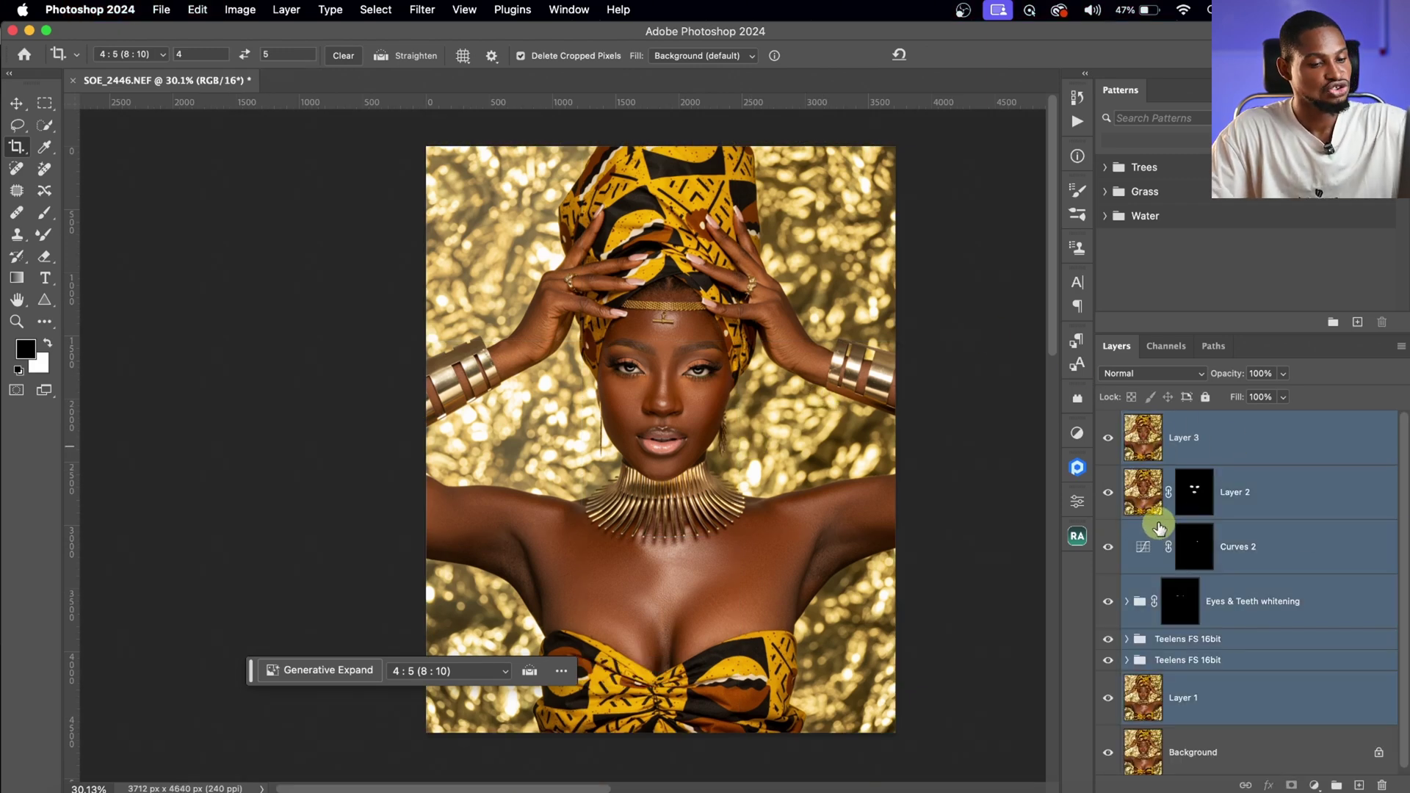
pyautogui.press('super+g')
pyautogui.press('super+z')
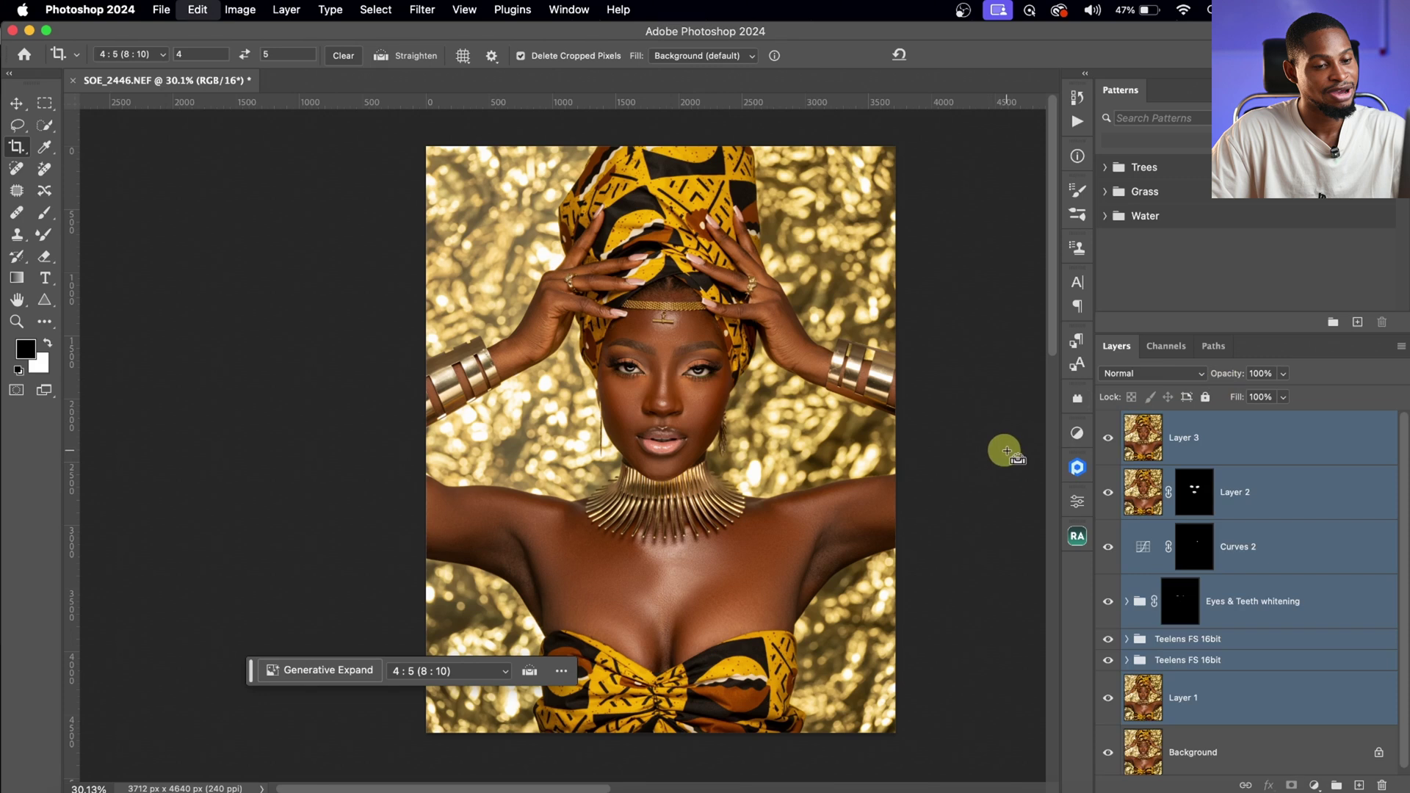
pyautogui.click(1230, 457)
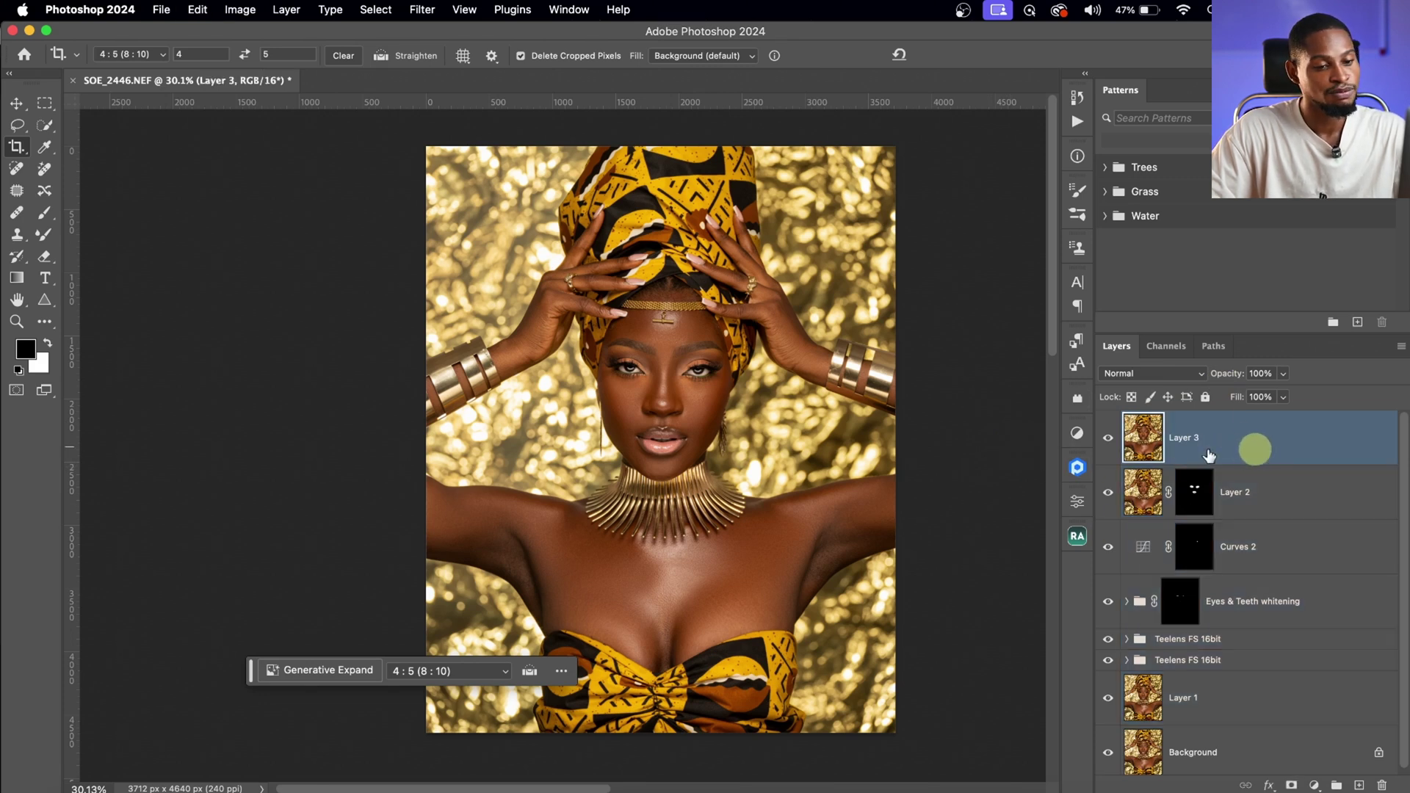
pyautogui.keyDown('shift'); pyautogui.click(1239, 697); pyautogui.keyUp('shift')
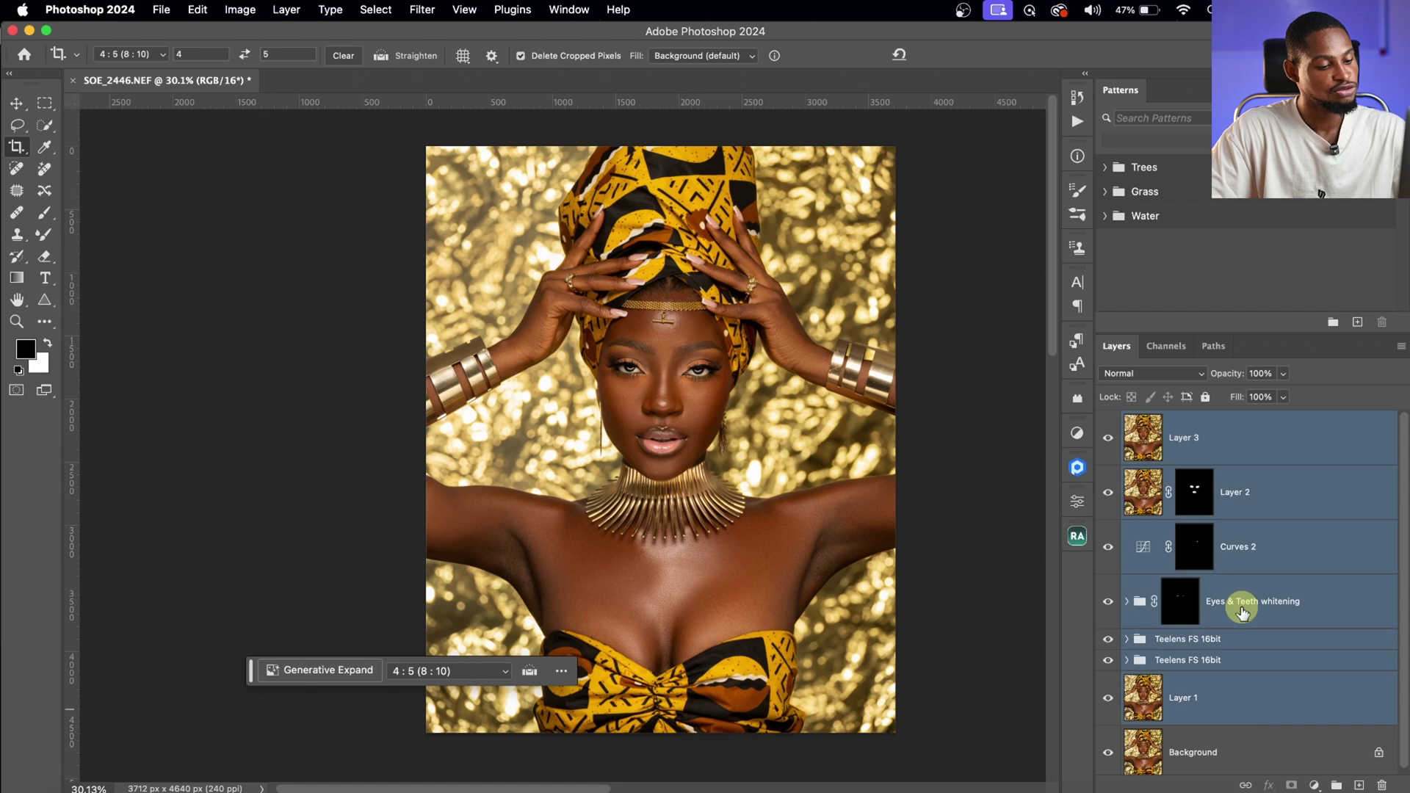
pyautogui.press('super+g')
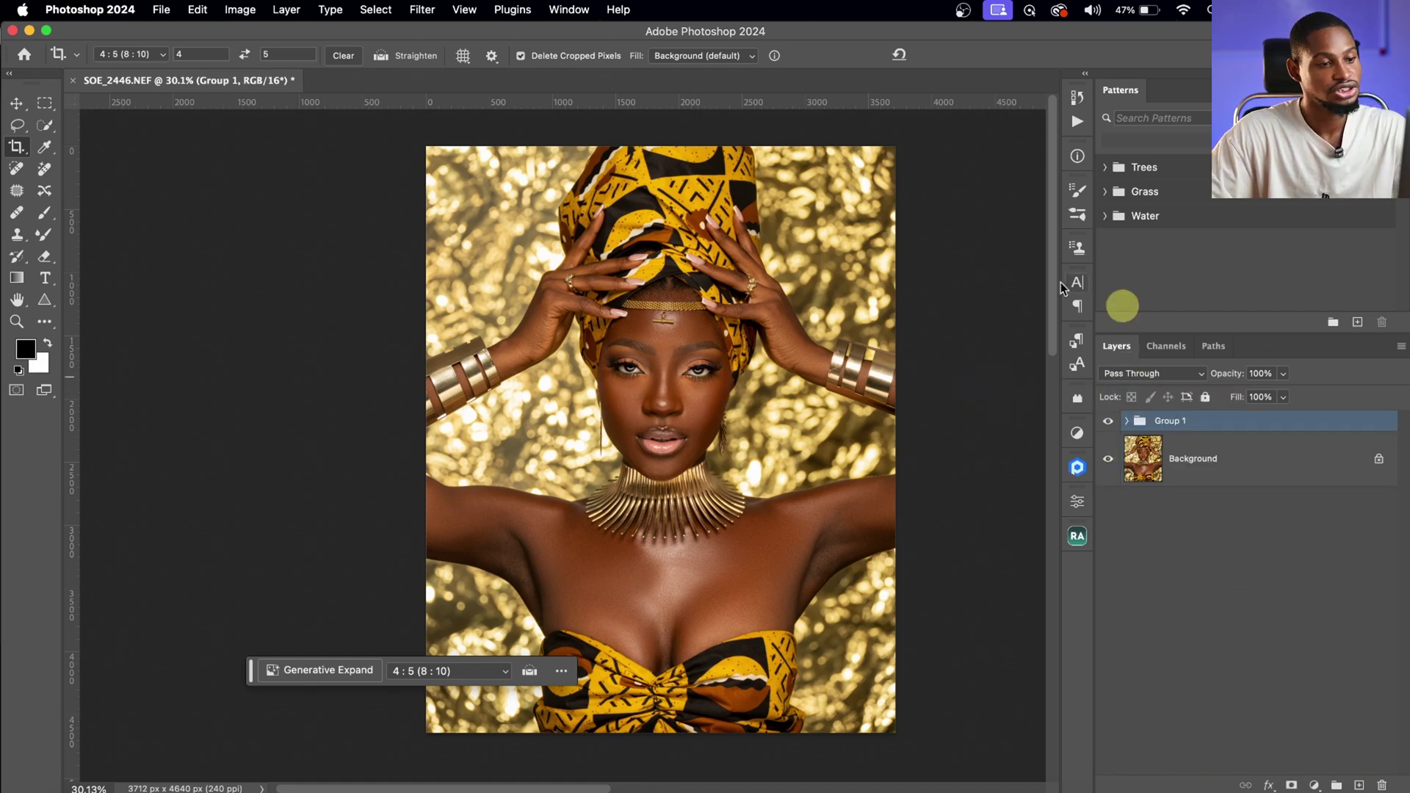
# - Zoom in on the face and toggle Group 1 to compare before and after
pyautogui.press('z')
pyautogui.moveTo(740, 392); pyautogui.dragTo(778, 388)
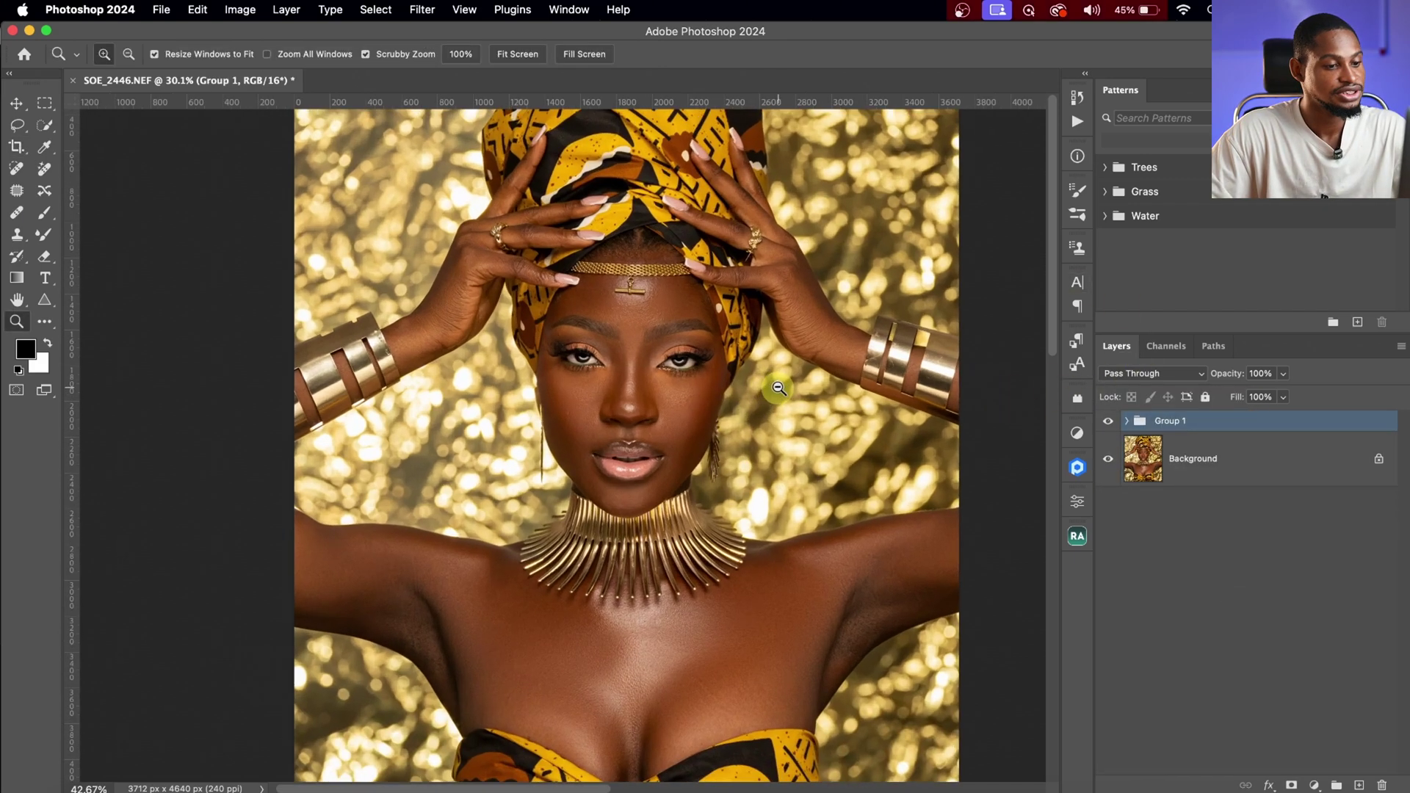
pyautogui.press('c')
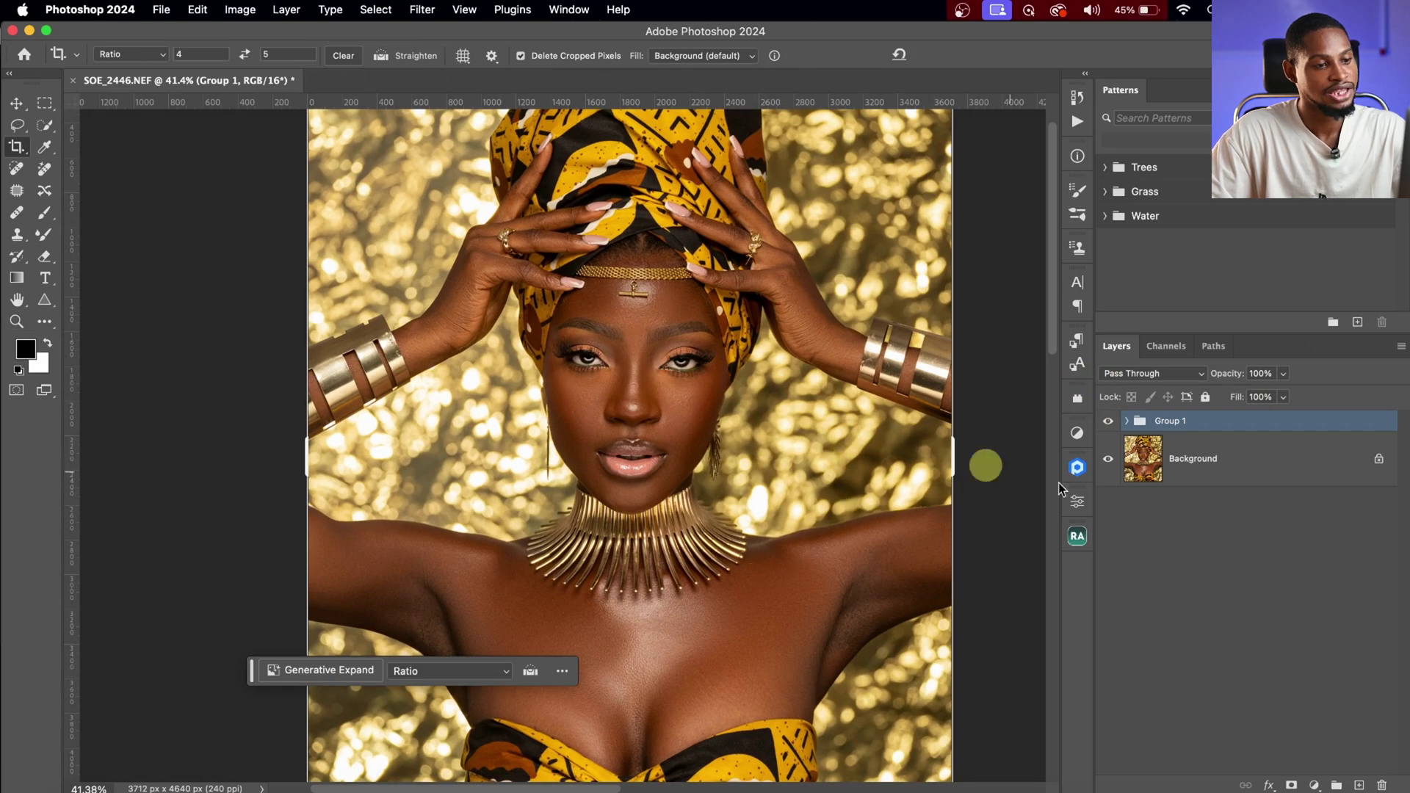
pyautogui.click(1107, 424)
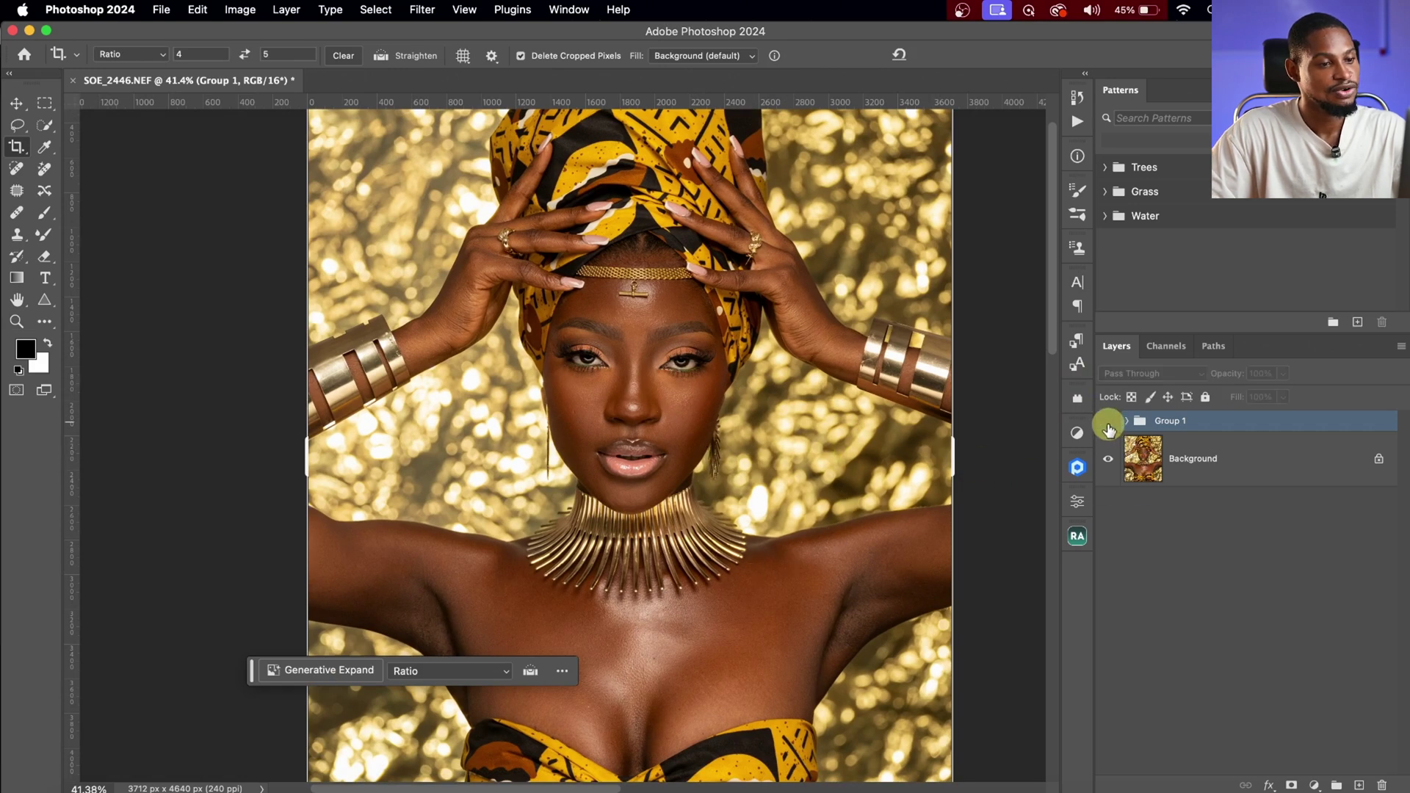
pyautogui.click(1108, 424)
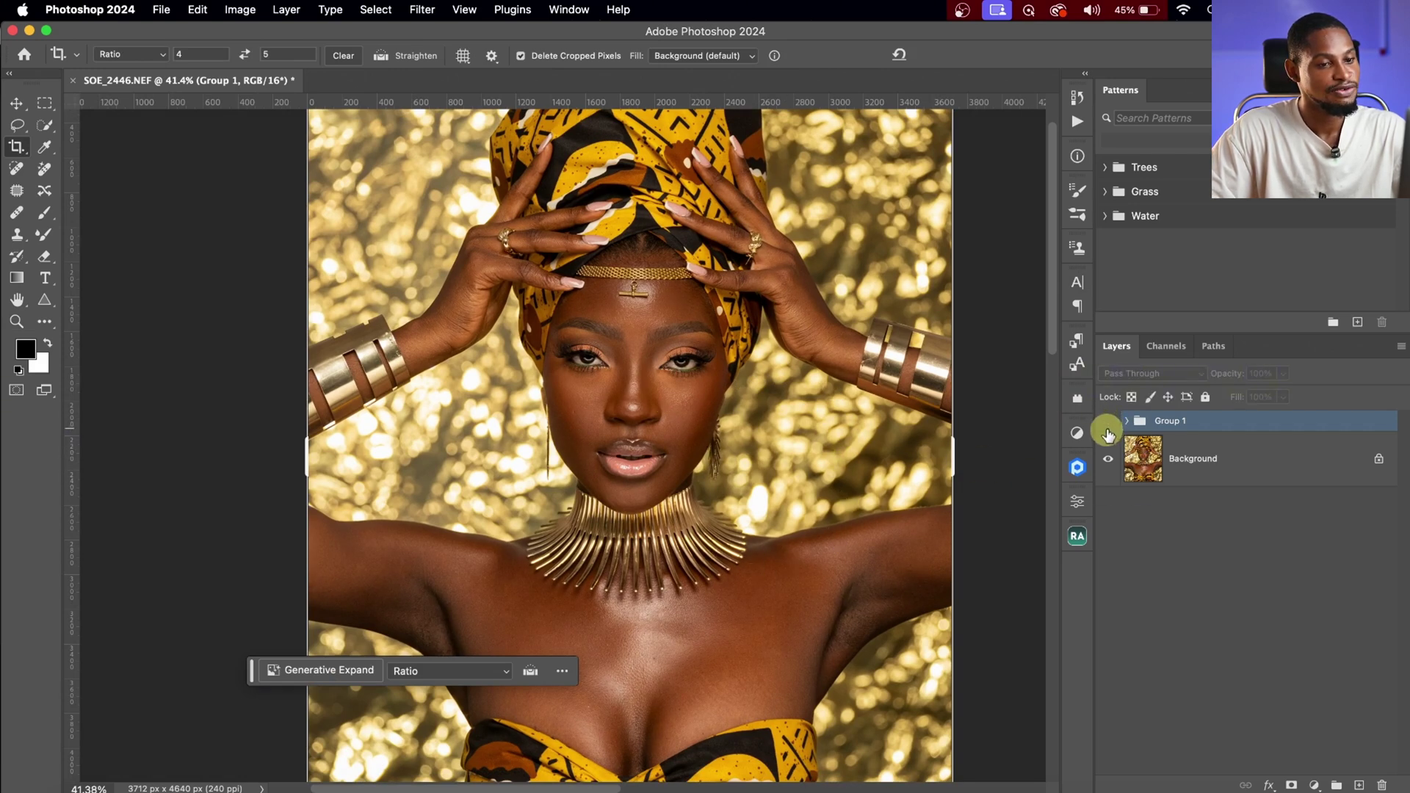
pyautogui.scroll(-5, 724, 381)
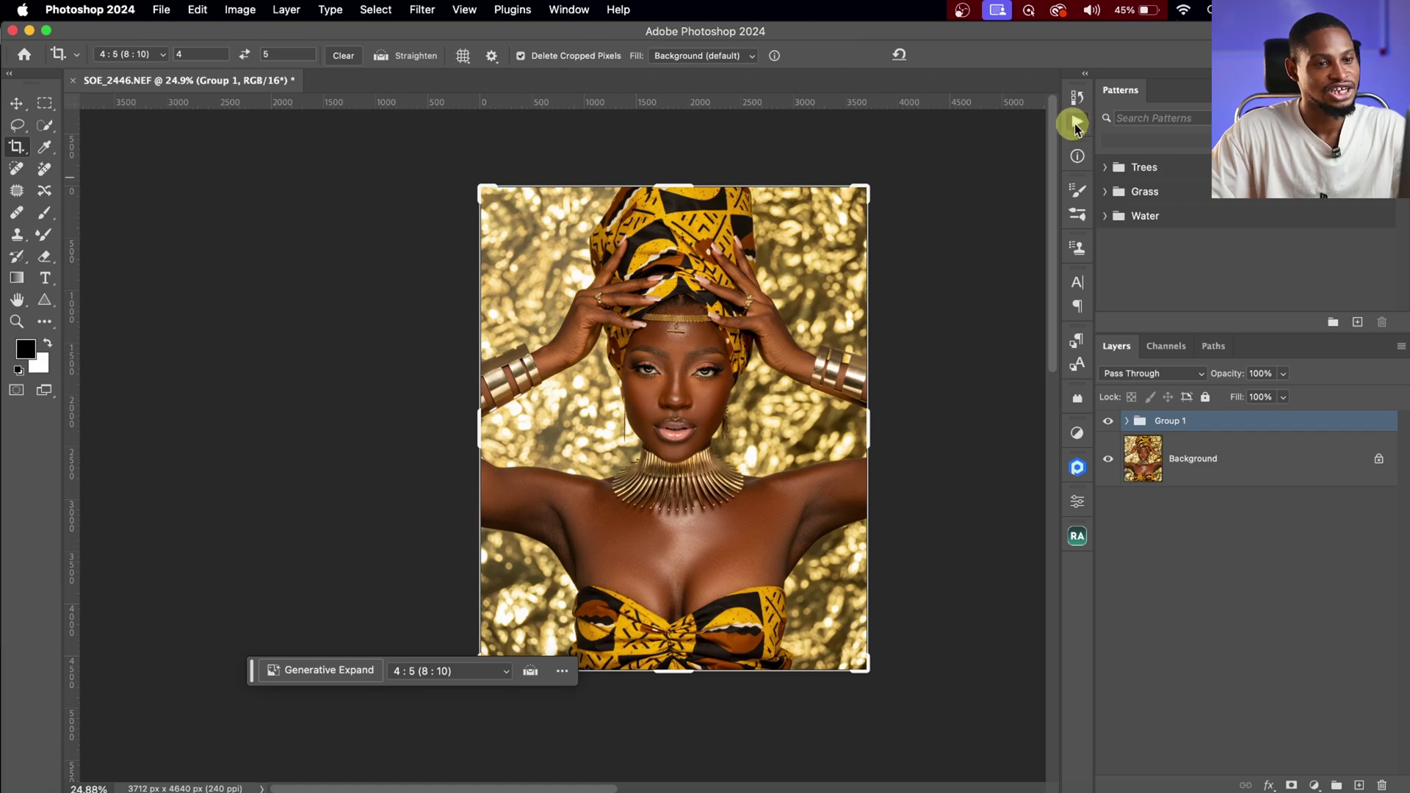
pyautogui.click(1077, 125)
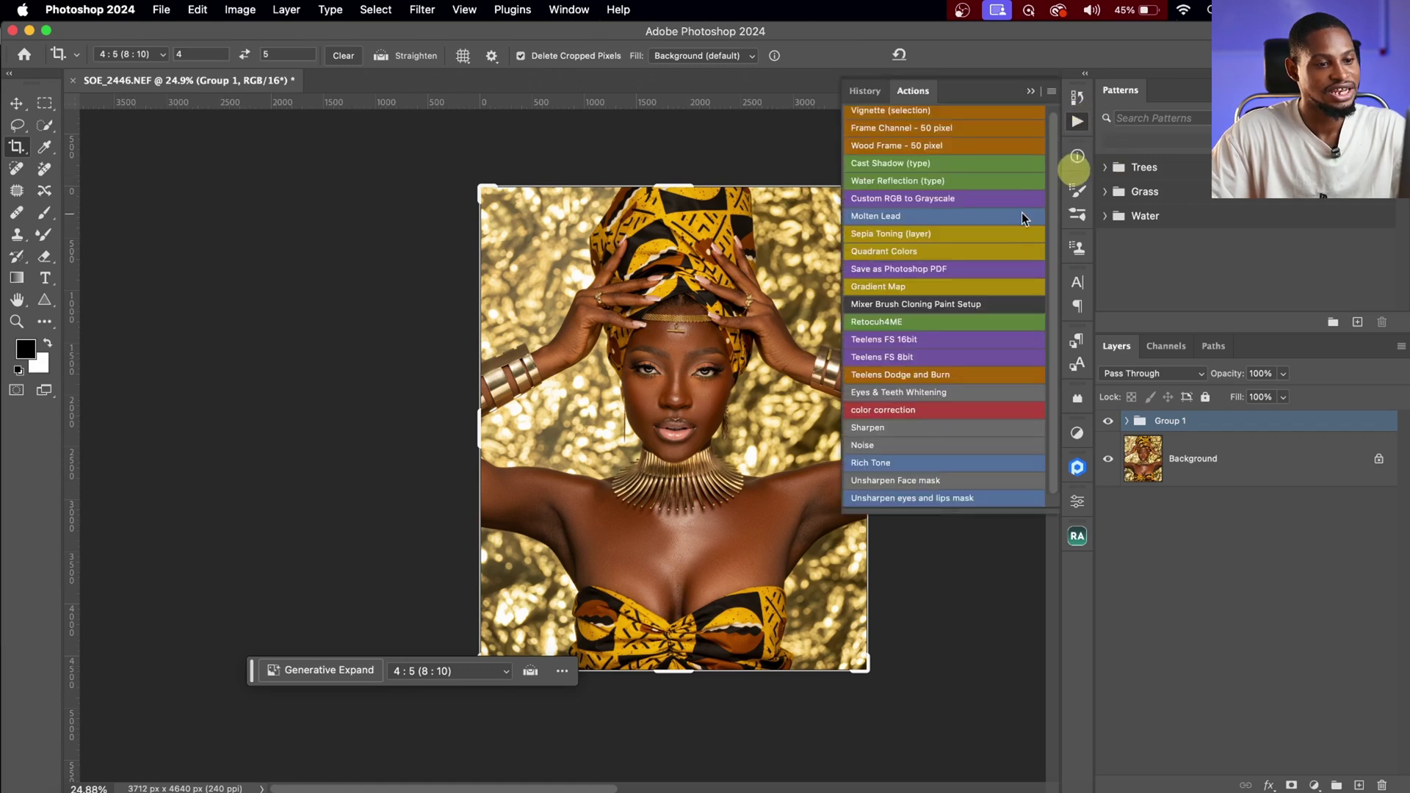
# - Play the Rich Tone action to add a Multiply Gradient Map 1 layer above Group 1
pyautogui.click(888, 464)
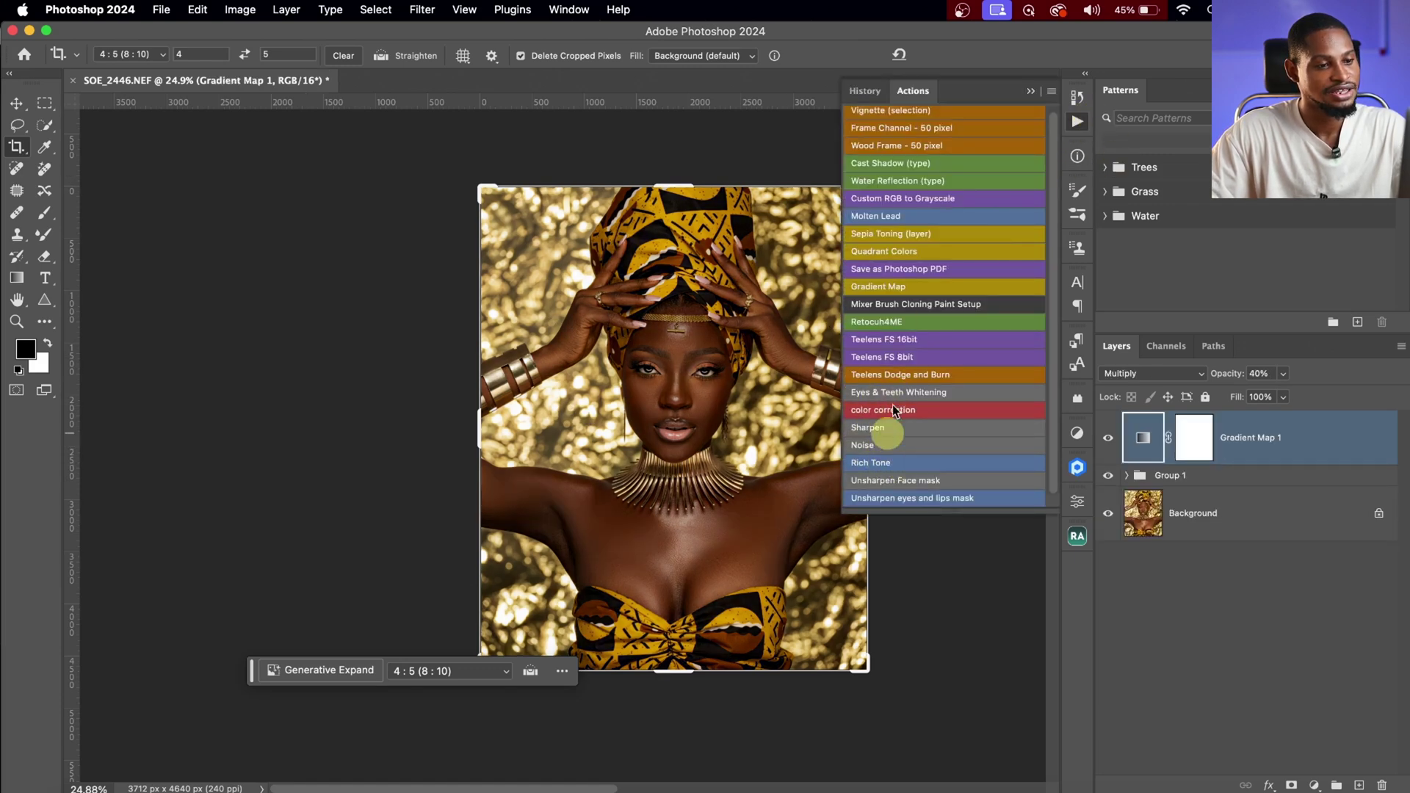
pyautogui.click(1032, 91)
pyautogui.moveTo(718, 399); pyautogui.dragTo(625, 385)
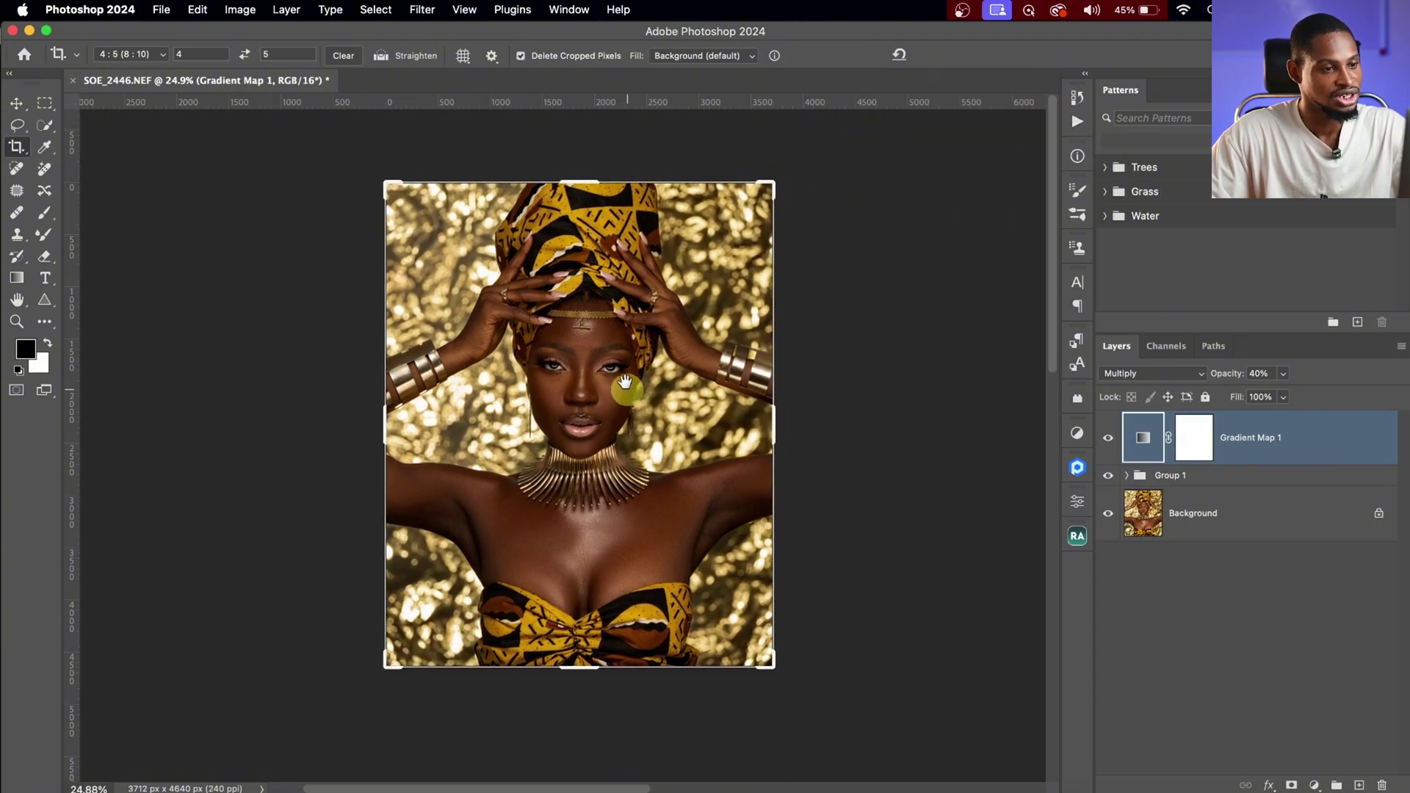
pyautogui.press('z')
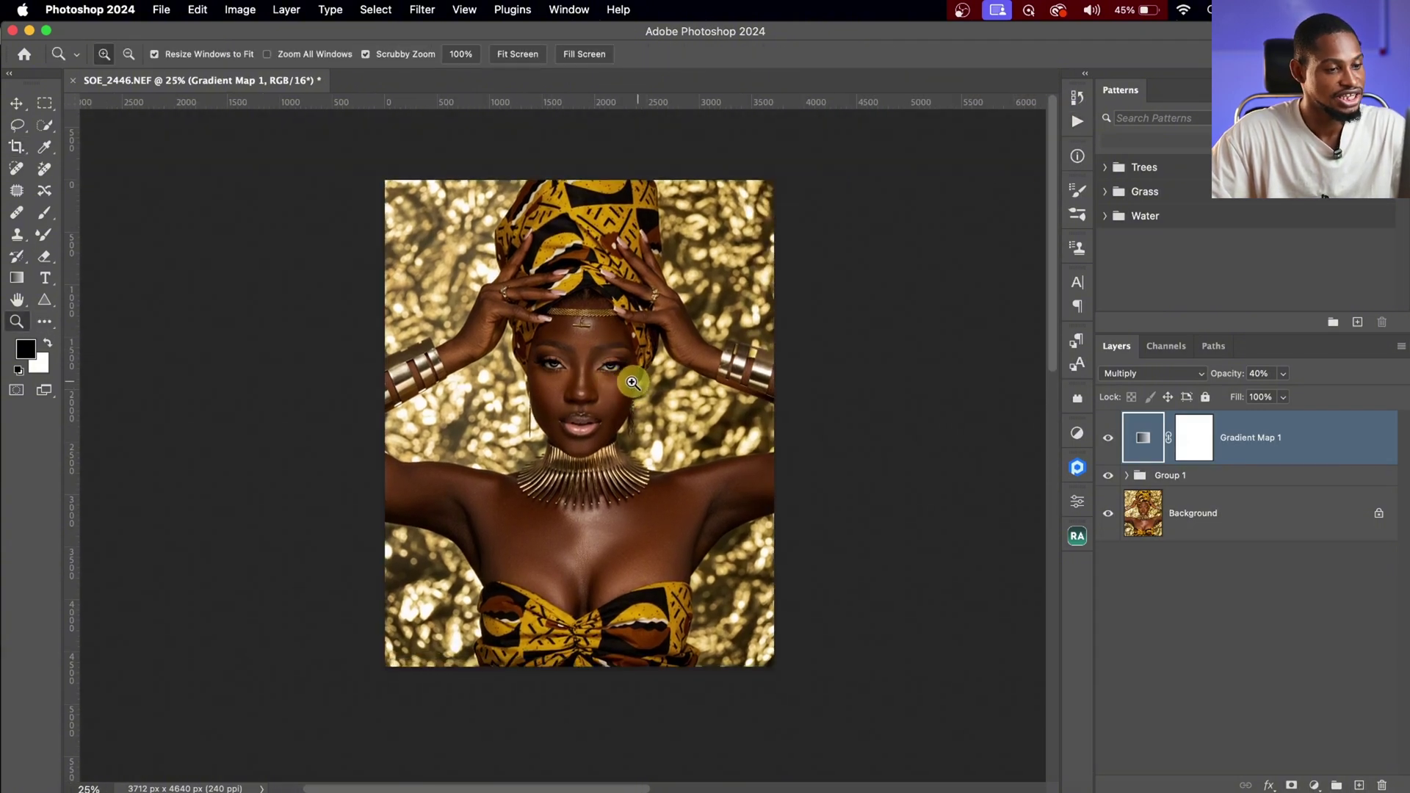
pyautogui.press('super+0')
pyautogui.press('a')
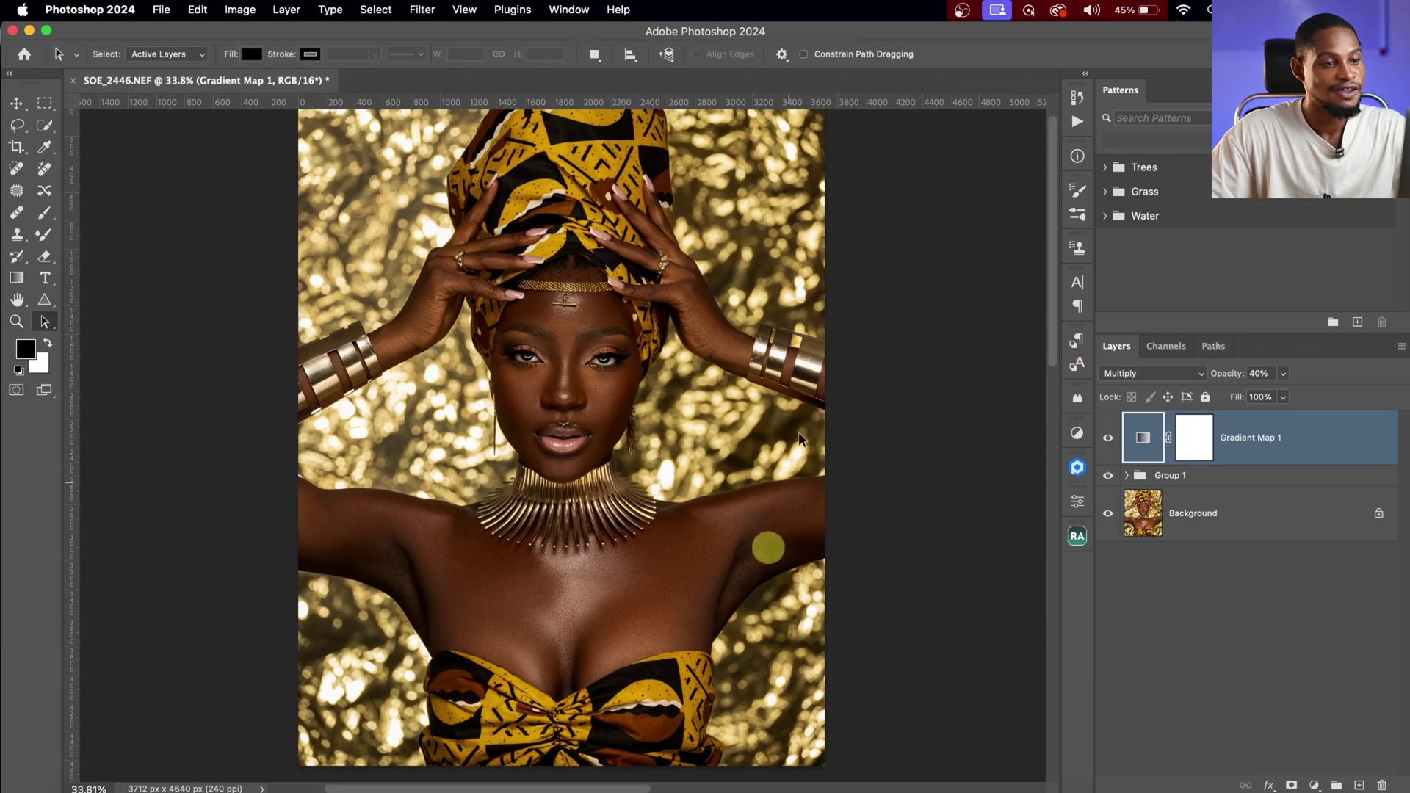
# - Lower Gradient Map 1's opacity to about 5% and hide it to compare
pyautogui.click(1283, 375)
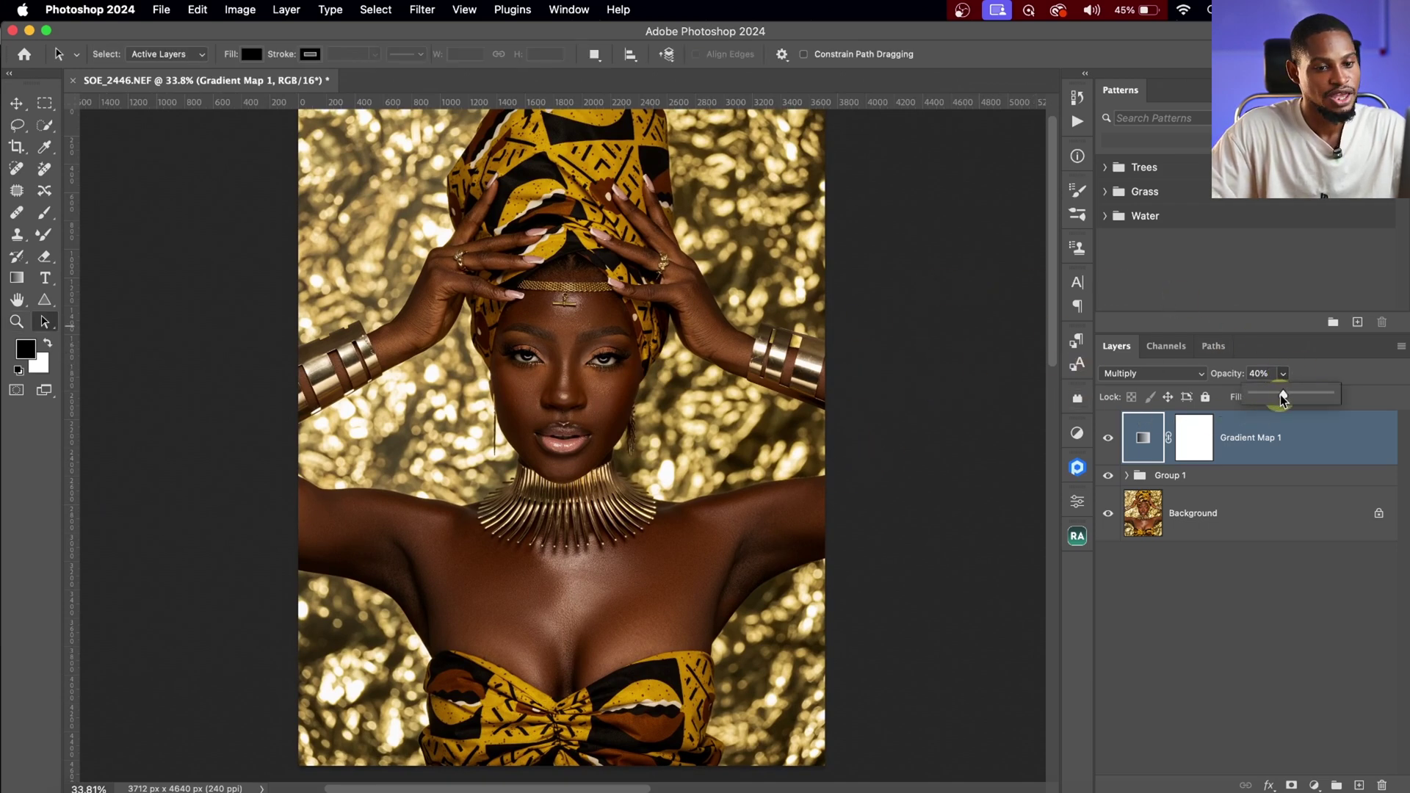
pyautogui.moveTo(1267, 395); pyautogui.dragTo(1262, 395)
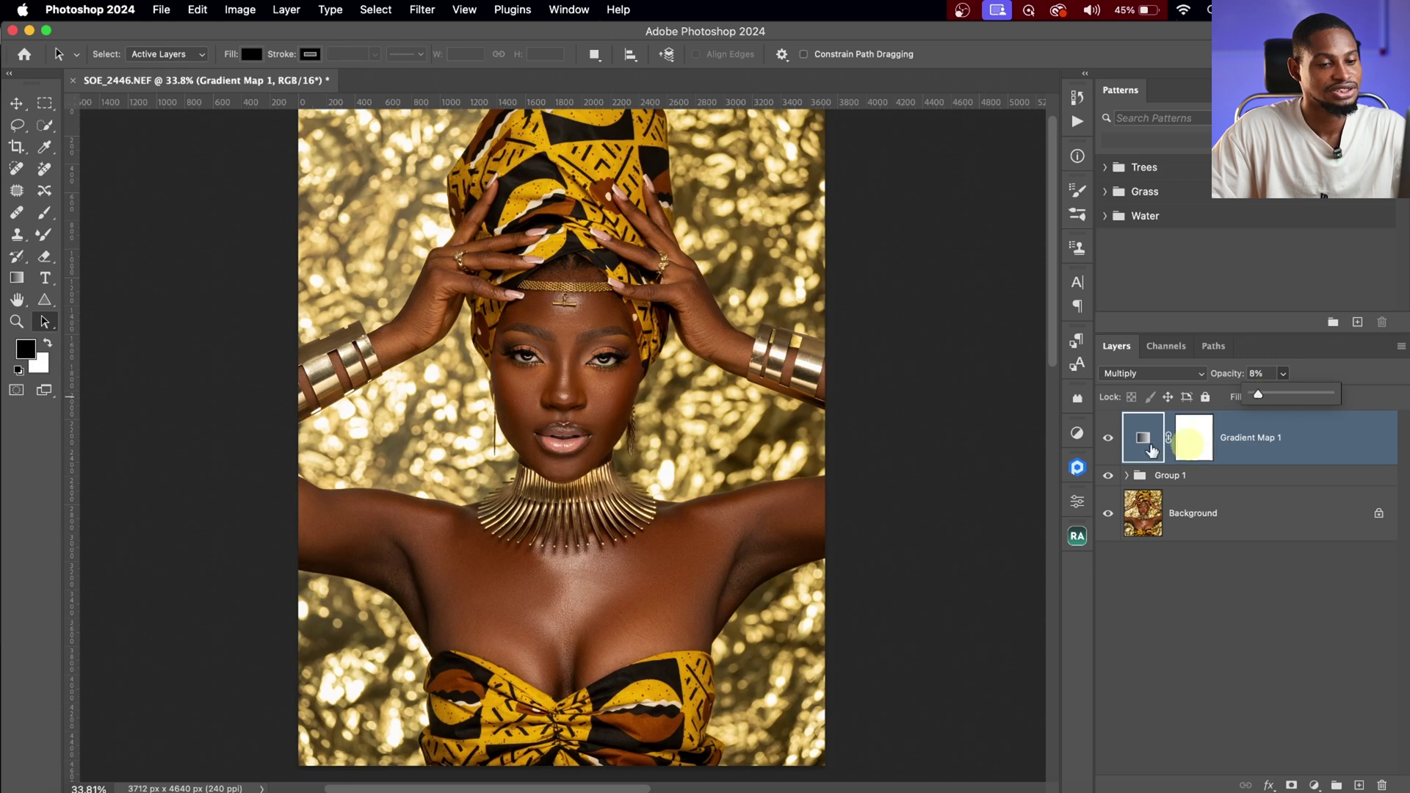
pyautogui.click(1108, 438)
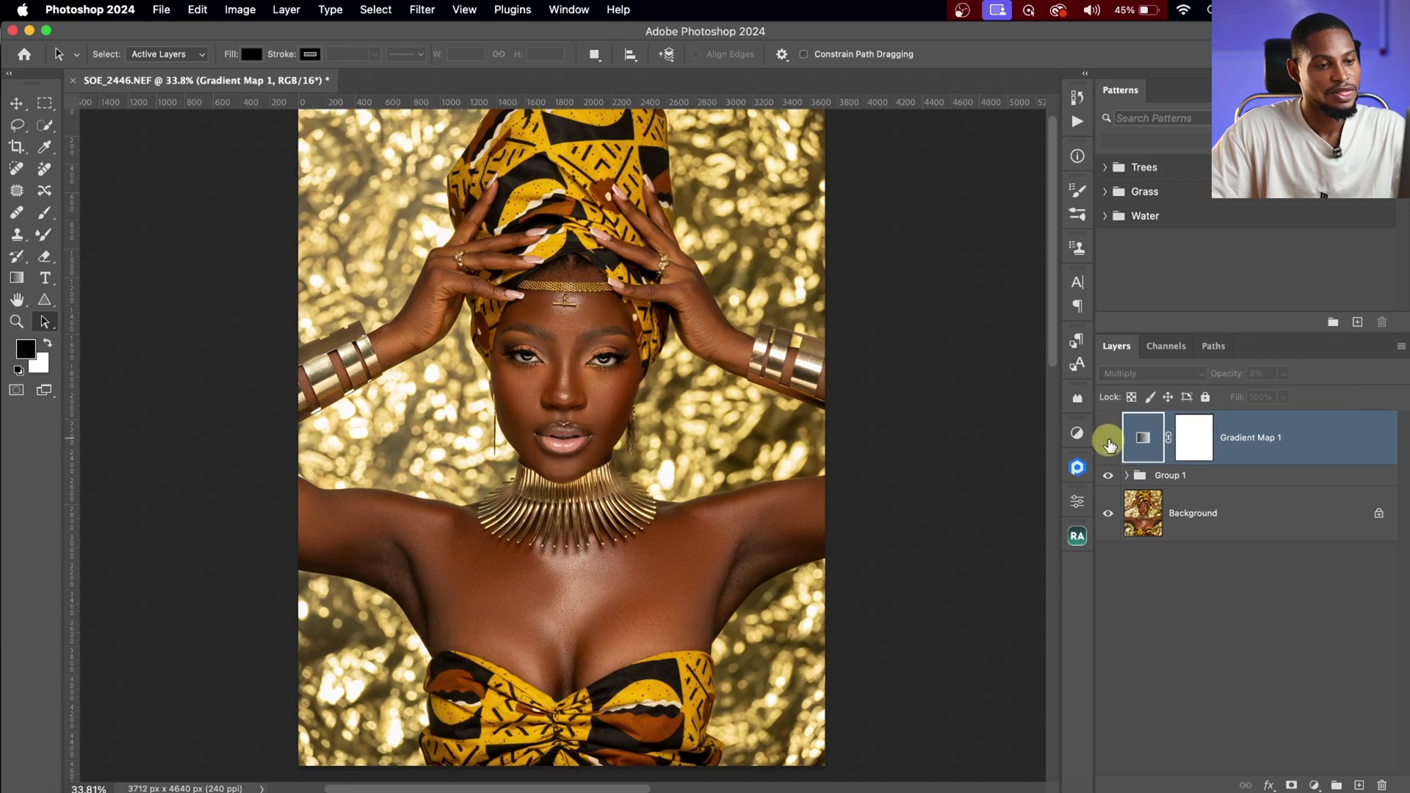